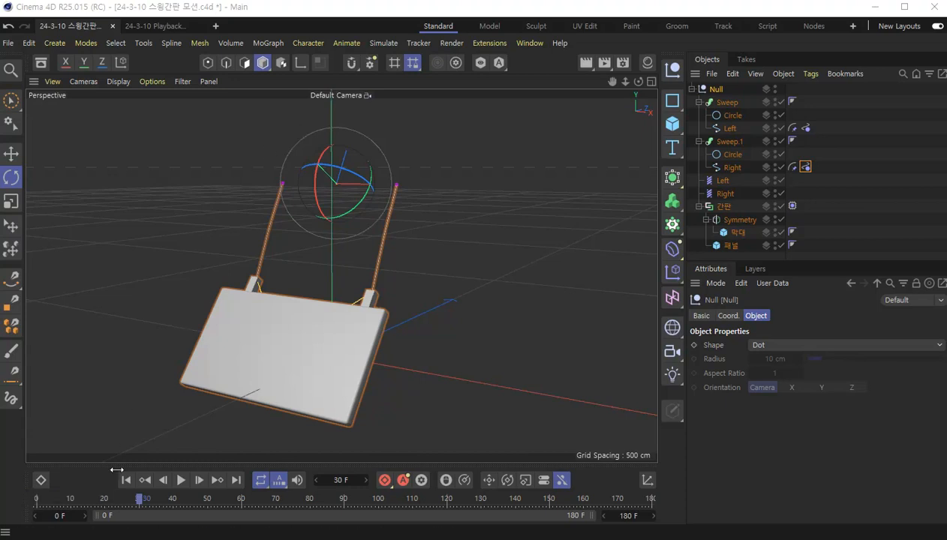
# - Play the finished swinging sign animation from the start of the timeline and stop the playback
pyautogui.click(127, 480)
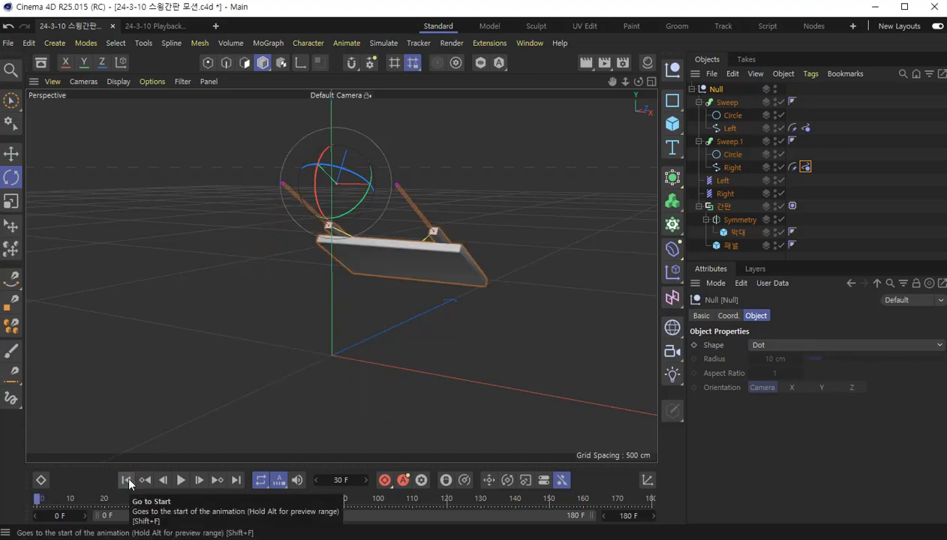
pyautogui.press('F8')
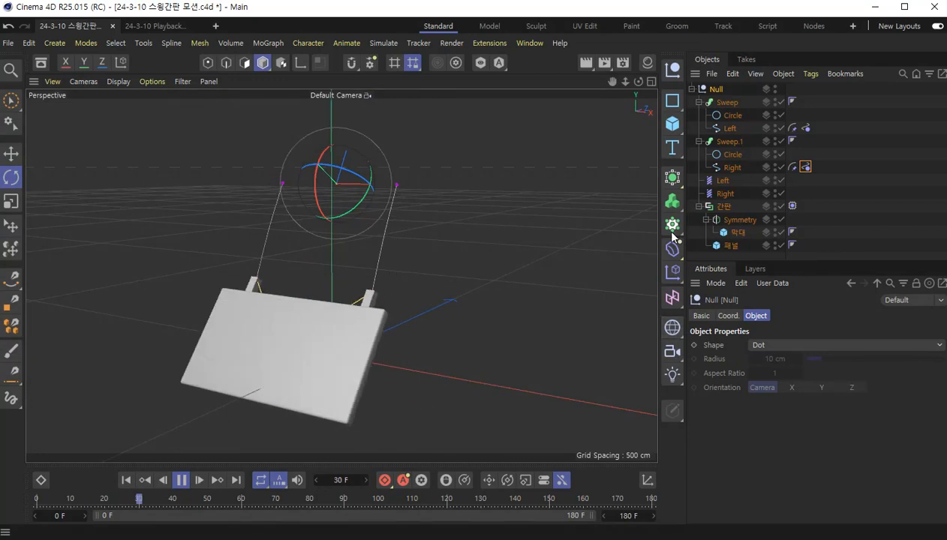
pyautogui.click(181, 480)
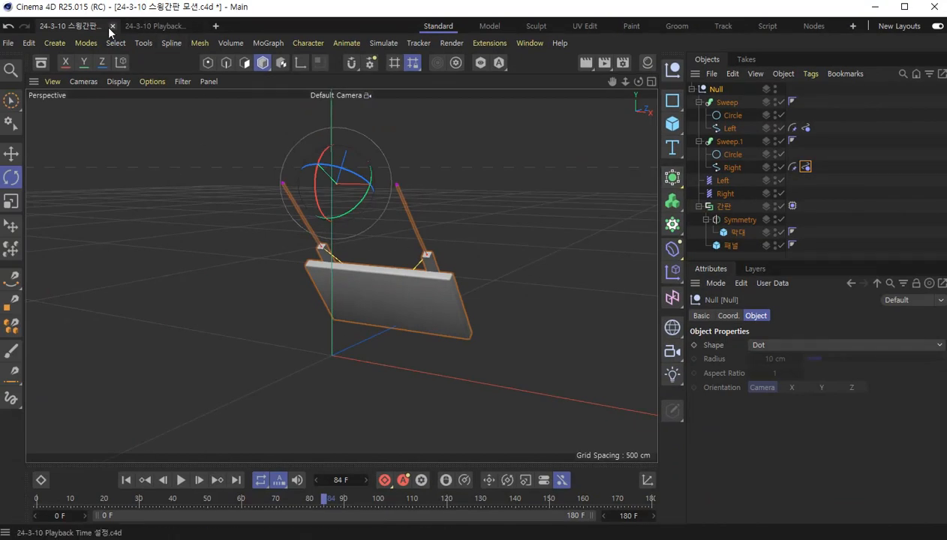
# - Create a new project and add a cube primitive to it
pyautogui.click(8, 43)
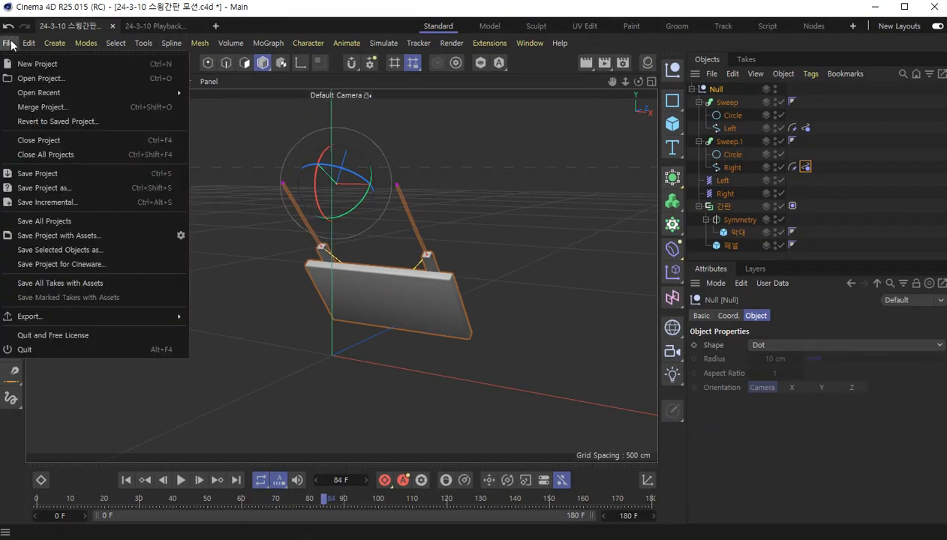
pyautogui.click(70, 67)
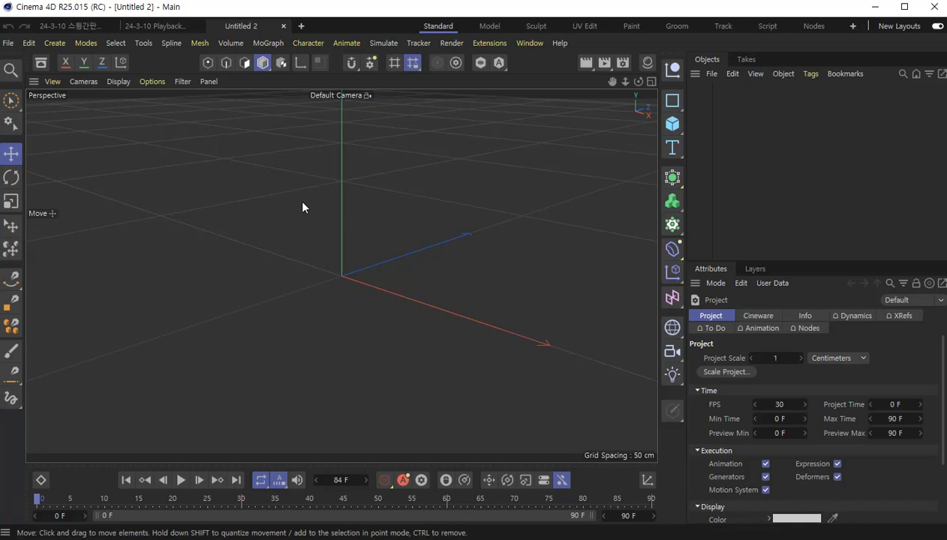
pyautogui.click(672, 125)
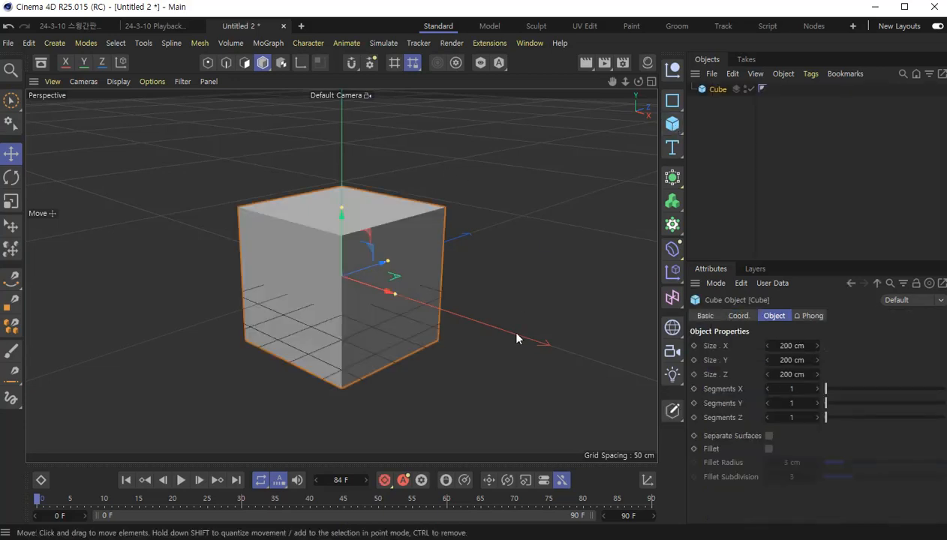
# - Examine the sign panel up close at the first frame in the 24-3-10 스윙간판 모션 project, and return to the new project
pyautogui.click(73, 26)
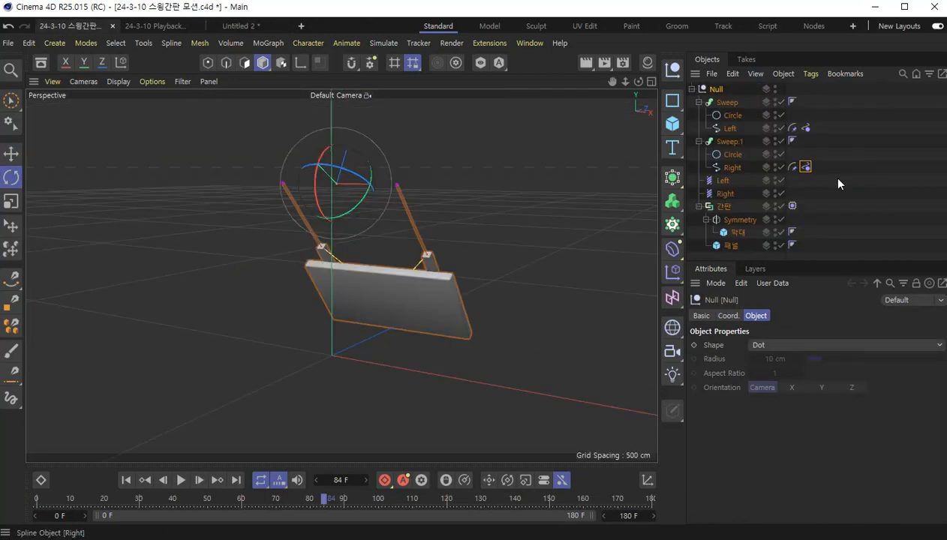
pyautogui.click(124, 479)
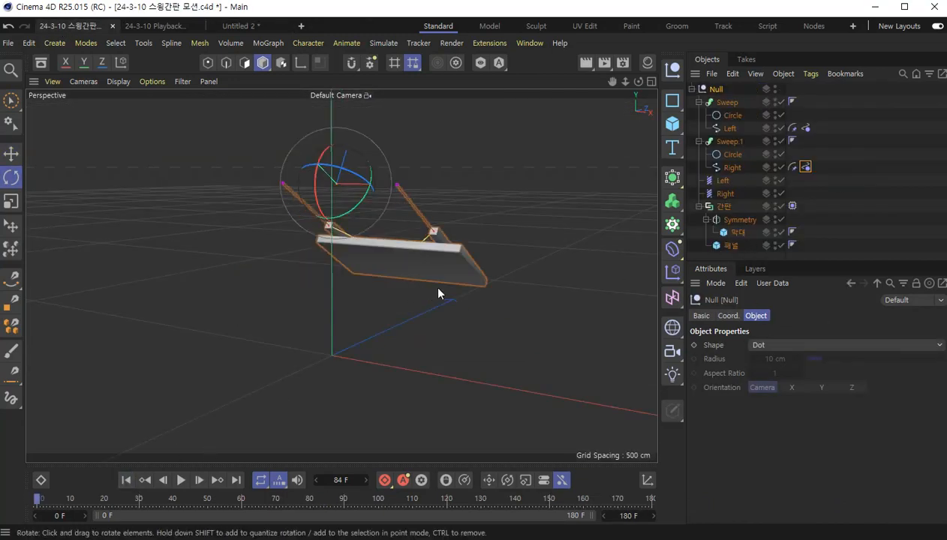
pyautogui.scroll(5, 445, 250)
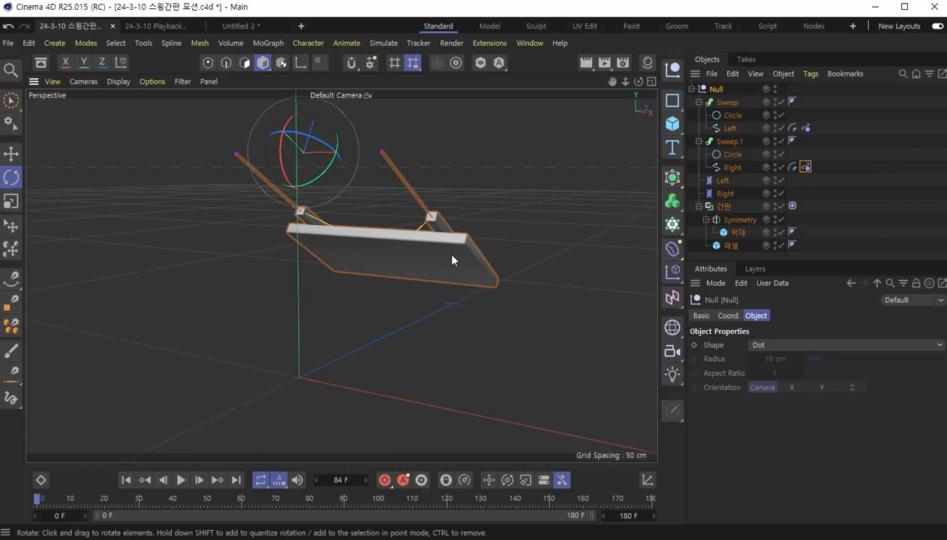
pyautogui.click(250, 28)
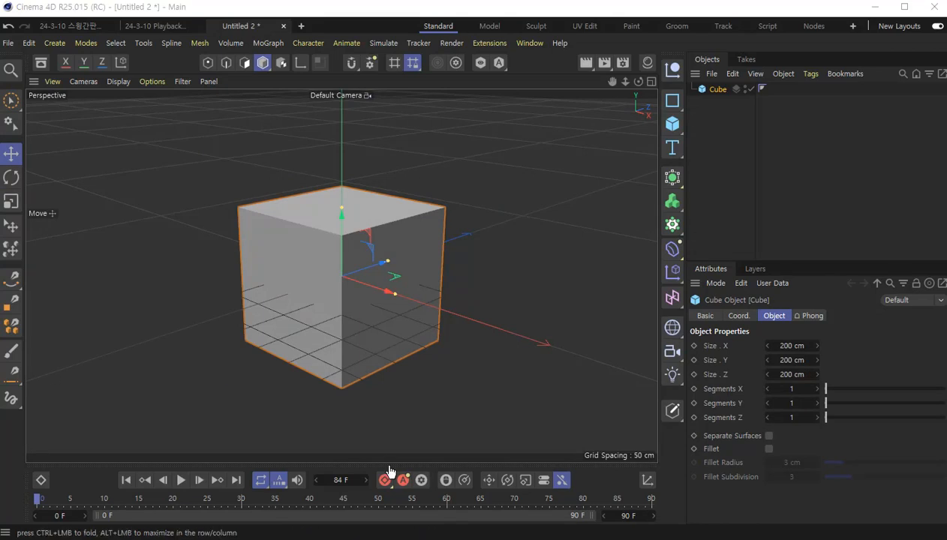
# - Set the cube's size to 180 cm in X, 100 cm in Y and 10 cm in Z
pyautogui.click(797, 345)
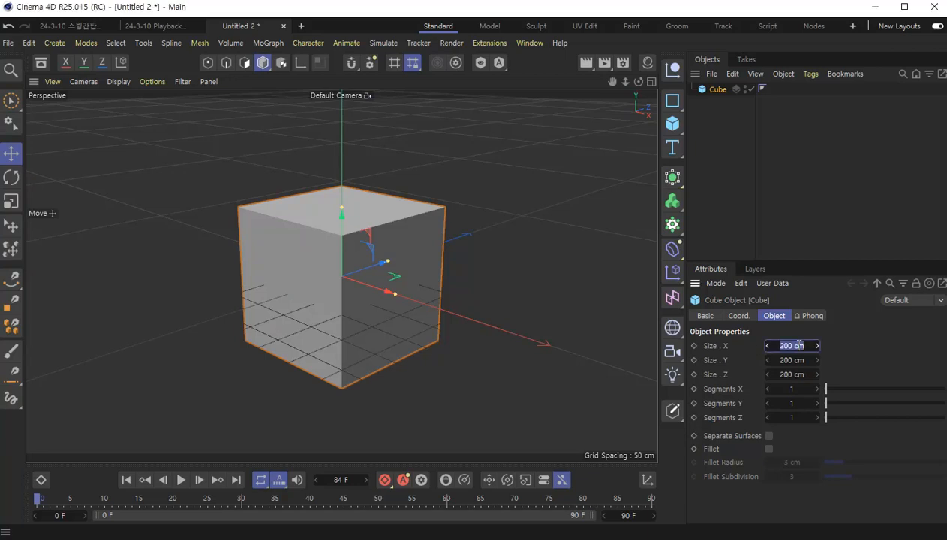
pyautogui.write('180')
pyautogui.press('Return')
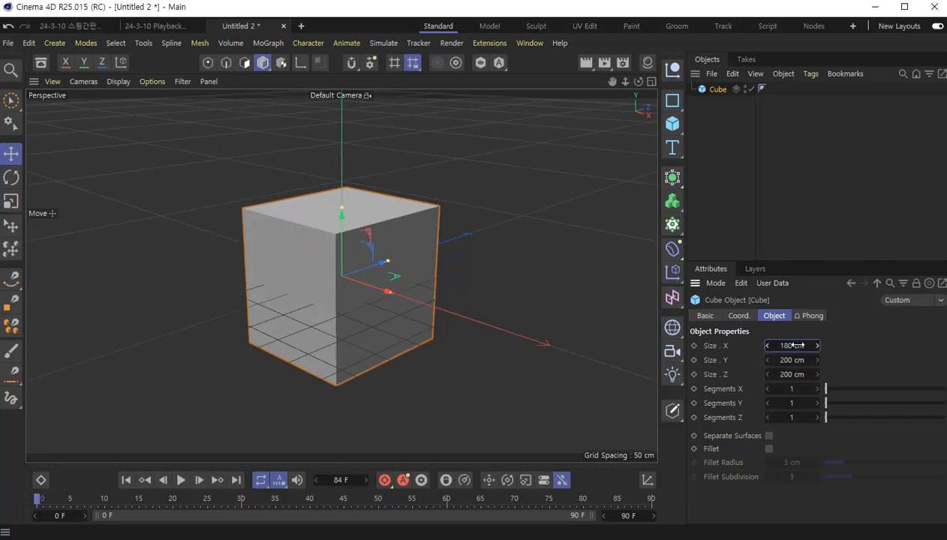
pyautogui.click(794, 360)
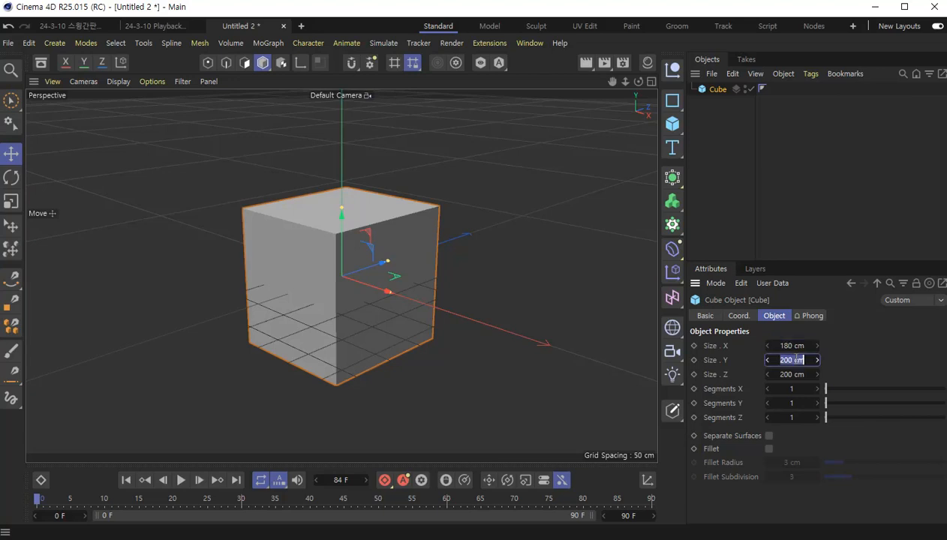
pyautogui.write('100')
pyautogui.press('Return')
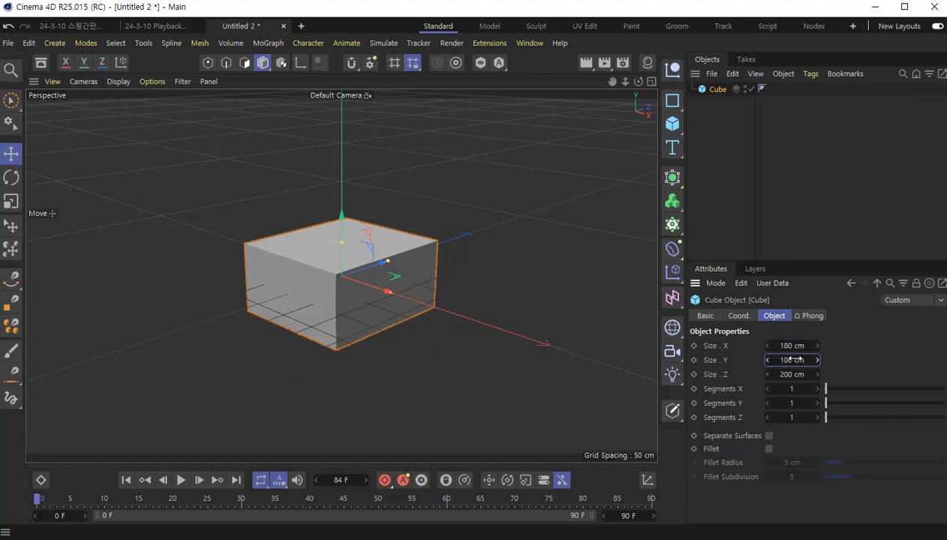
pyautogui.click(793, 376)
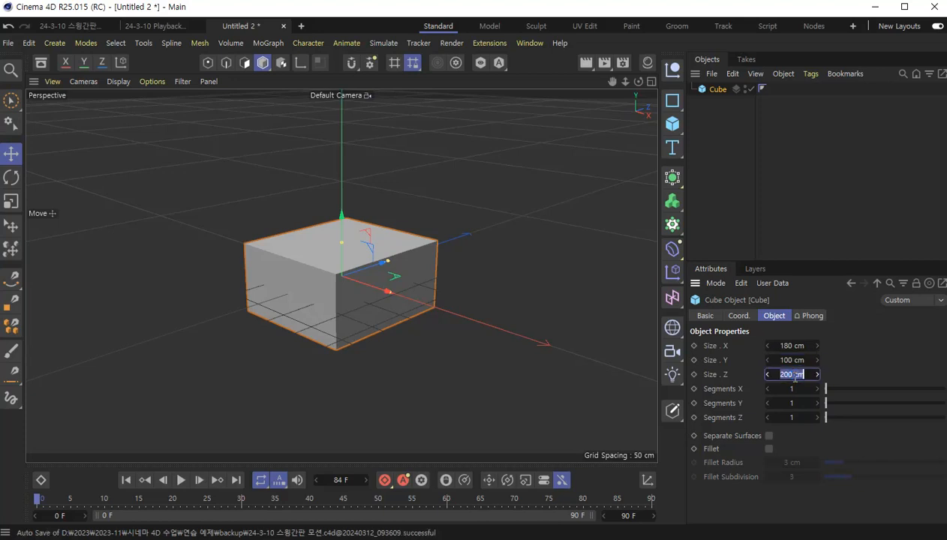
pyautogui.write('10')
pyautogui.press('Return')
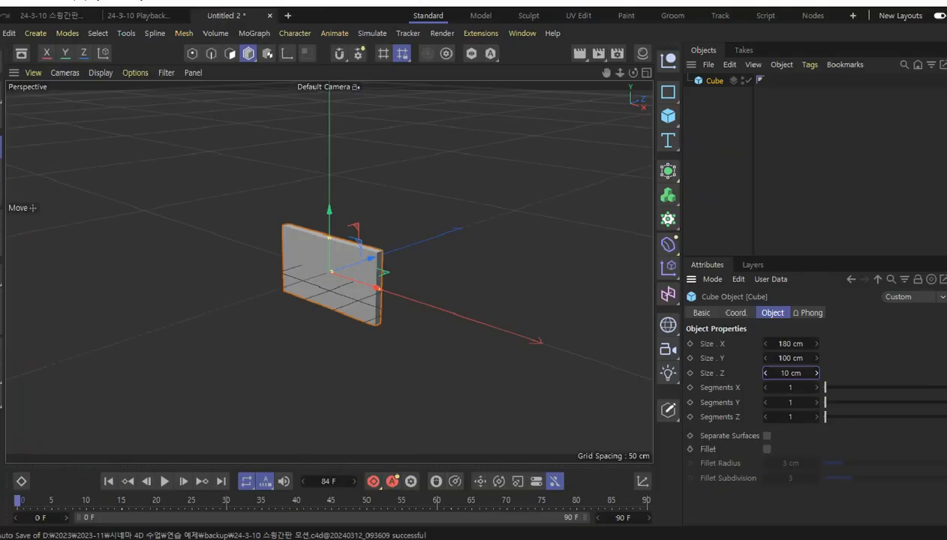
pyautogui.press('Return')
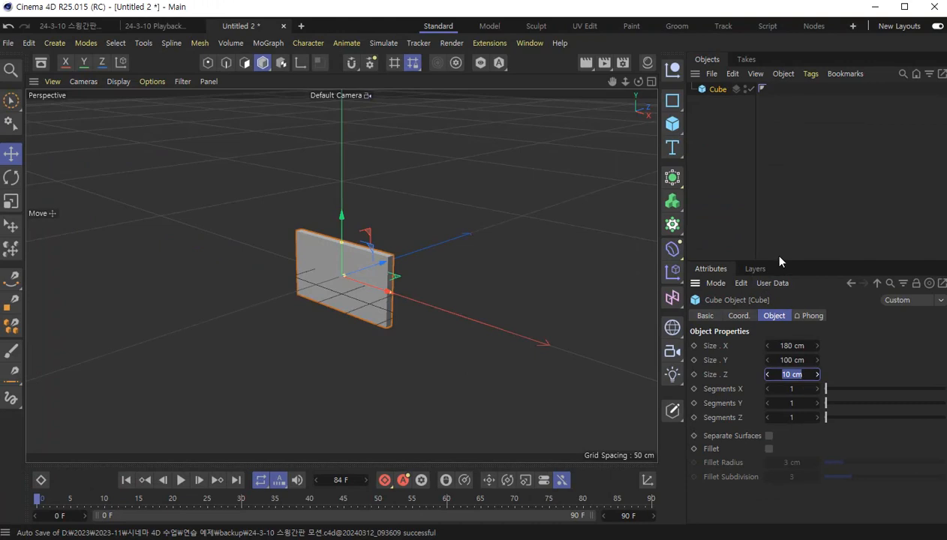
# - Enable the fillet on the panel cube and set its fillet radius to 2 cm
pyautogui.scroll(3, 415, 310)
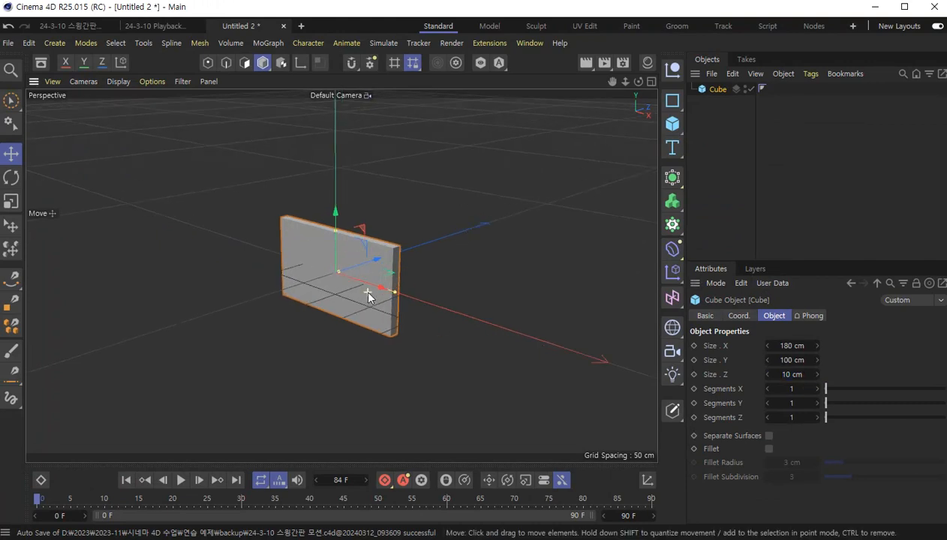
pyautogui.click(769, 448)
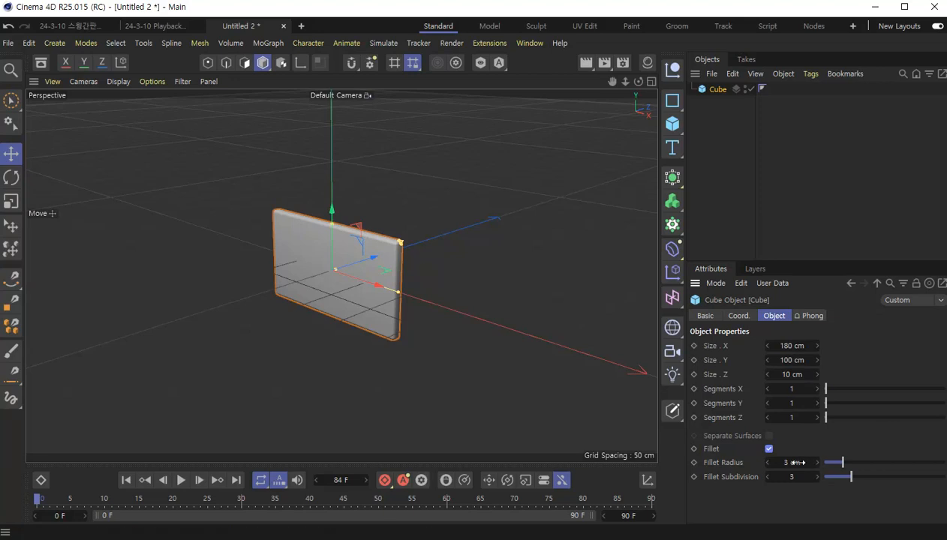
pyautogui.scroll(2, 347, 273)
pyautogui.doubleClick(789, 462)
pyautogui.write('2')
pyautogui.press('Return')
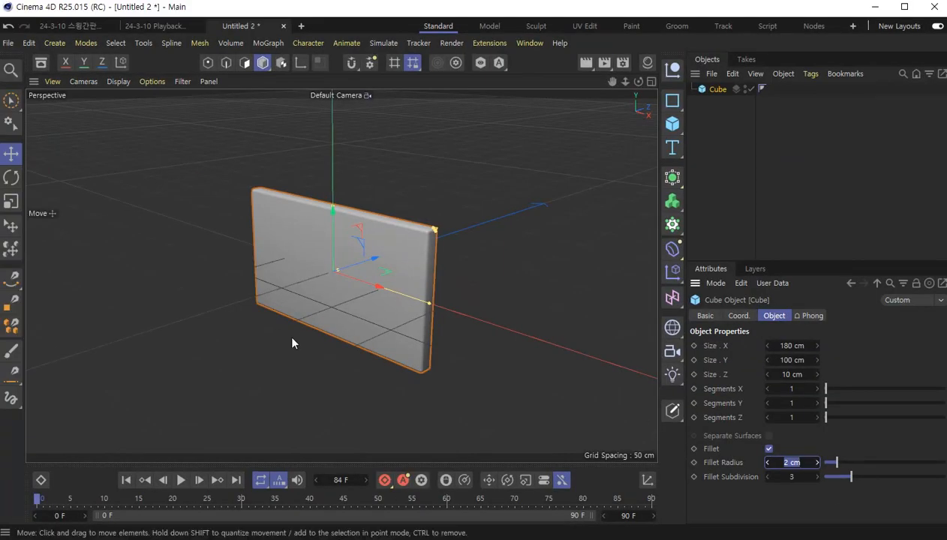
# - Inspect the bars on the back of the sign in the 24-3-10 스윙간판 모션 project, and return to the new project
pyautogui.keyDown('alt'); pyautogui.moveTo(304, 295); pyautogui.dragTo(293, 220); pyautogui.keyUp('alt')
pyautogui.click(73, 26)
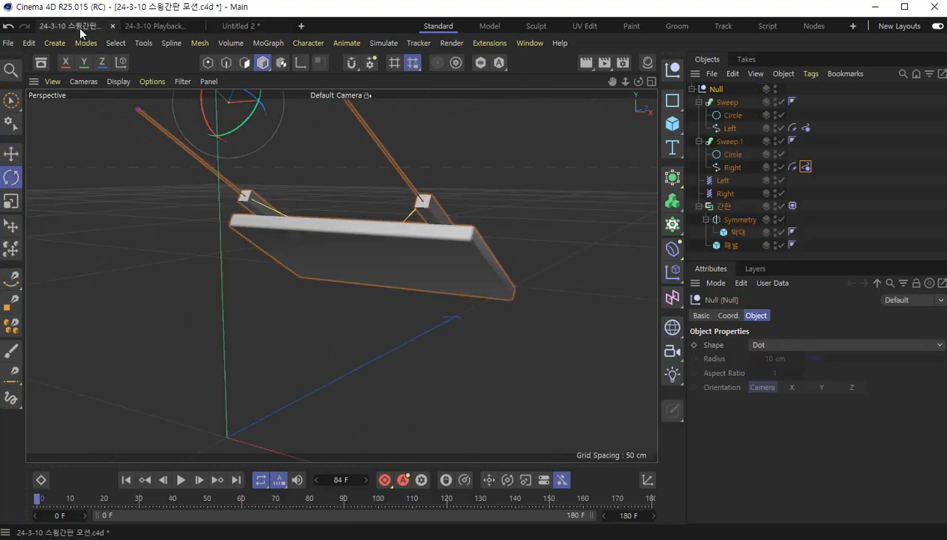
pyautogui.keyDown('alt'); pyautogui.moveTo(383, 260); pyautogui.dragTo(315, 225); pyautogui.keyUp('alt')
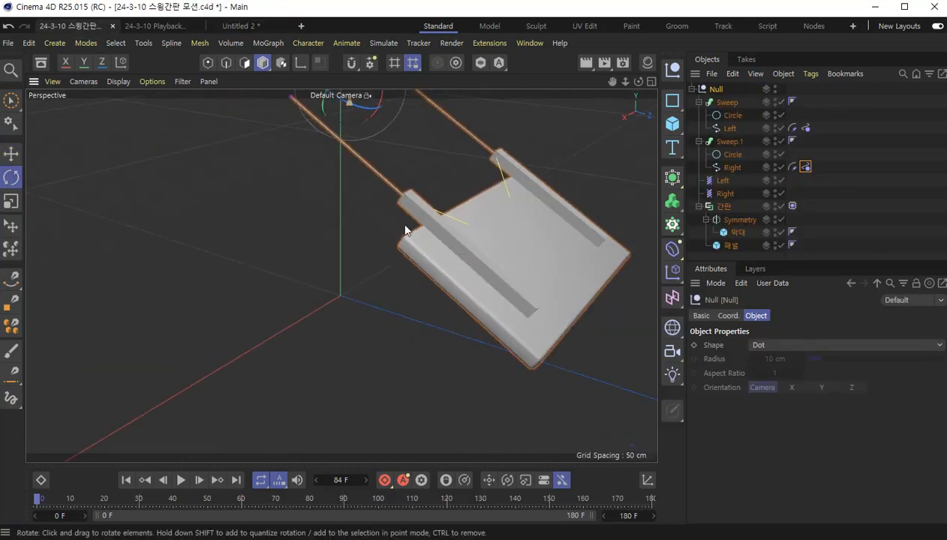
pyautogui.click(239, 26)
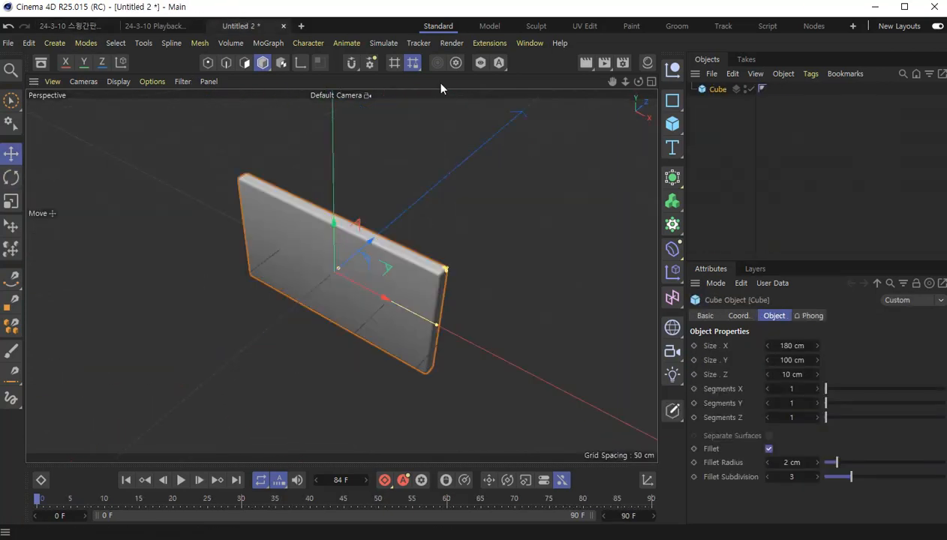
# - Add a second cube as a bar sized 8 cm in X, 100 cm in Y and 8 cm in Z
pyautogui.click(673, 125)
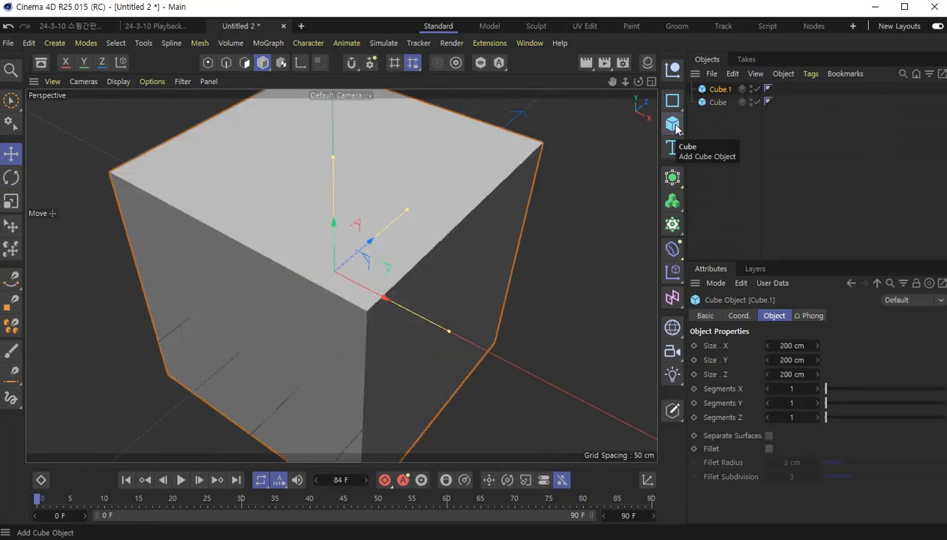
pyautogui.doubleClick(799, 344)
pyautogui.write('8')
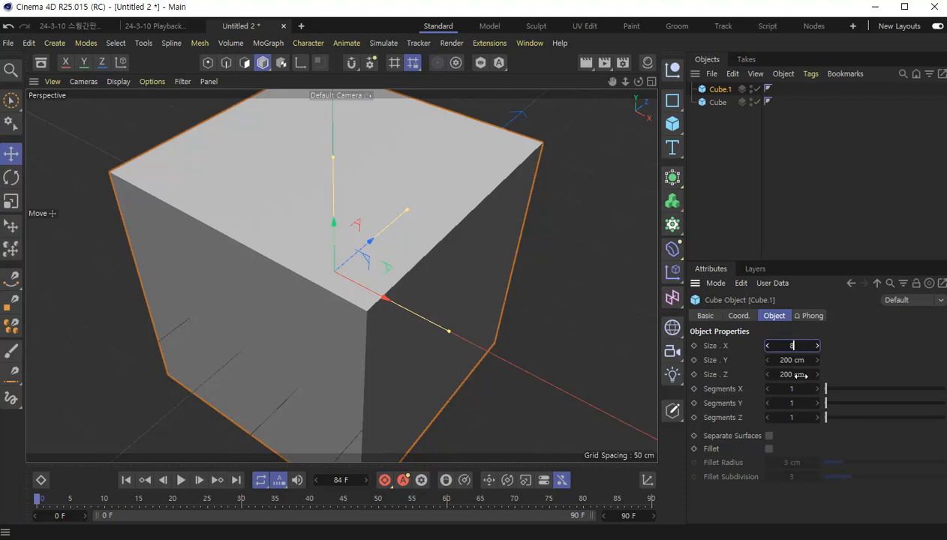
pyautogui.doubleClick(792, 373)
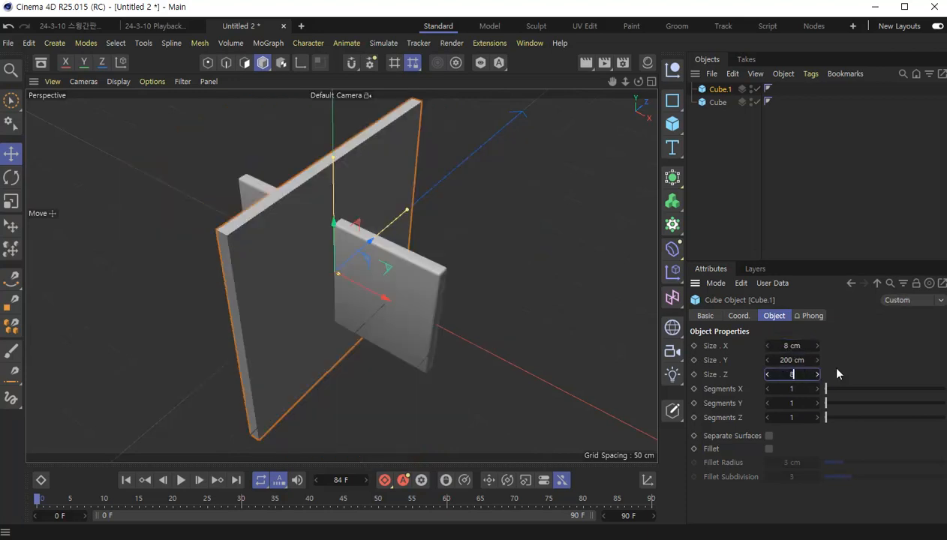
pyautogui.write('8')
pyautogui.press('Return')
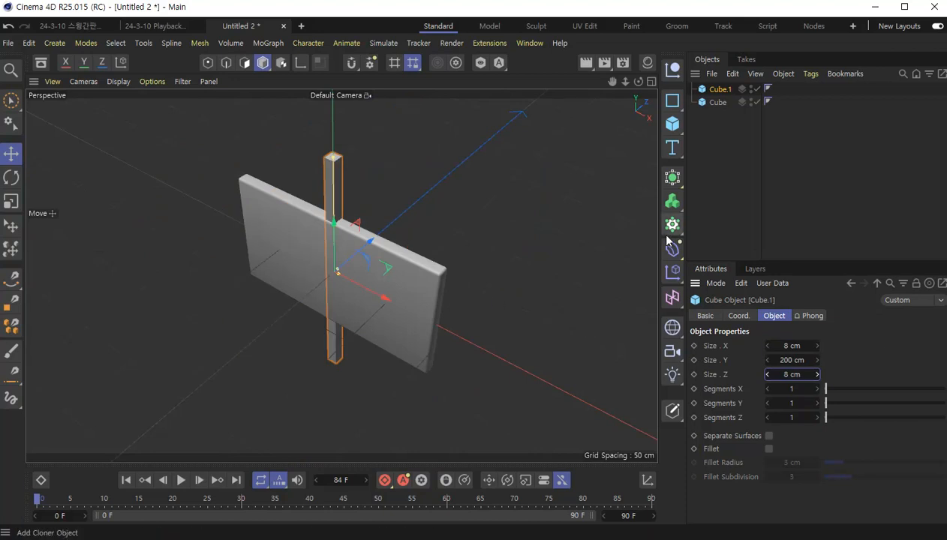
pyautogui.doubleClick(791, 360)
pyautogui.write('100')
pyautogui.press('Return')
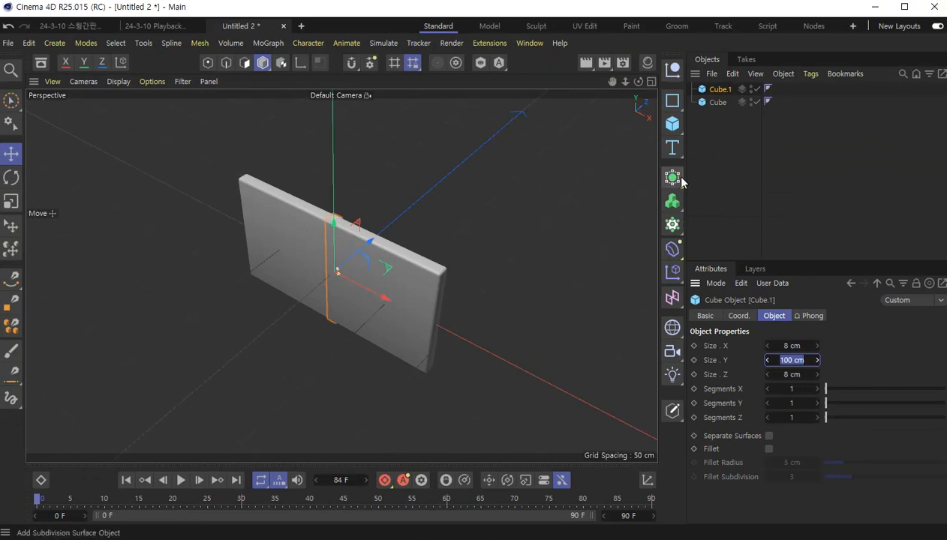
# - Add a Symmetry generator and make the bar cube its child
pyautogui.click(673, 180)
pyautogui.click(674, 177)
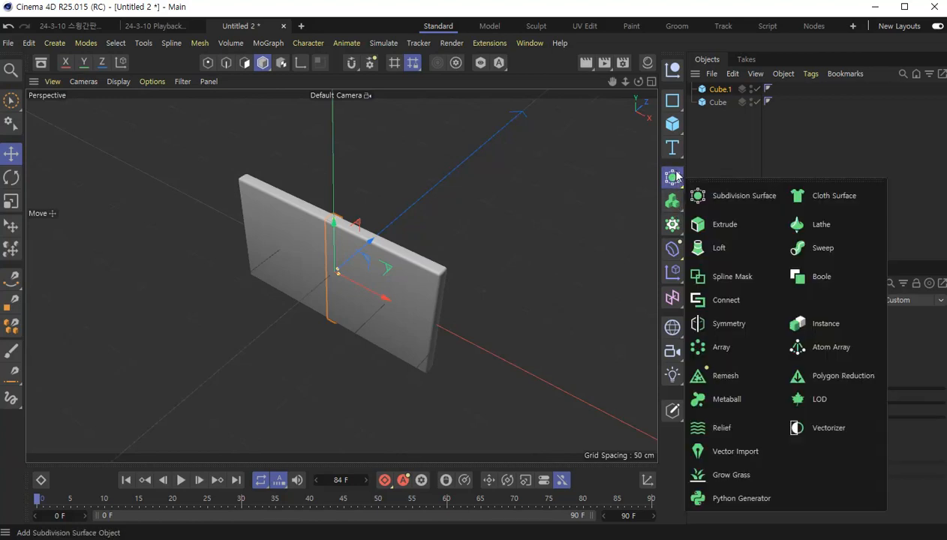
pyautogui.click(728, 324)
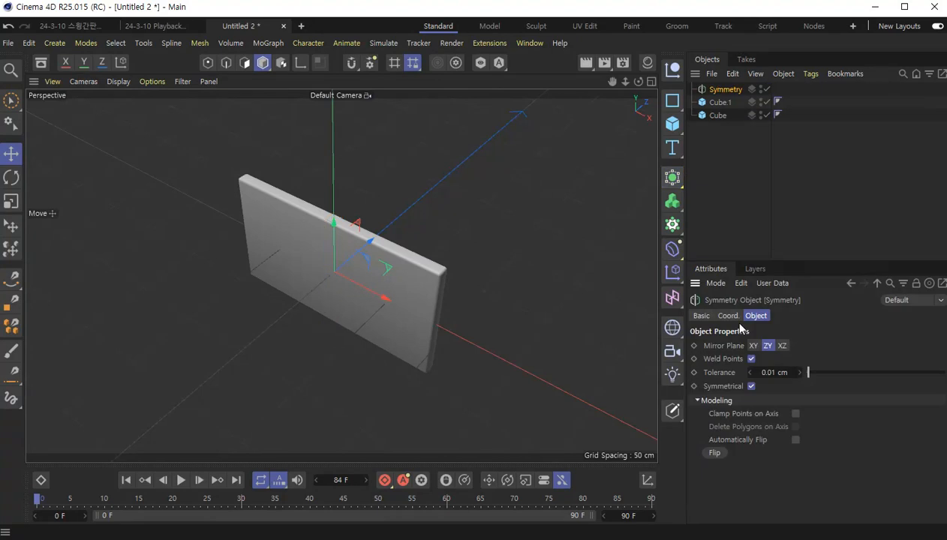
pyautogui.click(724, 103)
pyautogui.moveTo(724, 103); pyautogui.dragTo(728, 92)
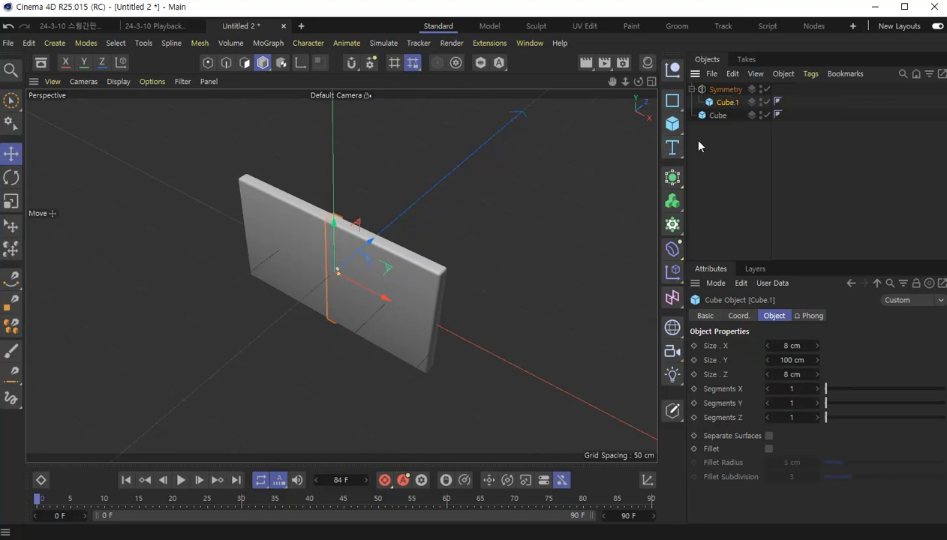
# - Rename the bar cube inside the Symmetry object as 막대
pyautogui.doubleClick(729, 103)
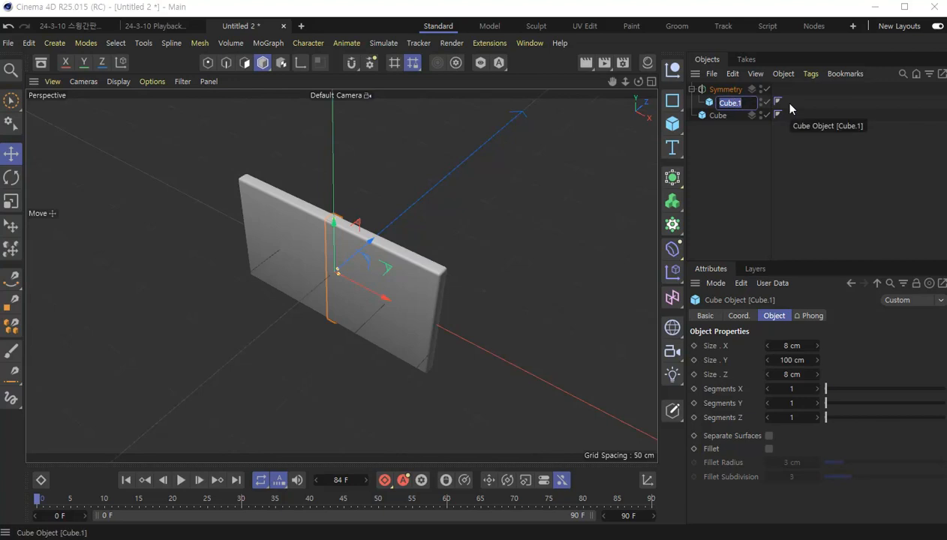
pyautogui.press('BackSpace')
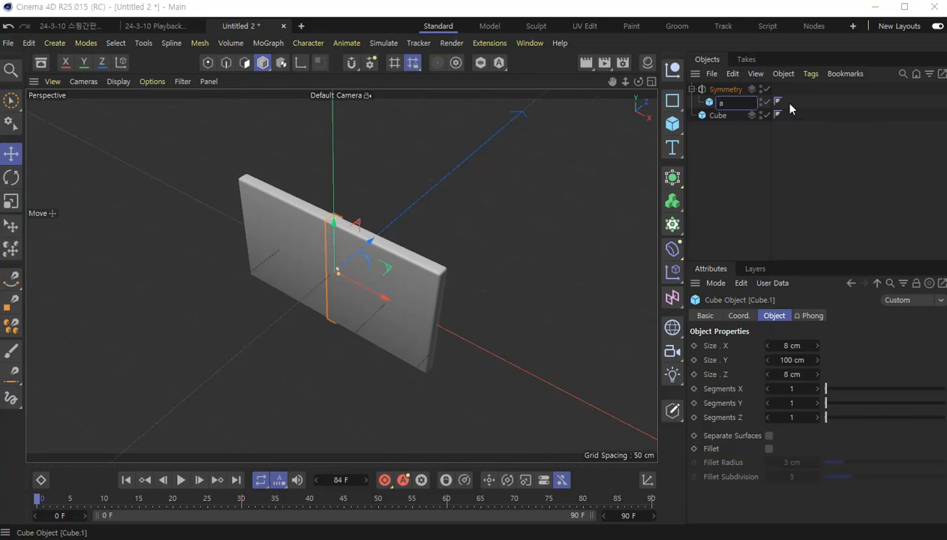
pyautogui.write('막대')
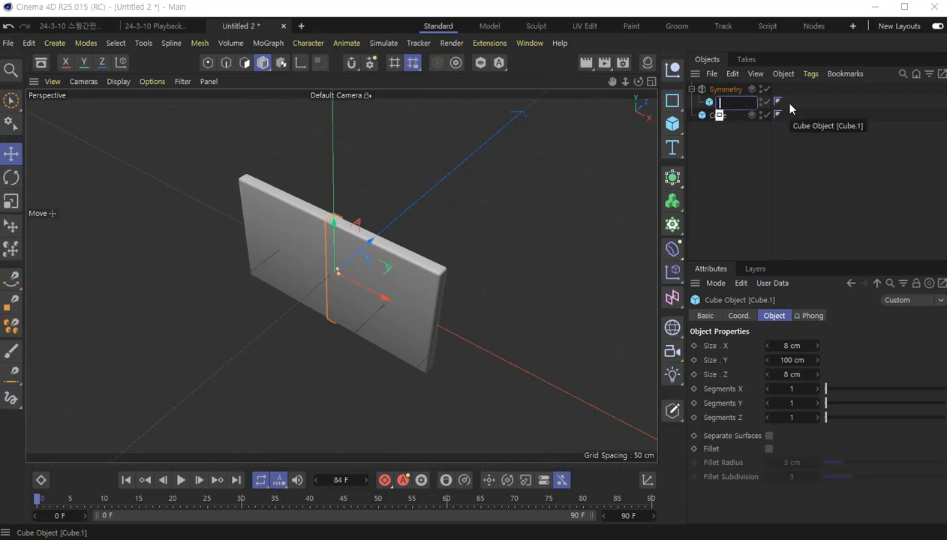
pyautogui.press('Return')
# - Rename the panel cube as 패널
pyautogui.click(712, 117)
pyautogui.doubleClick(718, 117)
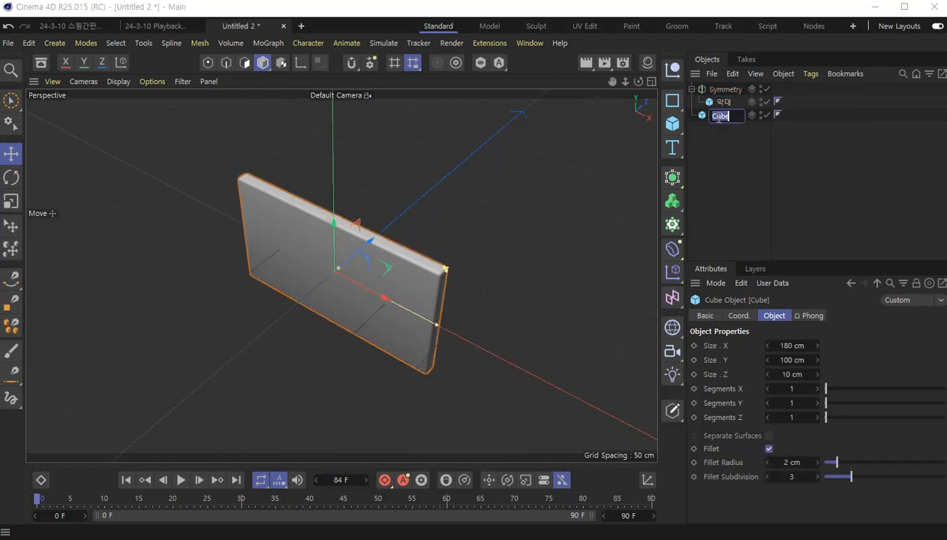
pyautogui.write('패널')
pyautogui.press('Return')
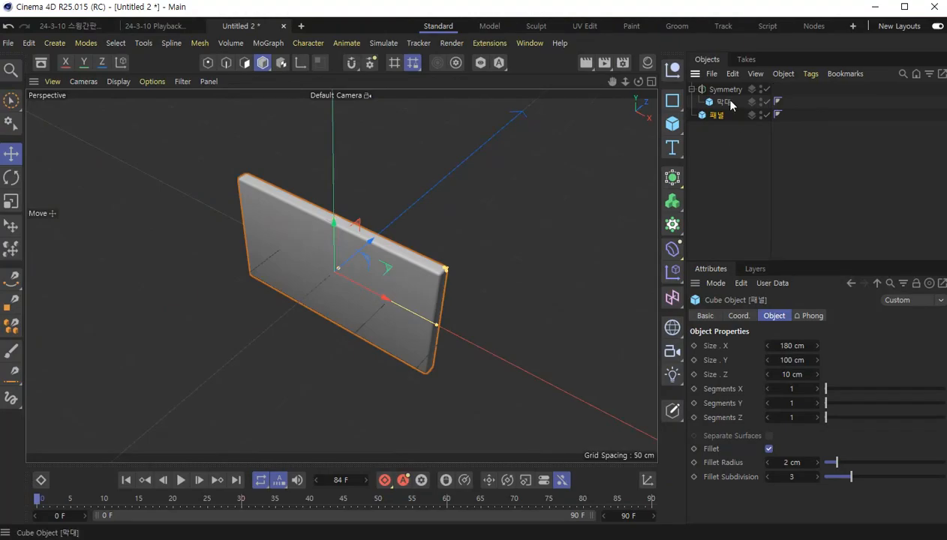
# - Move the 막대 bar along X and Z to behind the panel near its end, at about 65 cm in X and 8 cm in Z
pyautogui.click(677, 122)
pyautogui.keyDown('alt'); pyautogui.moveTo(429, 209); pyautogui.dragTo(430, 273); pyautogui.keyUp('alt')
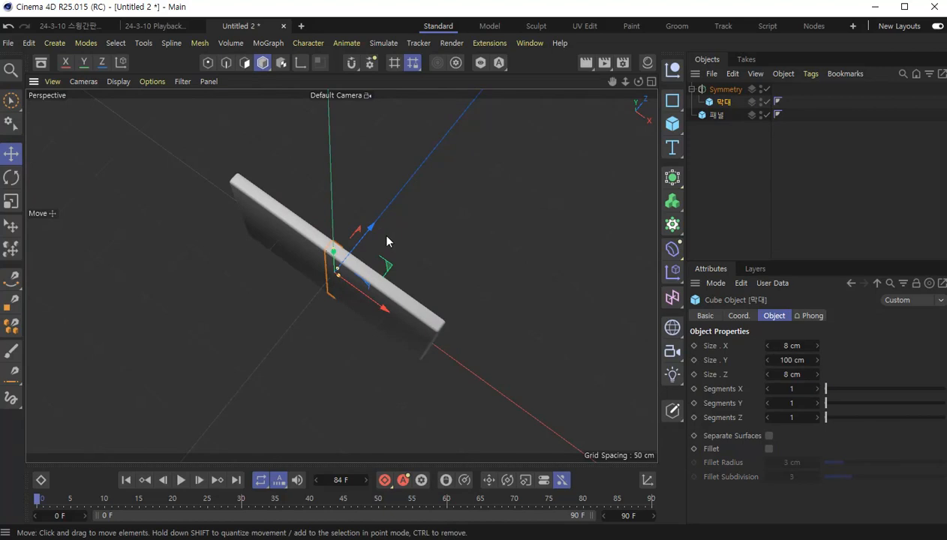
pyautogui.moveTo(380, 310); pyautogui.dragTo(426, 334)
pyautogui.click(405, 270)
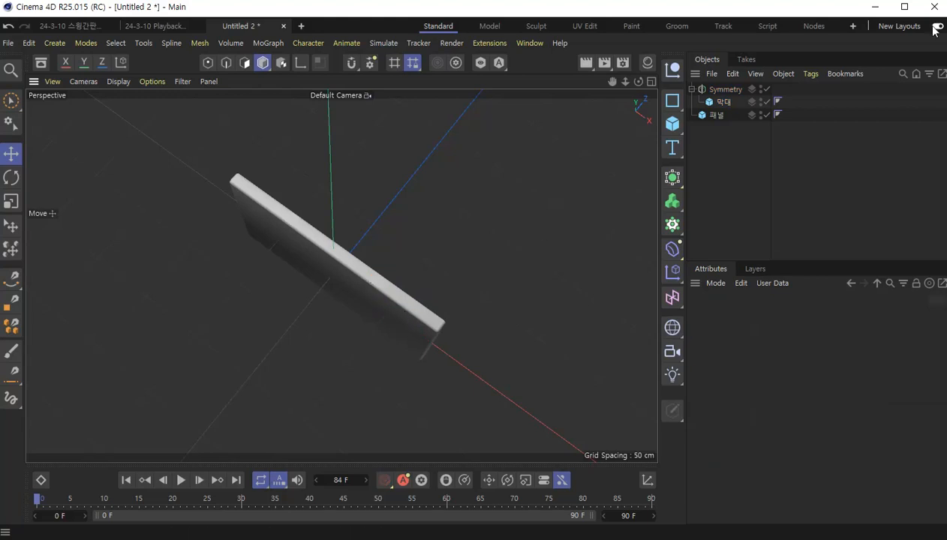
pyautogui.click(724, 103)
pyautogui.moveTo(412, 256); pyautogui.dragTo(451, 366)
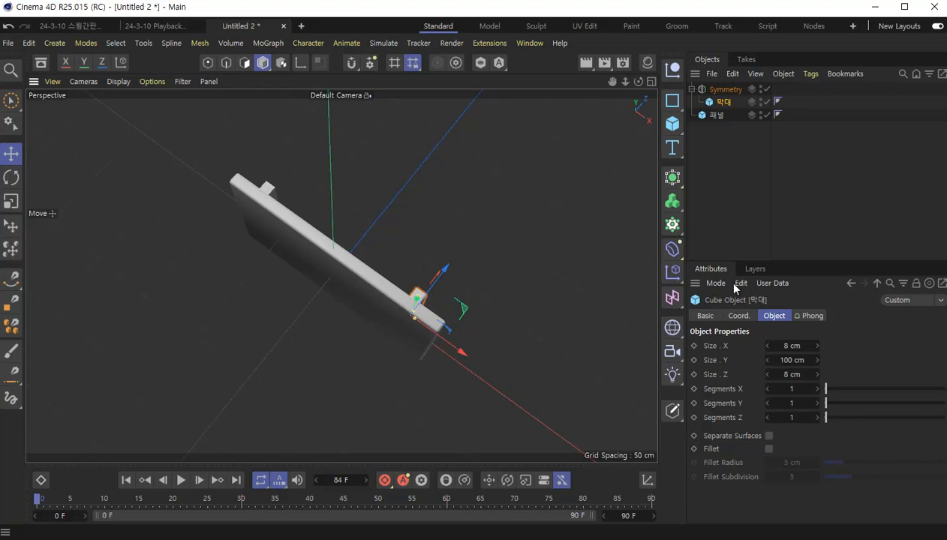
# - Try X positions of 85 cm and 80 cm for the 막대 bar
pyautogui.moveTo(743, 261); pyautogui.dragTo(751, 206)
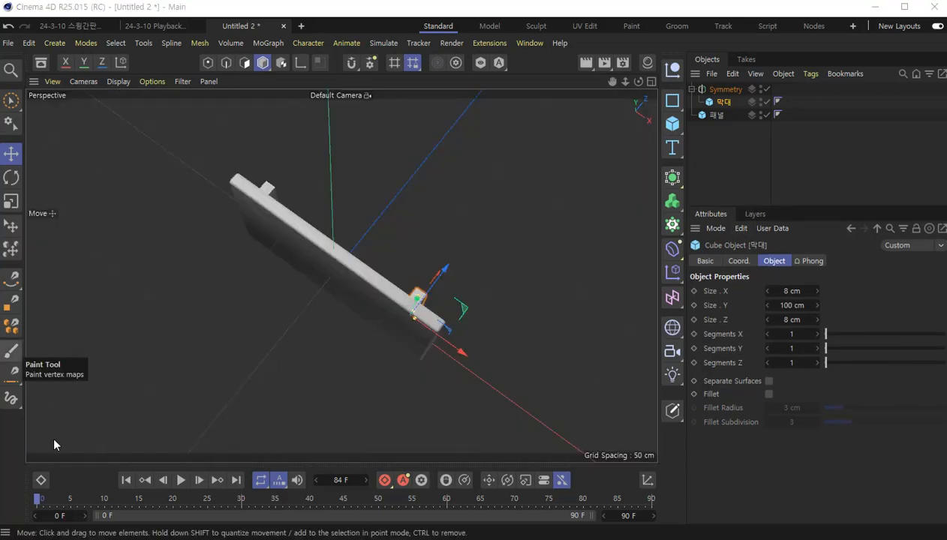
pyautogui.click(737, 261)
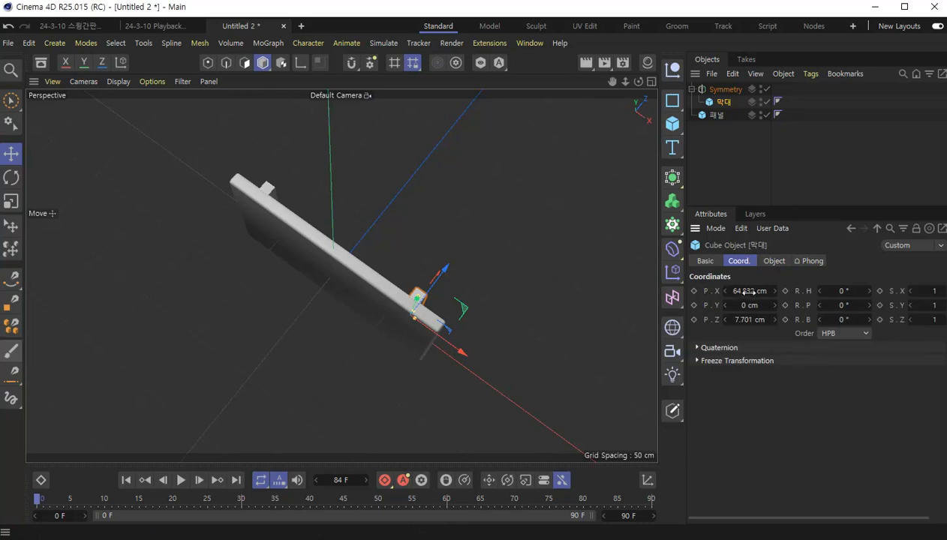
pyautogui.click(749, 291)
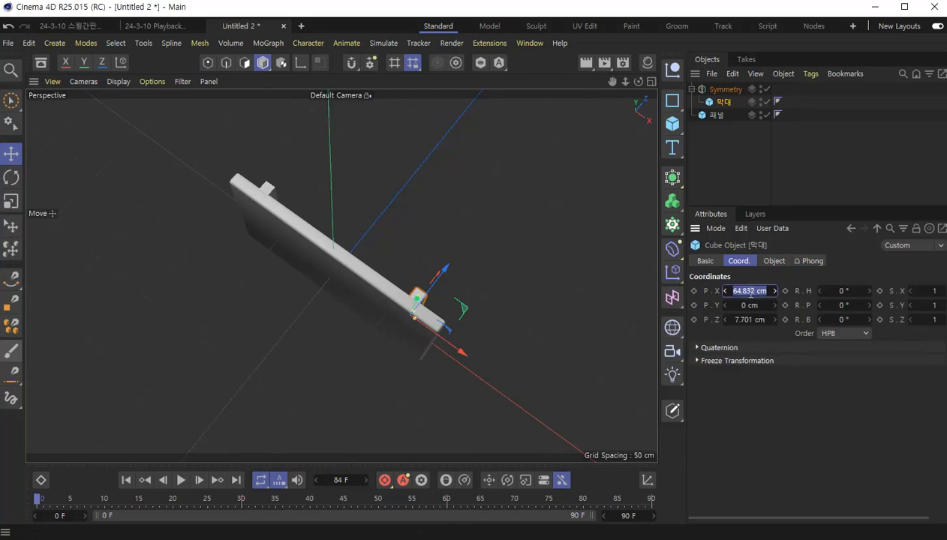
pyautogui.write('85')
pyautogui.press('Return')
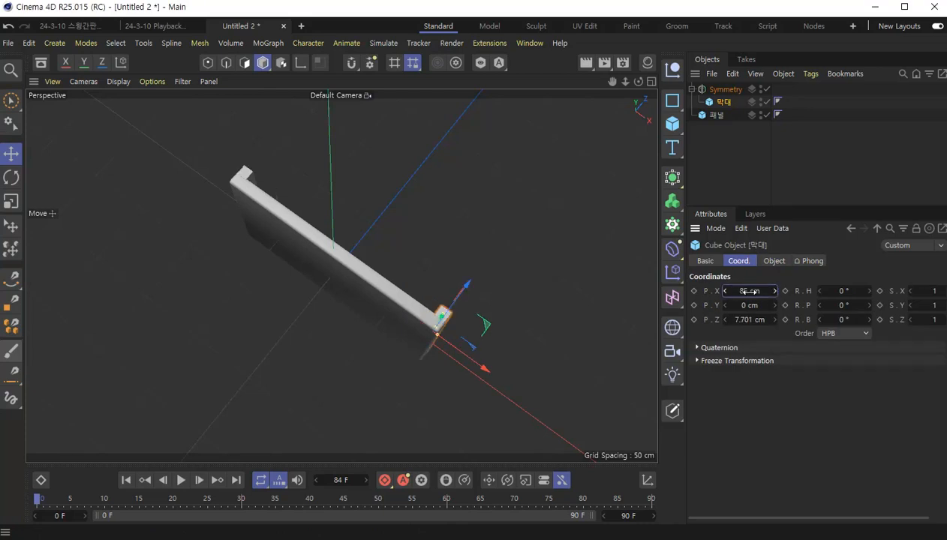
pyautogui.click(749, 291)
pyautogui.write('80')
pyautogui.press('Return')
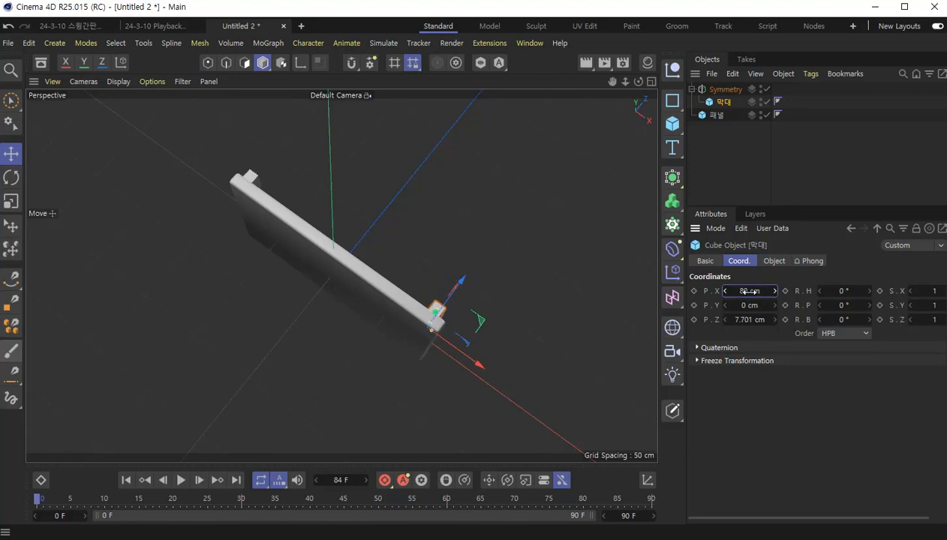
# - Set the 막대 bar's Z position to 9 cm and its Y position to 20 cm
pyautogui.keyDown('alt'); pyautogui.moveTo(393, 315); pyautogui.dragTo(439, 229); pyautogui.keyUp('alt')
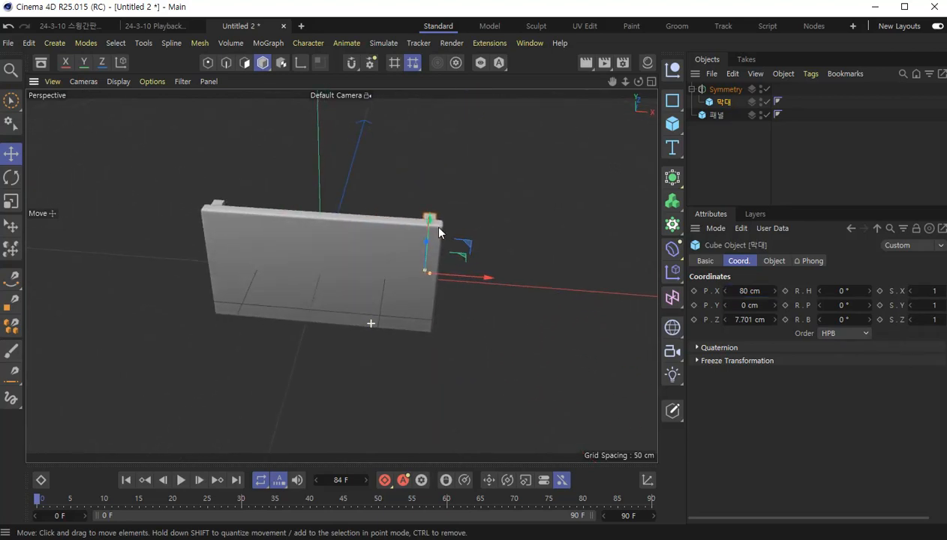
pyautogui.click(749, 320)
pyautogui.write('9')
pyautogui.press('Return')
pyautogui.moveTo(493, 282)
pyautogui.keyDown('alt'); pyautogui.mouseDown()
pyautogui.moveTo(338, 279)
pyautogui.moveTo(332, 290)
pyautogui.moveTo(395, 274)
pyautogui.moveTo(380, 312)
pyautogui.moveTo(364, 311)
pyautogui.moveTo(344, 277)
pyautogui.moveTo(135, 272)
pyautogui.moveTo(391, 307)
pyautogui.moveTo(524, 279)
pyautogui.moveTo(477, 282)
pyautogui.mouseUp(); pyautogui.keyUp('alt')
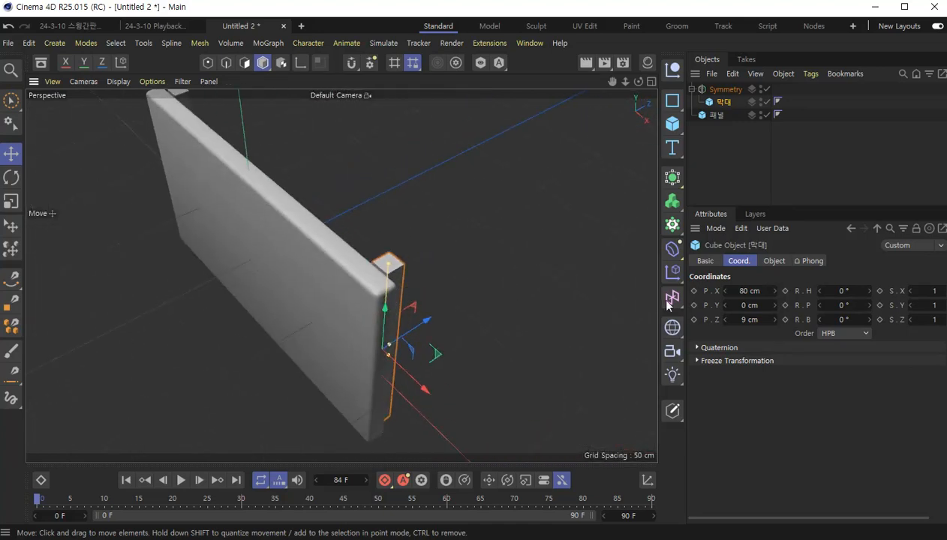
pyautogui.click(758, 305)
pyautogui.write('20')
pyautogui.press('Return')
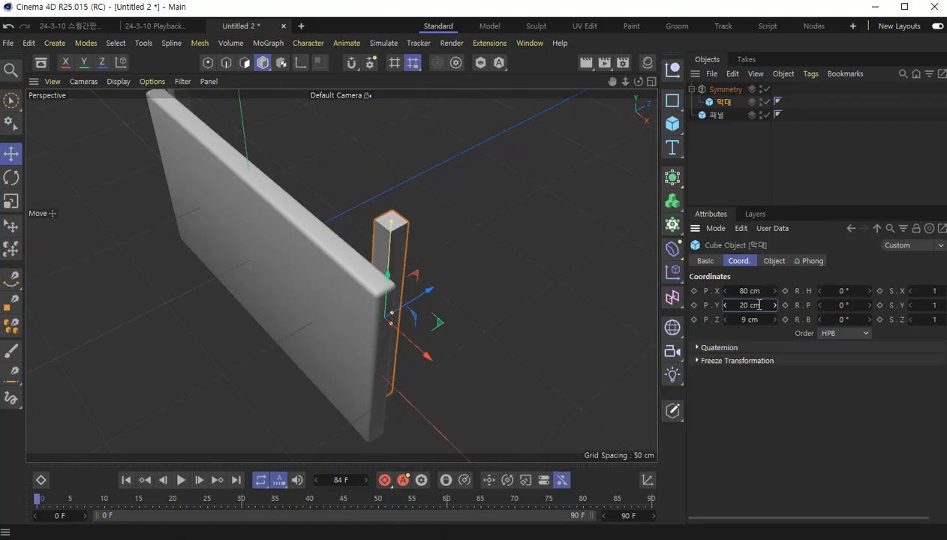
# - Set the 막대 bar's X position to 75 cm
pyautogui.keyDown('alt'); pyautogui.moveTo(471, 366); pyautogui.dragTo(420, 358); pyautogui.keyUp('alt')
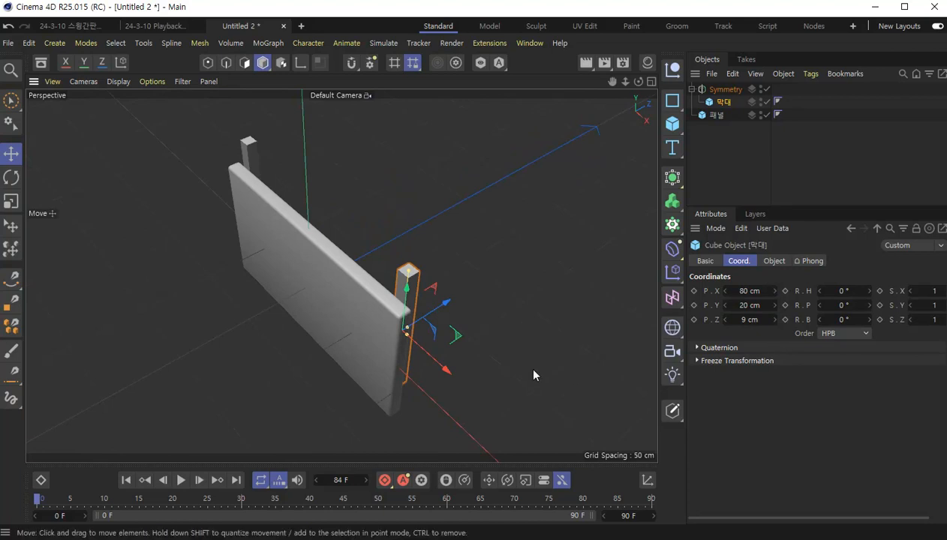
pyautogui.keyDown('alt'); pyautogui.moveTo(467, 377); pyautogui.dragTo(413, 300); pyautogui.keyUp('alt')
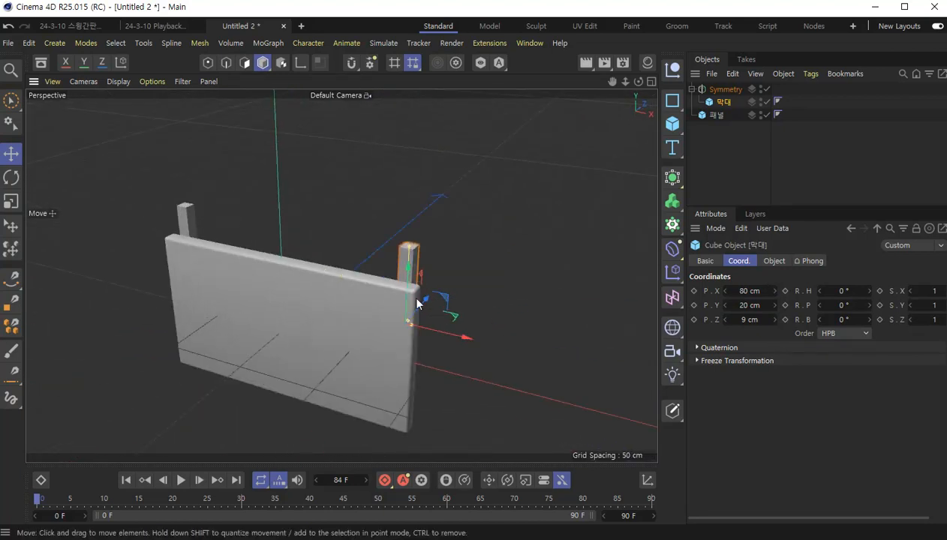
pyautogui.click(757, 290)
pyautogui.write('75')
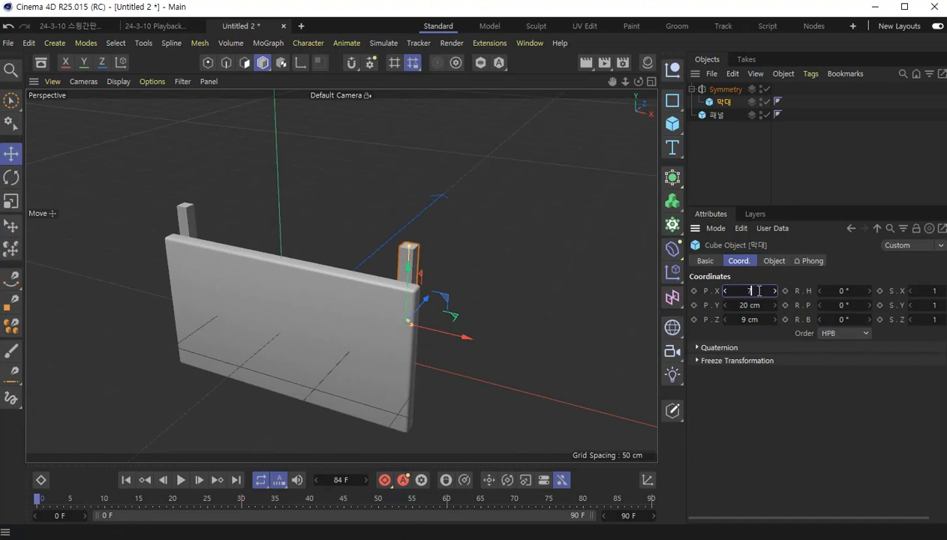
pyautogui.press('Return')
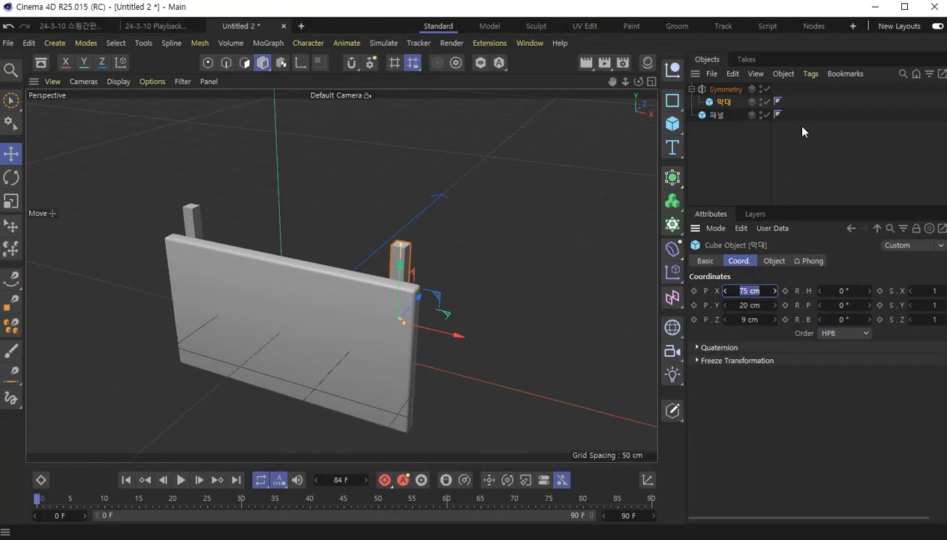
# - Rename the Symmetry object as 간판
pyautogui.doubleClick(731, 90)
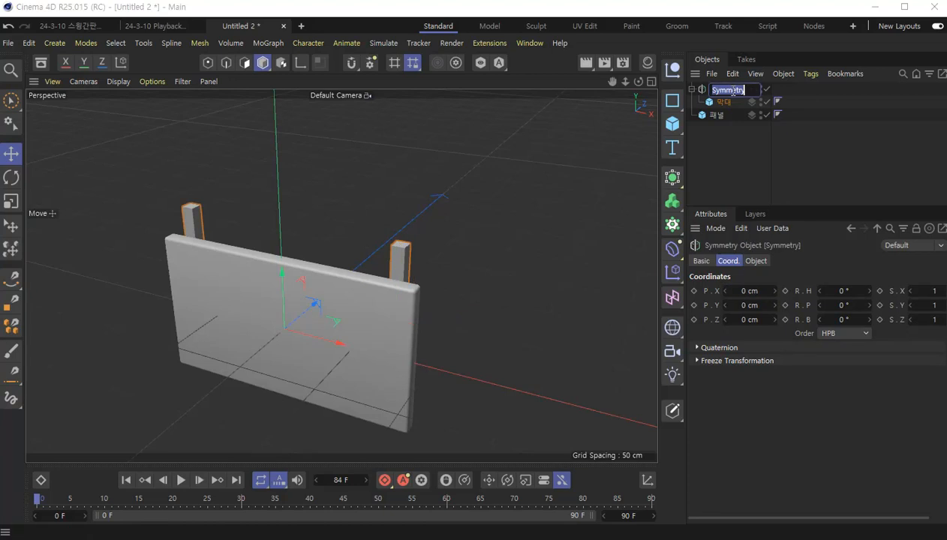
pyautogui.write('간판')
pyautogui.press('Return')
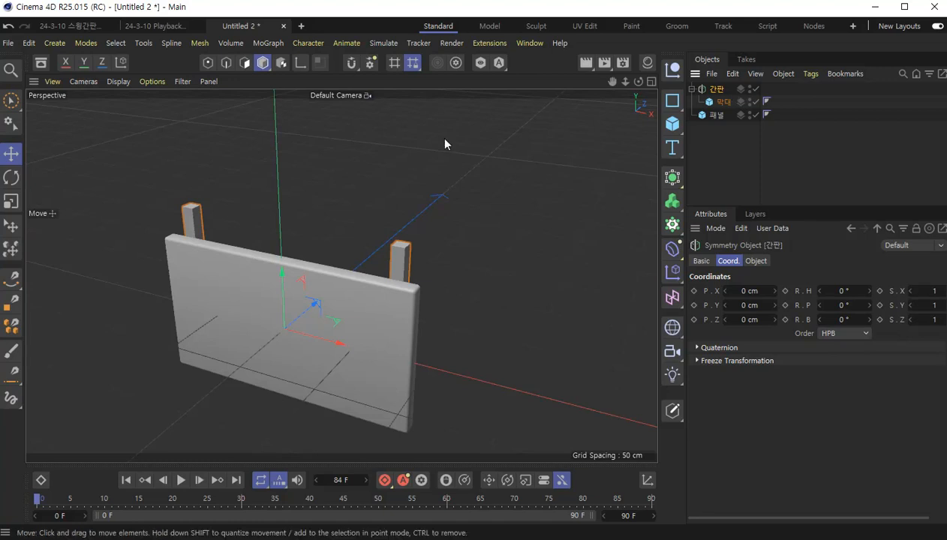
# - Save the project as 3-12 스윙 간판 in the 시네마4D folder inside 2023-11 > 0930_멀티미디어
pyautogui.click(8, 44)
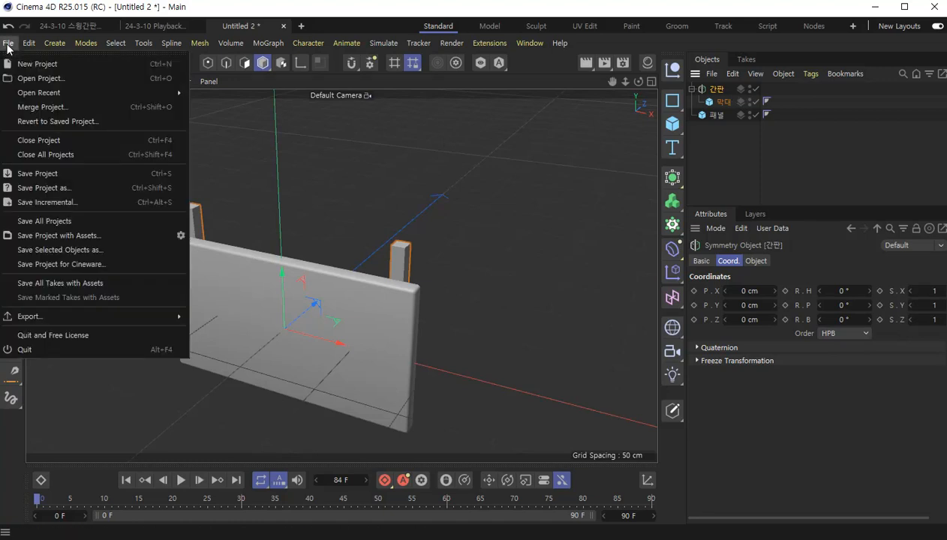
pyautogui.click(32, 174)
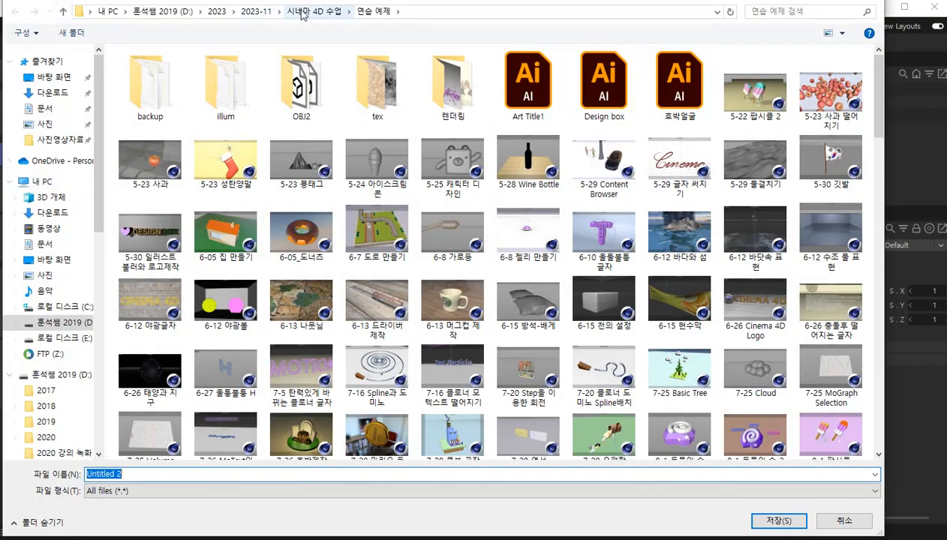
pyautogui.click(256, 11)
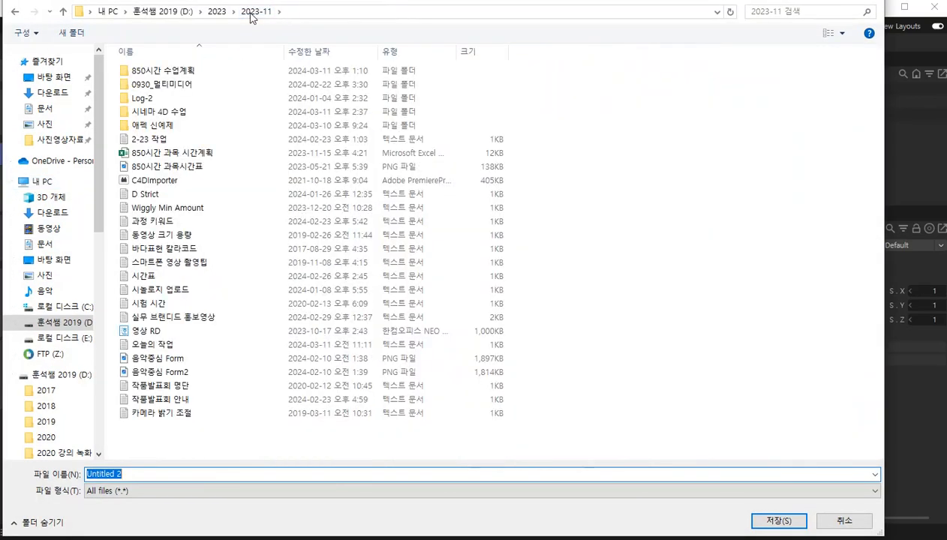
pyautogui.doubleClick(150, 86)
pyautogui.click(153, 101)
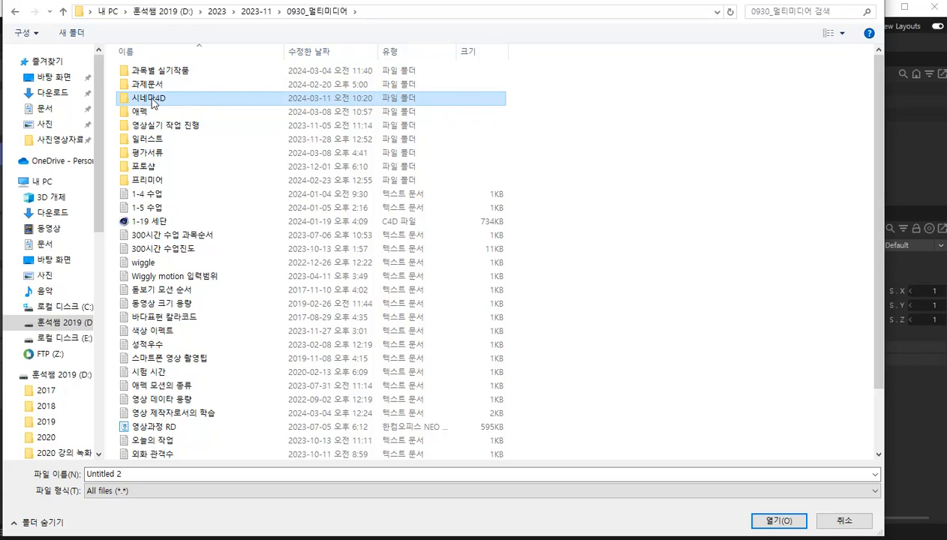
pyautogui.doubleClick(122, 100)
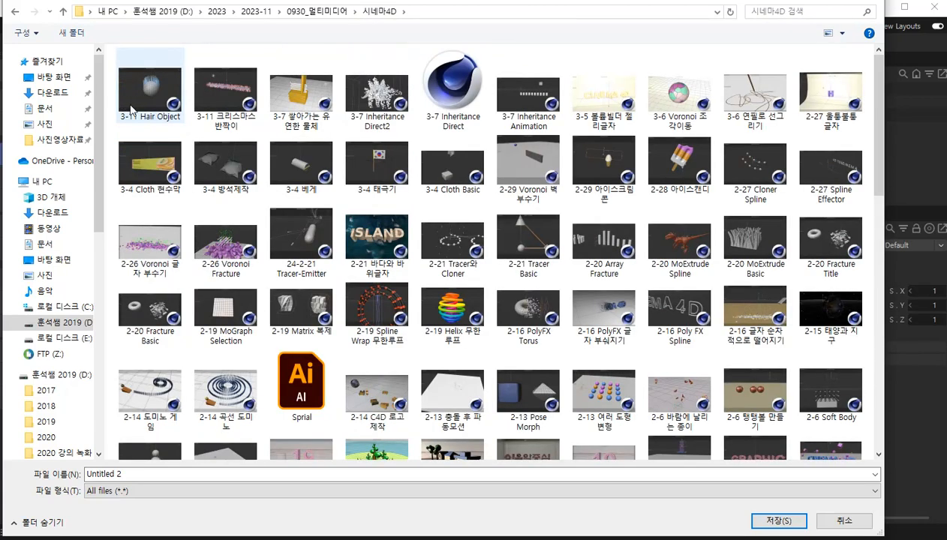
pyautogui.click(565, 473)
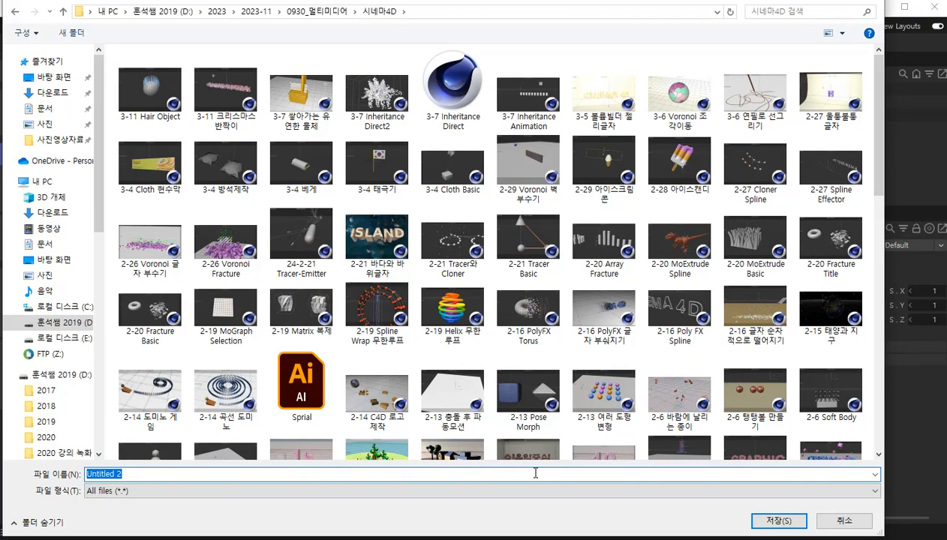
pyautogui.write('3-12')
pyautogui.write(' 스윙 ㄱ')
pyautogui.write('간편')
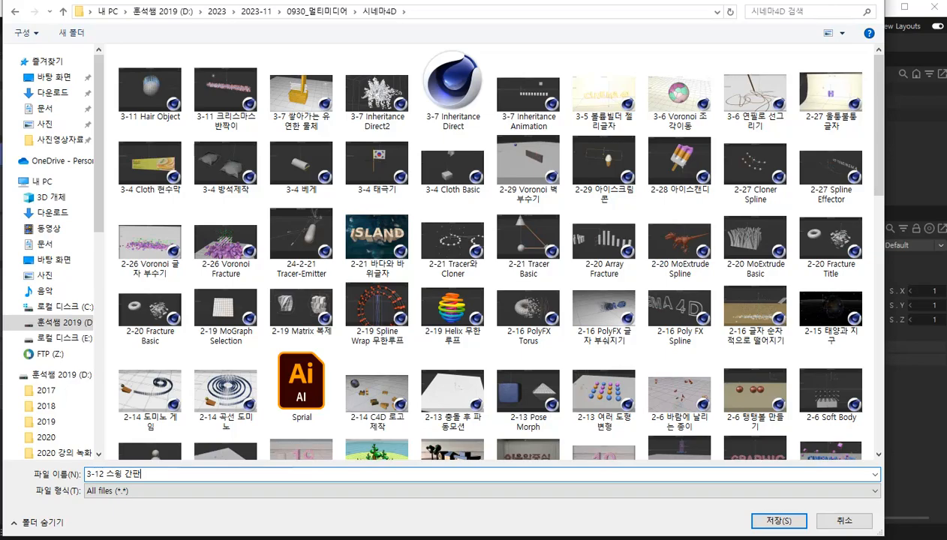
pyautogui.press('Return')
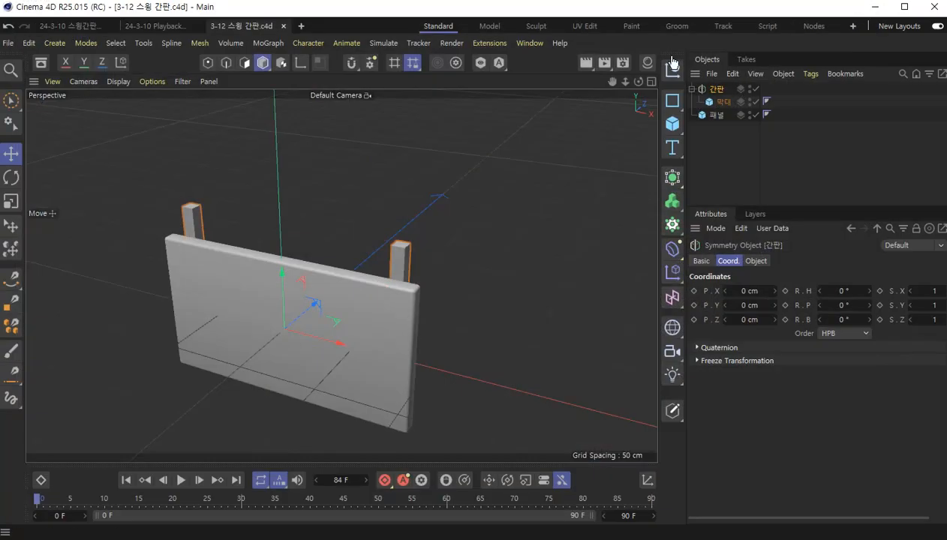
# - Add a Connect generator and make the 간판 Symmetry object and the 패널 cube its children
pyautogui.click(718, 115)
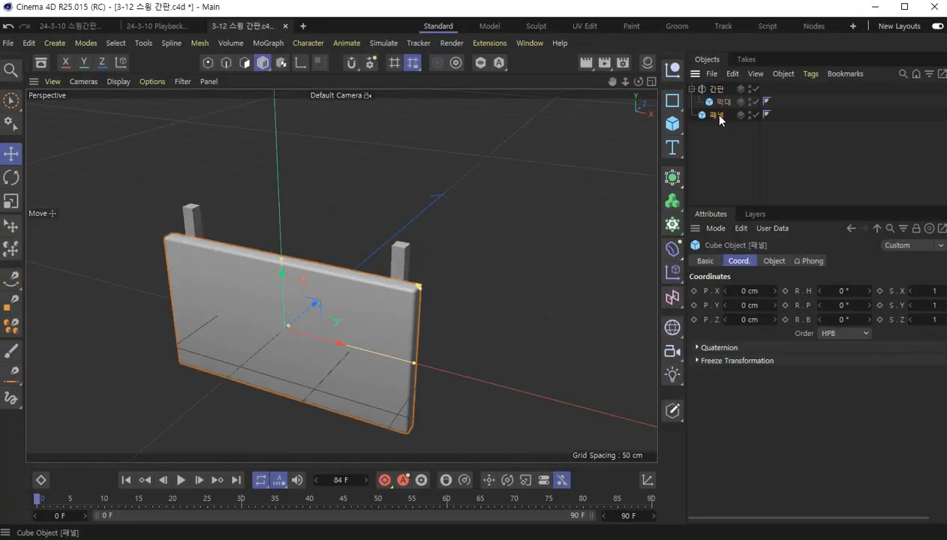
pyautogui.click(780, 263)
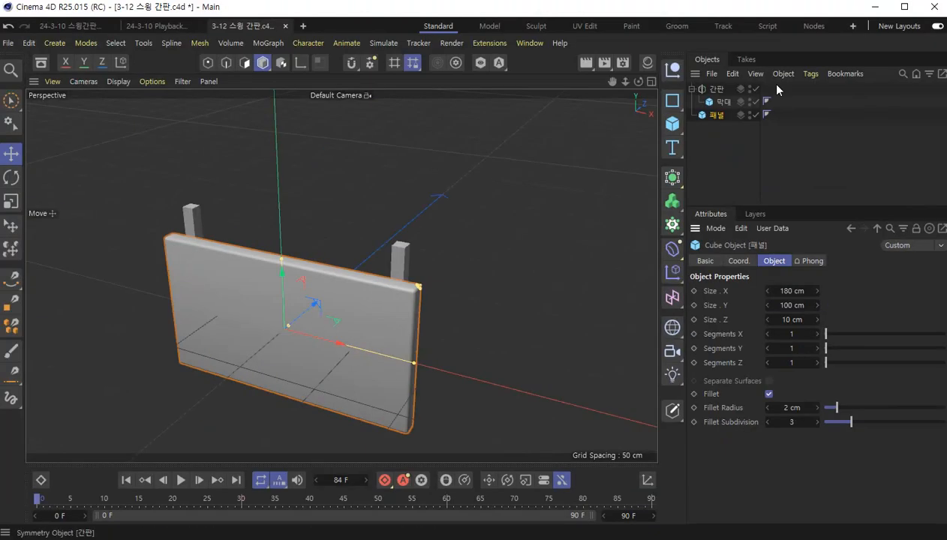
pyautogui.click(716, 101)
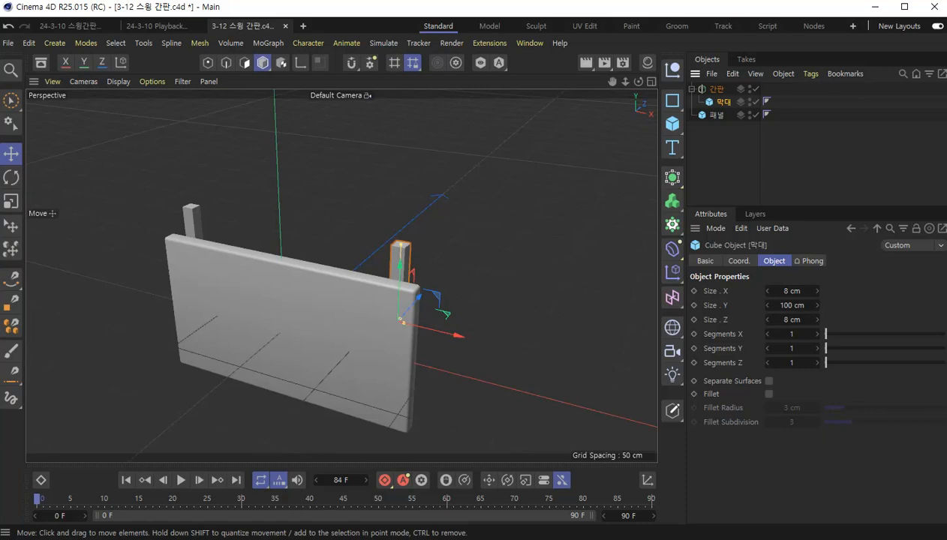
pyautogui.click(722, 90)
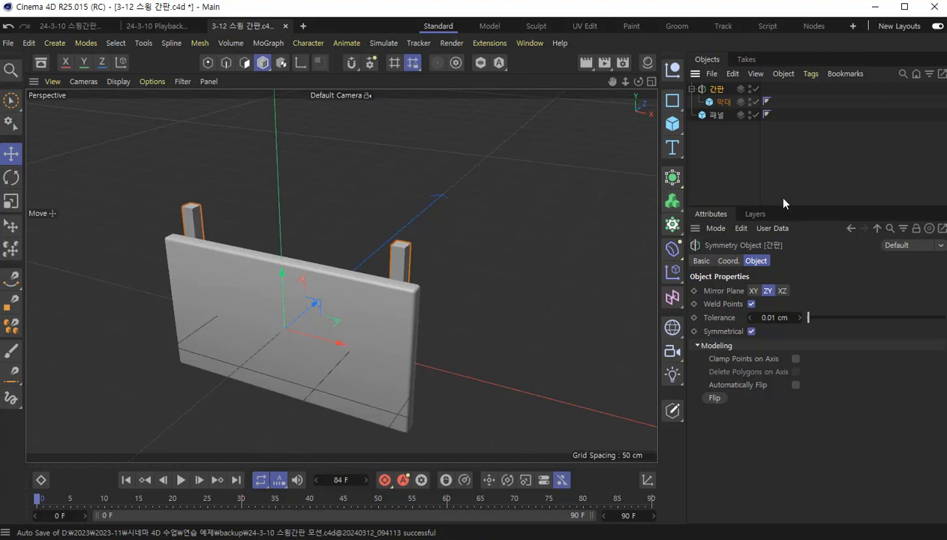
pyautogui.click(675, 227)
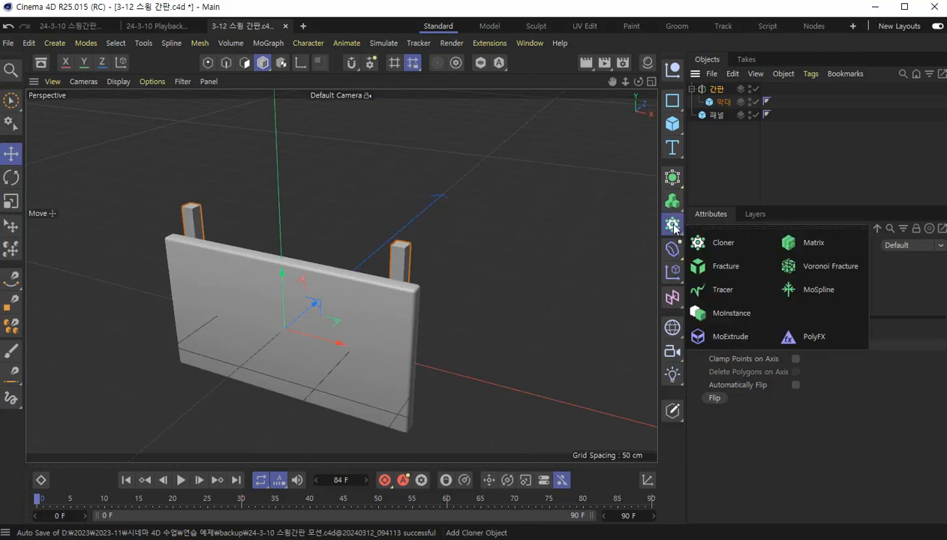
pyautogui.click(672, 177)
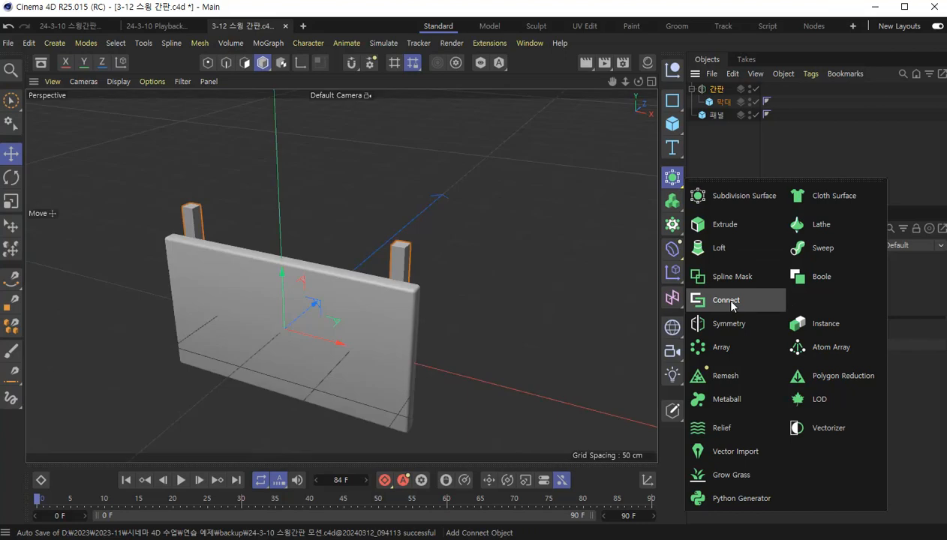
pyautogui.click(732, 302)
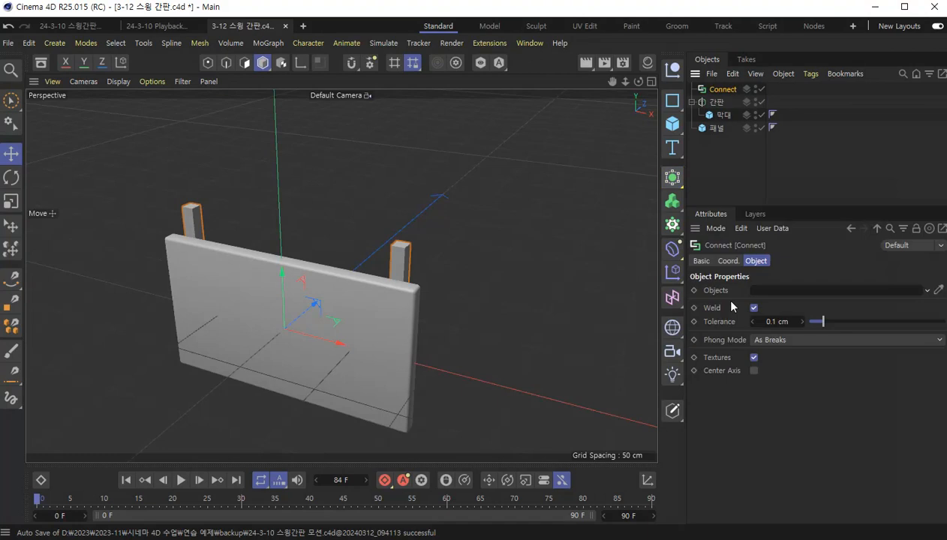
pyautogui.click(717, 104)
pyautogui.keyDown('shift'); pyautogui.click(716, 128); pyautogui.keyUp('shift')
pyautogui.moveTo(718, 107); pyautogui.dragTo(712, 89)
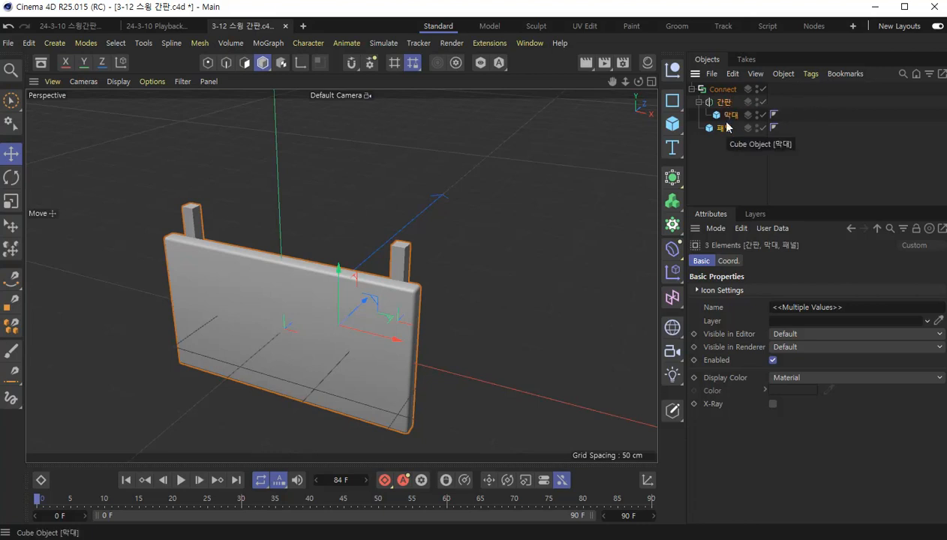
pyautogui.click(721, 88)
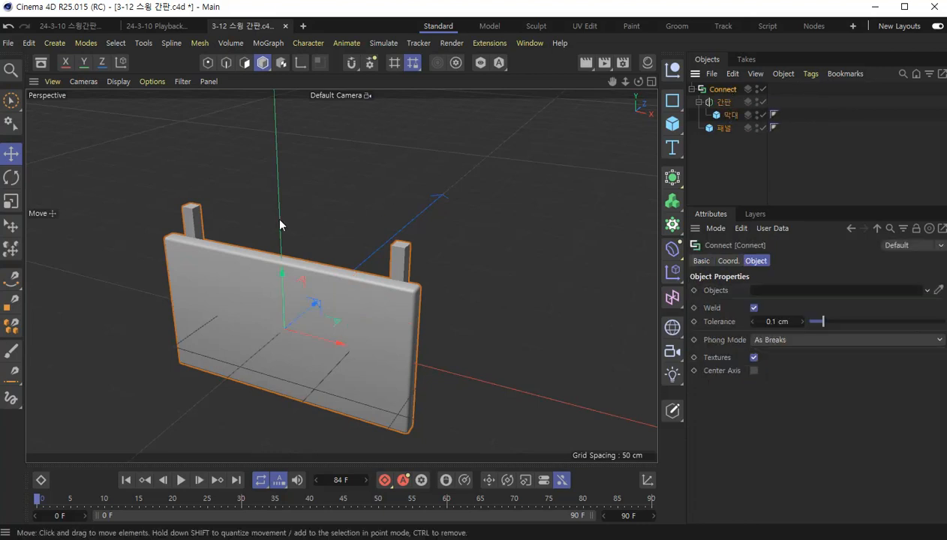
pyautogui.scroll(-6, 366, 204)
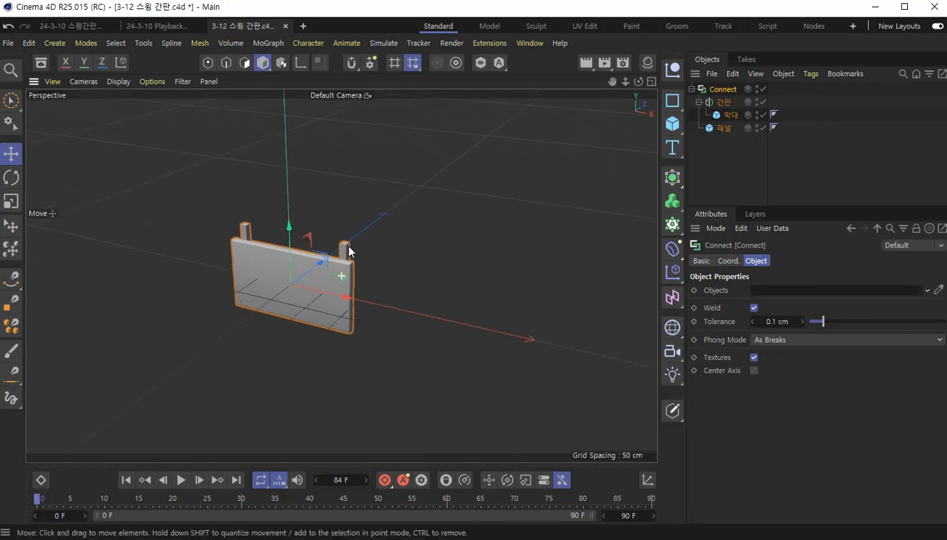
pyautogui.doubleClick(723, 88)
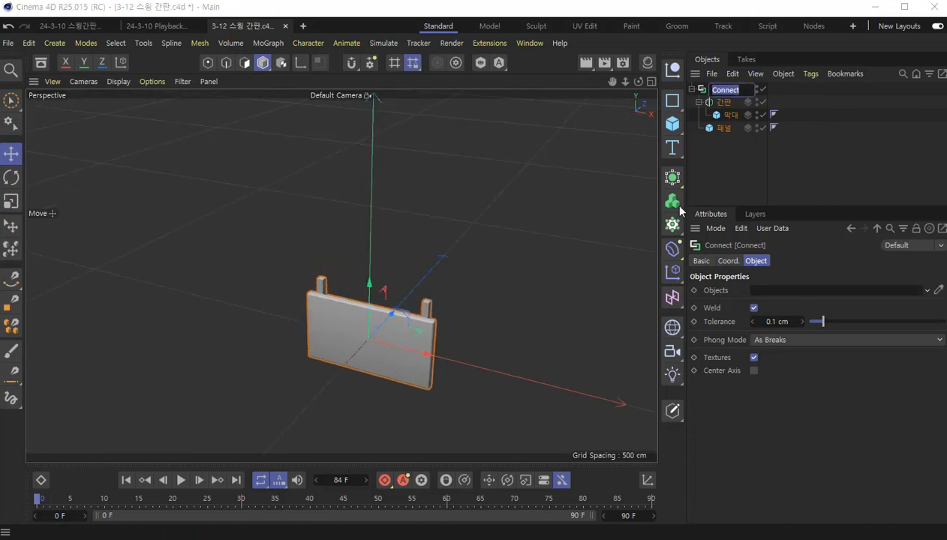
pyautogui.press('Return')
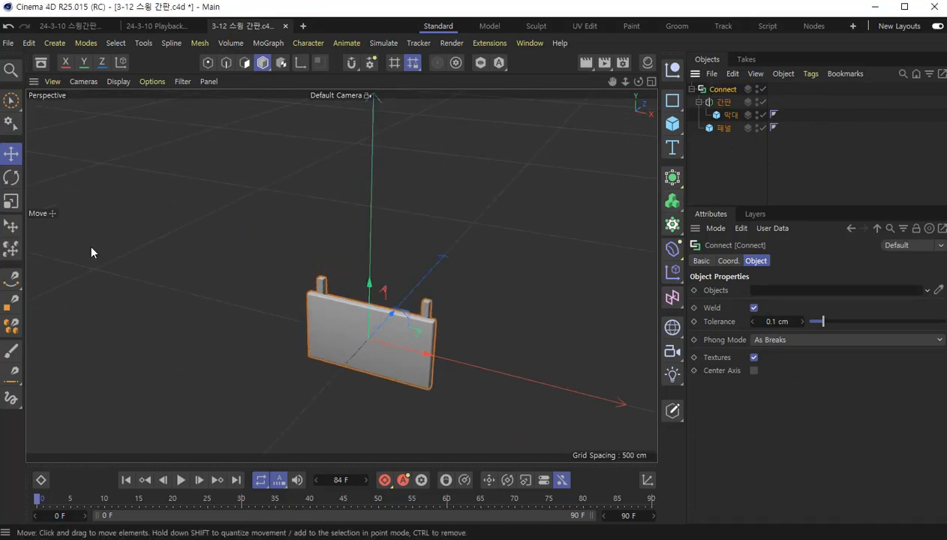
pyautogui.scroll(5, 404, 346)
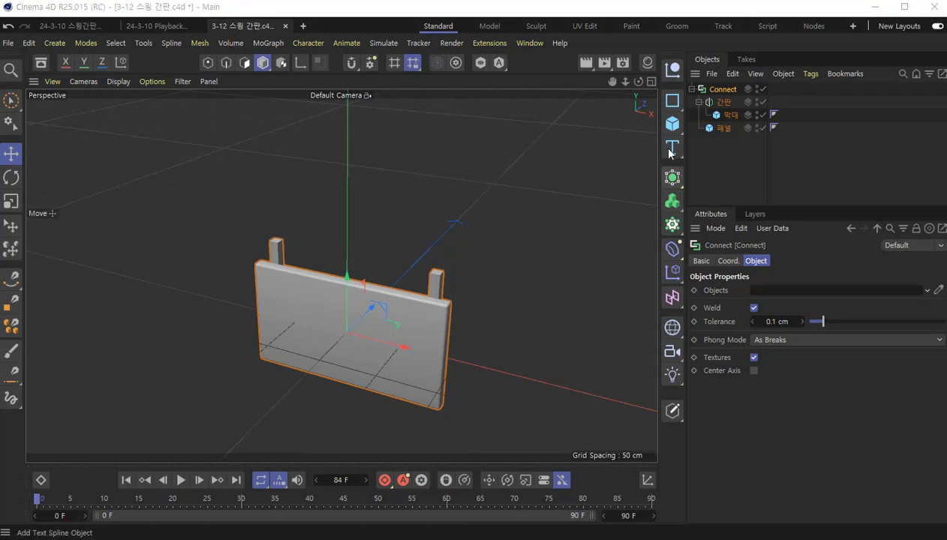
# - Add a Helix spline to the scene and widen the Attributes area to show all of its object properties
pyautogui.click(675, 100)
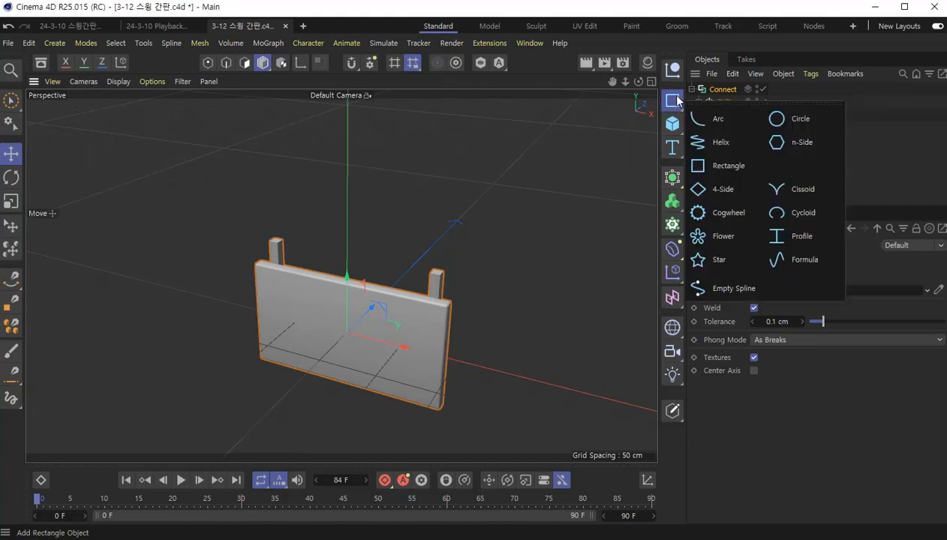
pyautogui.click(721, 145)
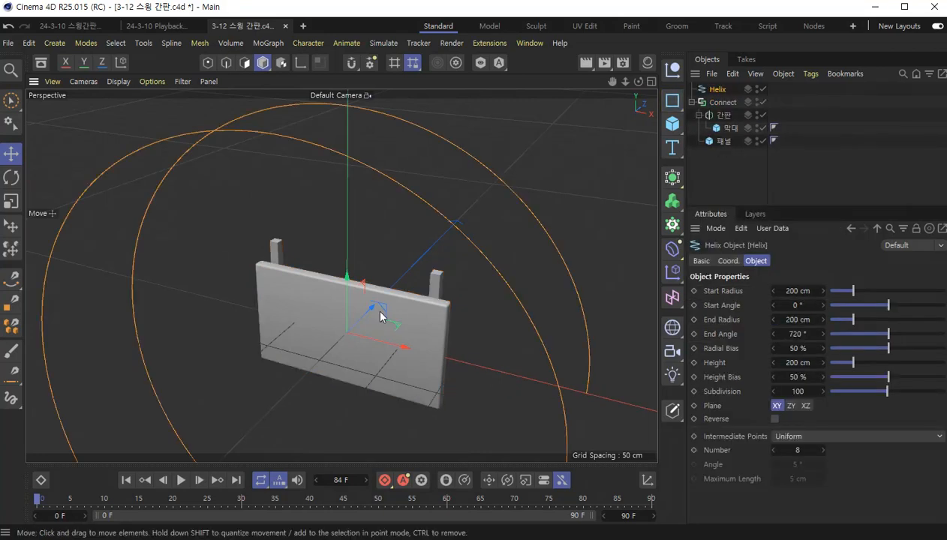
pyautogui.scroll(-5, 363, 306)
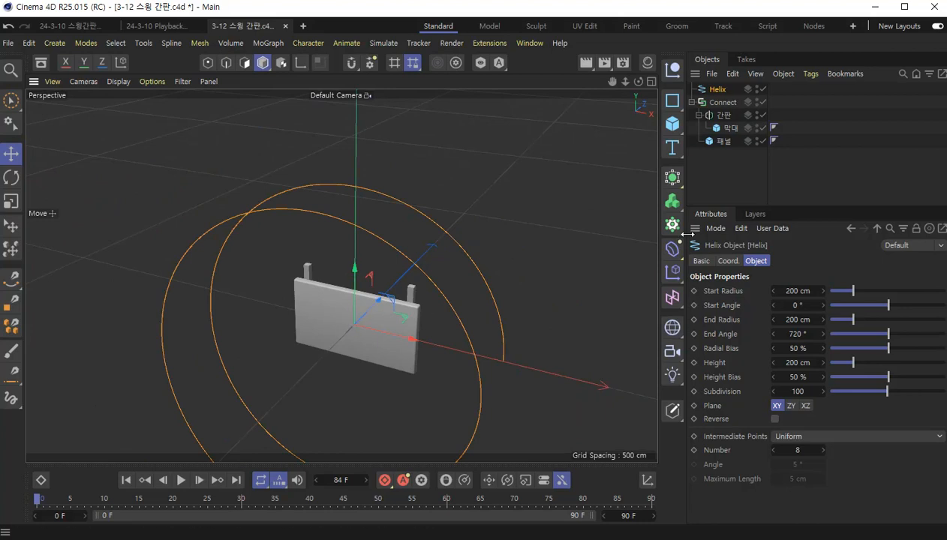
pyautogui.moveTo(746, 206); pyautogui.dragTo(747, 181)
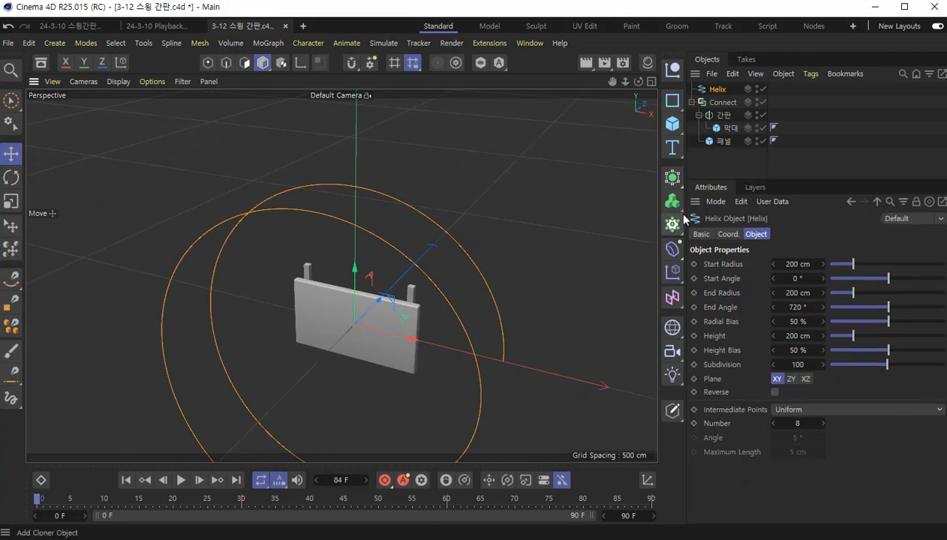
pyautogui.moveTo(684, 211); pyautogui.dragTo(660, 212)
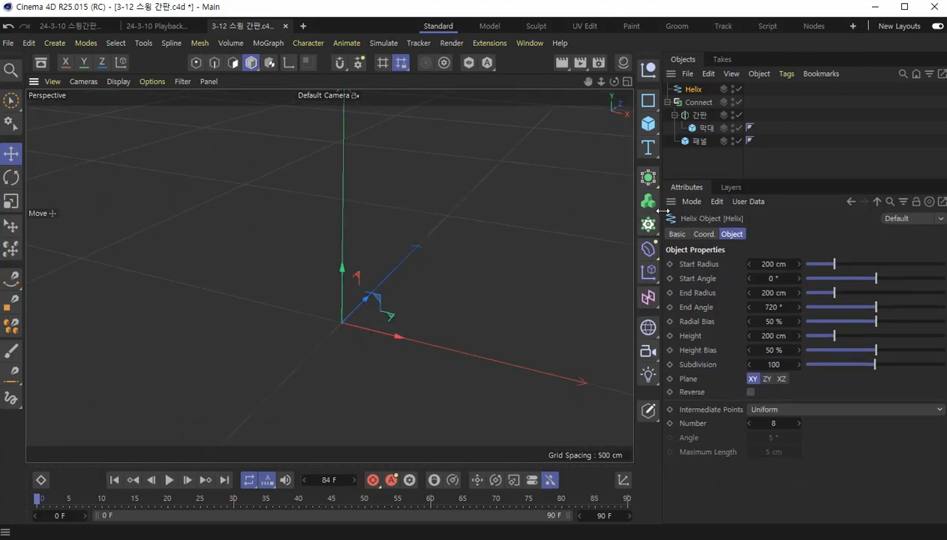
pyautogui.scroll(-5, 358, 321)
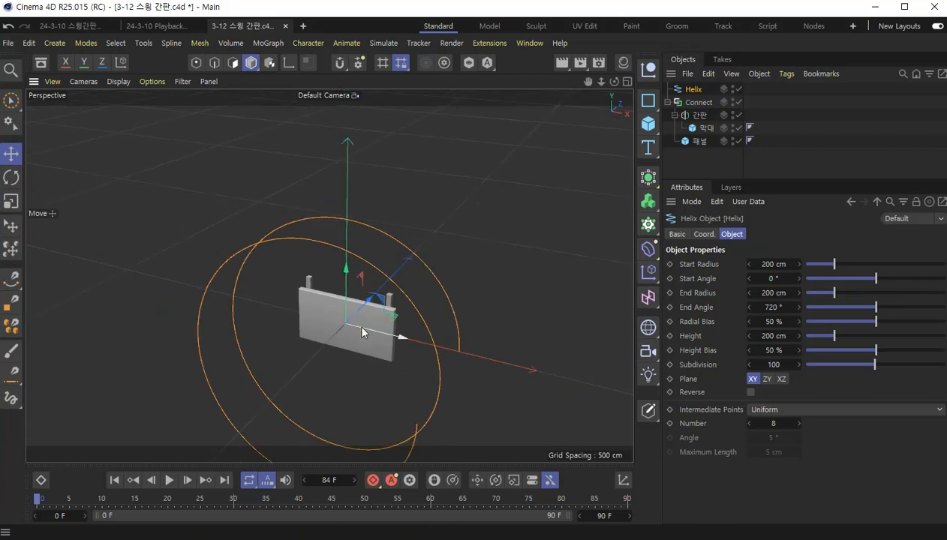
pyautogui.keyDown('alt'); pyautogui.moveTo(361, 320); pyautogui.dragTo(315, 300); pyautogui.keyUp('alt')
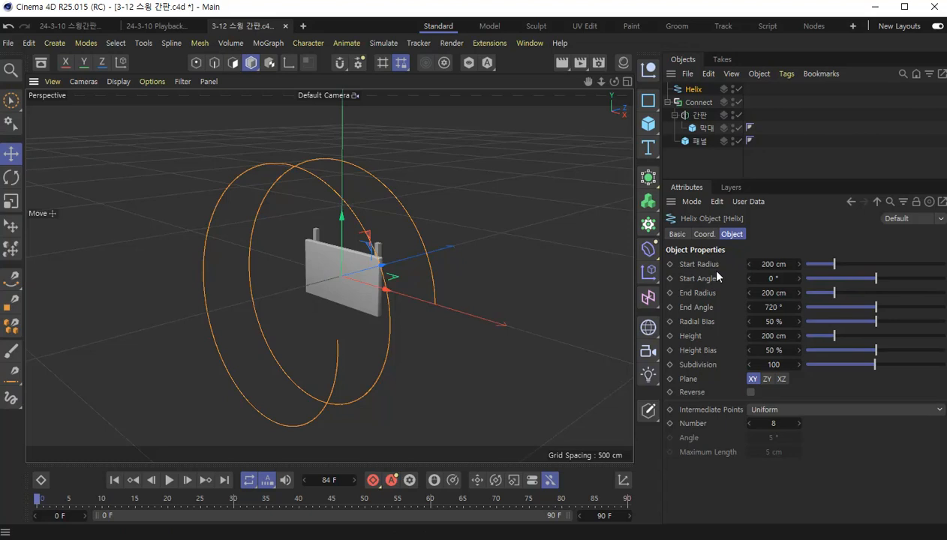
# - Set the helix's Start Radius and End Radius to 0 cm so that it forms a straight line
pyautogui.doubleClick(772, 264)
pyautogui.write('0')
pyautogui.press('Return')
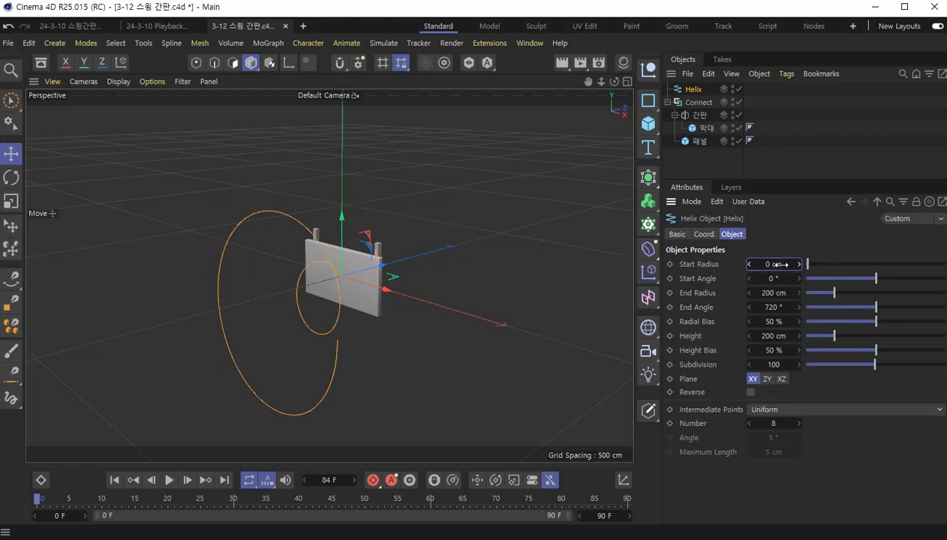
pyautogui.doubleClick(780, 293)
pyautogui.write('0')
pyautogui.press('Return')
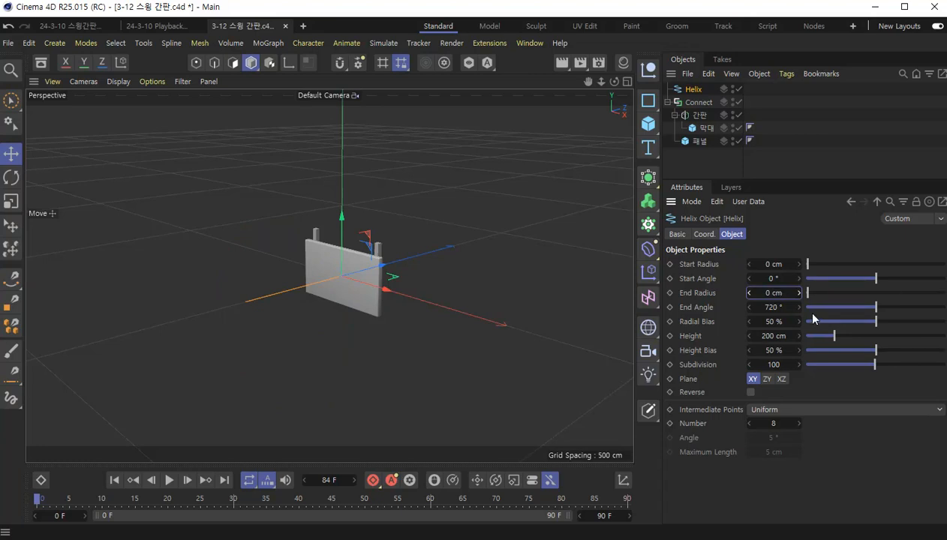
# - Set the helix's Height to 100 cm and its Plane to XZ
pyautogui.click(778, 336)
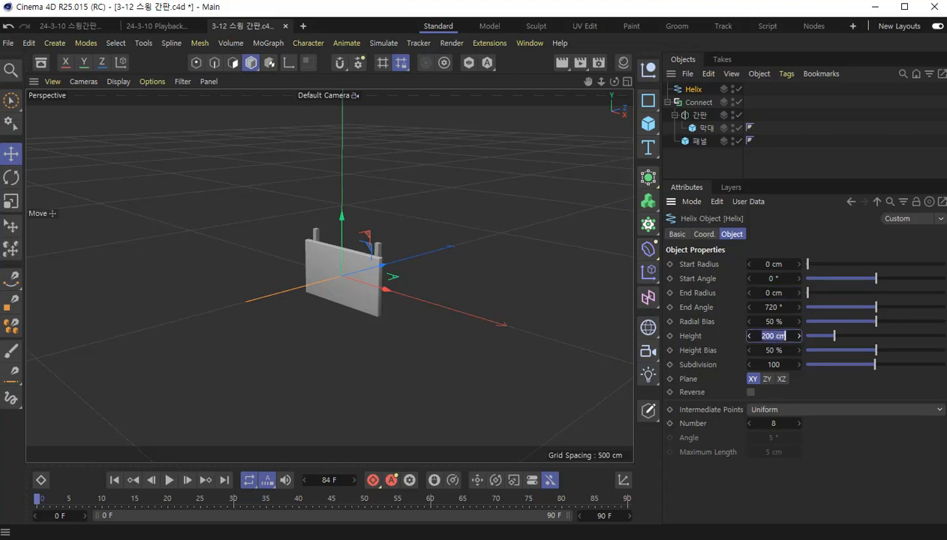
pyautogui.write('100')
pyautogui.press('Return')
pyautogui.click(767, 379)
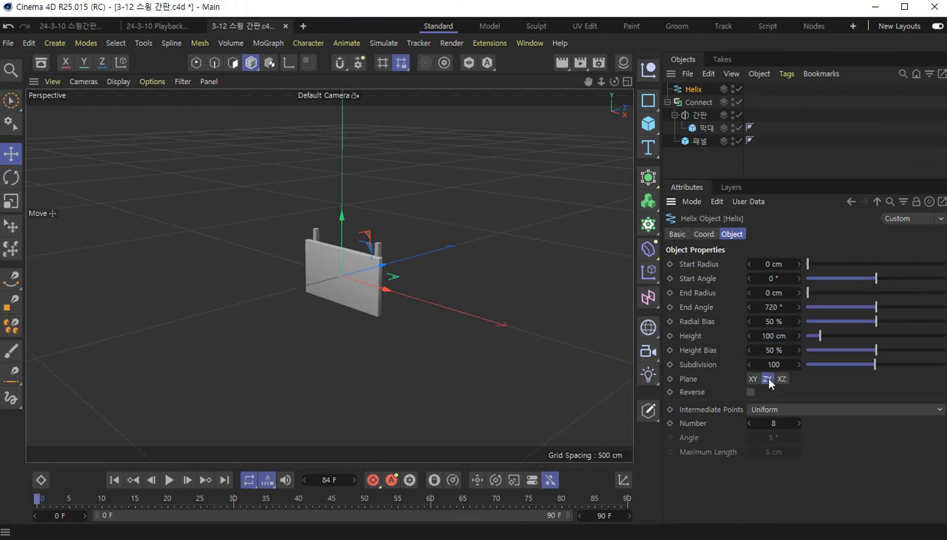
pyautogui.keyDown('alt'); pyautogui.moveTo(361, 302); pyautogui.dragTo(422, 320); pyautogui.keyUp('alt')
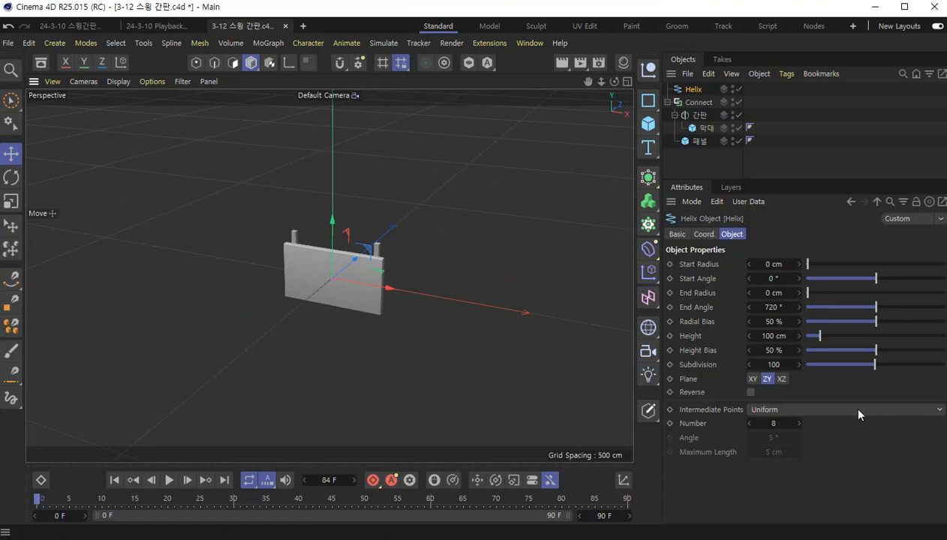
pyautogui.click(781, 379)
pyautogui.keyDown('alt'); pyautogui.moveTo(436, 319); pyautogui.dragTo(484, 343); pyautogui.keyUp('alt')
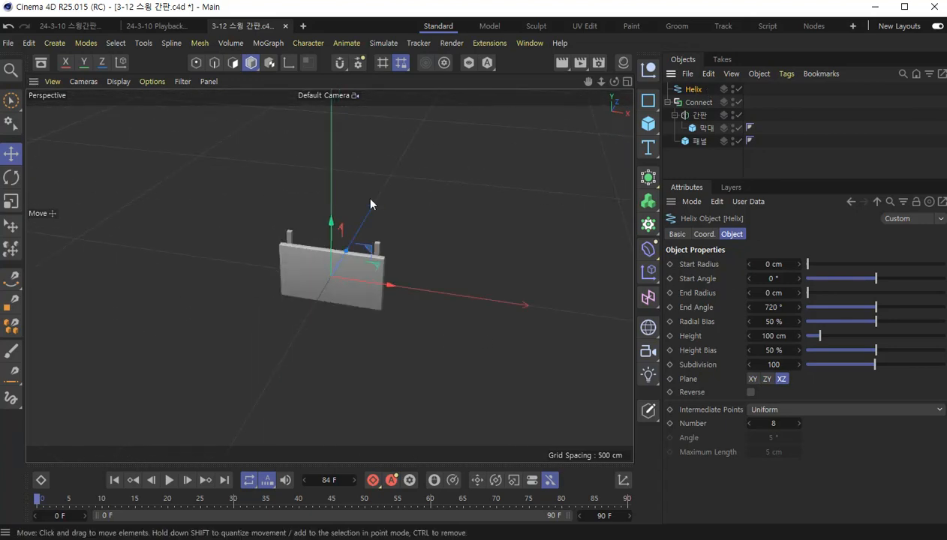
# - Raise the straight helix line along the Y axis to near the upper edge of the sign panel
pyautogui.moveTo(330, 224); pyautogui.dragTo(334, 196)
pyautogui.keyDown('alt'); pyautogui.moveTo(408, 259); pyautogui.dragTo(469, 254); pyautogui.keyUp('alt')
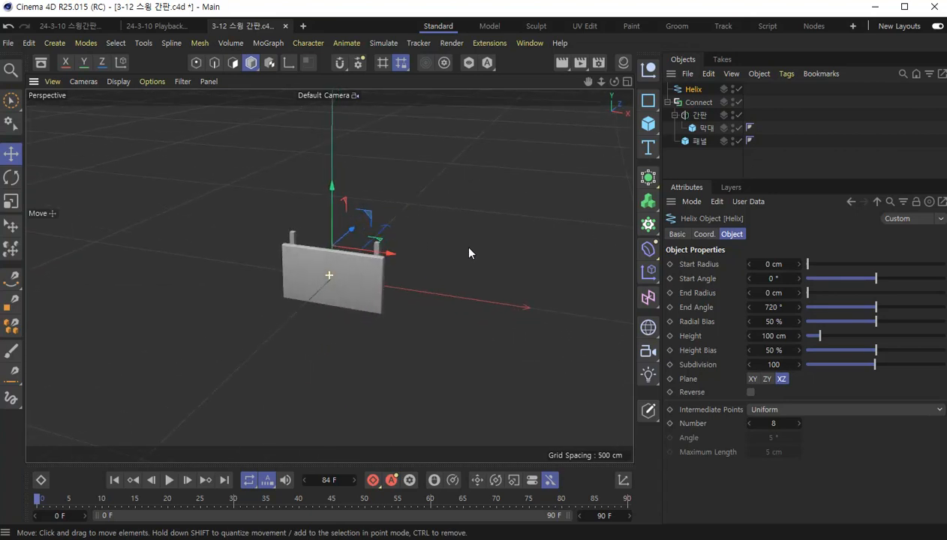
pyautogui.click(765, 378)
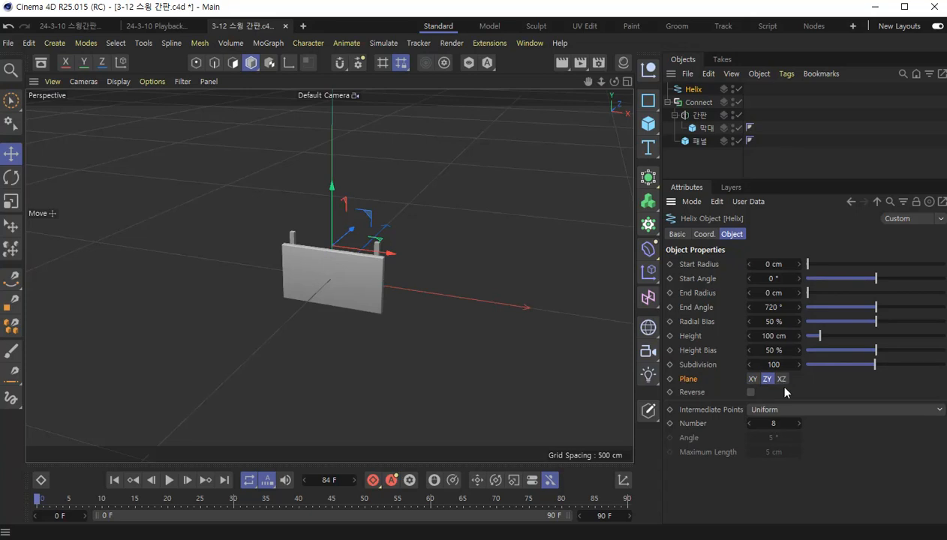
pyautogui.click(459, 224)
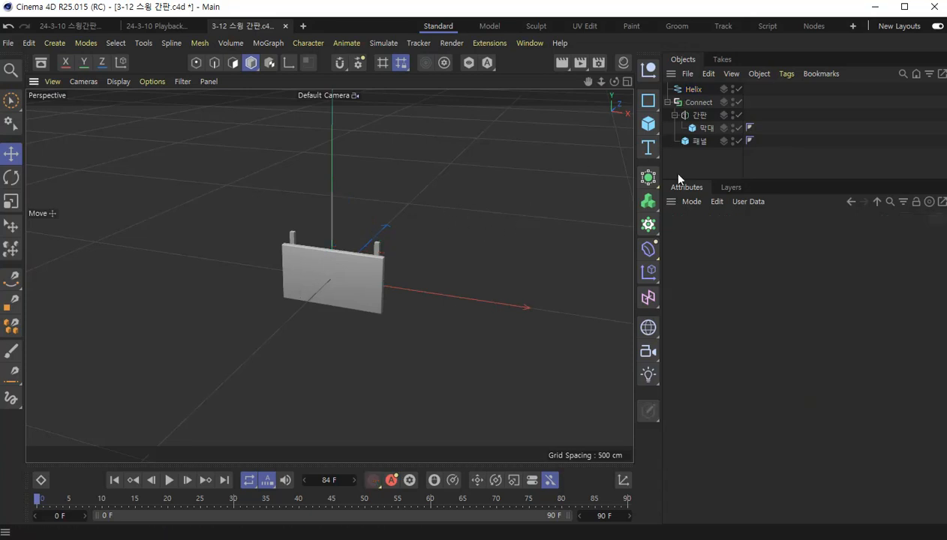
pyautogui.scroll(5, 339, 215)
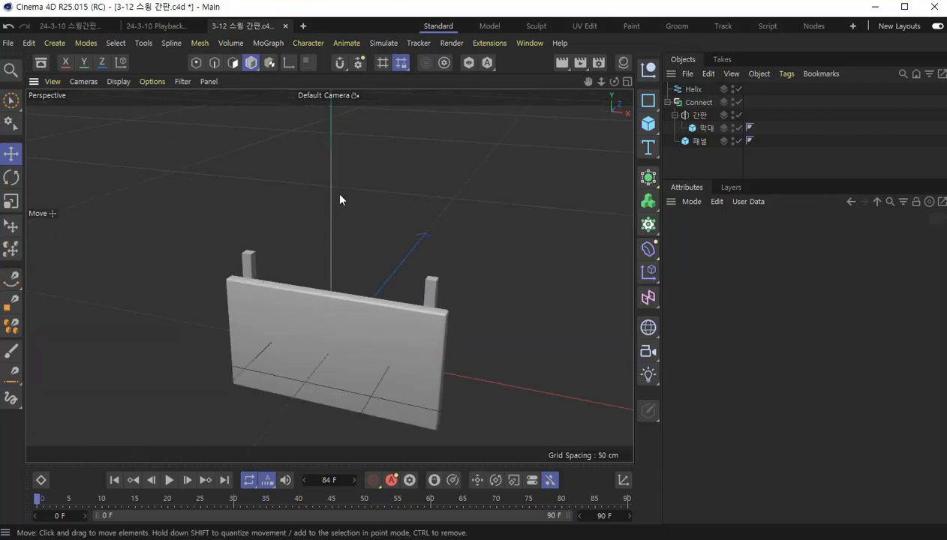
pyautogui.keyDown('alt'); pyautogui.moveTo(437, 233); pyautogui.dragTo(387, 179); pyautogui.keyUp('alt')
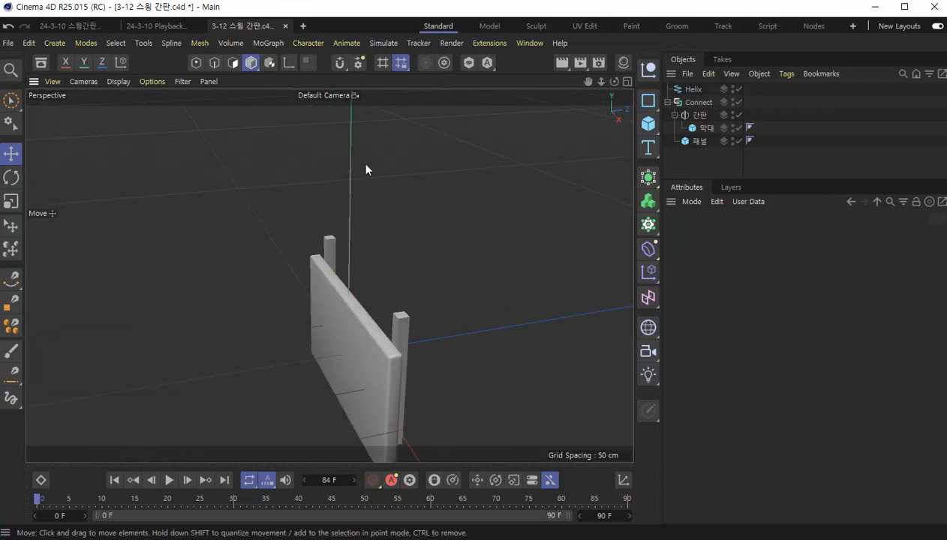
# - Set the helix's Intermediate Points to None and convert it to an editable spline
pyautogui.click(690, 88)
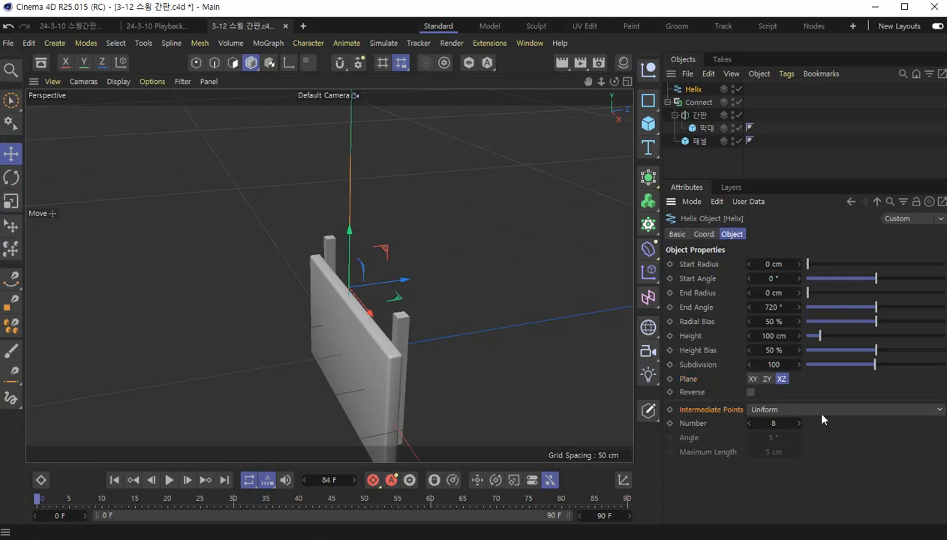
pyautogui.click(856, 410)
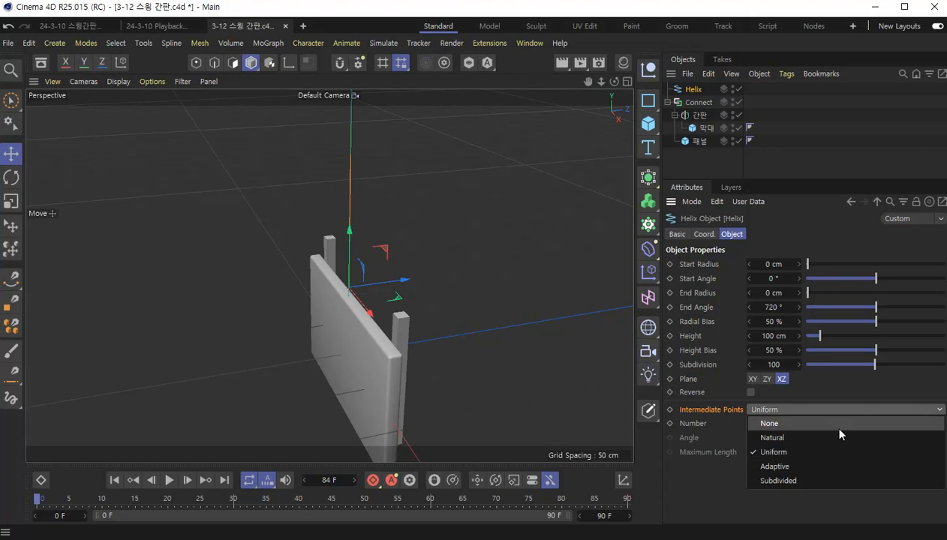
pyautogui.click(839, 429)
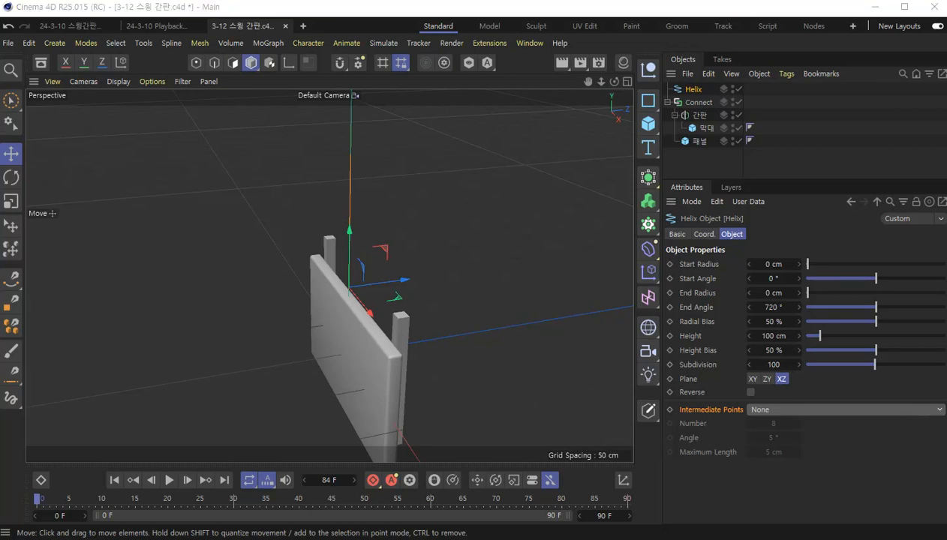
pyautogui.rightClick(687, 89)
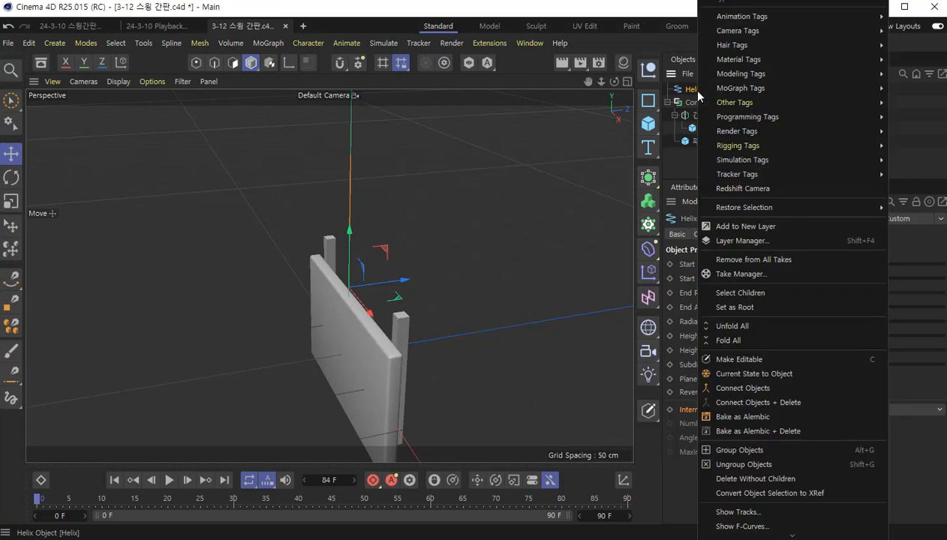
pyautogui.click(746, 363)
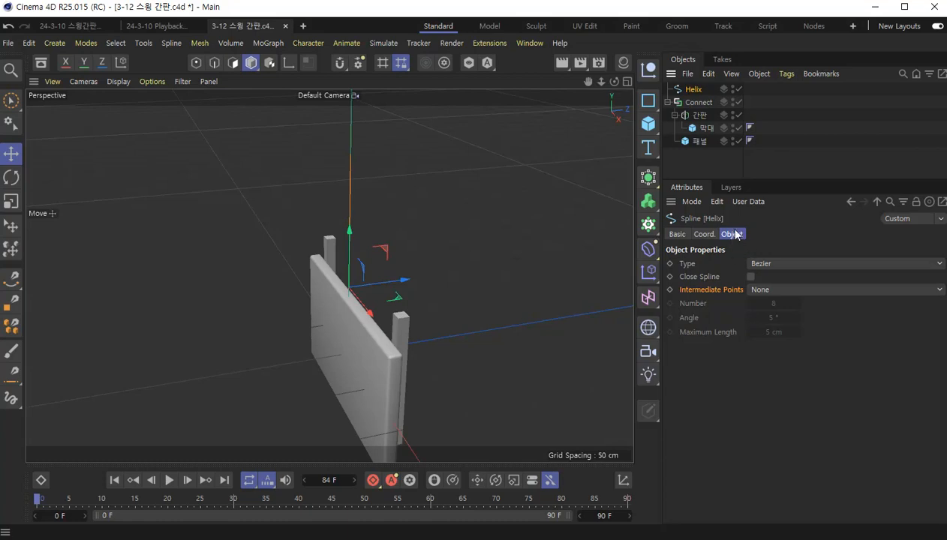
# - Set the editable spline's Intermediate Points to Uniform with a Number of 9
pyautogui.click(788, 289)
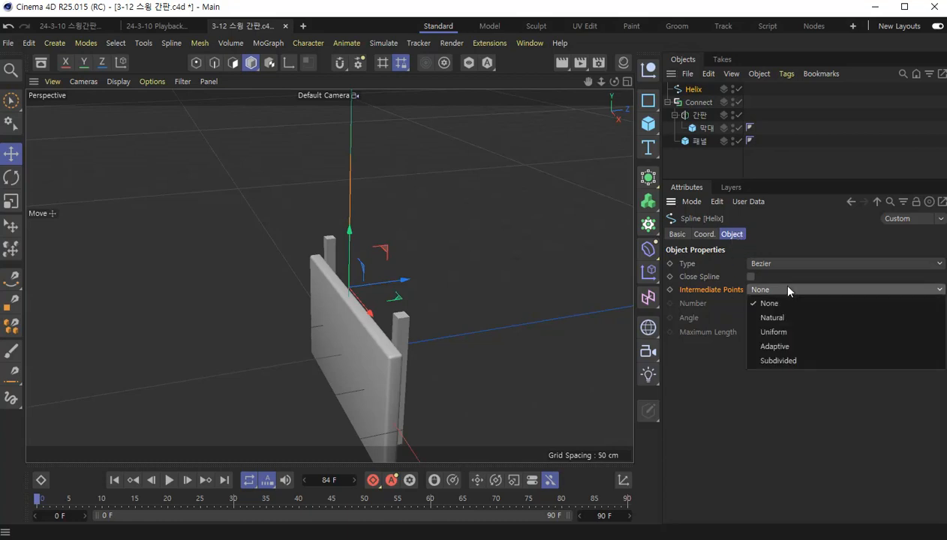
pyautogui.click(774, 331)
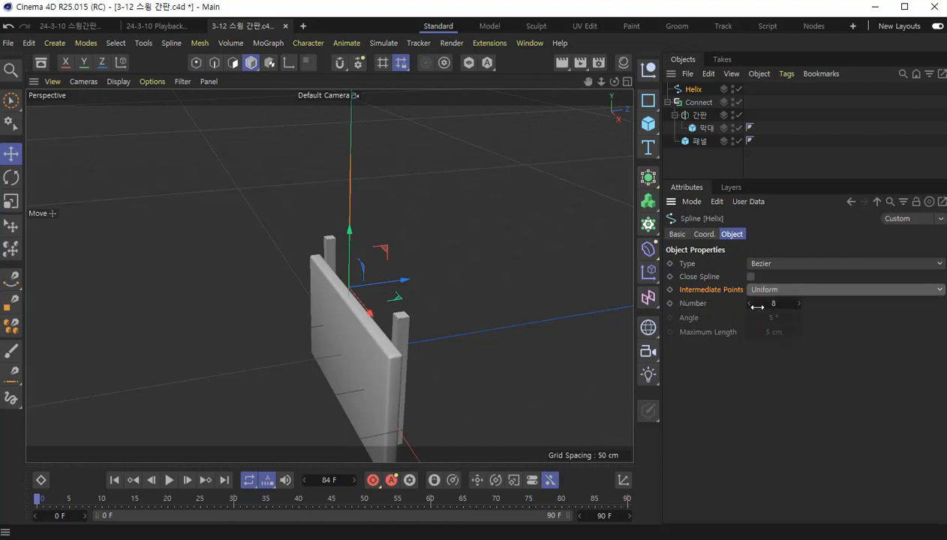
pyautogui.click(799, 303)
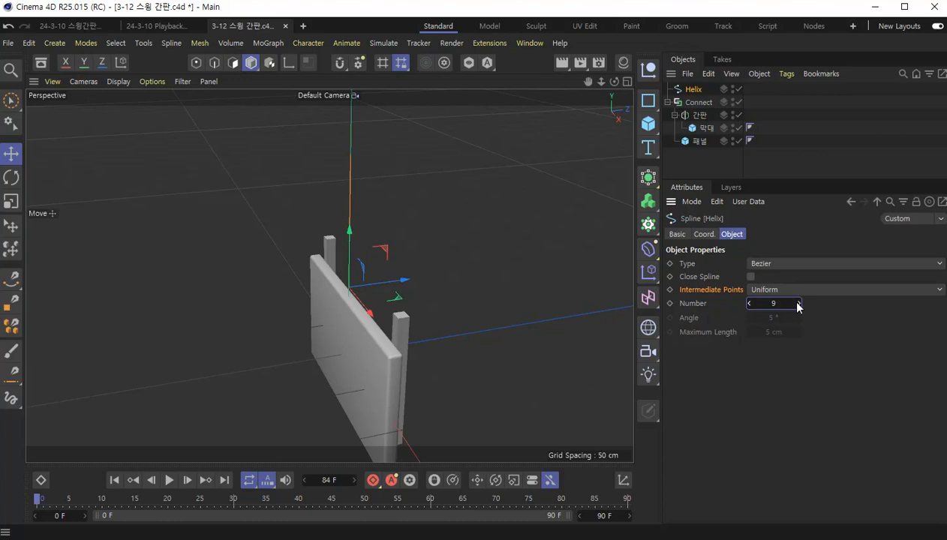
# - Switch to point mode and examine the distribution of points along the Helix spline
pyautogui.click(196, 62)
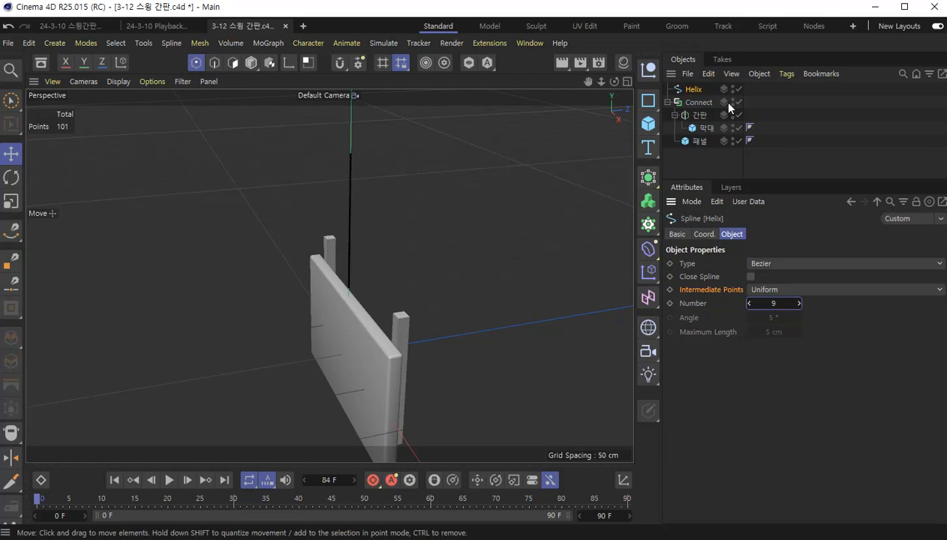
pyautogui.click(698, 102)
pyautogui.click(693, 91)
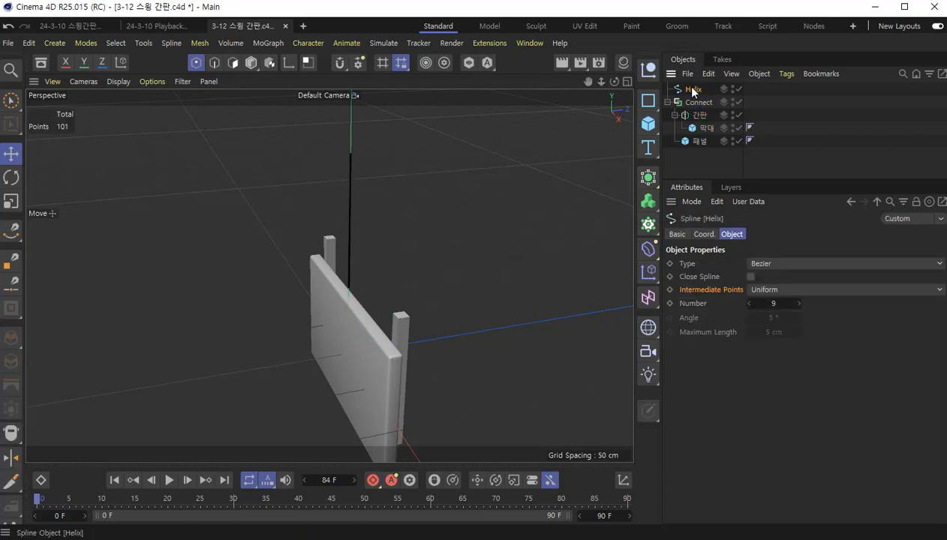
pyautogui.scroll(3, 357, 215)
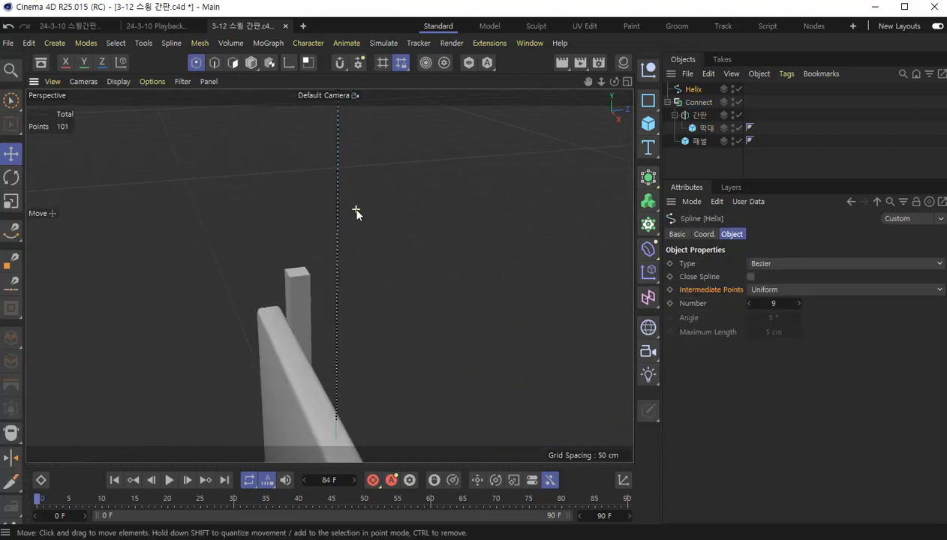
pyautogui.scroll(-1, 357, 215)
pyautogui.keyDown('alt'); pyautogui.moveTo(357, 212); pyautogui.dragTo(412, 257); pyautogui.keyUp('alt')
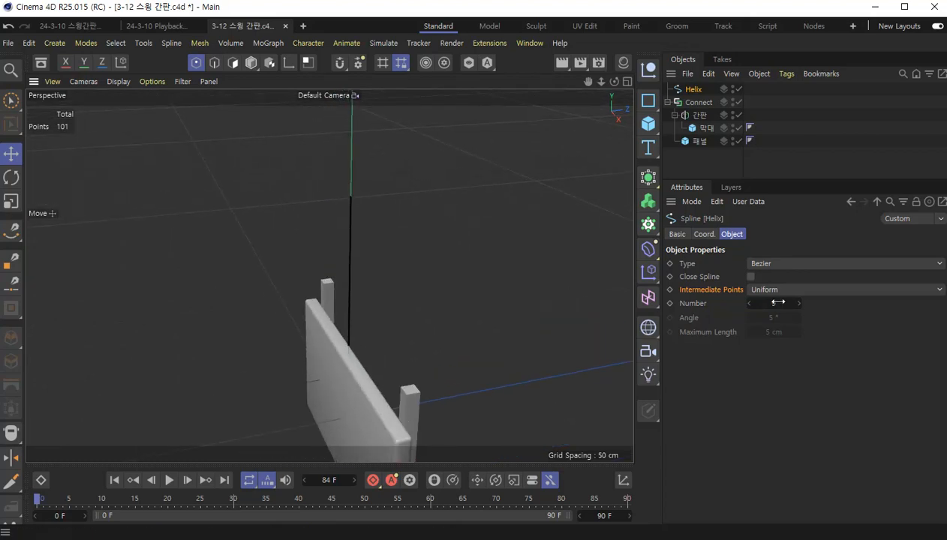
# - Keep the Helix spline's Intermediate Points on Uniform and examine the points along the line from close up
pyautogui.click(825, 290)
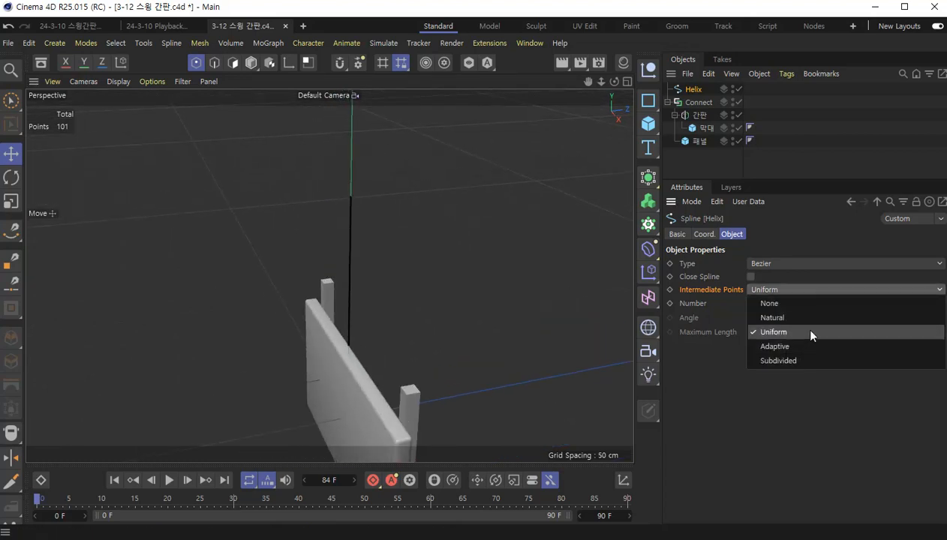
pyautogui.click(810, 334)
pyautogui.keyDown('alt'); pyautogui.moveTo(490, 294); pyautogui.dragTo(308, 189); pyautogui.keyUp('alt')
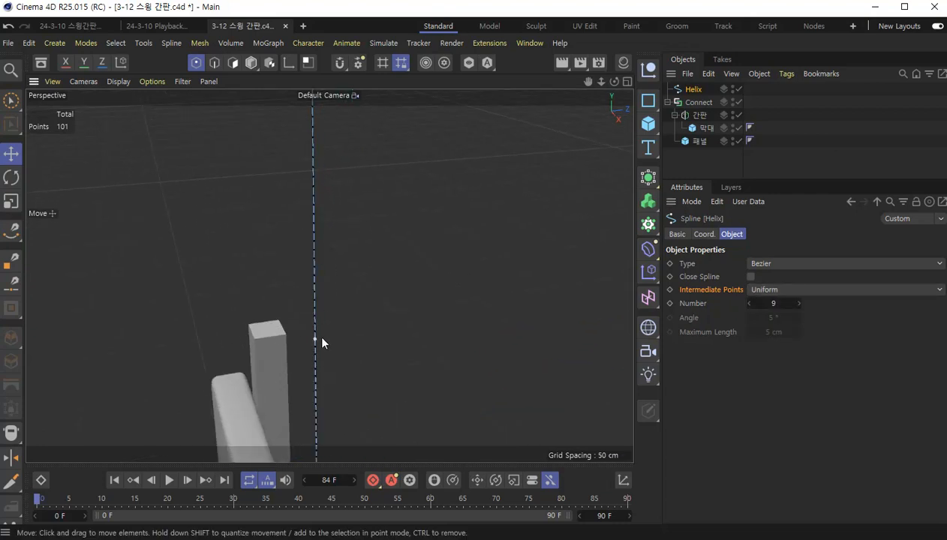
pyautogui.scroll(-6, 346, 279)
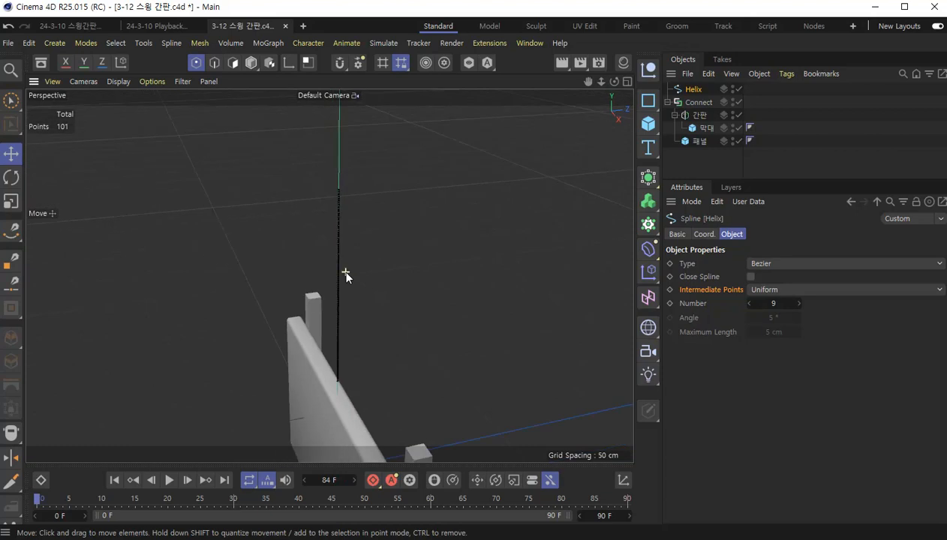
pyautogui.scroll(-3, 346, 278)
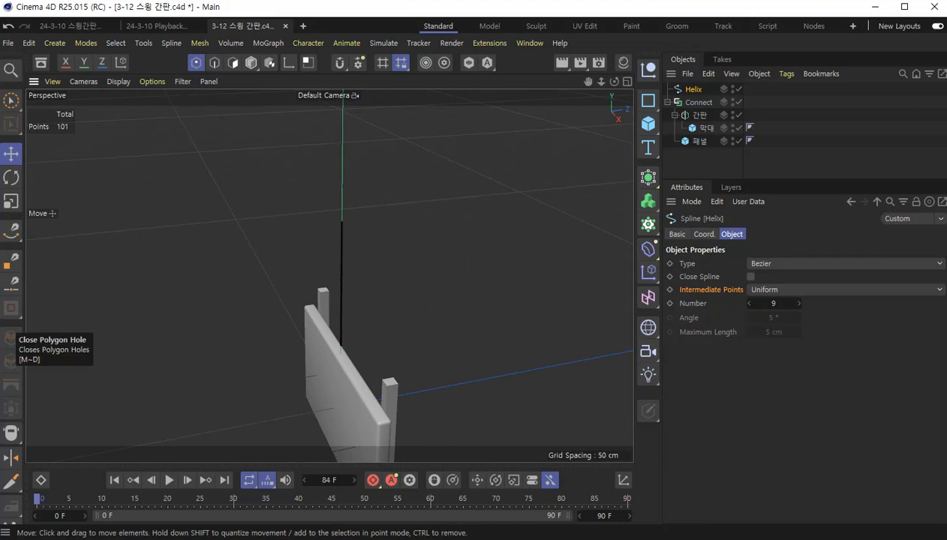
# - Return to model mode and shift the Helix spline along X in the front view until it is centred on the left bar
pyautogui.click(252, 64)
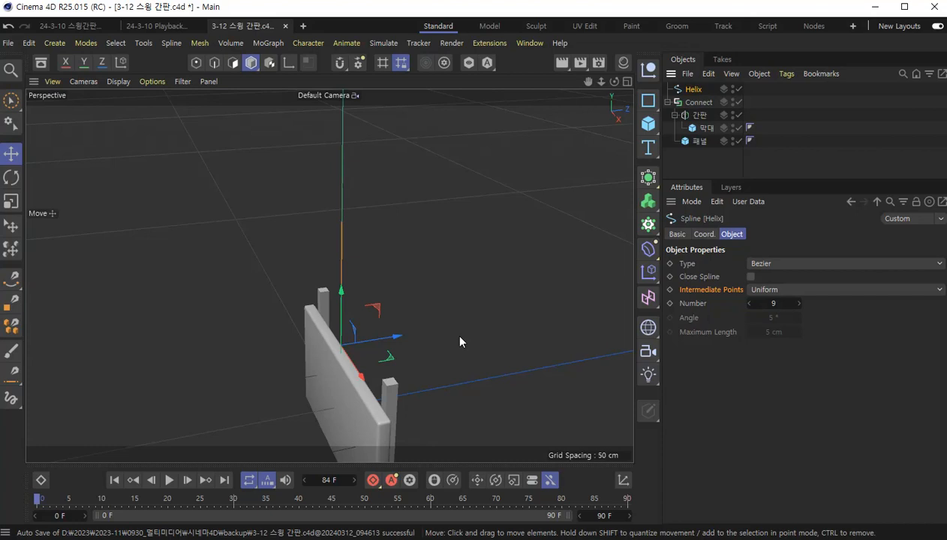
pyautogui.press('F4')
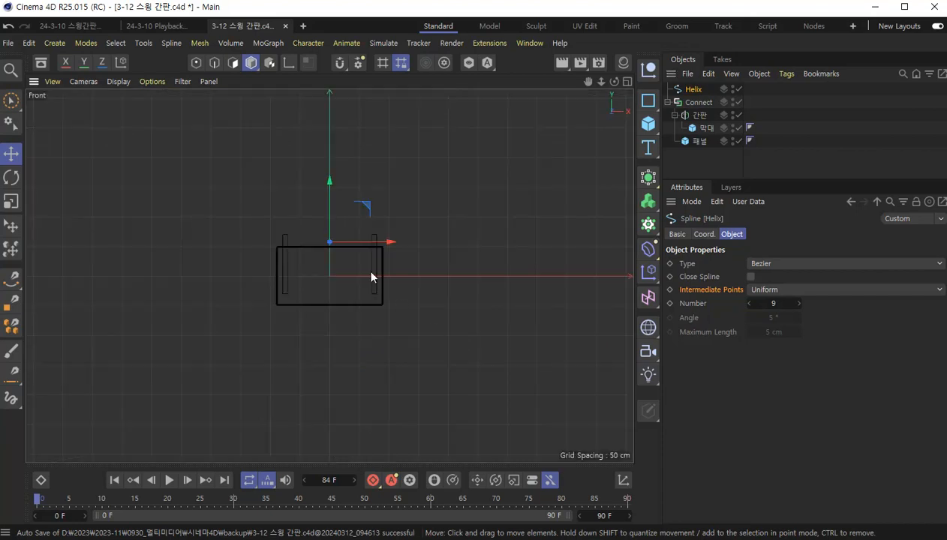
pyautogui.scroll(4, 285, 228)
pyautogui.scroll(2, 358, 254)
pyautogui.moveTo(460, 260); pyautogui.dragTo(352, 261)
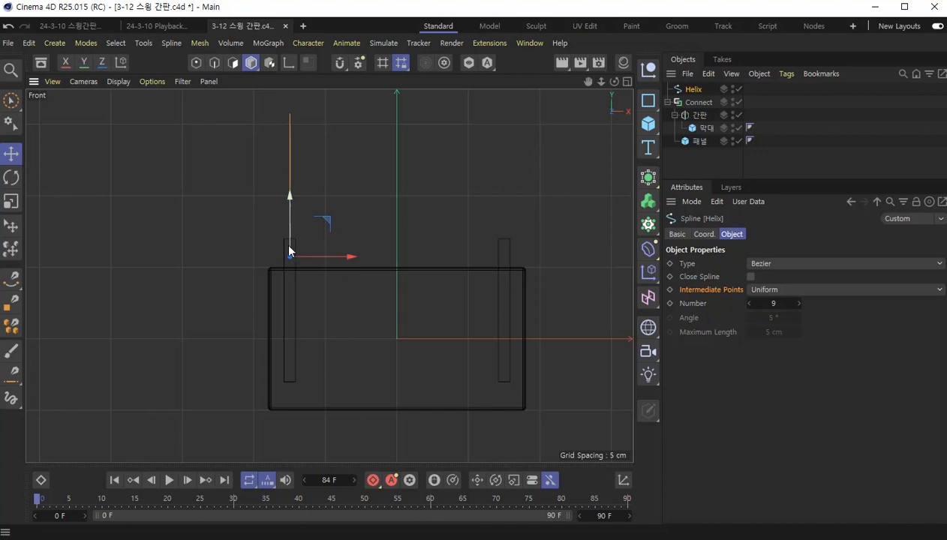
pyautogui.scroll(2, 292, 260)
pyautogui.scroll(5, 292, 260)
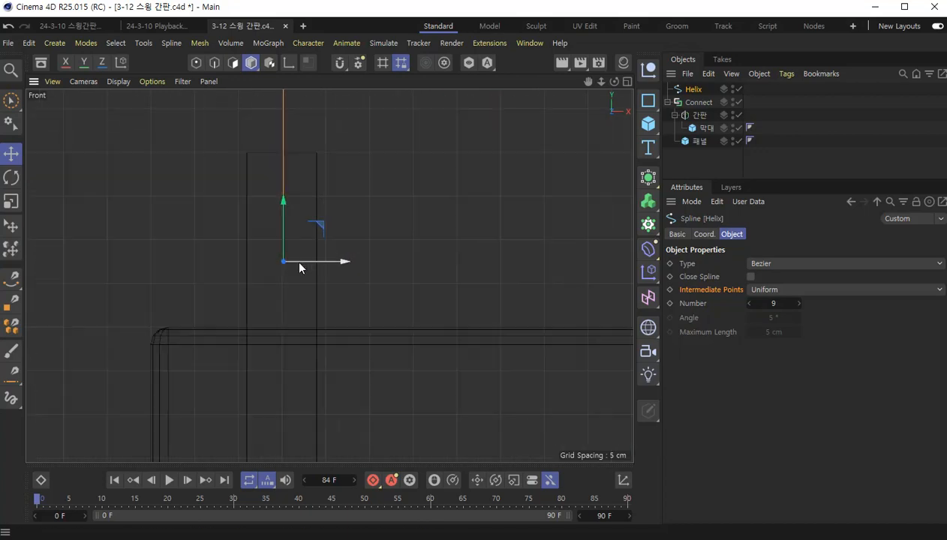
pyautogui.moveTo(338, 260); pyautogui.dragTo(341, 261)
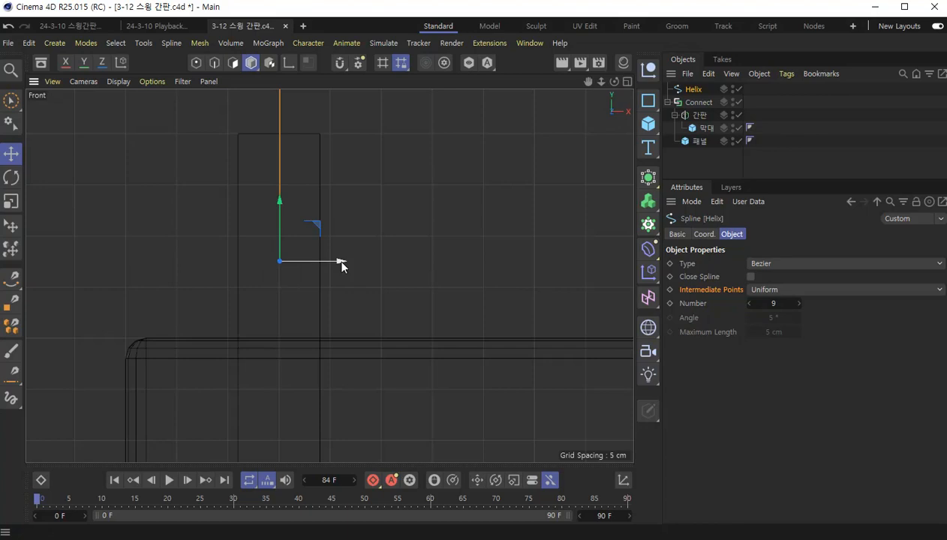
# - Raise the Helix spline's base to the left bar's upper end and set its position to X -75 cm and Y 70 cm
pyautogui.scroll(-3, 342, 177)
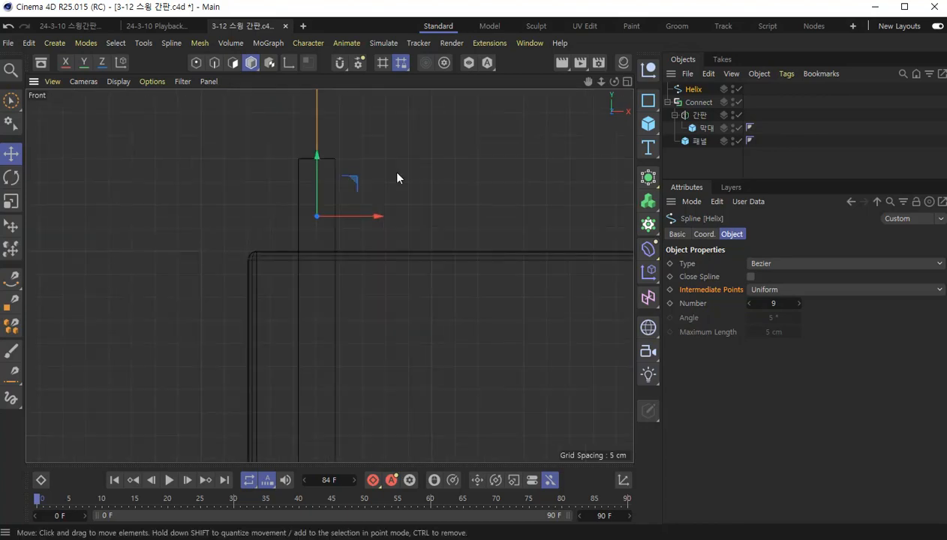
pyautogui.keyDown('alt'); pyautogui.moveTo(398, 178); pyautogui.dragTo(397, 241, button='middle'); pyautogui.keyUp('alt')
pyautogui.moveTo(316, 220); pyautogui.dragTo(320, 165)
pyautogui.click(703, 234)
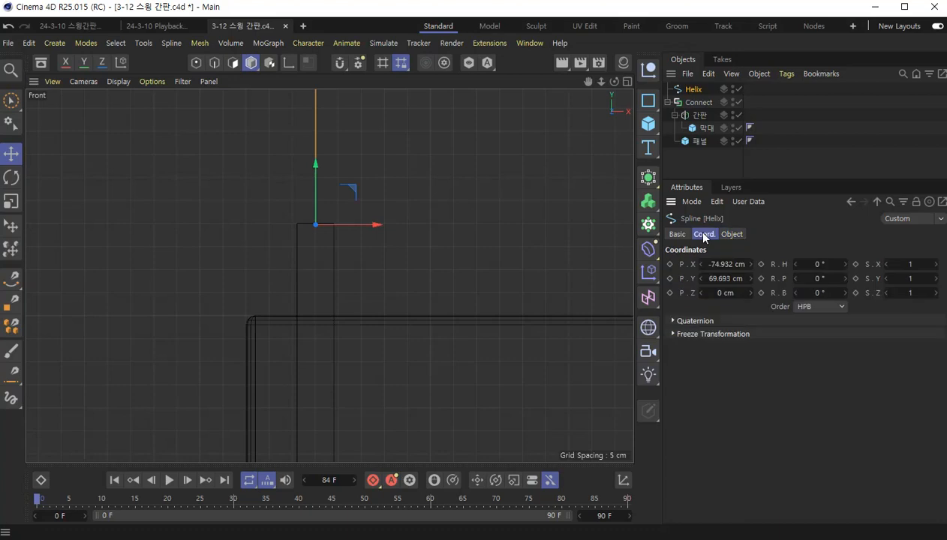
pyautogui.click(726, 265)
pyautogui.write('-75')
pyautogui.press('Return')
pyautogui.press('Tab')
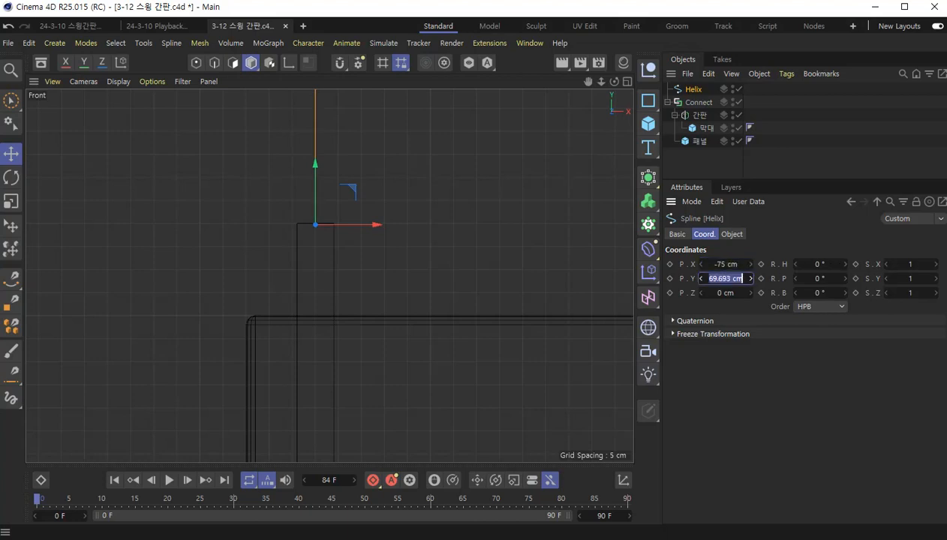
pyautogui.write('70')
pyautogui.press('Return')
pyautogui.press('Return')
# - Move the Helix spline back over the left bar in the top view and set its Z position to 8.8 cm
pyautogui.press('F2')
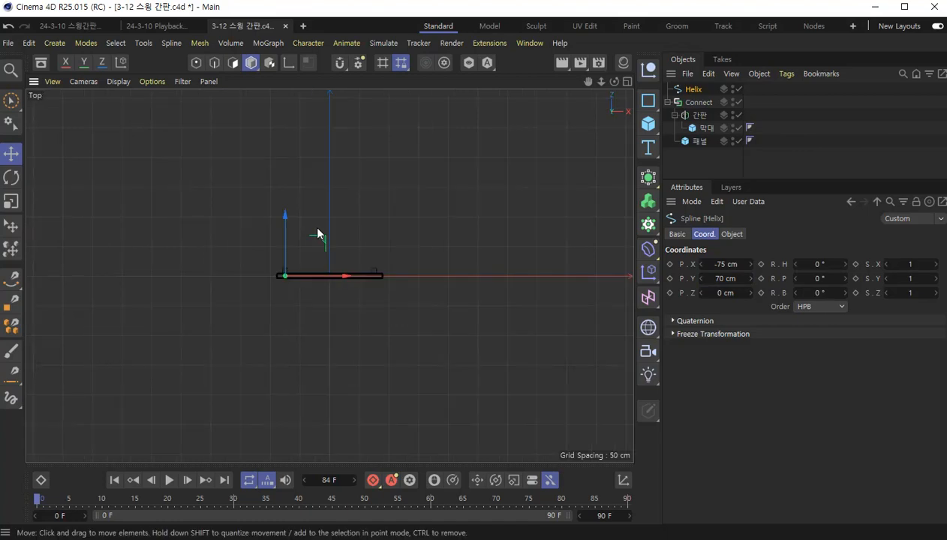
pyautogui.scroll(8, 283, 272)
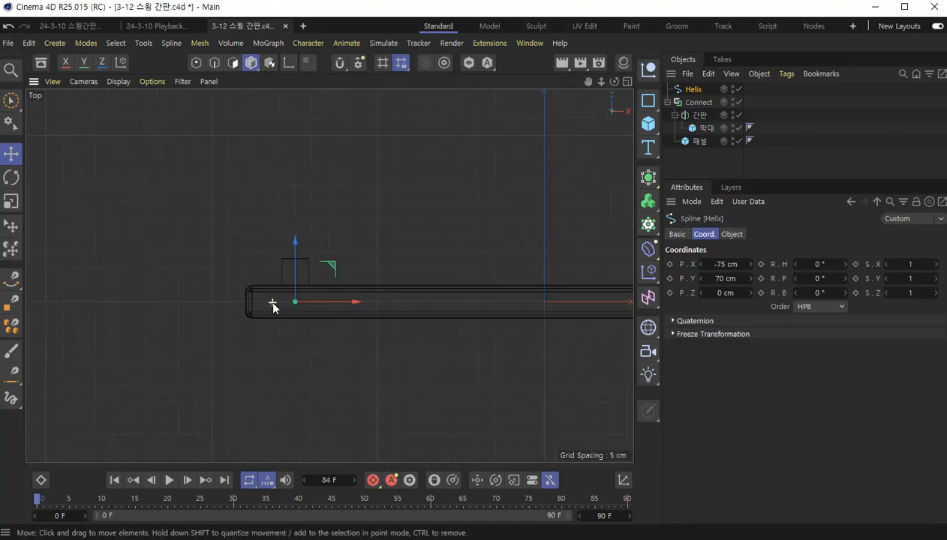
pyautogui.scroll(2, 287, 270)
pyautogui.moveTo(318, 260); pyautogui.dragTo(336, 190)
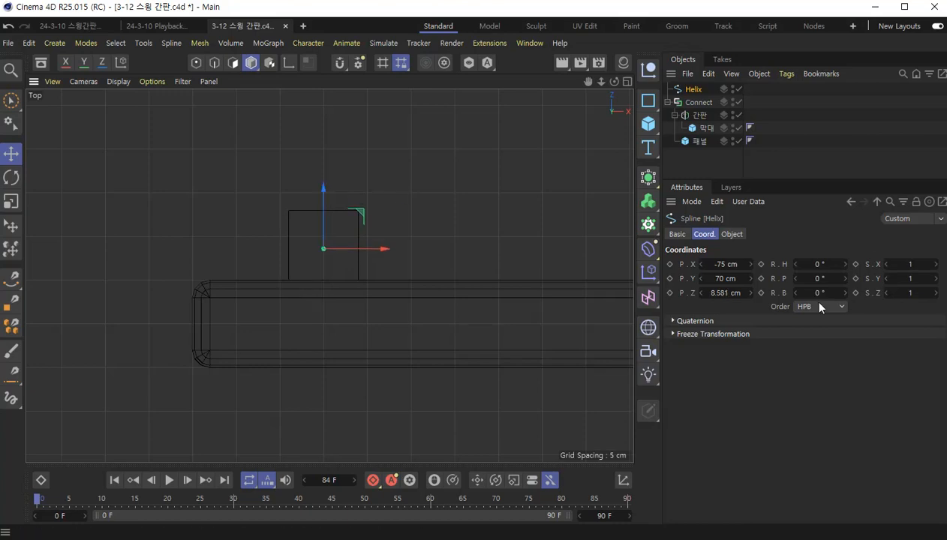
pyautogui.click(728, 293)
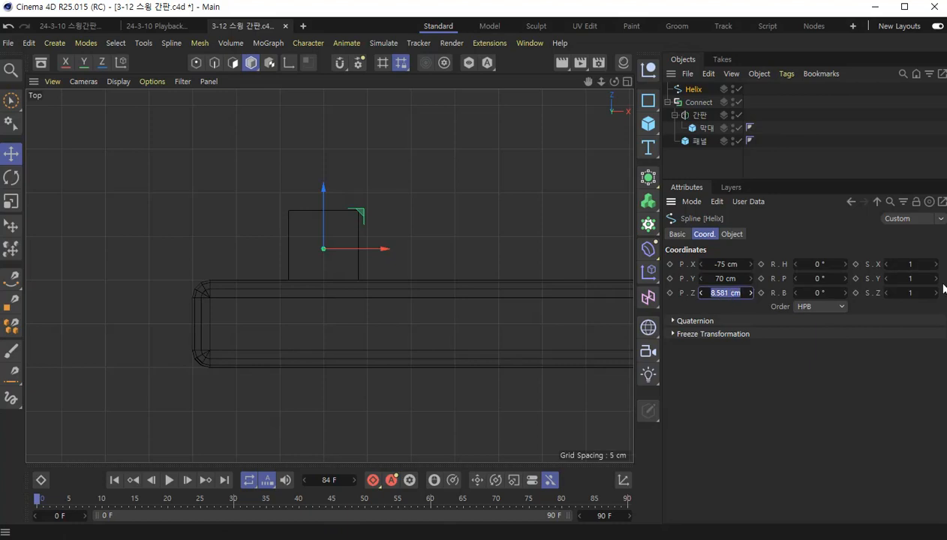
pyautogui.write('8.6')
pyautogui.press('Return')
pyautogui.click(739, 293)
pyautogui.write('8.8')
pyautogui.press('Return')
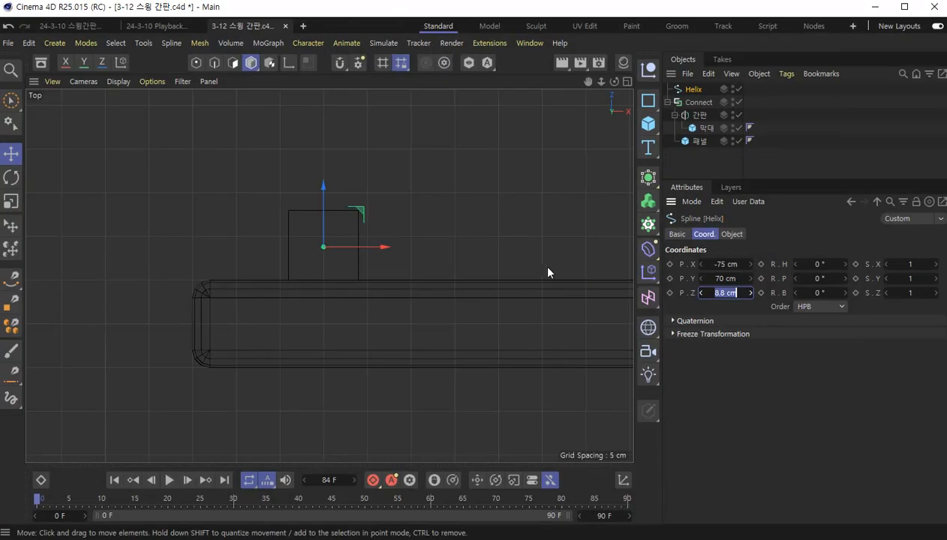
# - Return to the perspective view and rename the Helix spline as Left
pyautogui.press('F1')
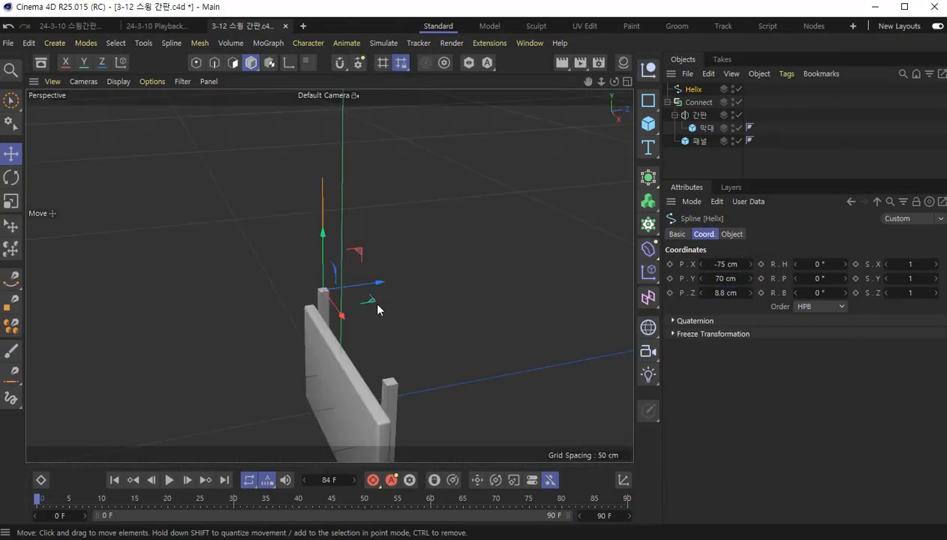
pyautogui.click(717, 154)
pyautogui.keyDown('alt'); pyautogui.moveTo(282, 312); pyautogui.dragTo(454, 288); pyautogui.keyUp('alt')
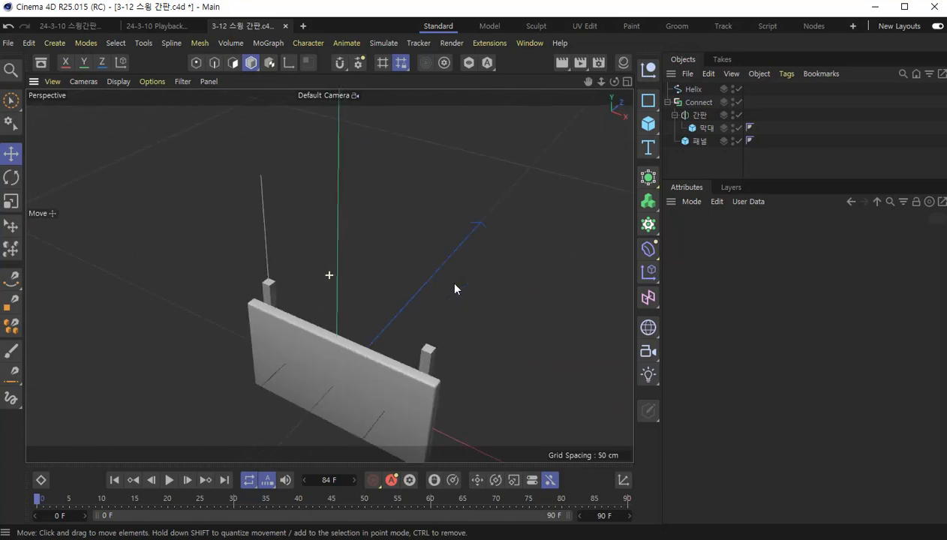
pyautogui.click(695, 90)
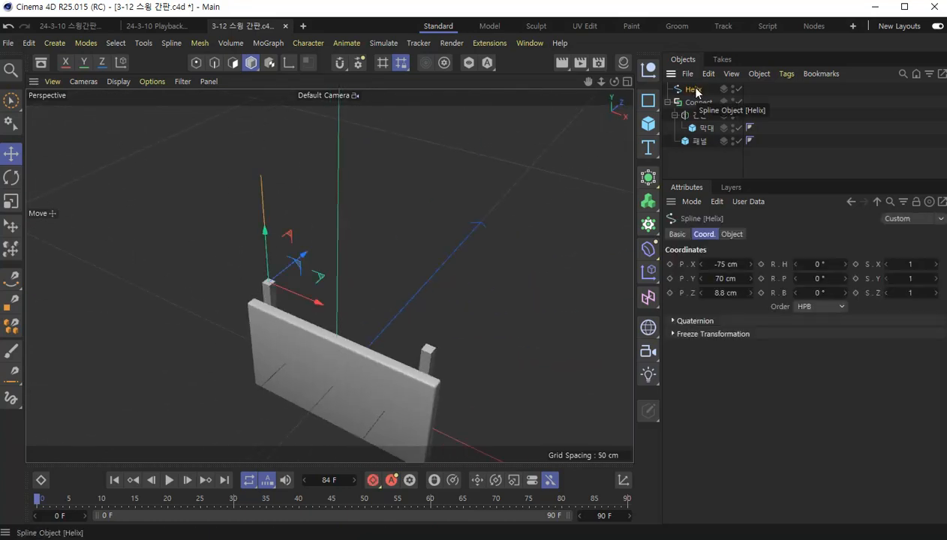
pyautogui.doubleClick(695, 90)
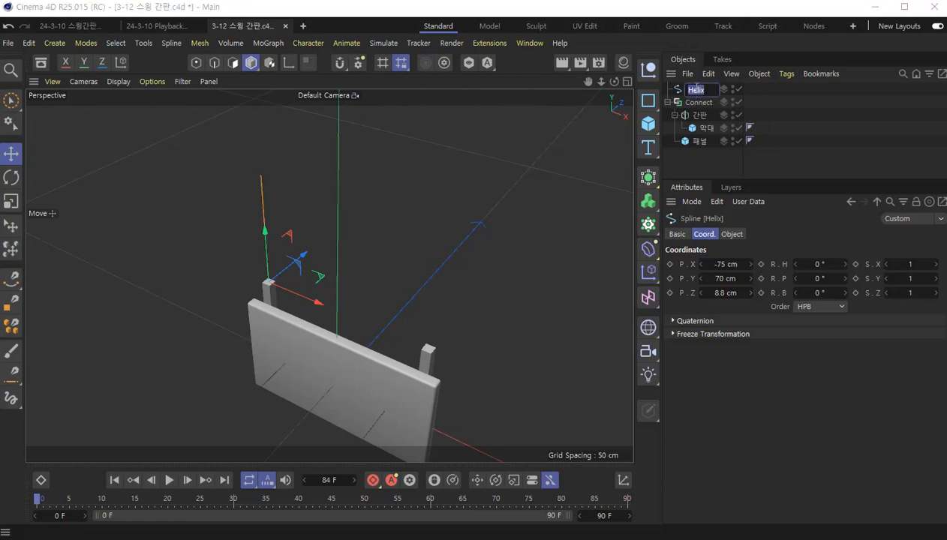
pyautogui.press('BackSpace')
pyautogui.write('ft')
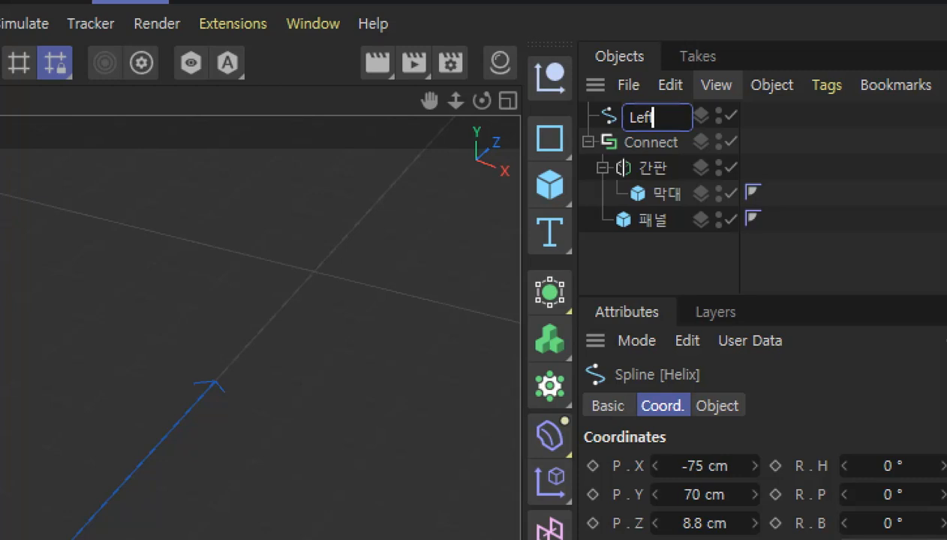
pyautogui.press('Return')
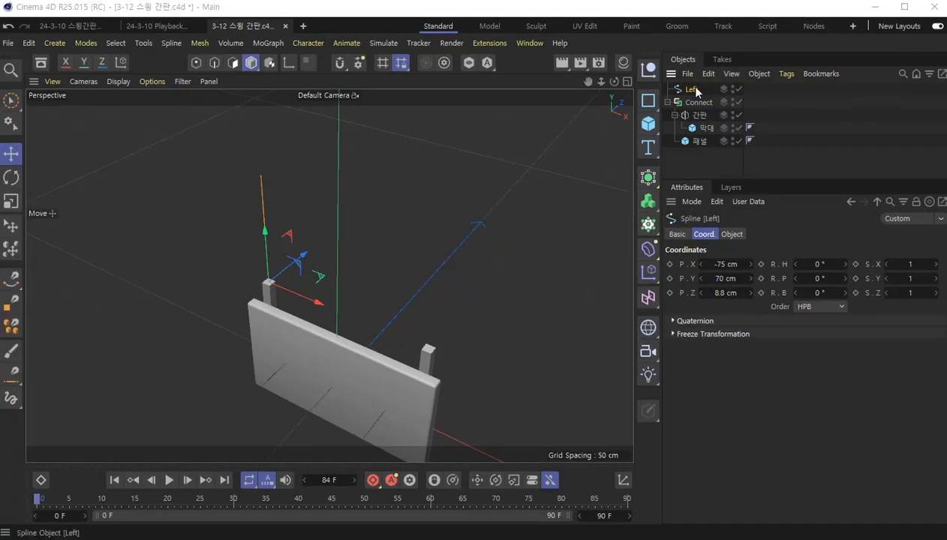
# - Duplicate the Left spline and rename the copy as Right
pyautogui.hotkey('ctrl', 'c')
pyautogui.hotkey('ctrl', 'v')
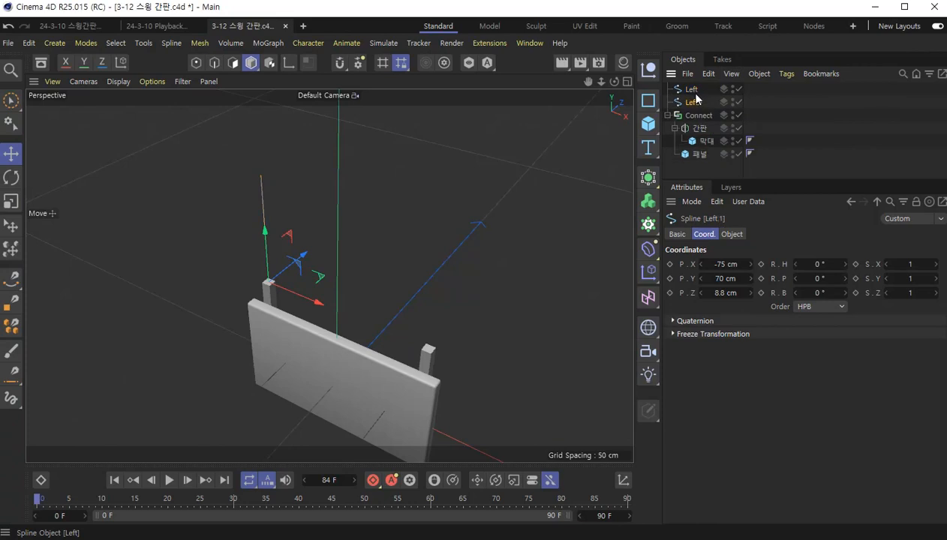
pyautogui.doubleClick(696, 102)
pyautogui.write('Right')
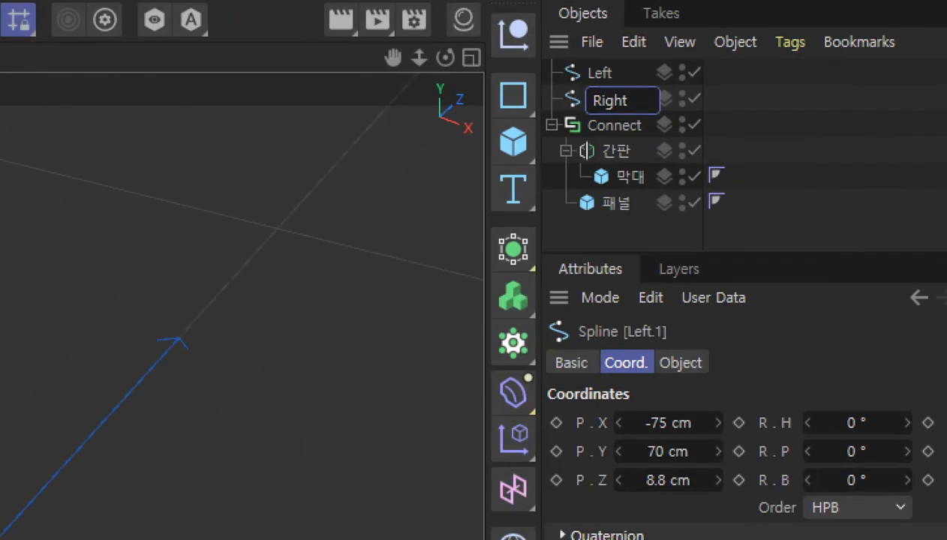
pyautogui.press('Return')
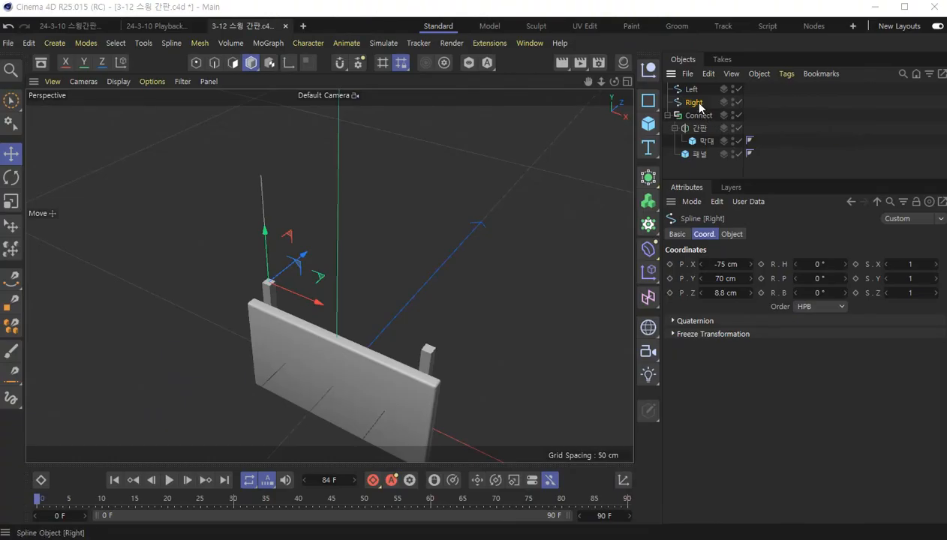
# - Set the Right spline's X position to 75 cm to place it over the right bar
pyautogui.click(724, 264)
pyautogui.press('Home')
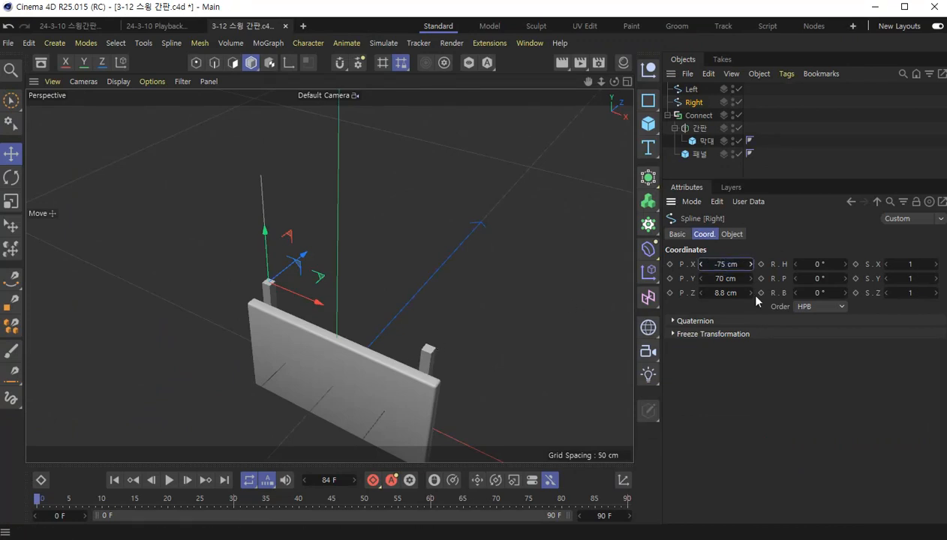
pyautogui.press('Delete')
pyautogui.press('Return')
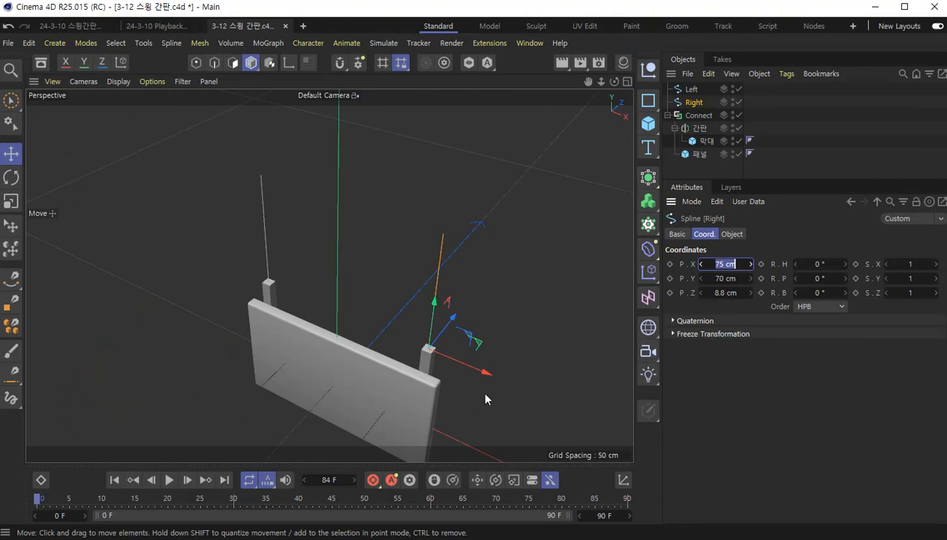
pyautogui.keyDown('alt'); pyautogui.moveTo(485, 394); pyautogui.dragTo(504, 346); pyautogui.keyUp('alt')
pyautogui.scroll(-3, 504, 345)
pyautogui.keyDown('alt'); pyautogui.moveTo(523, 415); pyautogui.dragTo(533, 342); pyautogui.keyUp('alt')
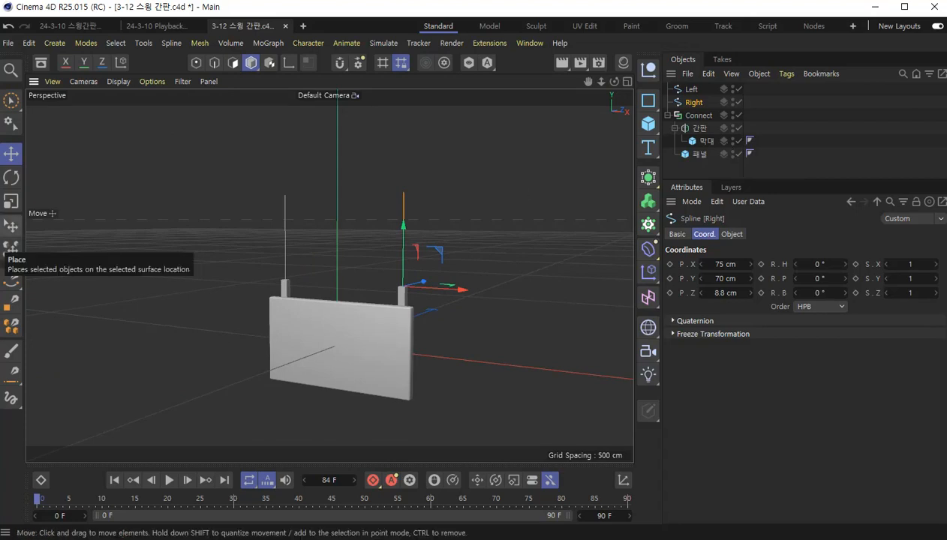
# - Deselect everything and render the active view to check how the sign and its two splines appear
pyautogui.click(694, 176)
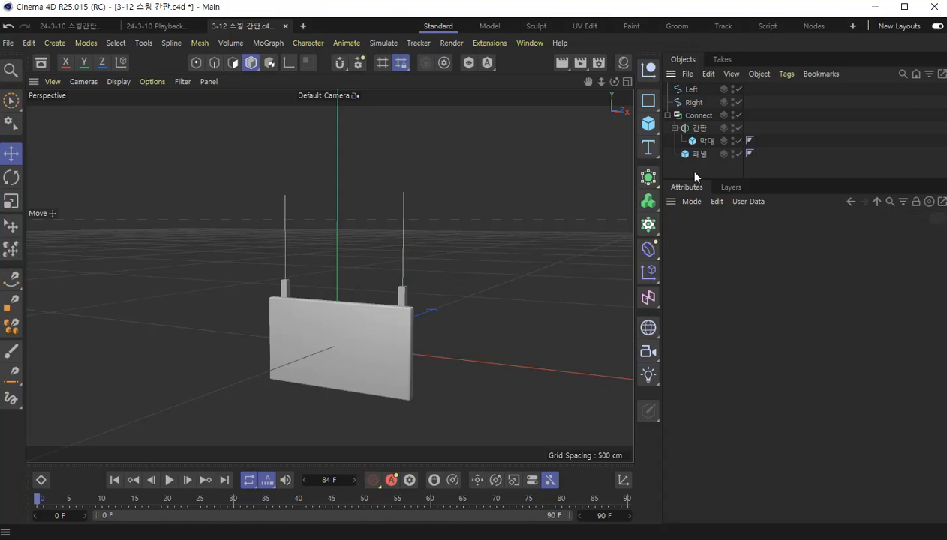
pyautogui.click(561, 62)
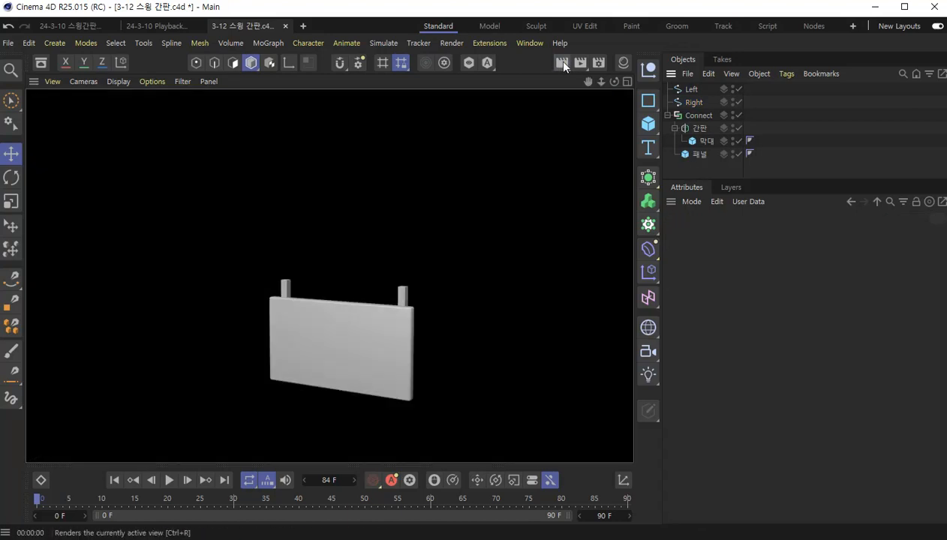
pyautogui.click(559, 259)
# - Save the scene with the Right spline selected and give the object list more height
pyautogui.click(695, 103)
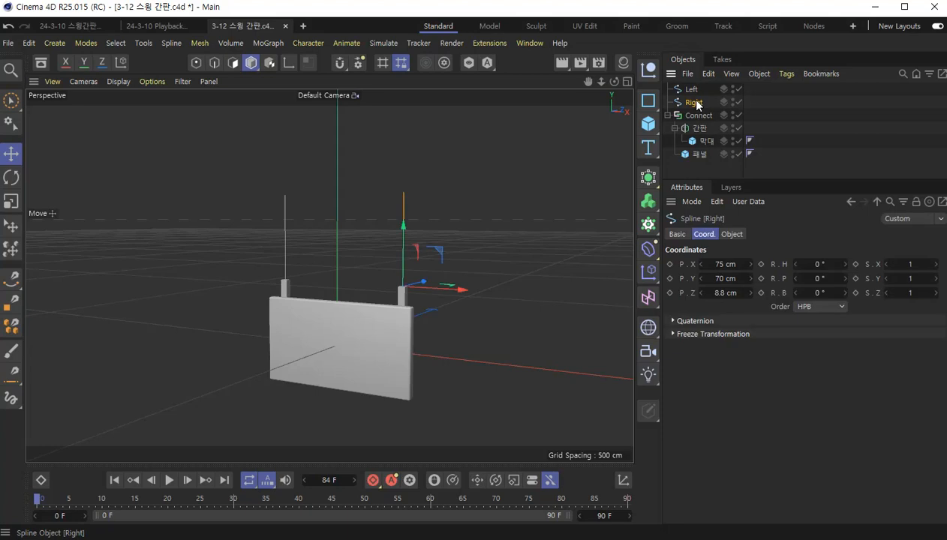
pyautogui.hotkey('ctrl', 's')
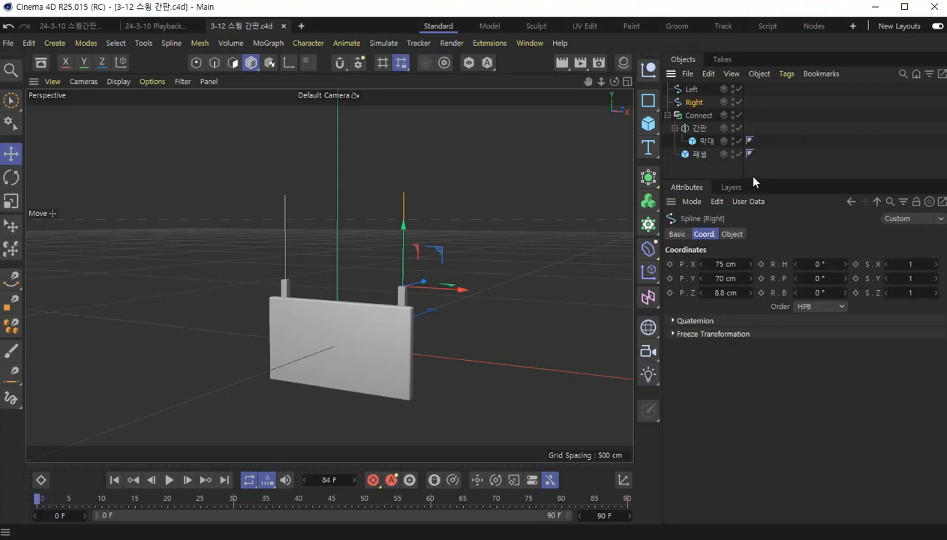
pyautogui.moveTo(755, 179); pyautogui.dragTo(766, 231)
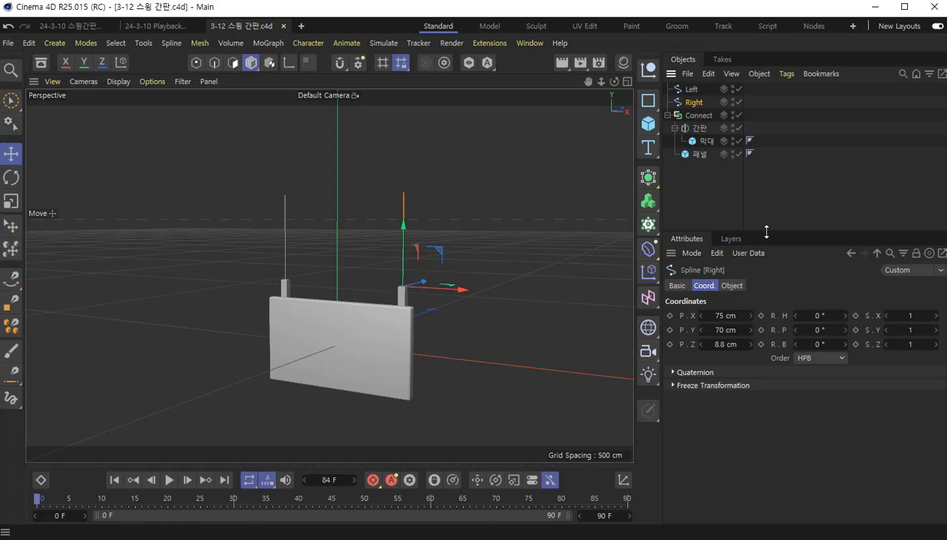
# - Add a Spline Dynamics tag to the Left spline and copy the tag to the Right spline
pyautogui.click(692, 89)
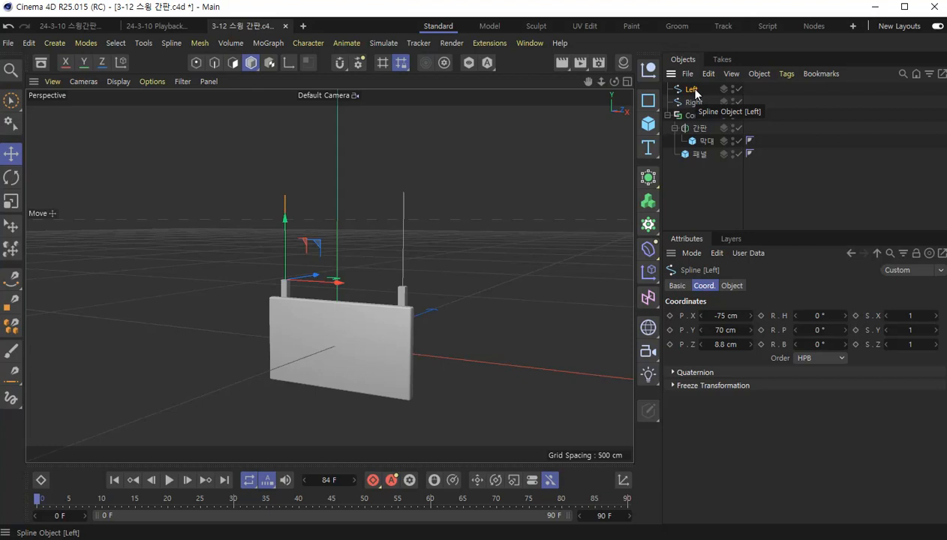
pyautogui.rightClick(696, 93)
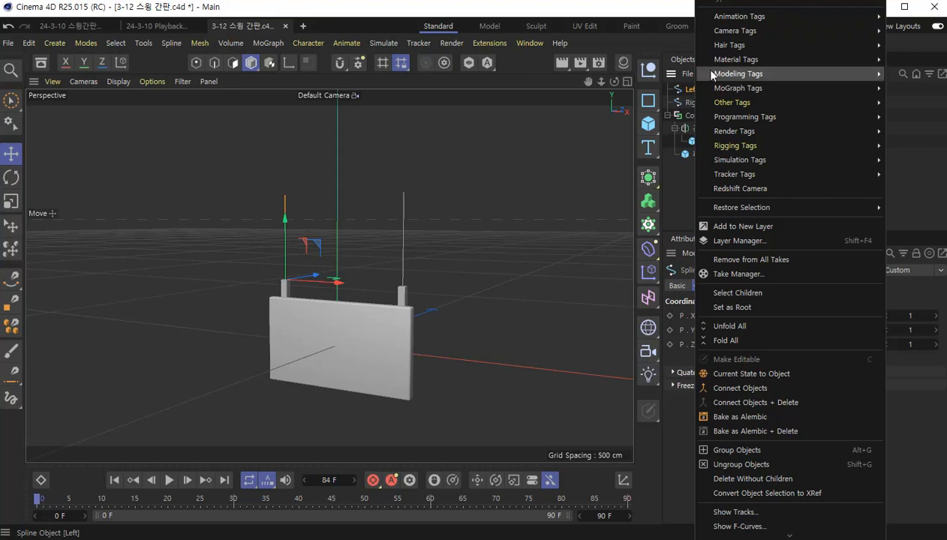
pyautogui.moveTo(806, 52)
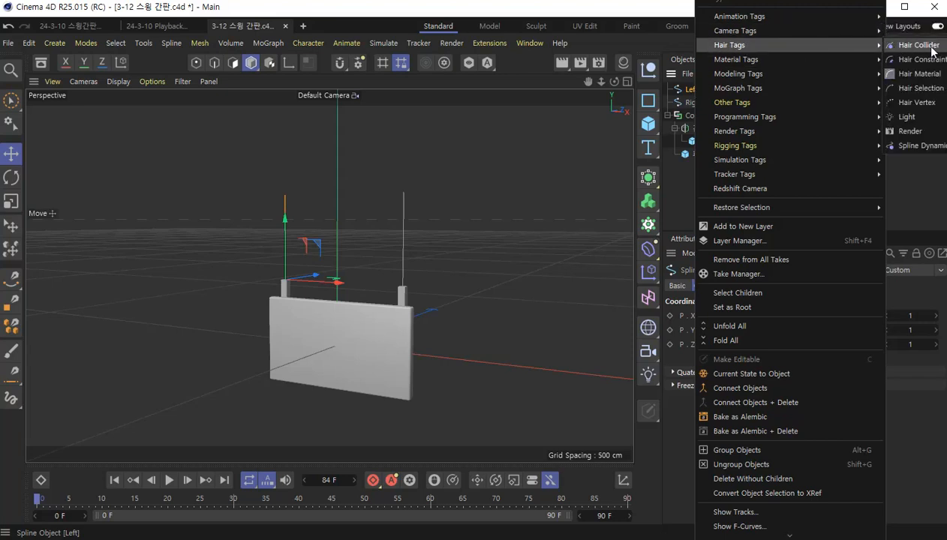
pyautogui.click(937, 146)
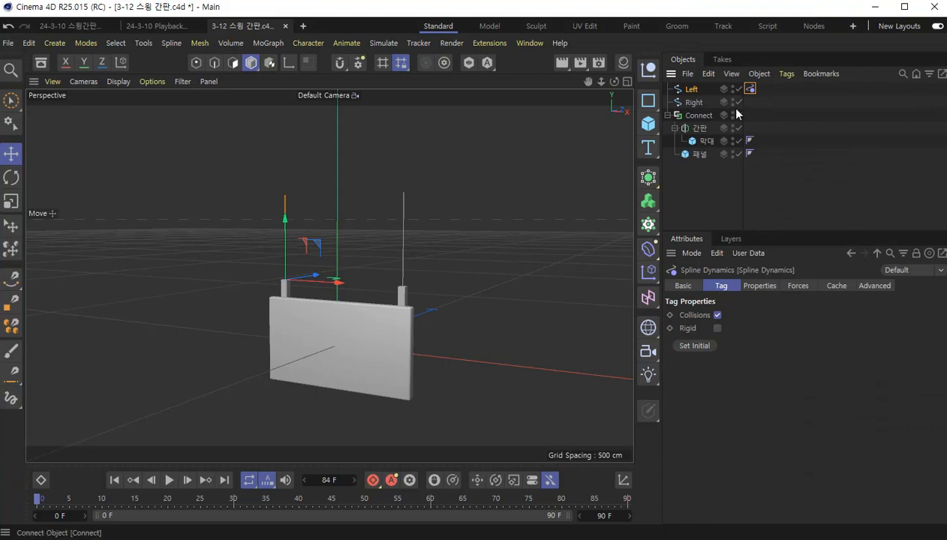
pyautogui.keyDown('ctrl'); pyautogui.moveTo(750, 89); pyautogui.dragTo(750, 102); pyautogui.keyUp('ctrl')
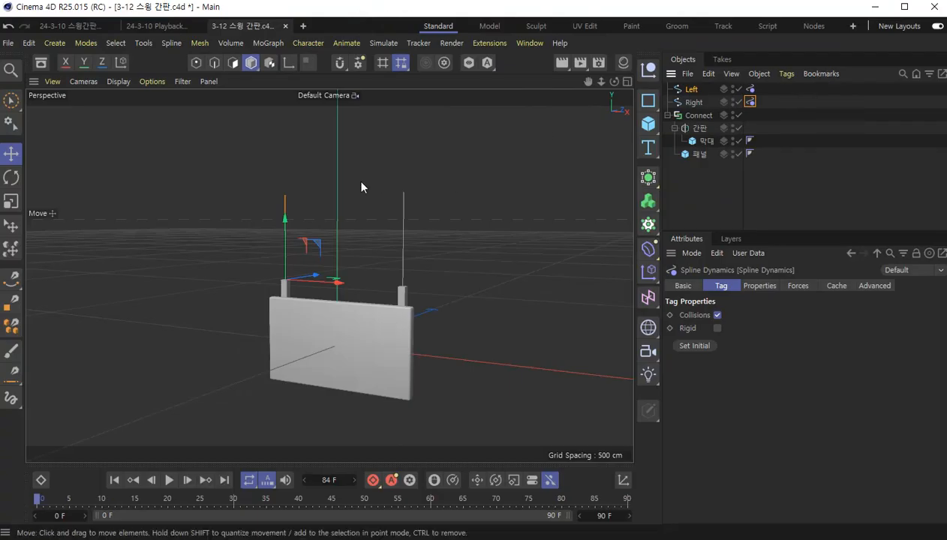
# - Play the animation to check how the two splines react to dynamics, and return to the first frame
pyautogui.press('F8')
pyautogui.press('F8')
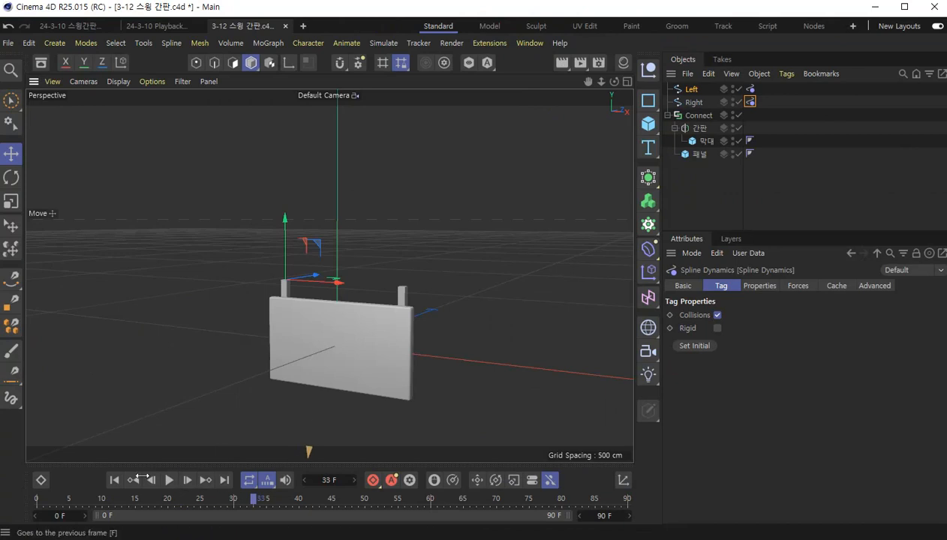
pyautogui.click(112, 476)
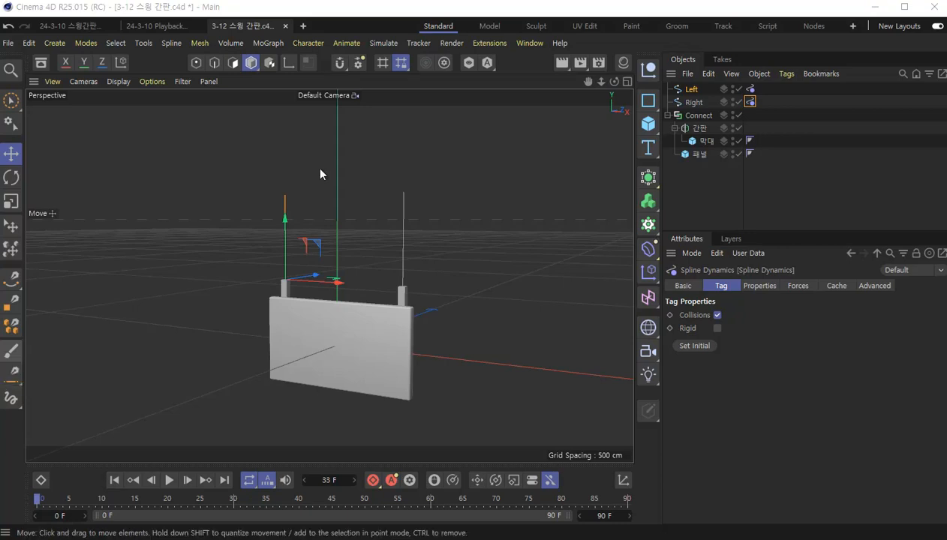
# - Select the topmost point of the Left spline in point mode and set it as Fixed in its Spline Dynamics properties
pyautogui.click(196, 63)
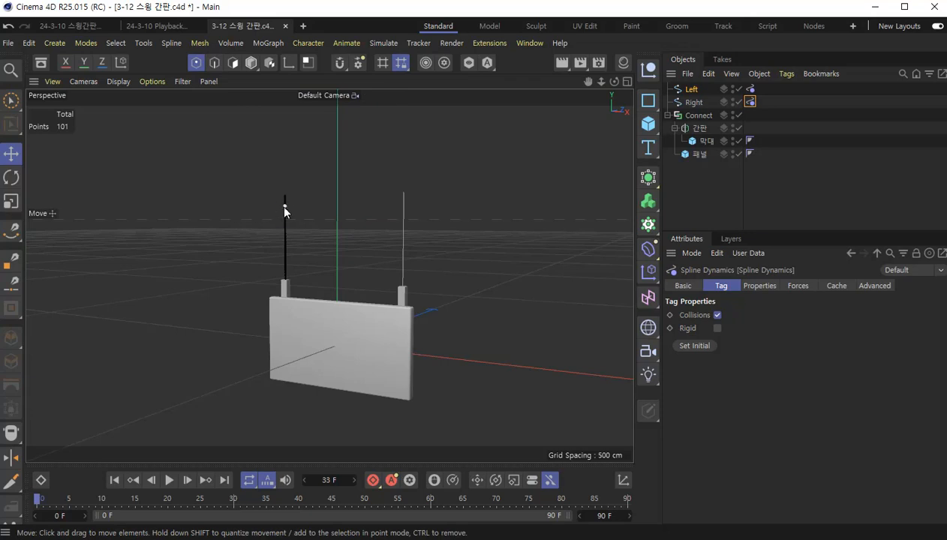
pyautogui.scroll(10, 284, 191)
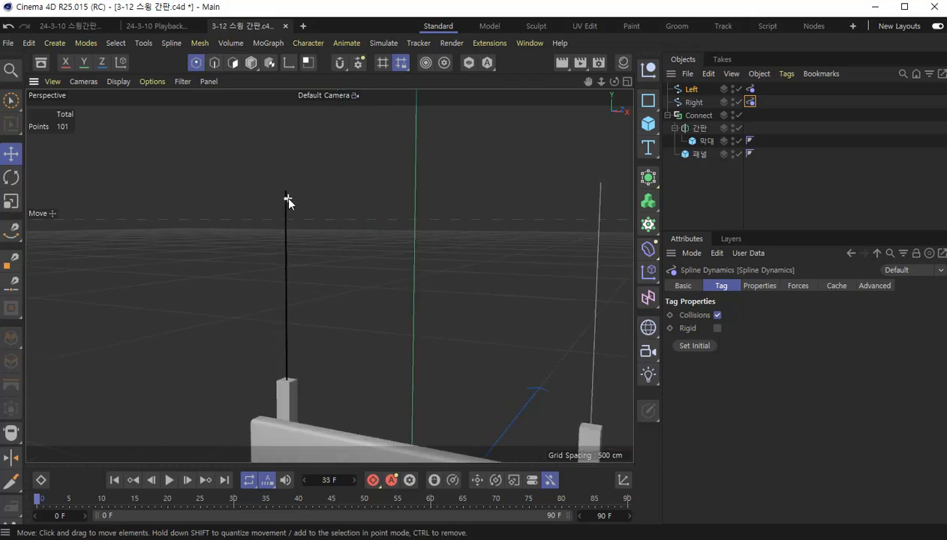
pyautogui.scroll(5, 291, 195)
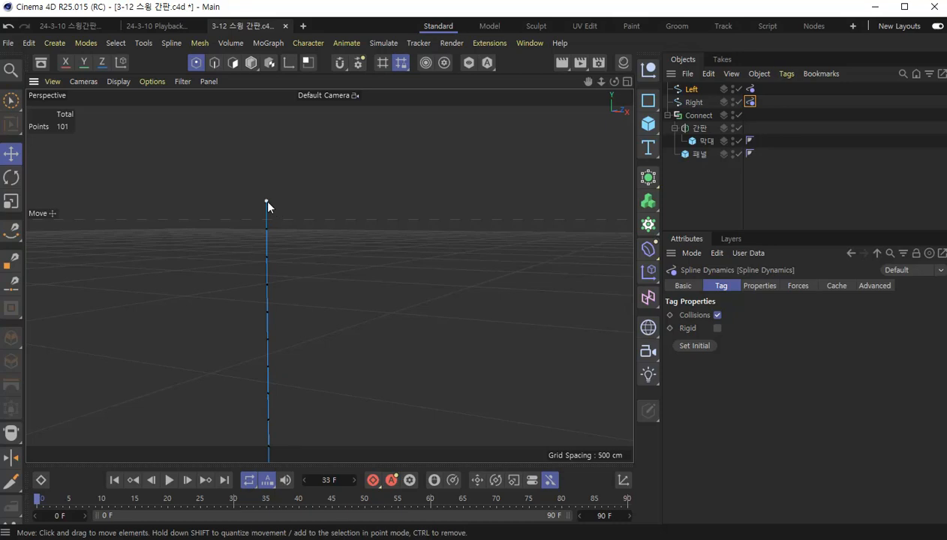
pyautogui.click(266, 201)
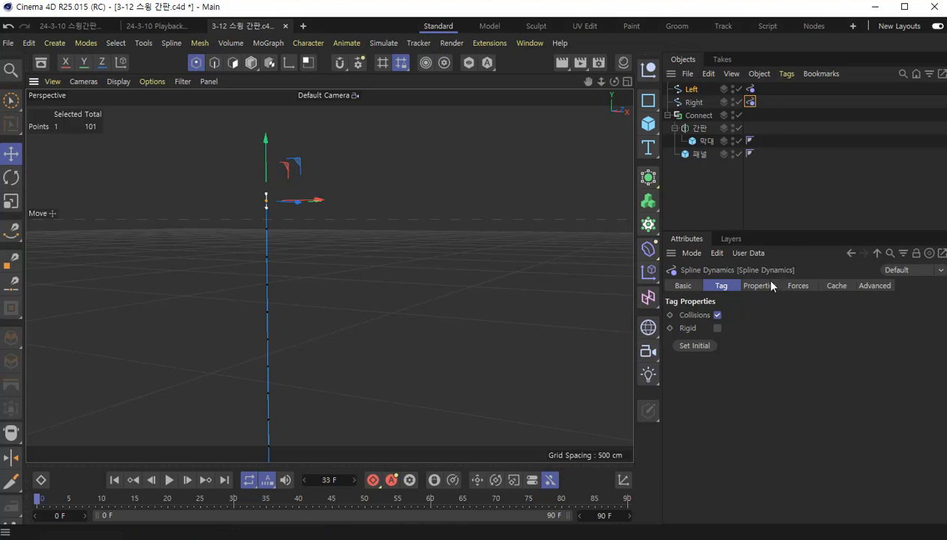
pyautogui.click(750, 90)
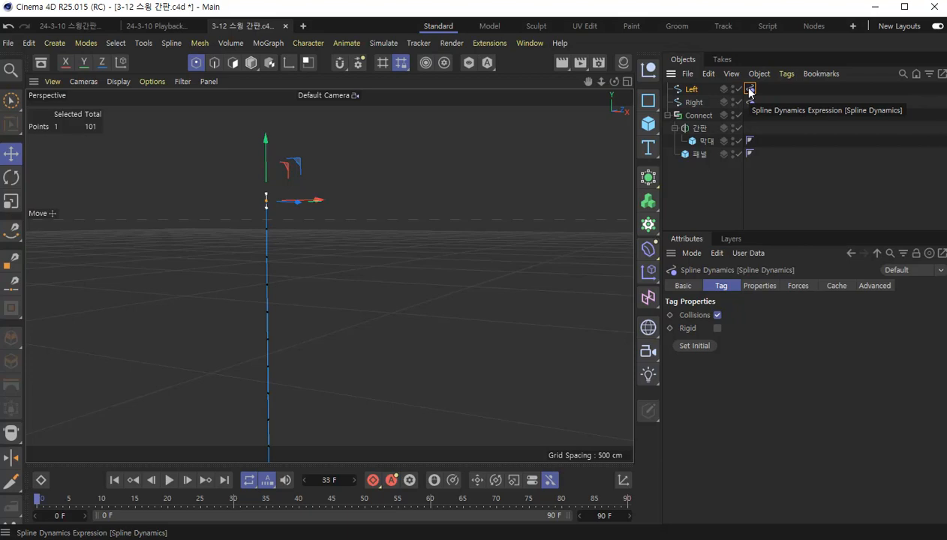
pyautogui.click(763, 286)
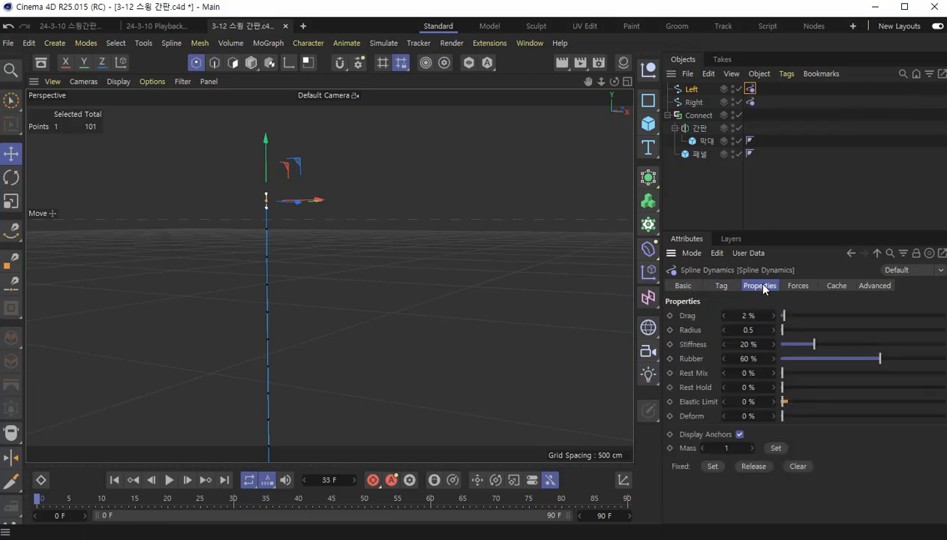
pyautogui.moveTo(778, 231); pyautogui.dragTo(778, 191)
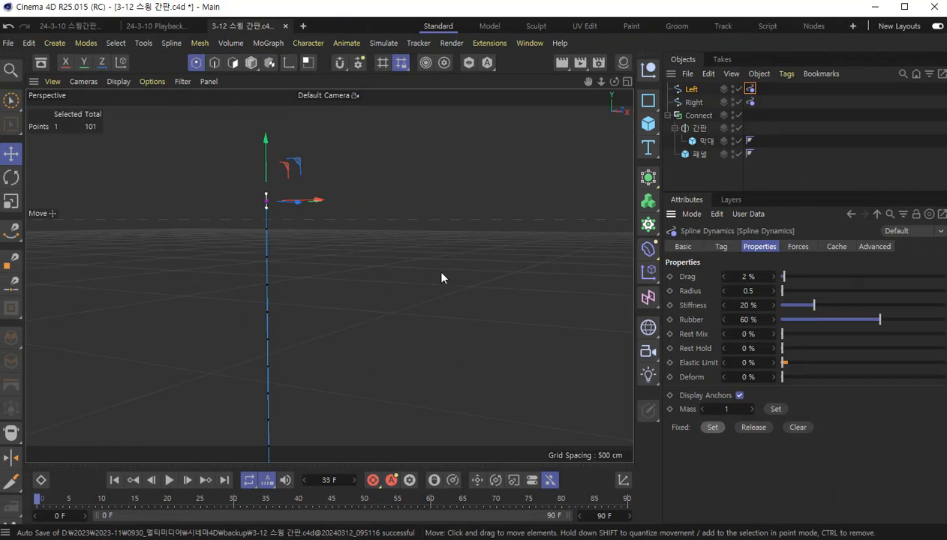
# - Select the topmost point of the Right spline and set it as Fixed in that spline's Spline Dynamics properties
pyautogui.scroll(-8, 427, 300)
pyautogui.scroll(-2, 430, 312)
pyautogui.keyDown('alt'); pyautogui.moveTo(479, 340); pyautogui.dragTo(268, 263, button='middle'); pyautogui.keyUp('alt')
pyautogui.scroll(-4, 474, 299)
pyautogui.keyDown('alt'); pyautogui.moveTo(477, 304); pyautogui.dragTo(385, 277, button='middle'); pyautogui.keyUp('alt')
pyautogui.scroll(-4, 407, 278)
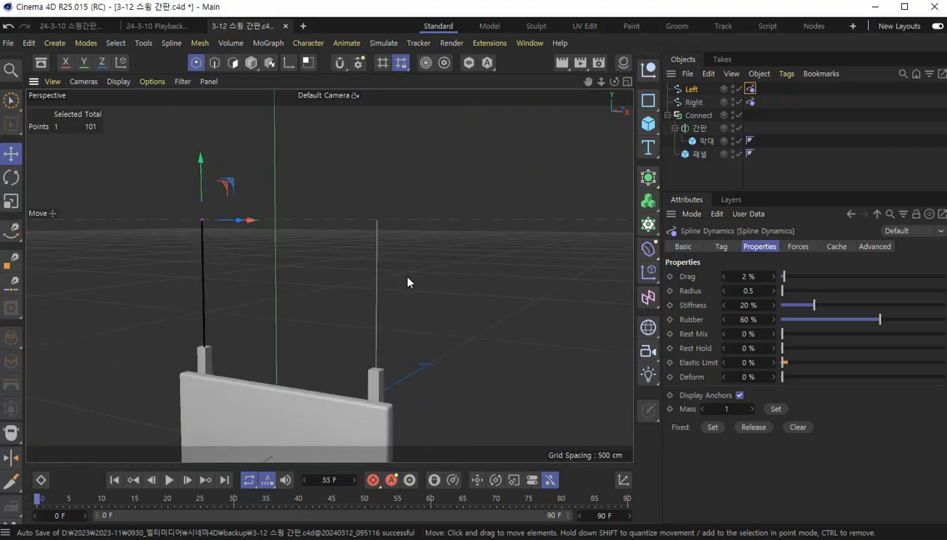
pyautogui.click(690, 102)
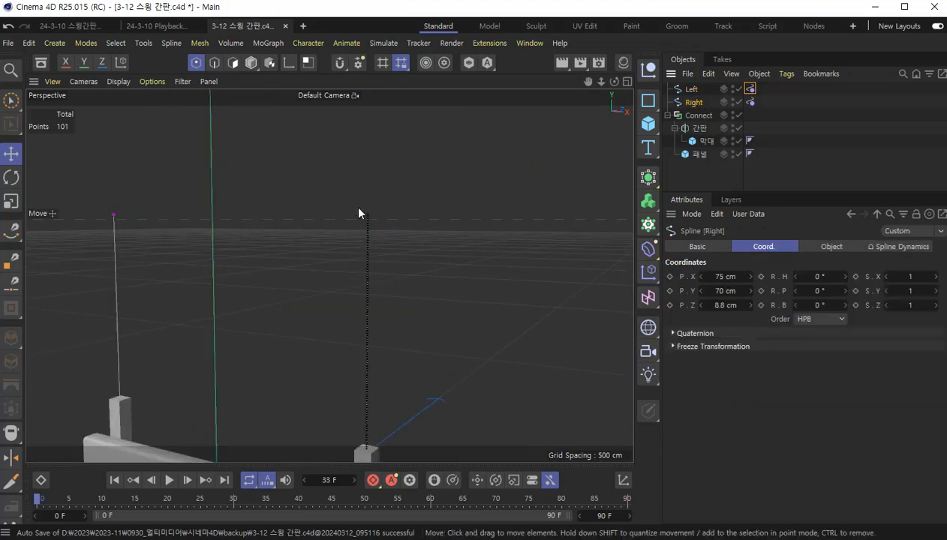
pyautogui.scroll(10, 358, 209)
pyautogui.click(466, 267)
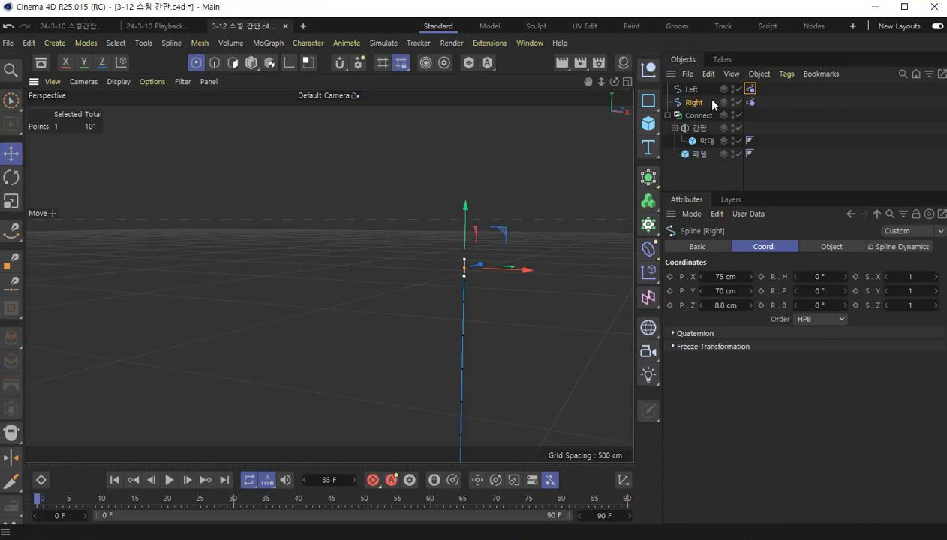
pyautogui.click(749, 102)
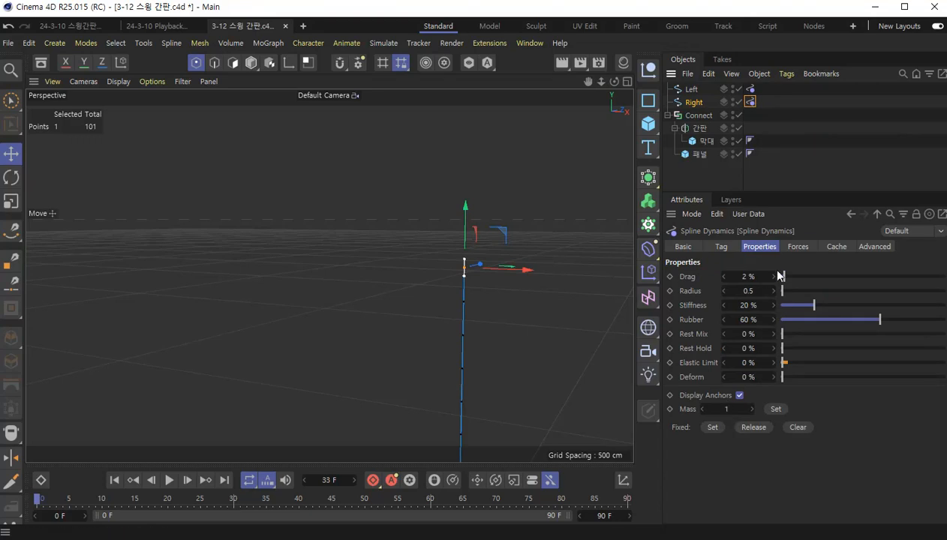
pyautogui.click(712, 427)
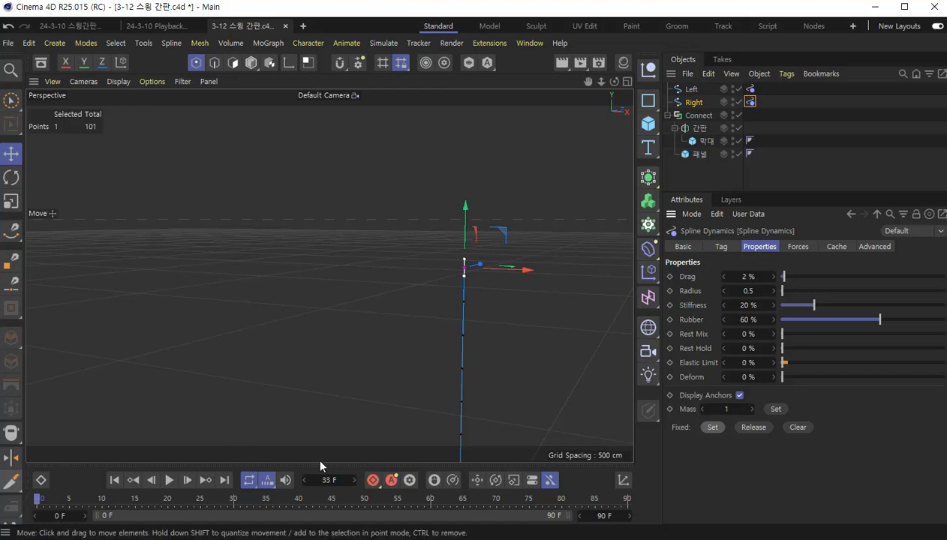
# - Play the animation from the first frame with the whole sign in view to check the two pinned splines
pyautogui.scroll(-10, 312, 316)
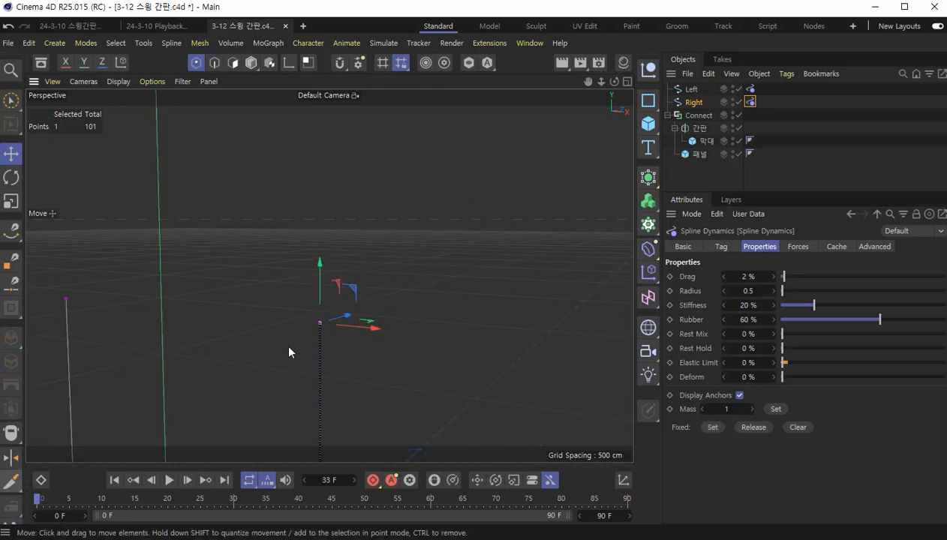
pyautogui.keyDown('alt'); pyautogui.moveTo(268, 334); pyautogui.dragTo(406, 206, button='middle'); pyautogui.keyUp('alt')
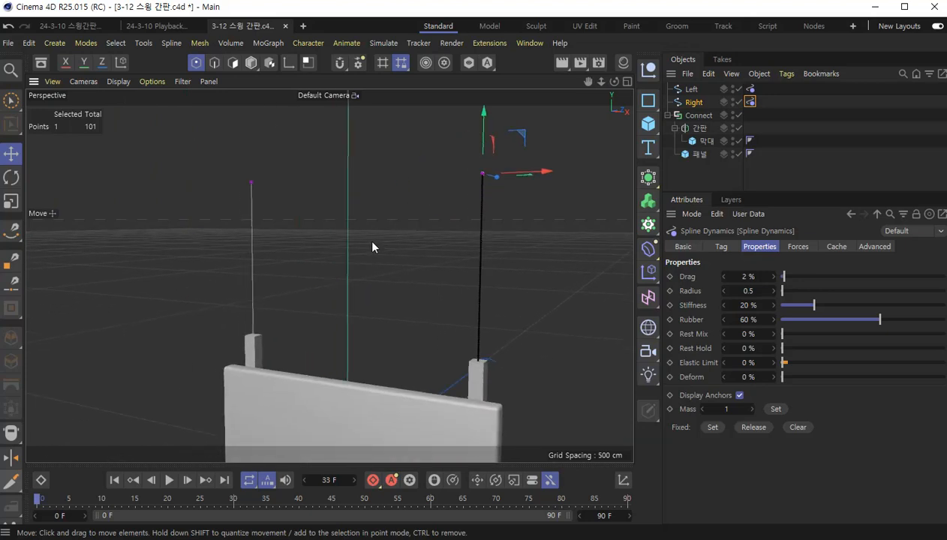
pyautogui.scroll(-4, 372, 242)
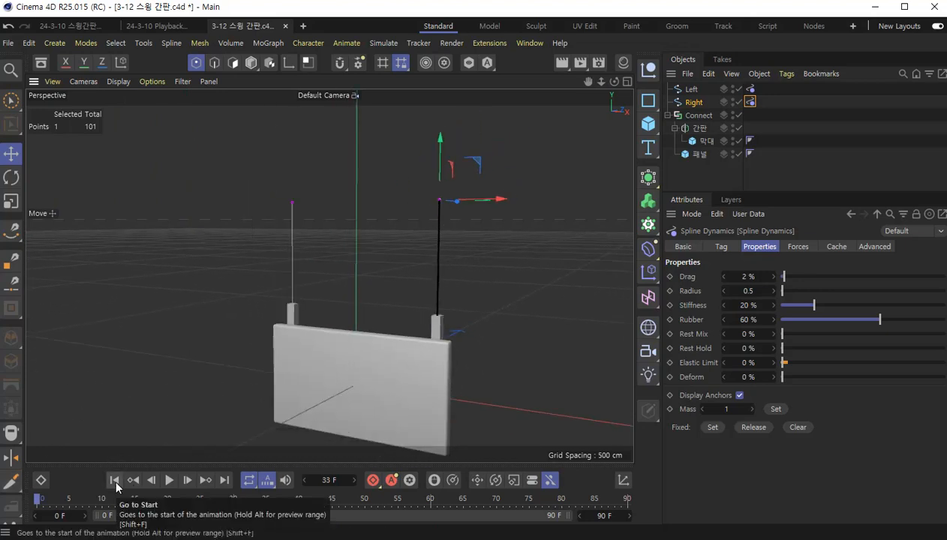
pyautogui.scroll(-3, 483, 347)
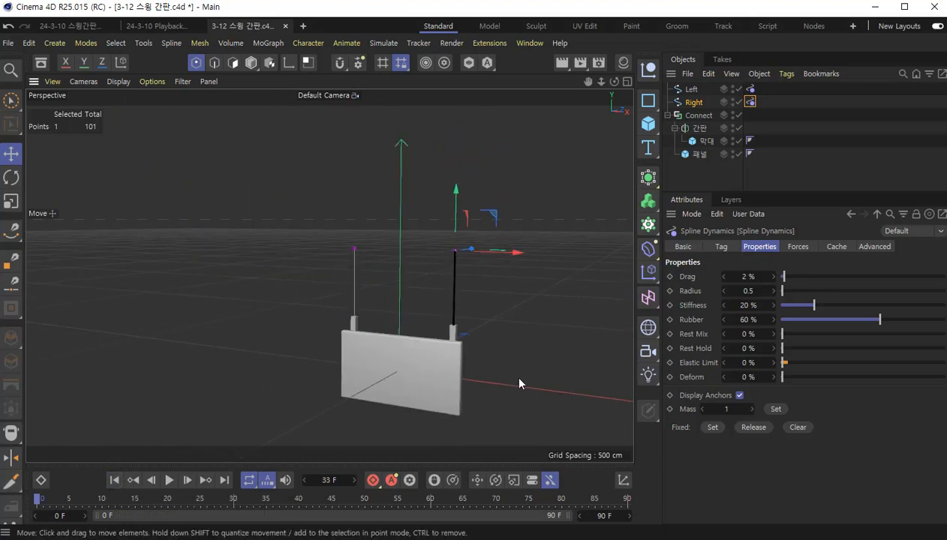
pyautogui.keyDown('alt'); pyautogui.moveTo(518, 379); pyautogui.dragTo(420, 340, button='middle'); pyautogui.keyUp('alt')
pyautogui.press('F8')
pyautogui.click(169, 480)
pyautogui.click(116, 484)
pyautogui.click(169, 480)
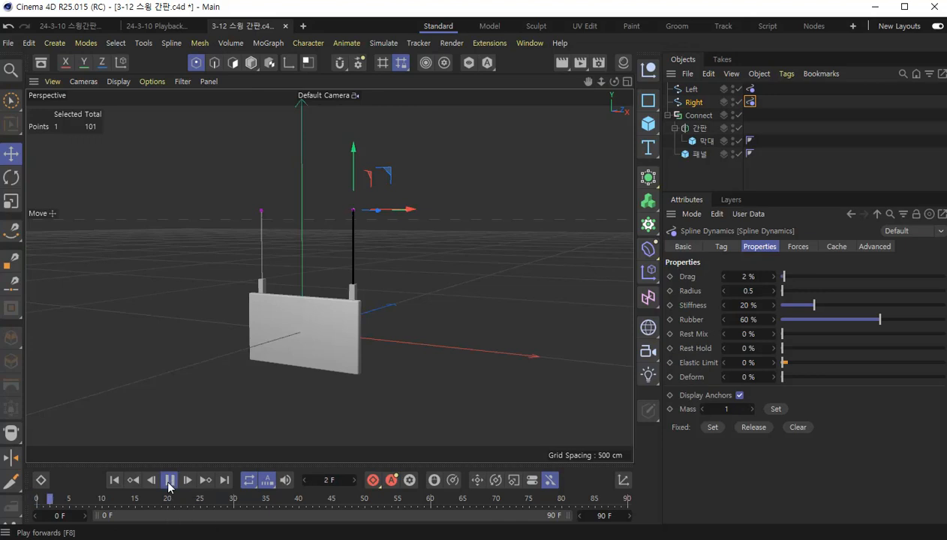
pyautogui.click(169, 480)
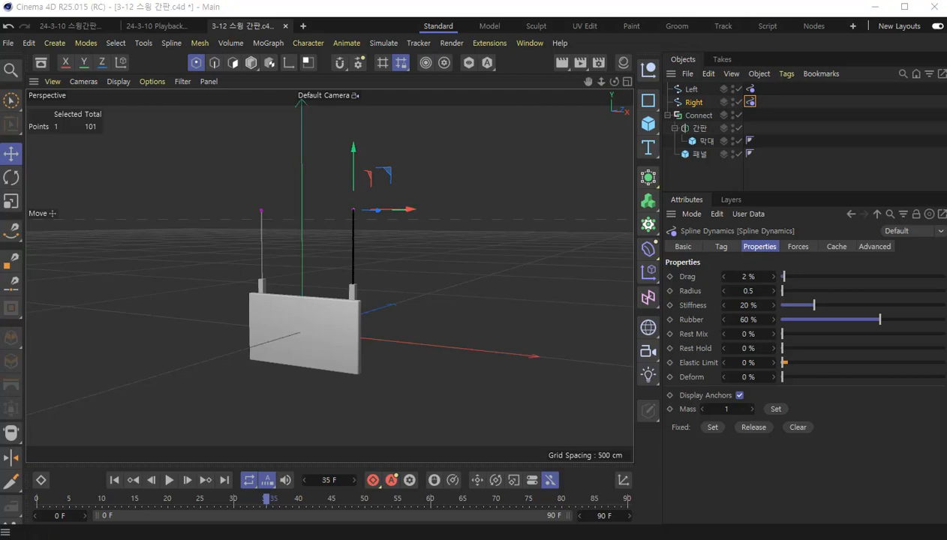
# - Add a Rigid Body tag to the Connect object, play the animation briefly to test it, and return to the first frame
pyautogui.click(705, 117)
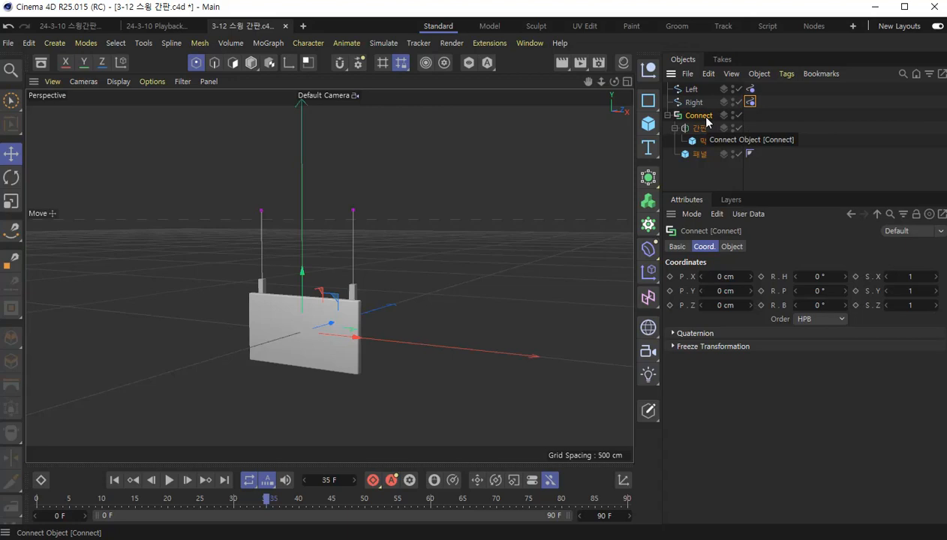
pyautogui.rightClick(707, 122)
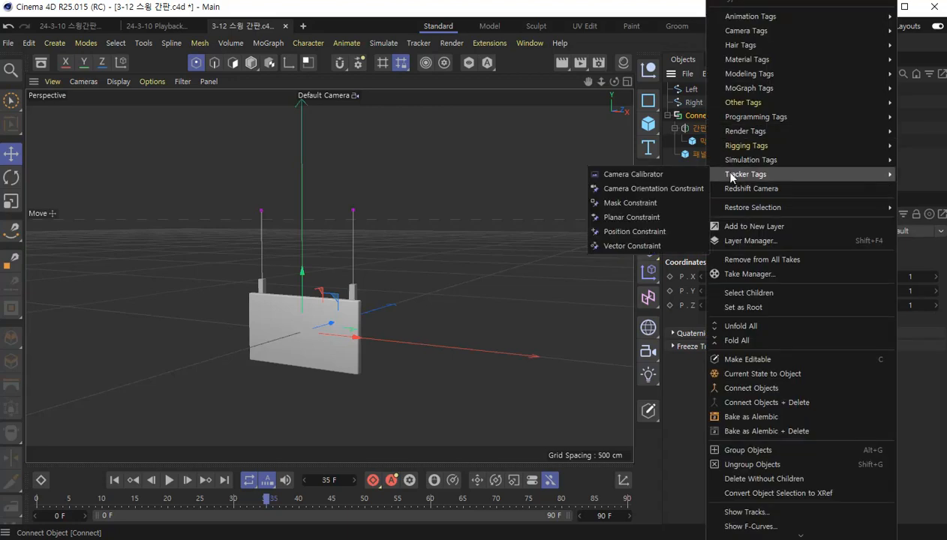
pyautogui.moveTo(743, 162)
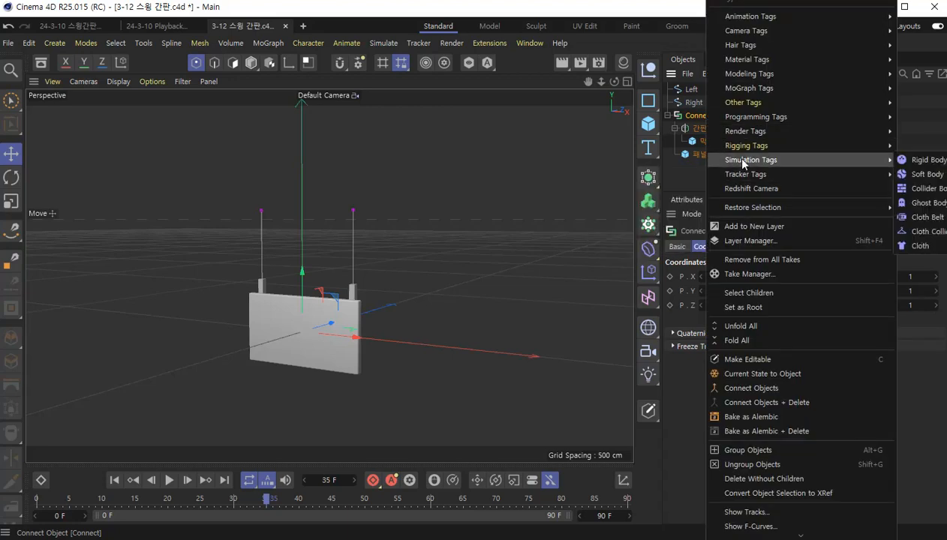
pyautogui.click(929, 161)
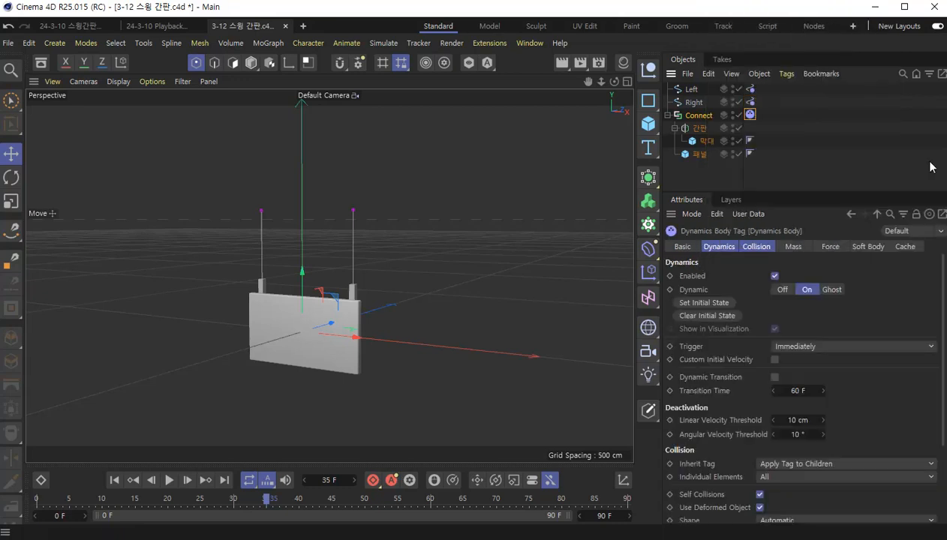
pyautogui.moveTo(838, 190); pyautogui.dragTo(845, 167)
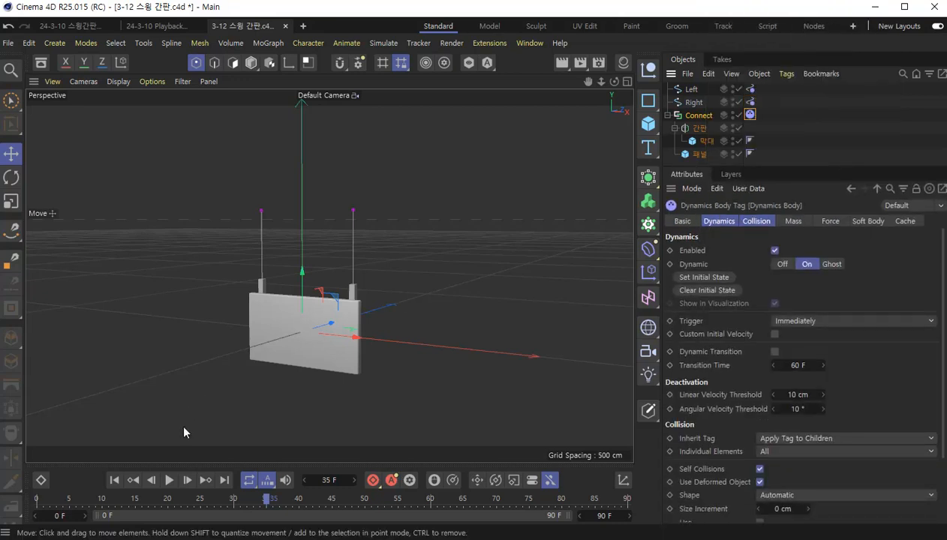
pyautogui.click(168, 480)
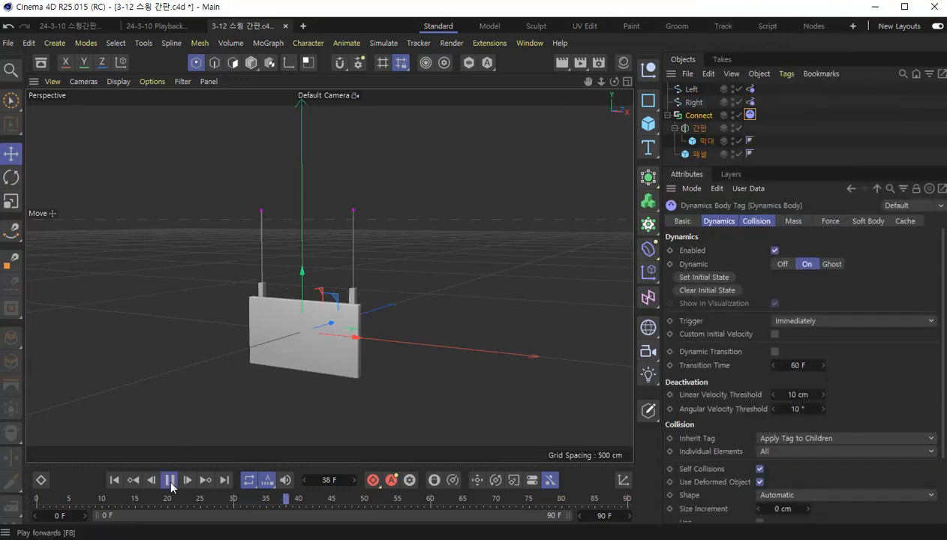
pyautogui.click(114, 480)
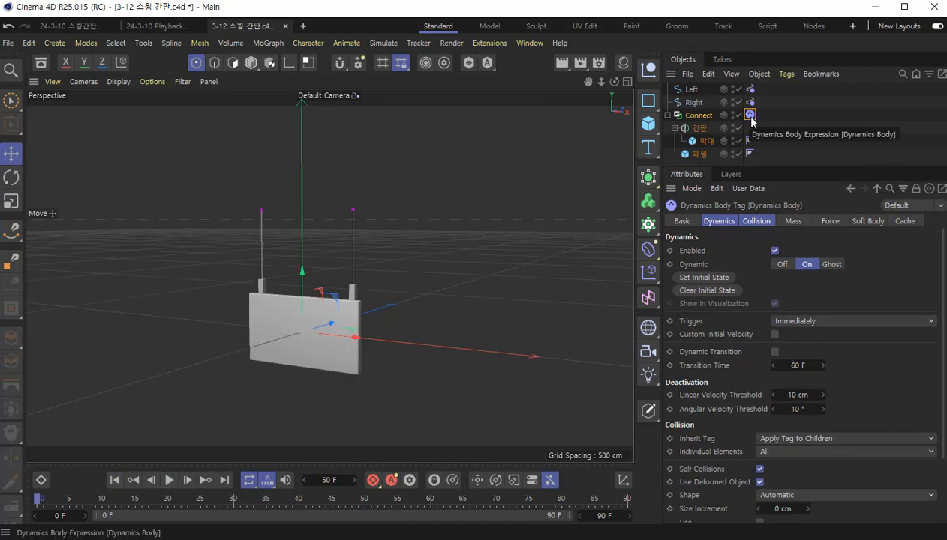
# - Set Inherit Tag to None in the collision settings of the Connect object's Dynamics Body tag
pyautogui.click(718, 221)
pyautogui.click(756, 222)
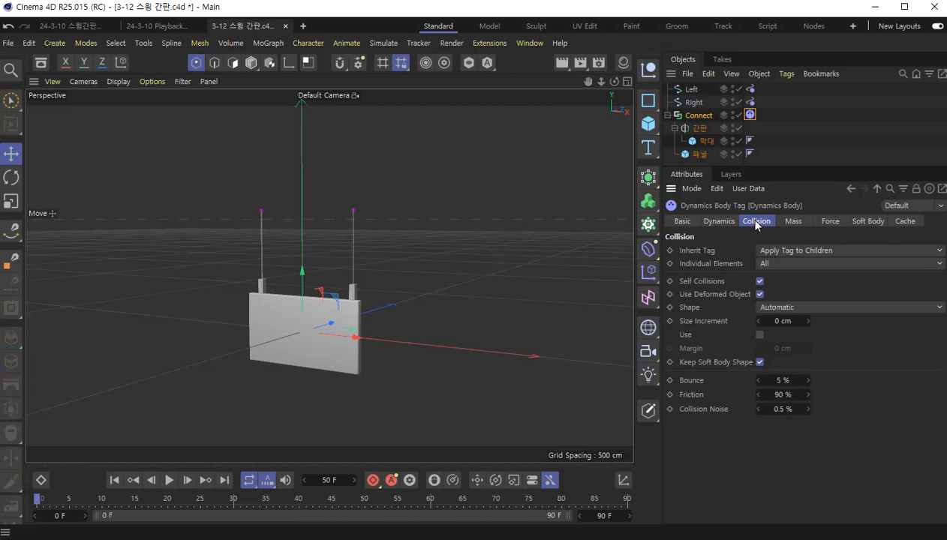
pyautogui.click(817, 253)
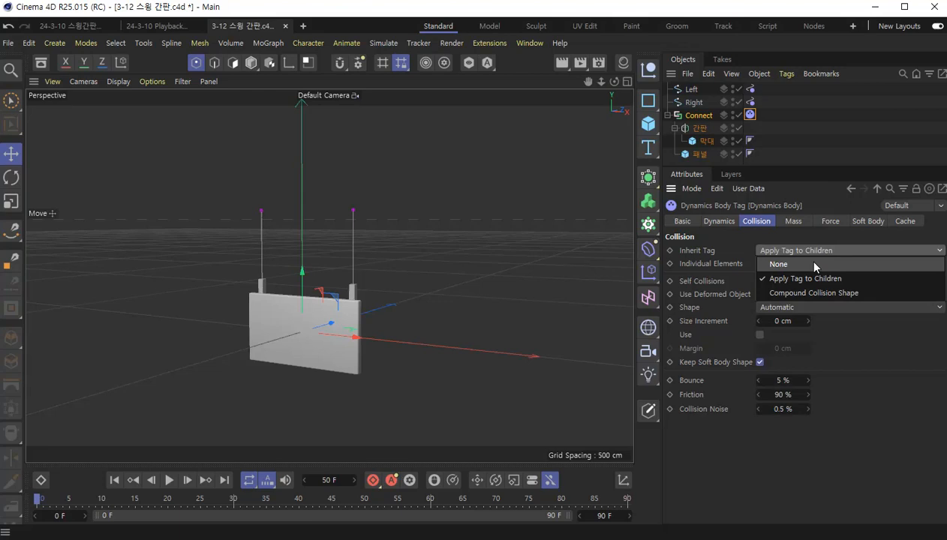
pyautogui.click(814, 265)
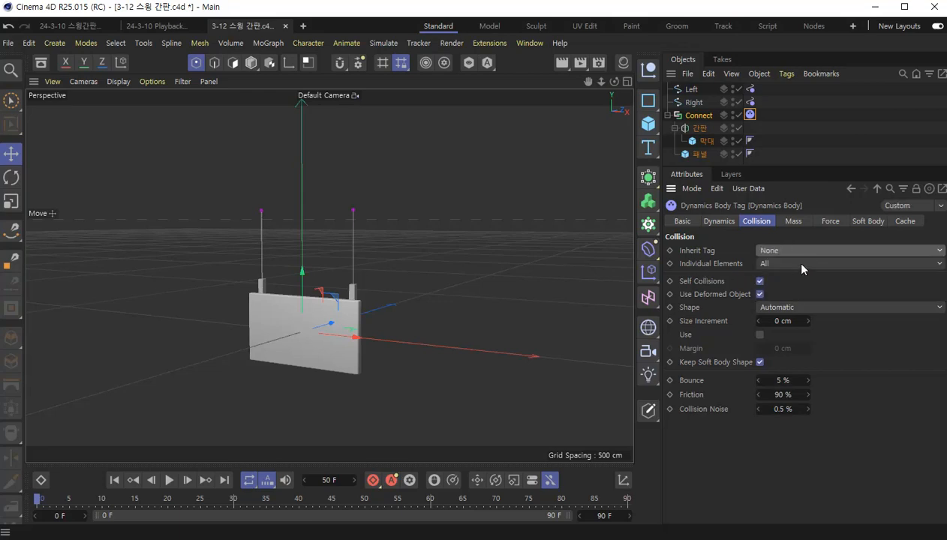
# - Set Individual Elements to Off in the Connect object's Dynamics Body collision settings and play the animation from the start to test it
pyautogui.click(799, 265)
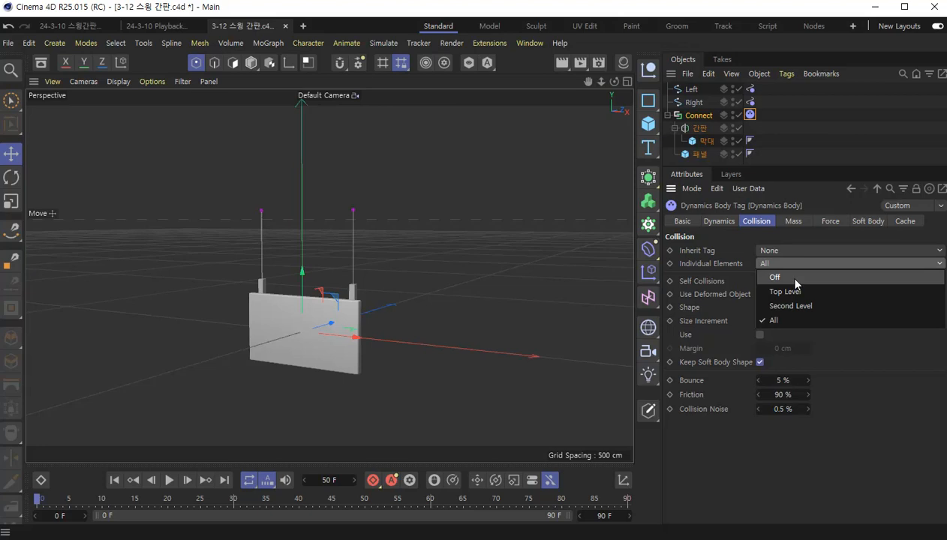
pyautogui.click(794, 277)
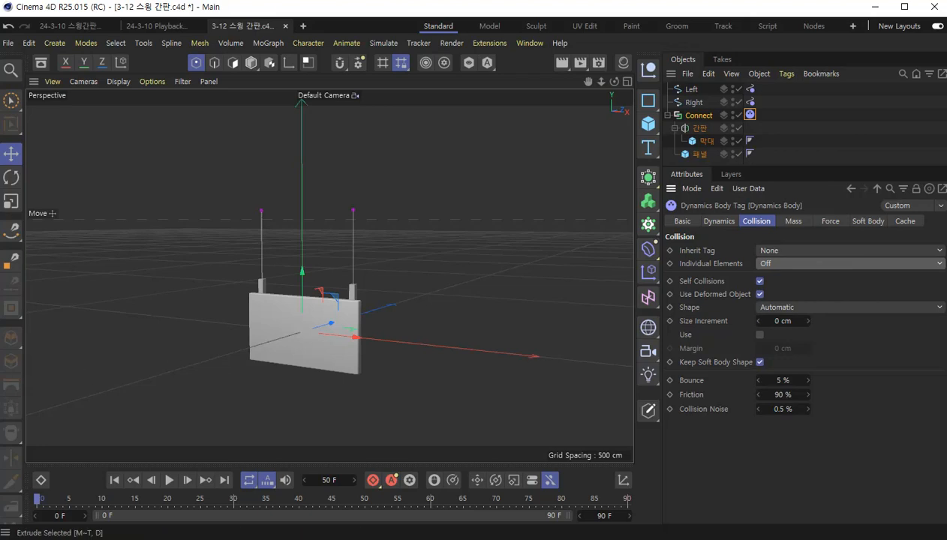
pyautogui.click(169, 481)
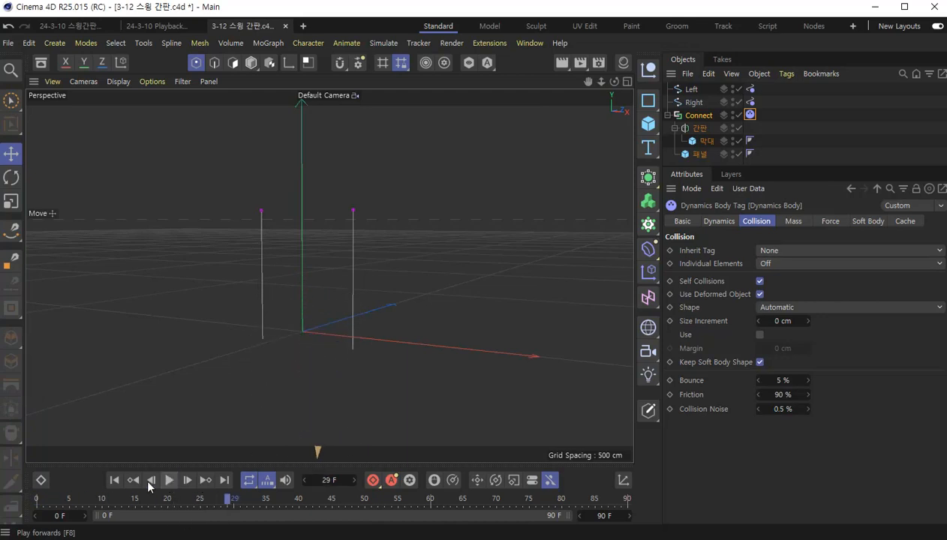
pyautogui.click(115, 481)
pyautogui.press('F8')
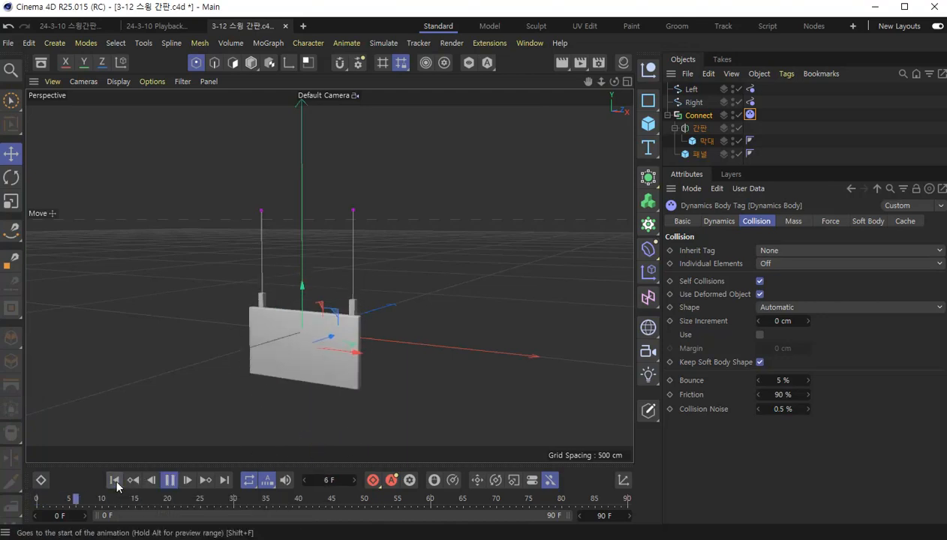
pyautogui.press('F8')
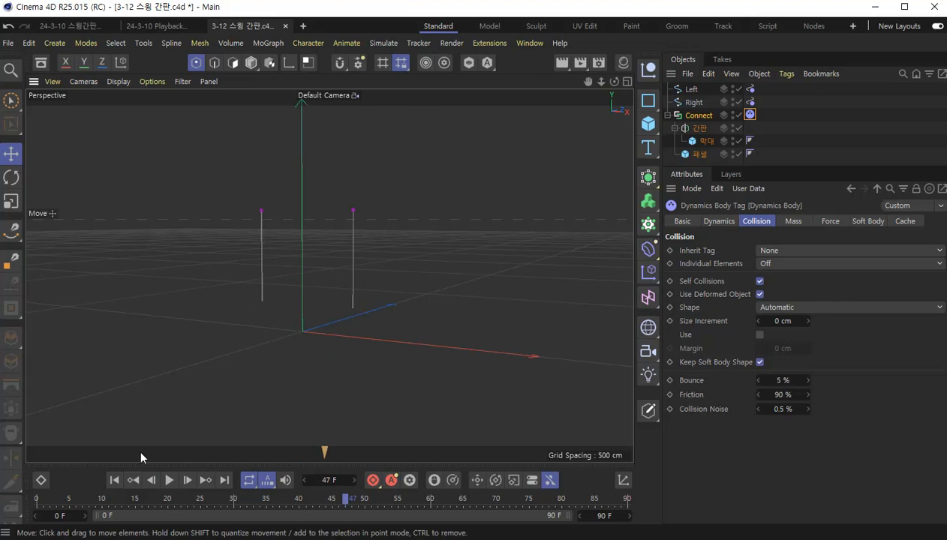
pyautogui.click(114, 481)
pyautogui.press('F8')
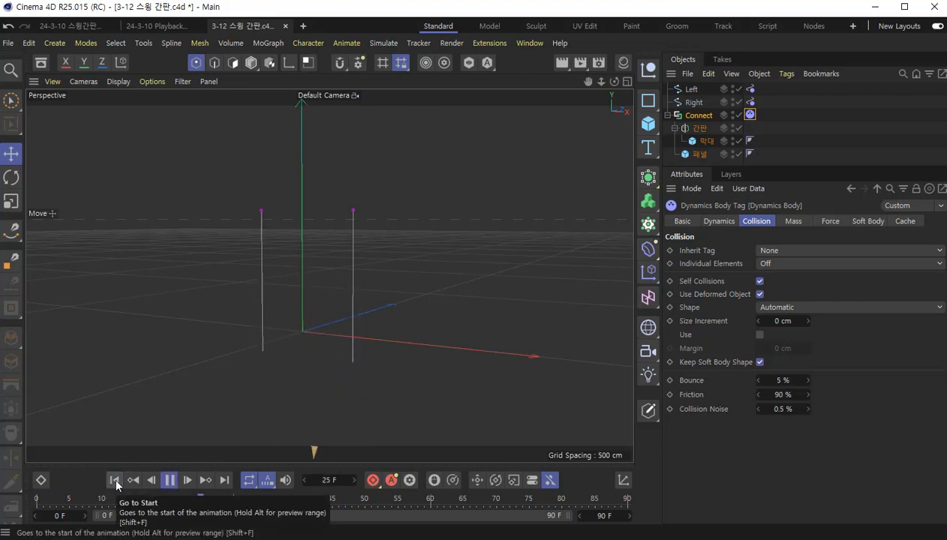
pyautogui.press('F8')
pyautogui.click(115, 481)
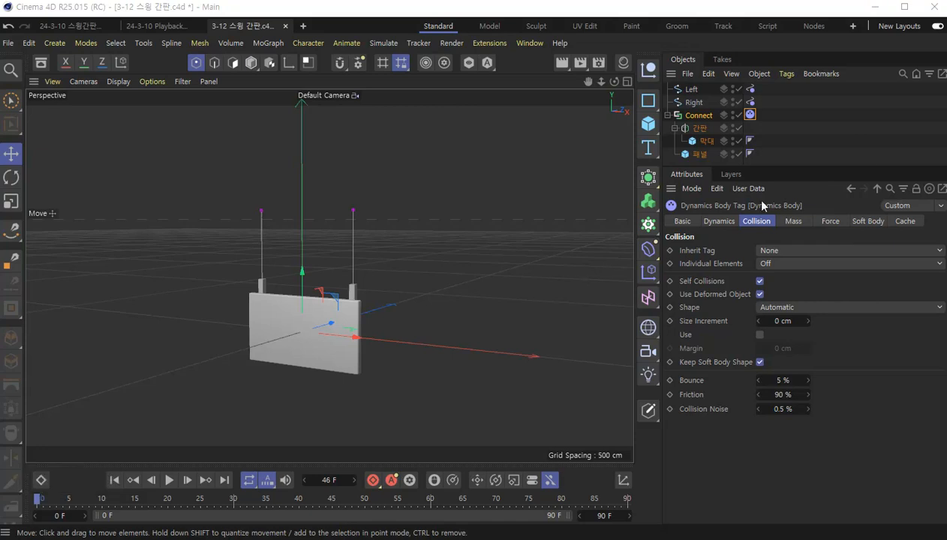
# - Set Drag to 3% on the Spline Dynamics tags of both the Left and Right splines
pyautogui.moveTo(806, 166); pyautogui.dragTo(807, 201)
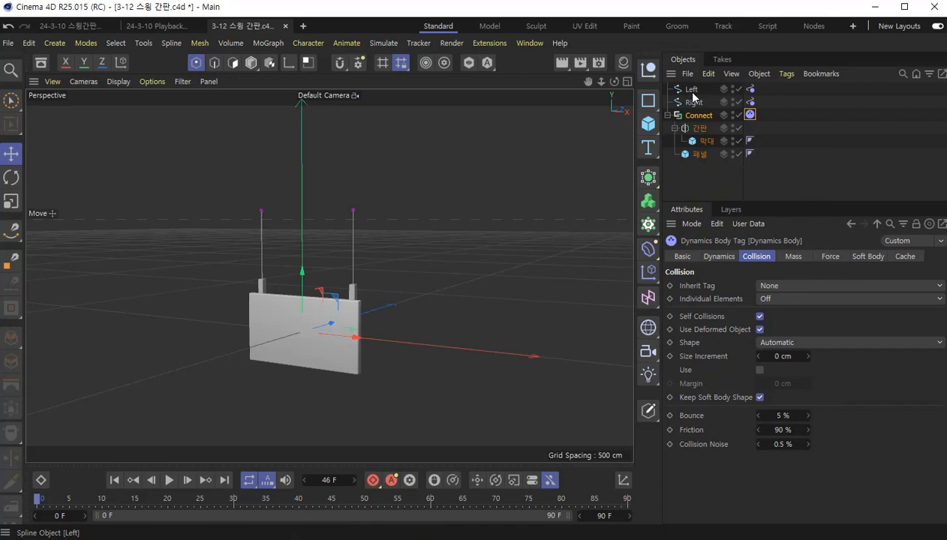
pyautogui.click(750, 89)
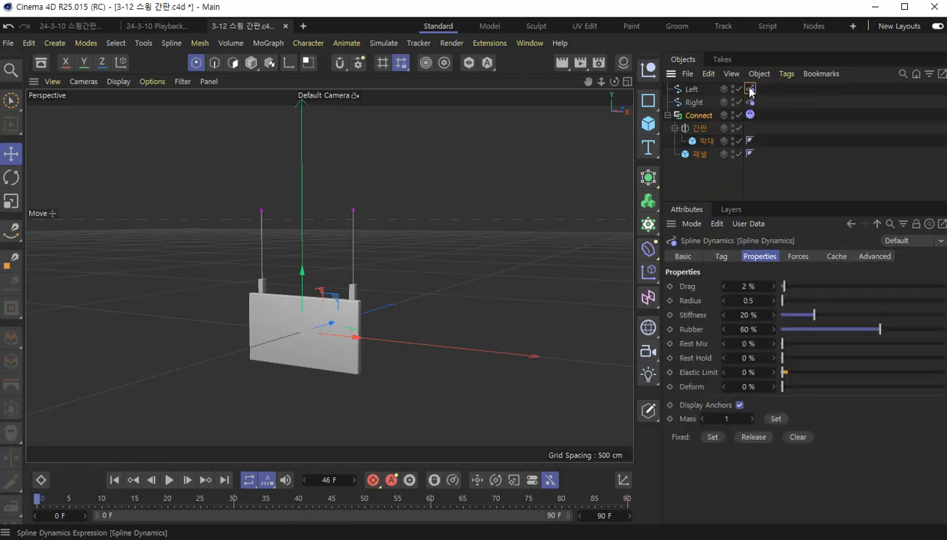
pyautogui.keyDown('ctrl'); pyautogui.click(750, 103); pyautogui.keyUp('ctrl')
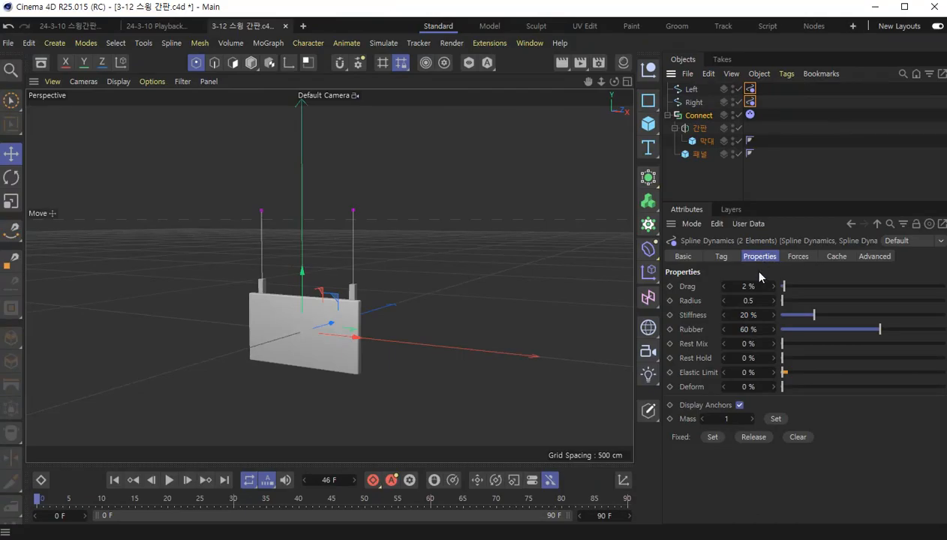
pyautogui.click(755, 285)
pyautogui.write('3')
pyautogui.press('Return')
# - Set Stiffness to 100% on both Spline Dynamics tags, play the animation to test it, and return to the first frame
pyautogui.click(745, 314)
pyautogui.write('100')
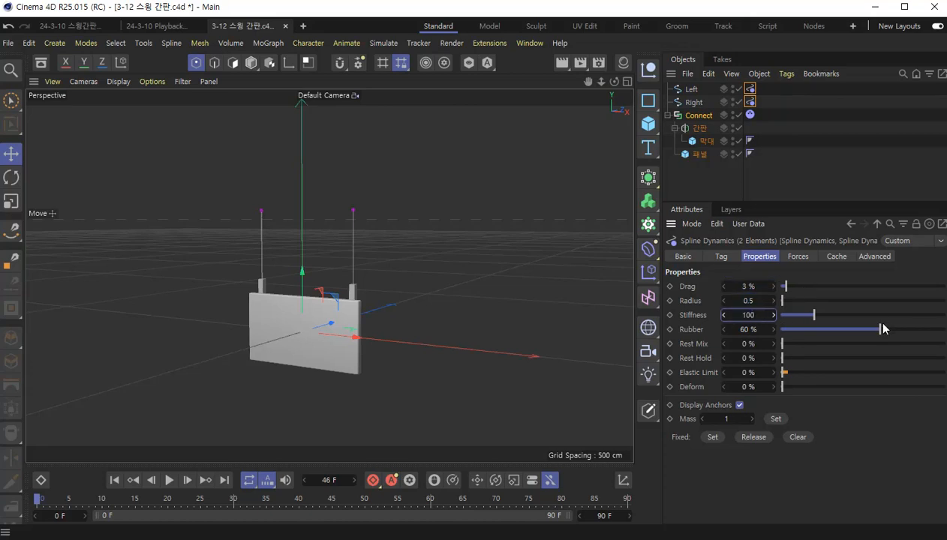
pyautogui.press('Return')
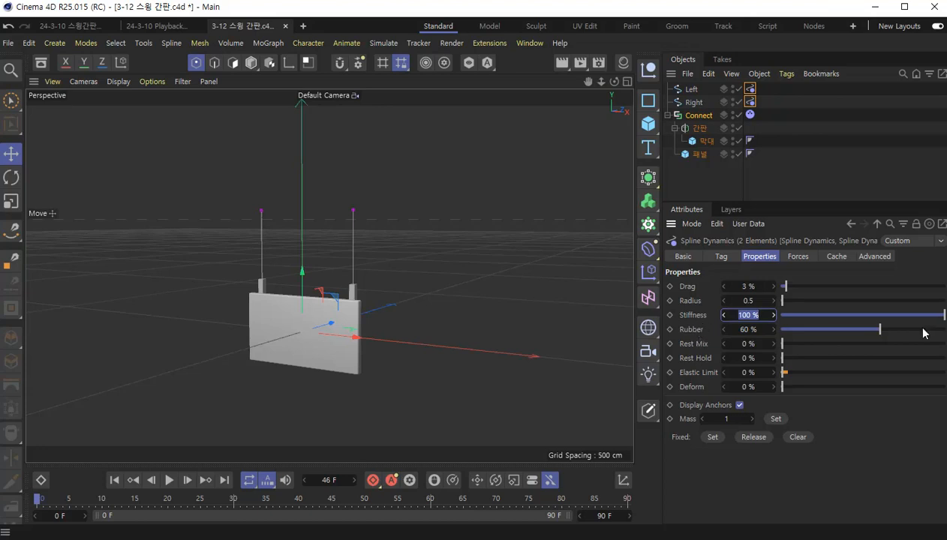
pyautogui.click(689, 315)
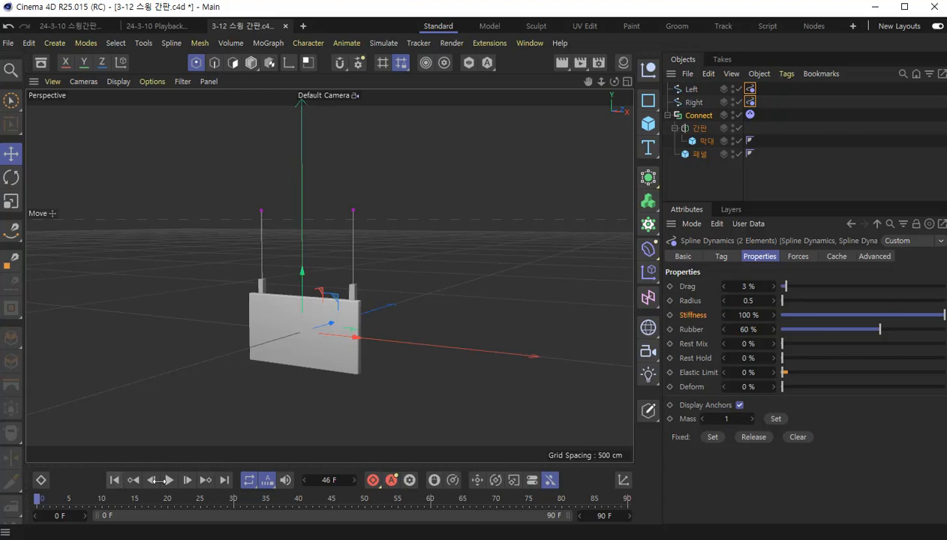
pyautogui.click(170, 480)
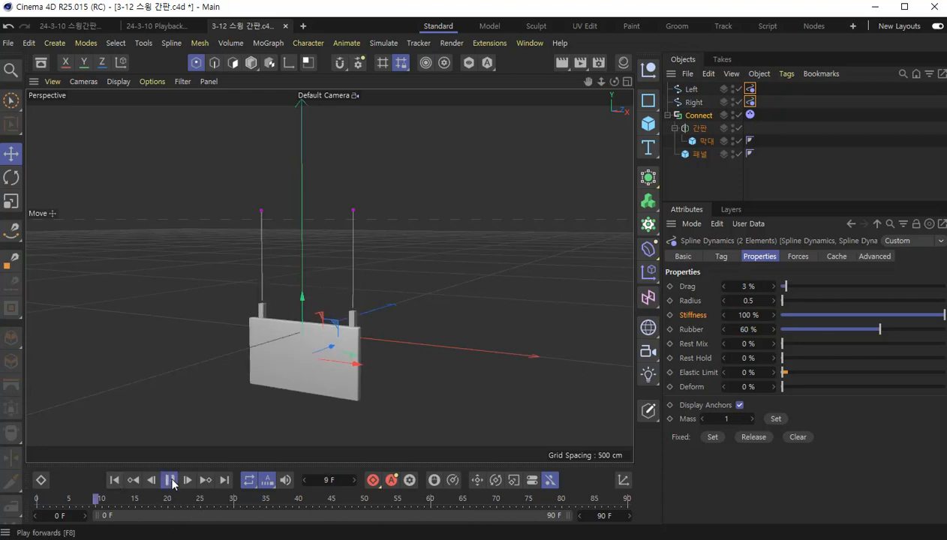
pyautogui.click(114, 480)
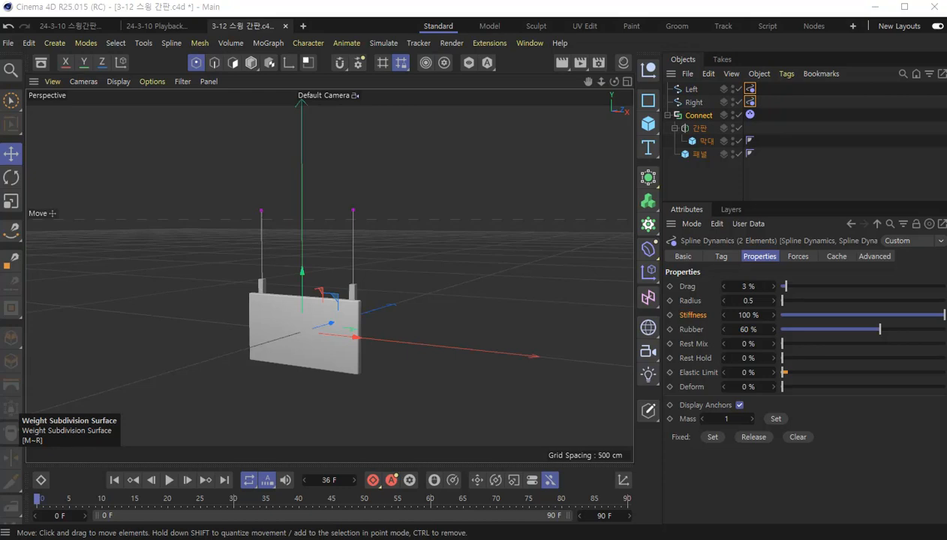
# - Add a Hair Constraint tag to the Left spline and assign the Connect object as its constraint Object
pyautogui.click(691, 90)
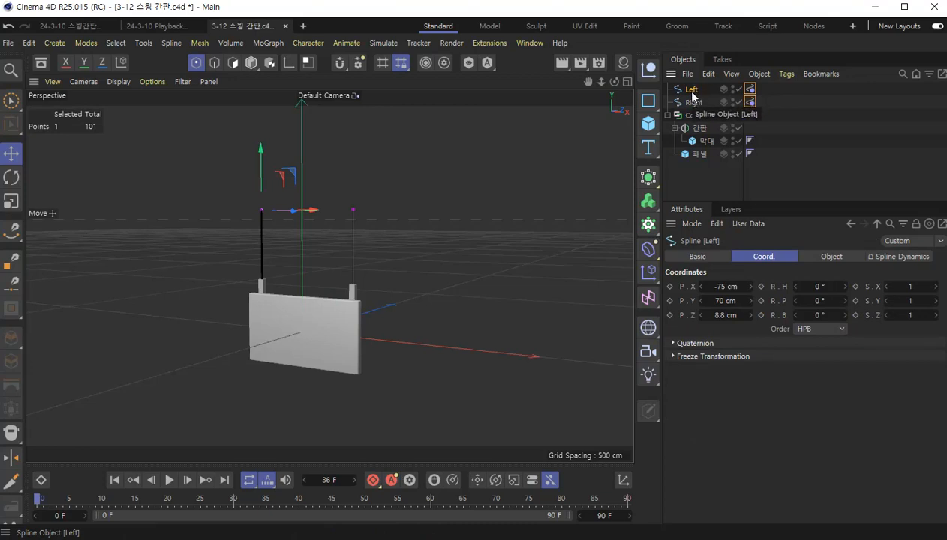
pyautogui.rightClick(692, 95)
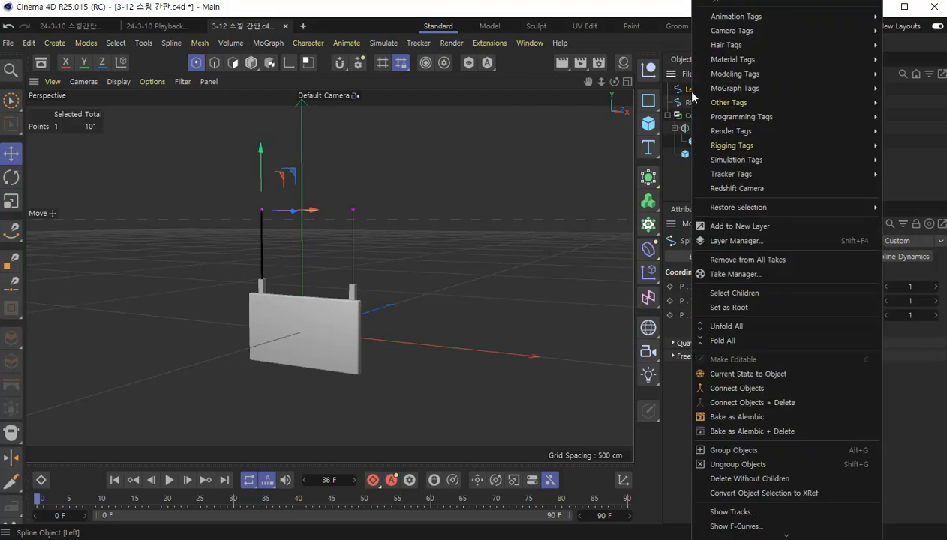
pyautogui.moveTo(743, 42)
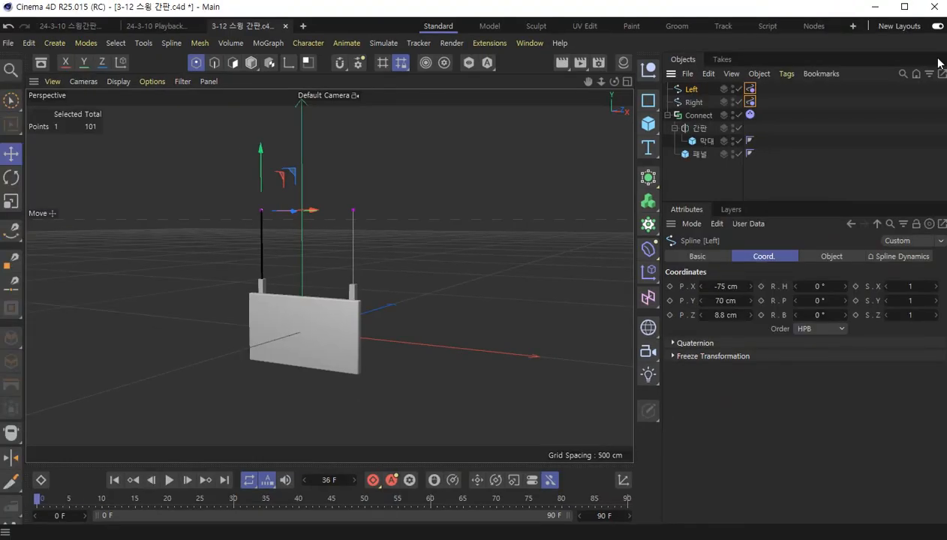
pyautogui.rightClick(393, 126)
pyautogui.moveTo(763, 46)
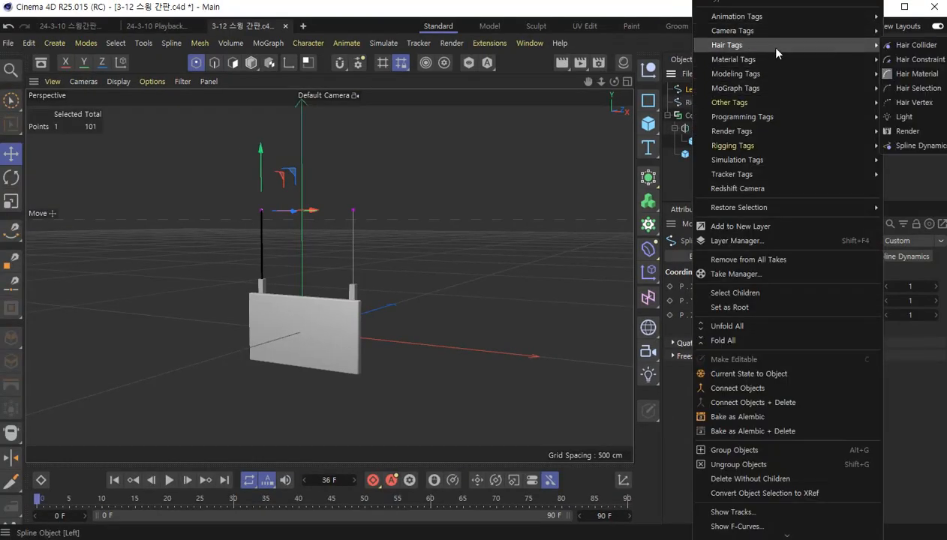
pyautogui.click(920, 59)
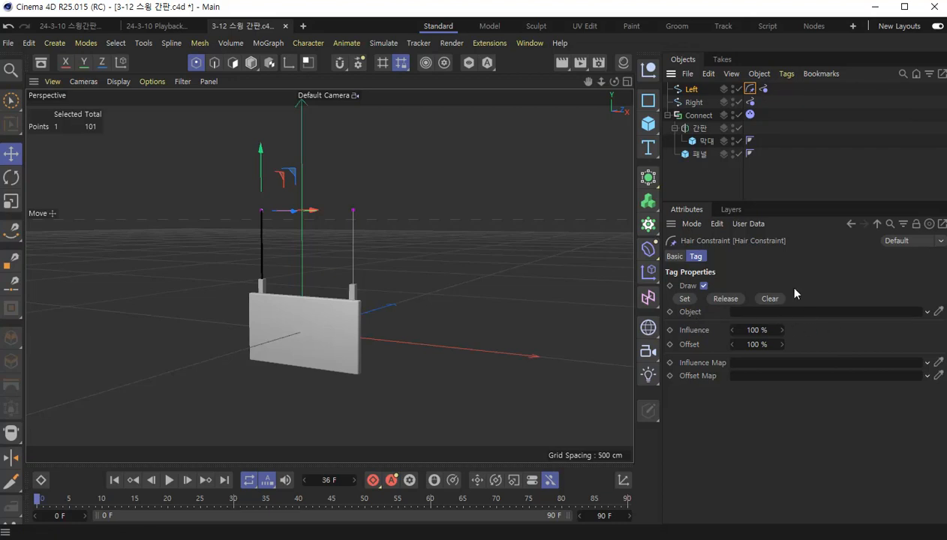
pyautogui.moveTo(696, 115); pyautogui.dragTo(746, 315)
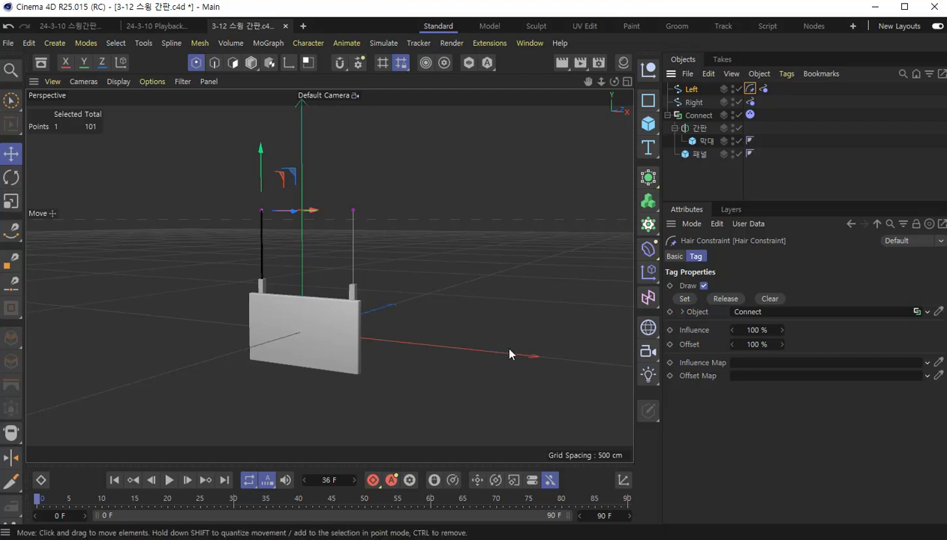
# - Play the animation briefly to check the Left spline's constraint and return to the first frame
pyautogui.click(171, 484)
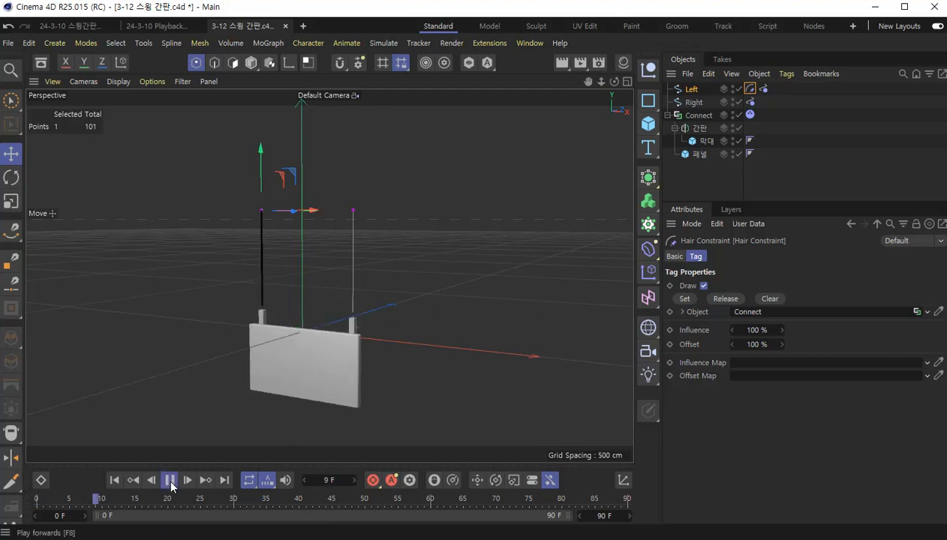
pyautogui.click(170, 483)
pyautogui.click(118, 481)
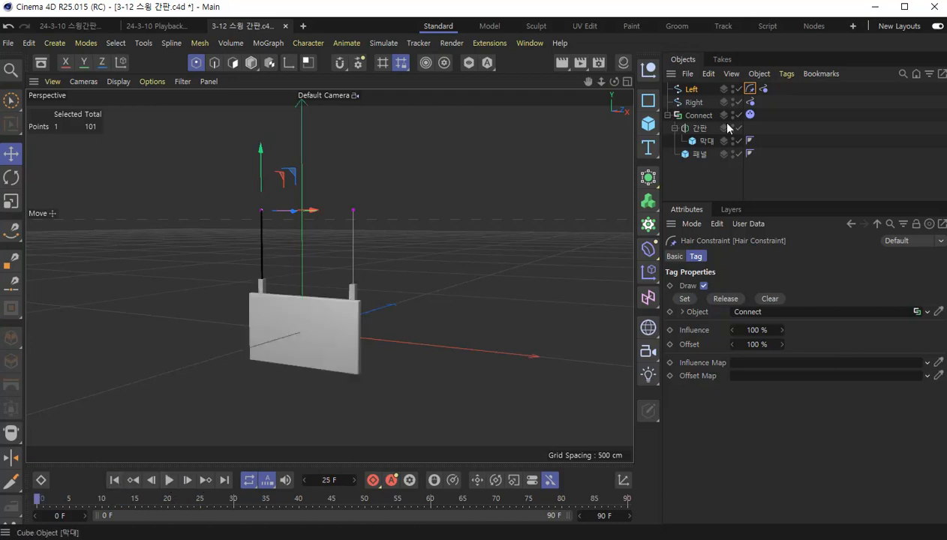
# - Select the bottommost point of the Left spline, where it meets the top of the bar
pyautogui.click(691, 90)
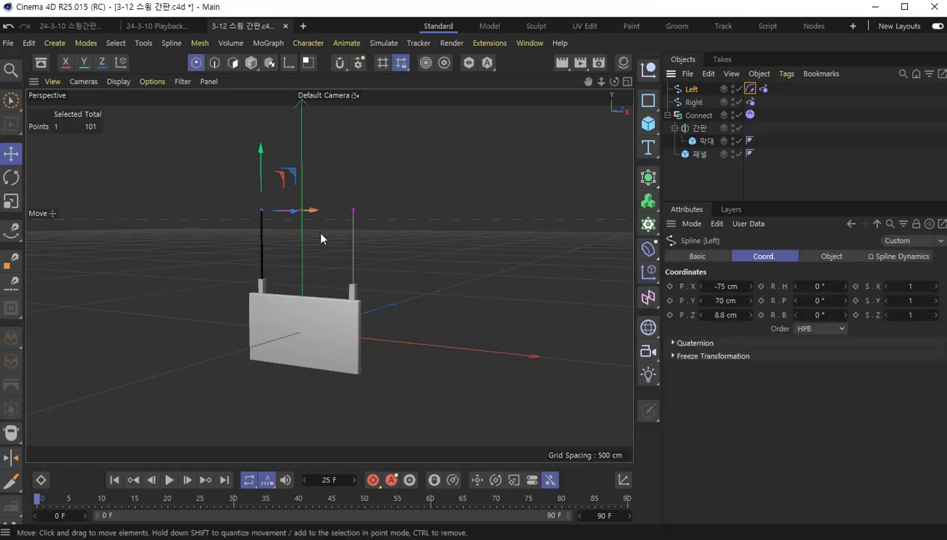
pyautogui.scroll(3, 256, 283)
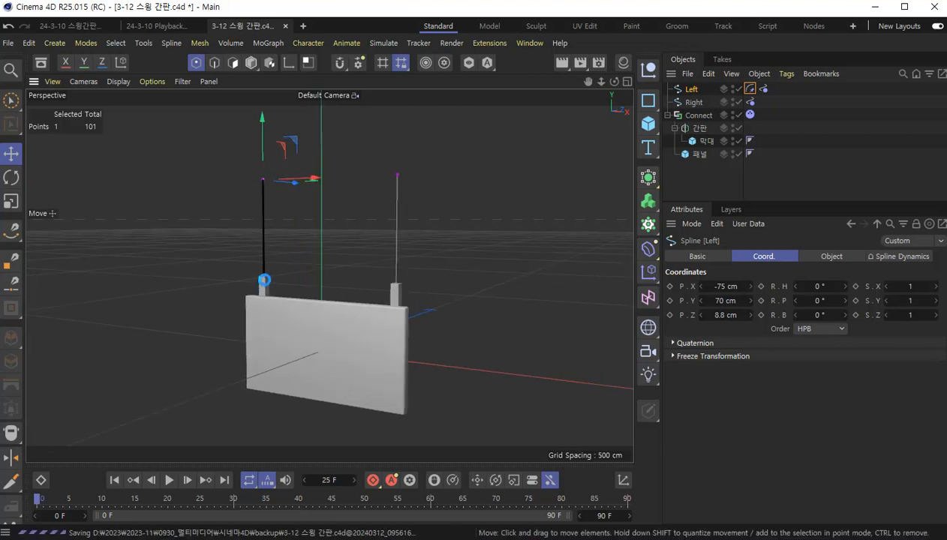
pyautogui.scroll(6, 262, 280)
pyautogui.scroll(5, 261, 281)
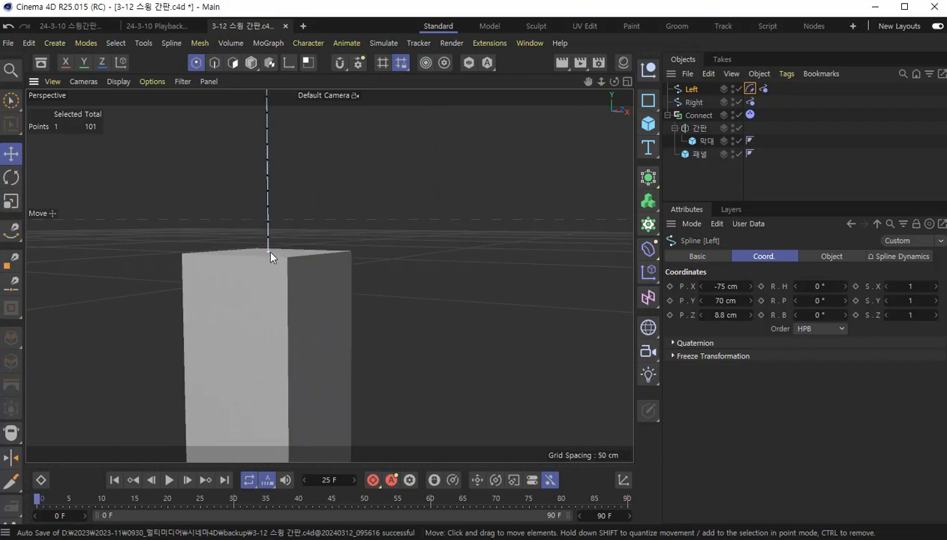
pyautogui.click(267, 250)
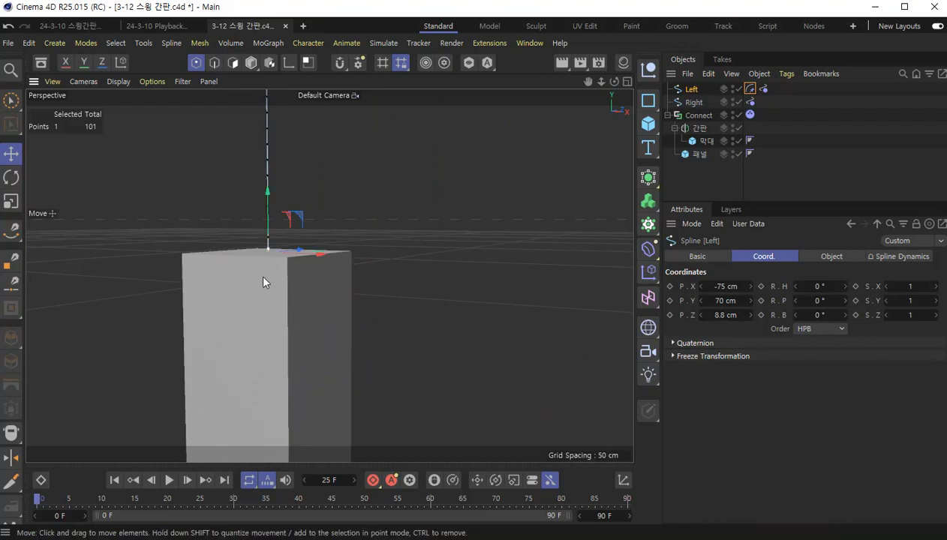
pyautogui.keyDown('alt'); pyautogui.moveTo(269, 254); pyautogui.dragTo(304, 331); pyautogui.keyUp('alt')
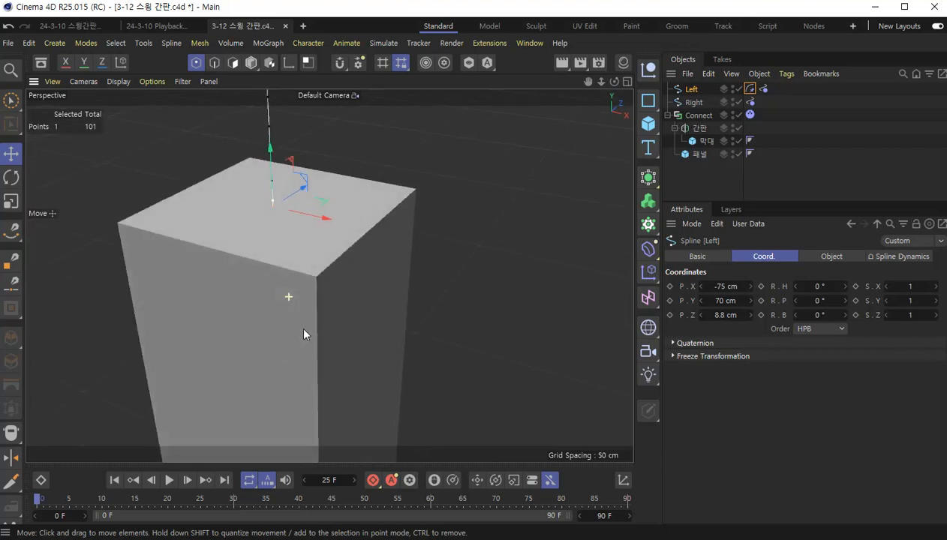
# - Turn off editor and render visibility for the 막대 cube and the Connect object to expose the spline's lower end
pyautogui.click(738, 116)
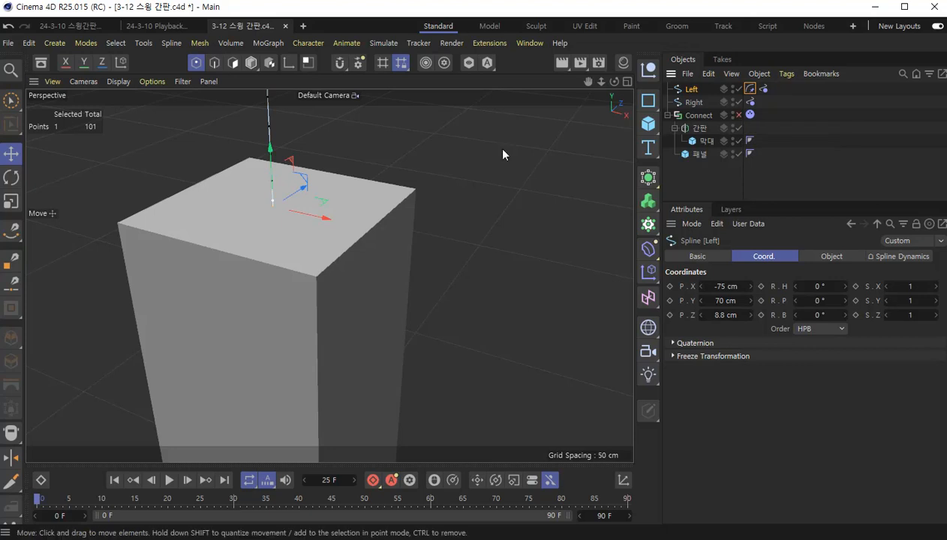
pyautogui.keyDown('alt'); pyautogui.doubleClick(733, 142); pyautogui.keyUp('alt')
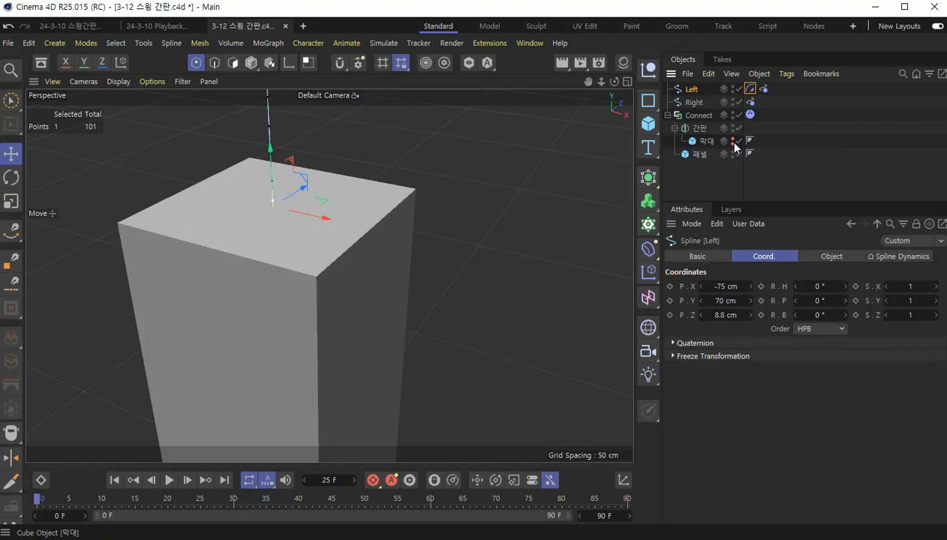
pyautogui.click(698, 184)
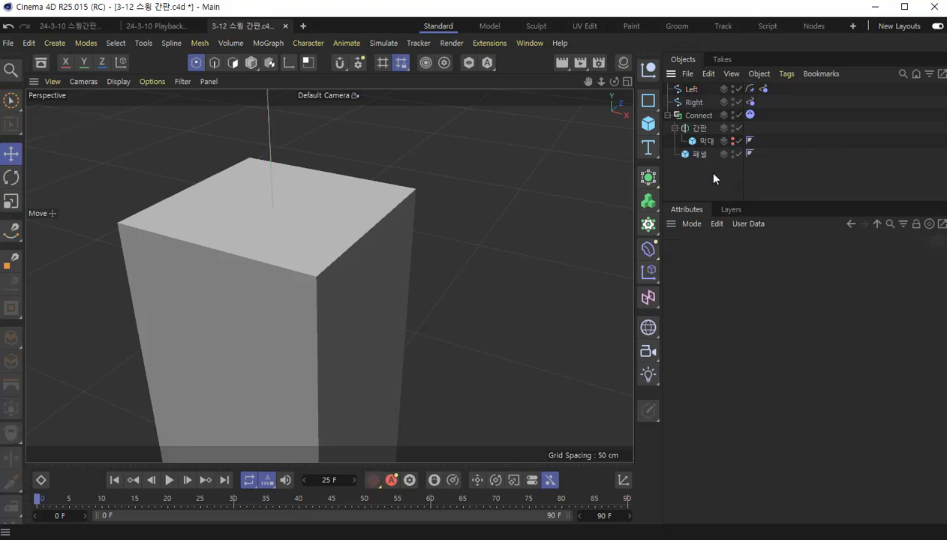
pyautogui.scroll(-10, 341, 219)
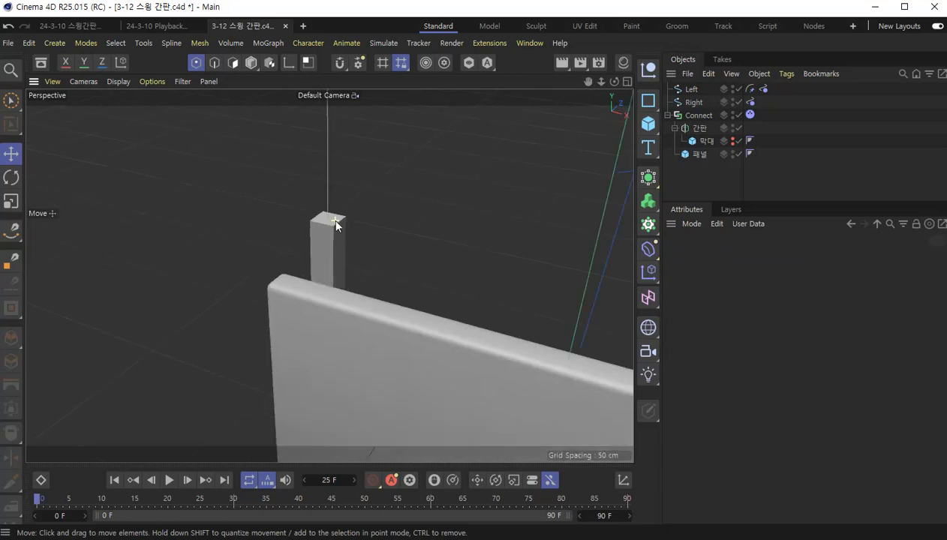
pyautogui.doubleClick(732, 113)
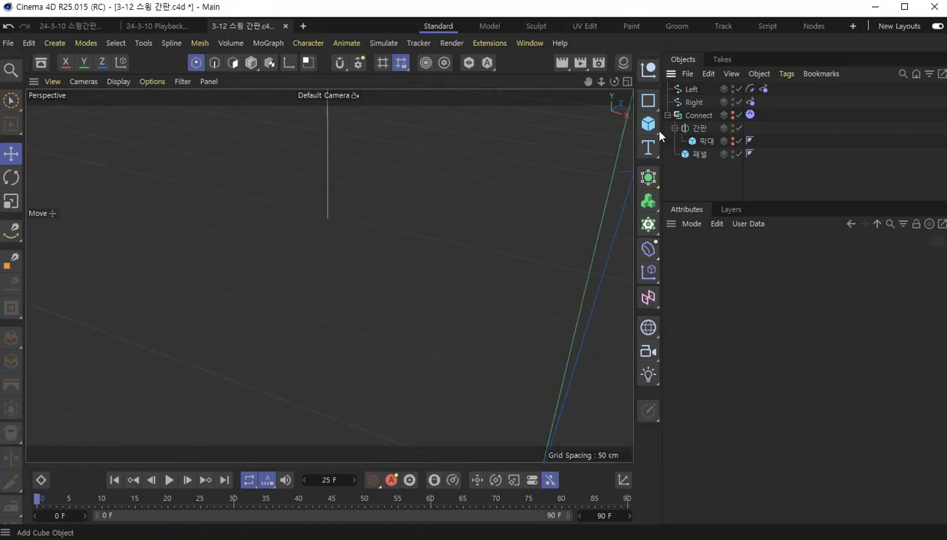
# - Select the point at the Left spline's lower end and set it as anchored to Connect in its Hair Constraint tag
pyautogui.click(689, 89)
pyautogui.scroll(7, 324, 220)
pyautogui.click(313, 189)
pyautogui.click(303, 175)
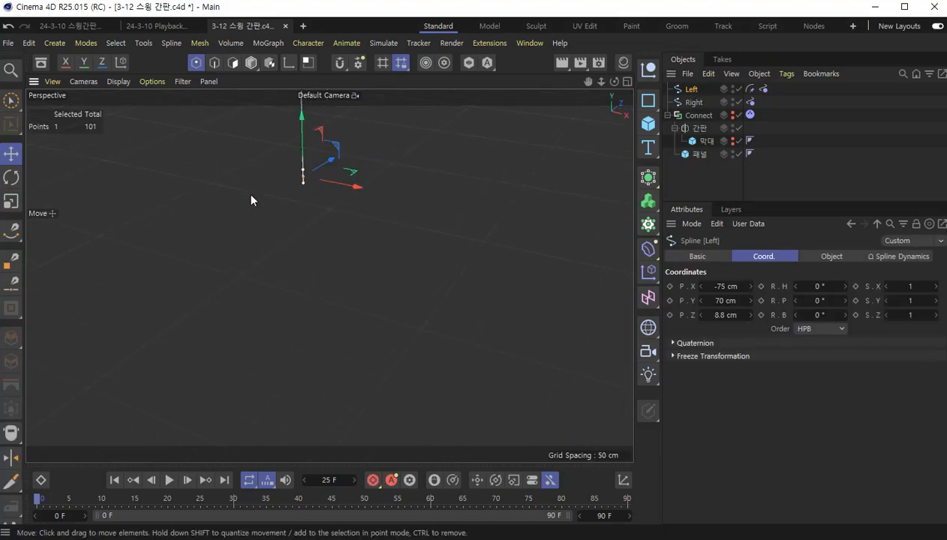
pyautogui.click(749, 91)
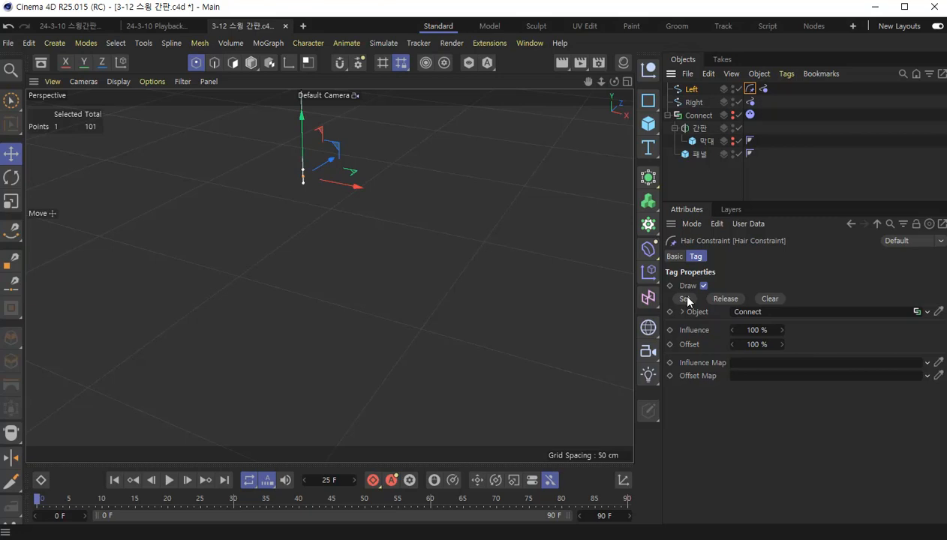
pyautogui.click(688, 298)
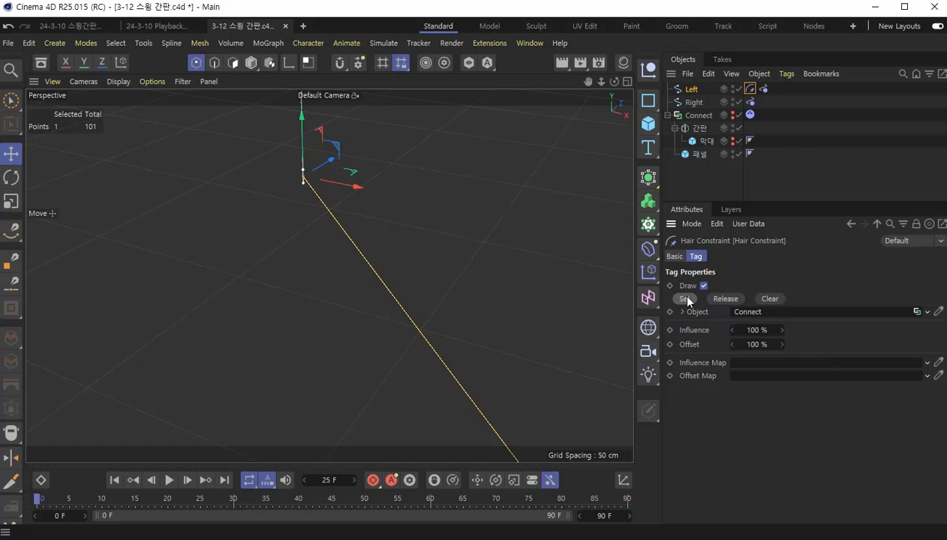
# - Copy the Left spline's Hair Constraint tag onto the Right spline, keeping the original on Left
pyautogui.scroll(-10, 419, 240)
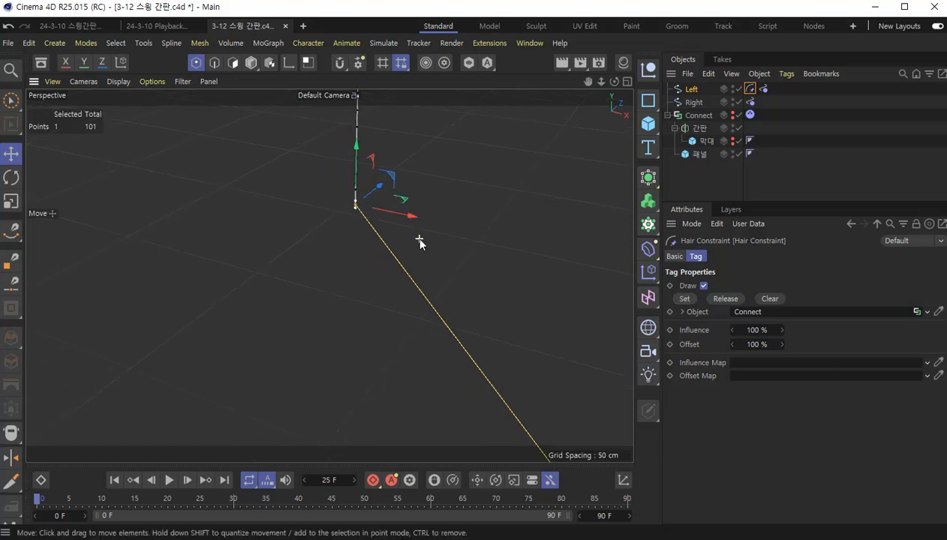
pyautogui.scroll(-1, 420, 240)
pyautogui.scroll(-7, 551, 296)
pyautogui.keyDown('alt'); pyautogui.moveTo(571, 317); pyautogui.dragTo(478, 296, button='middle'); pyautogui.keyUp('alt')
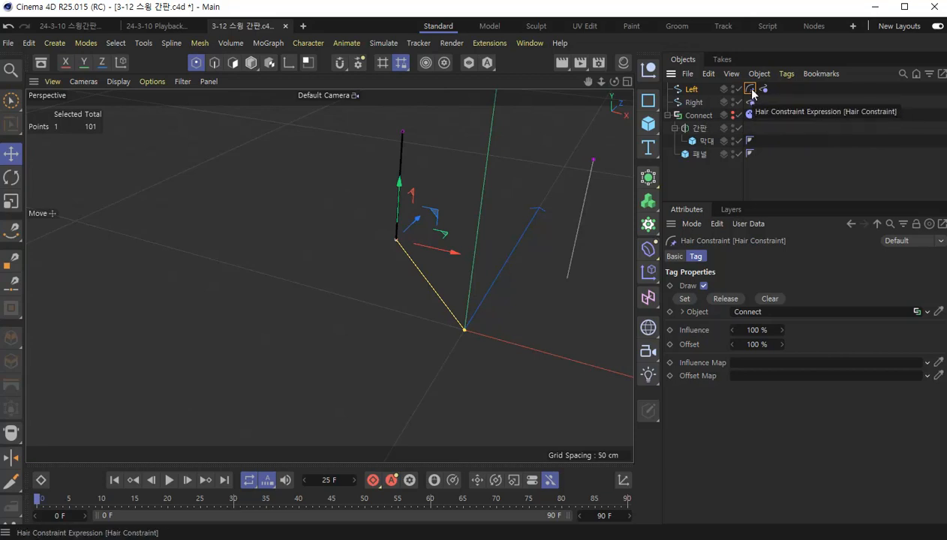
pyautogui.keyDown('ctrl'); pyautogui.moveTo(752, 89); pyautogui.dragTo(747, 102); pyautogui.keyUp('ctrl')
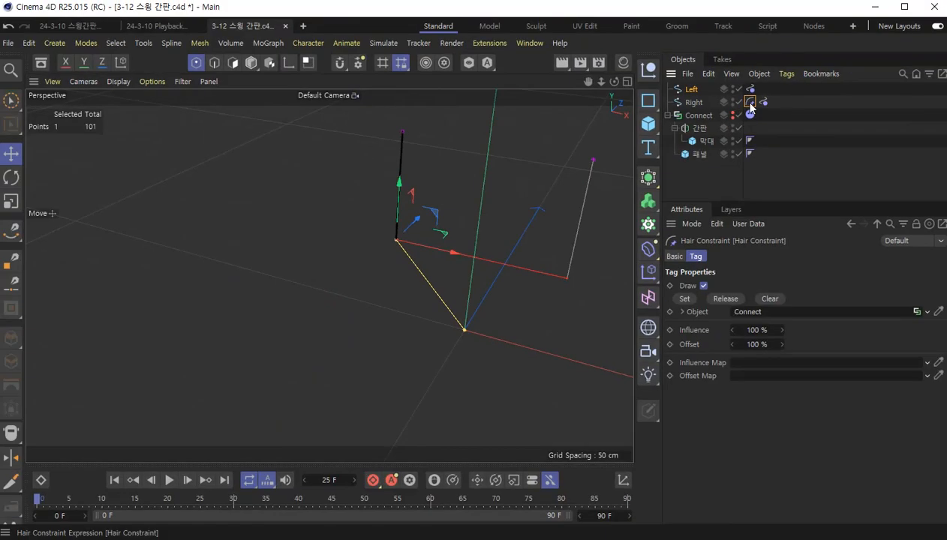
pyautogui.hotkey('ctrl', 'z')
pyautogui.keyDown('ctrl'); pyautogui.moveTo(752, 90); pyautogui.dragTo(765, 109); pyautogui.keyUp('ctrl')
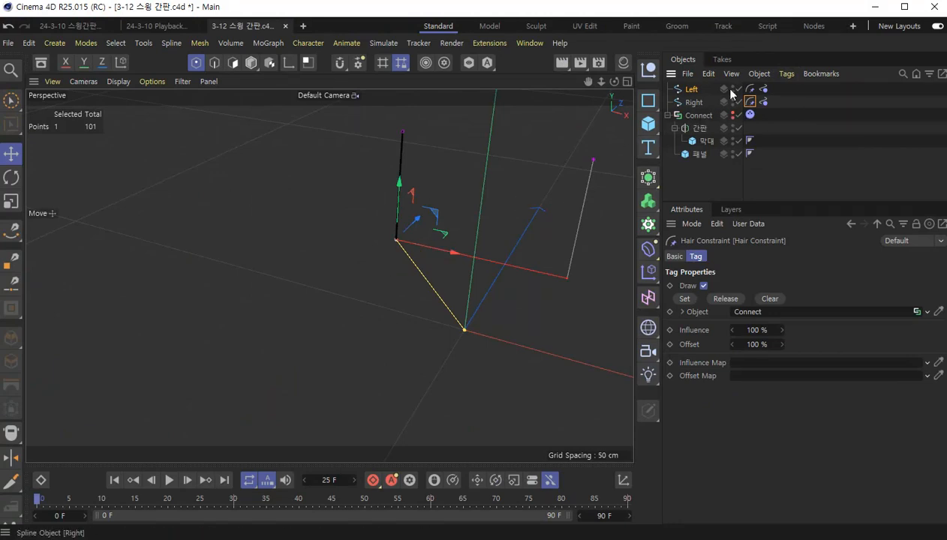
# - Select the bottommost point of the Right spline and set it as anchored to Connect in its Hair Constraint tag
pyautogui.click(692, 102)
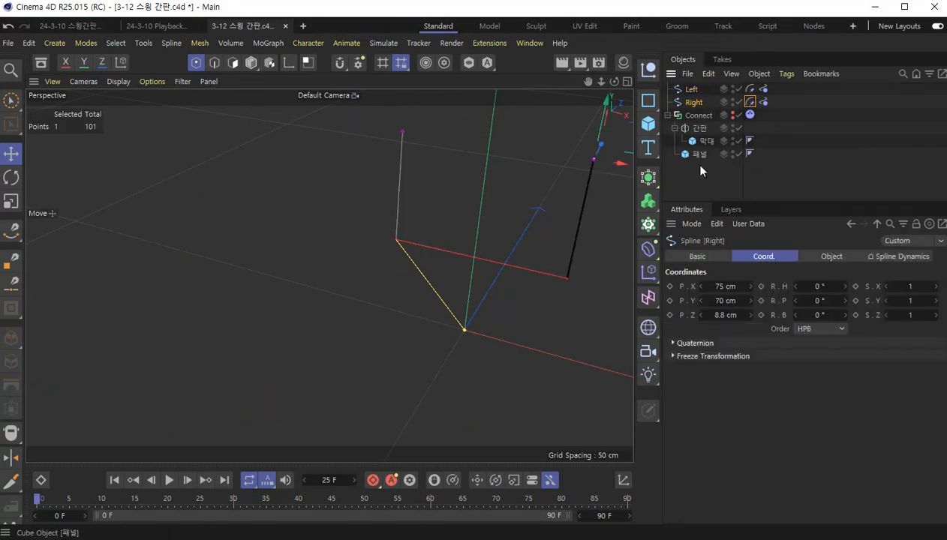
pyautogui.scroll(8, 558, 283)
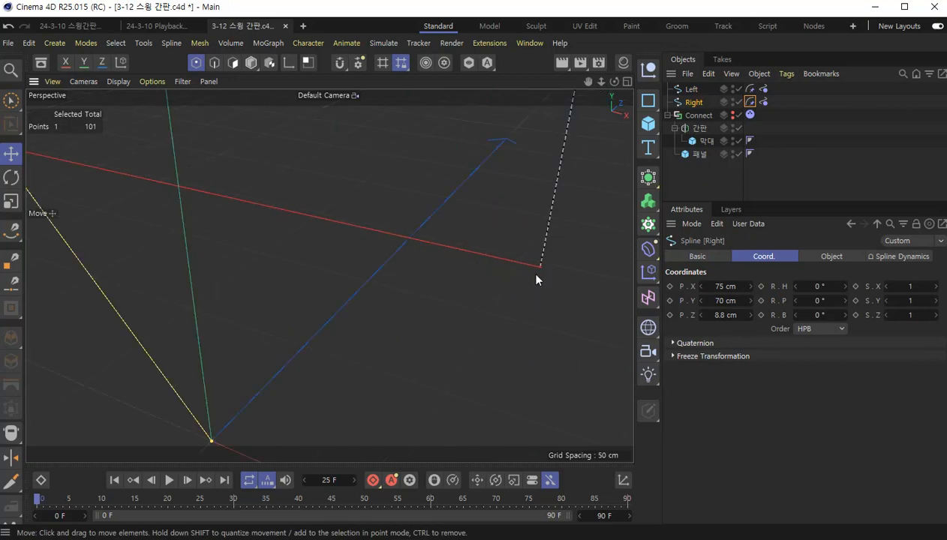
pyautogui.click(541, 268)
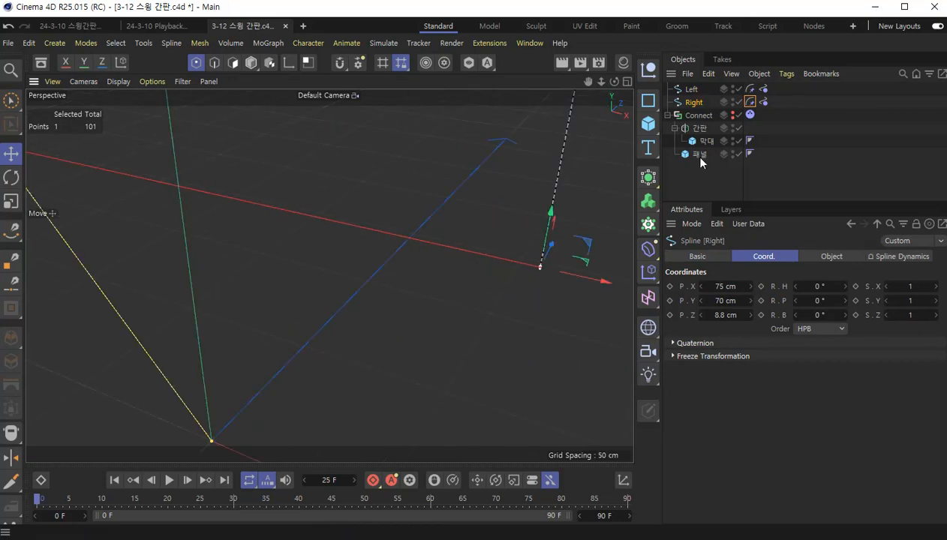
pyautogui.click(749, 103)
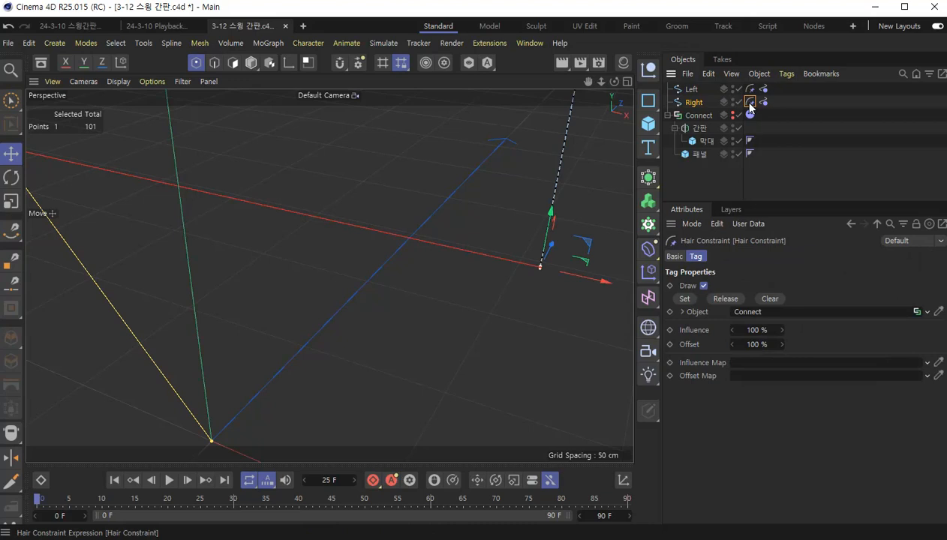
pyautogui.click(682, 299)
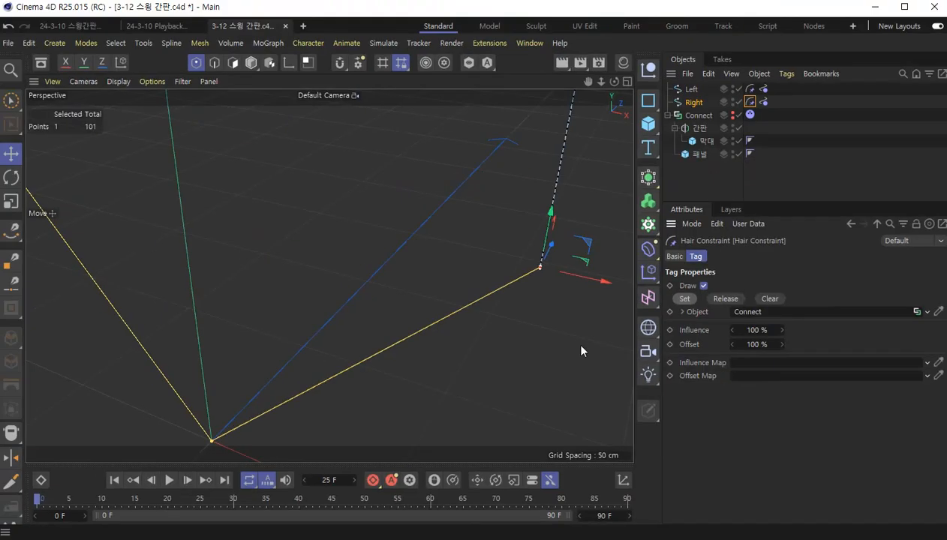
# - Restore the editor and render visibility of the Connect object and the 막대 cube
pyautogui.scroll(-8, 53, 261)
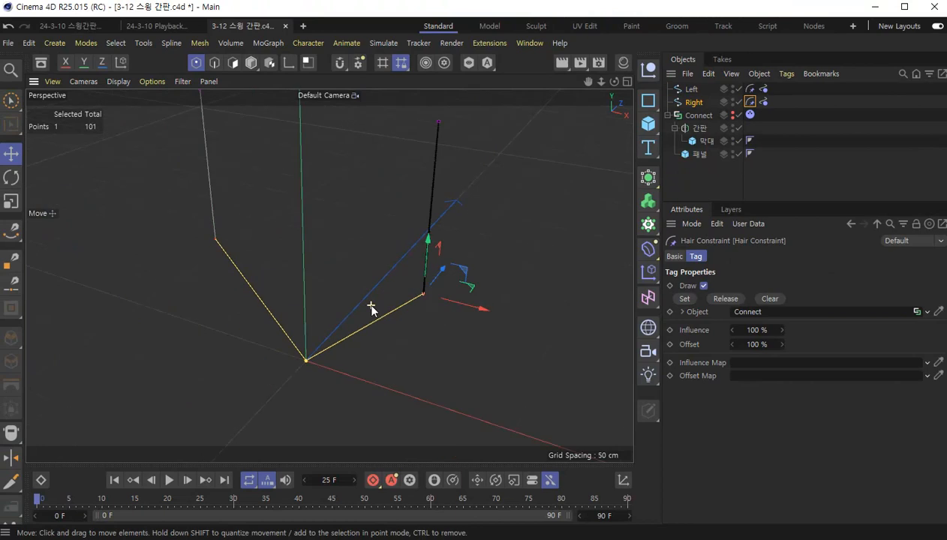
pyautogui.click(733, 115)
pyautogui.scroll(-5, 389, 346)
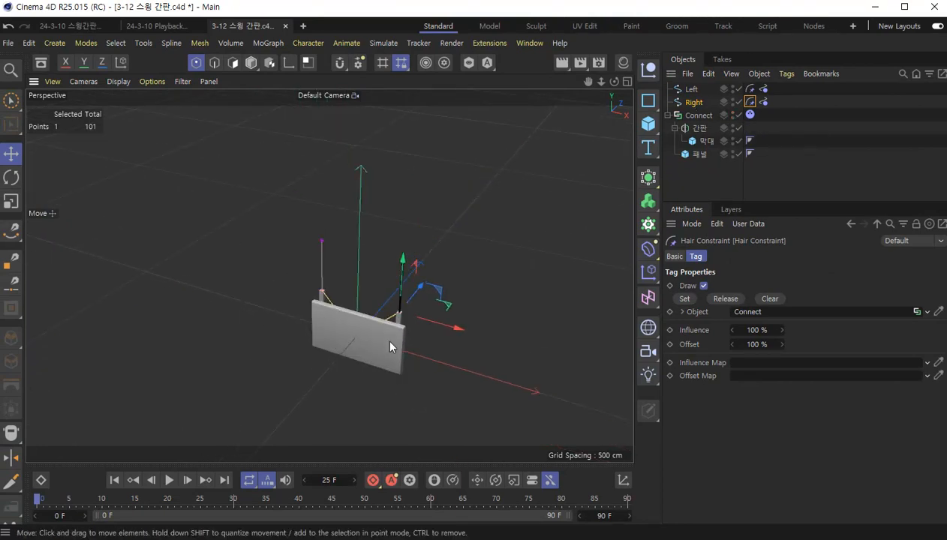
# - Play the simulation twice and examine from the side how the sign hangs on the two splines
pyautogui.press('F8')
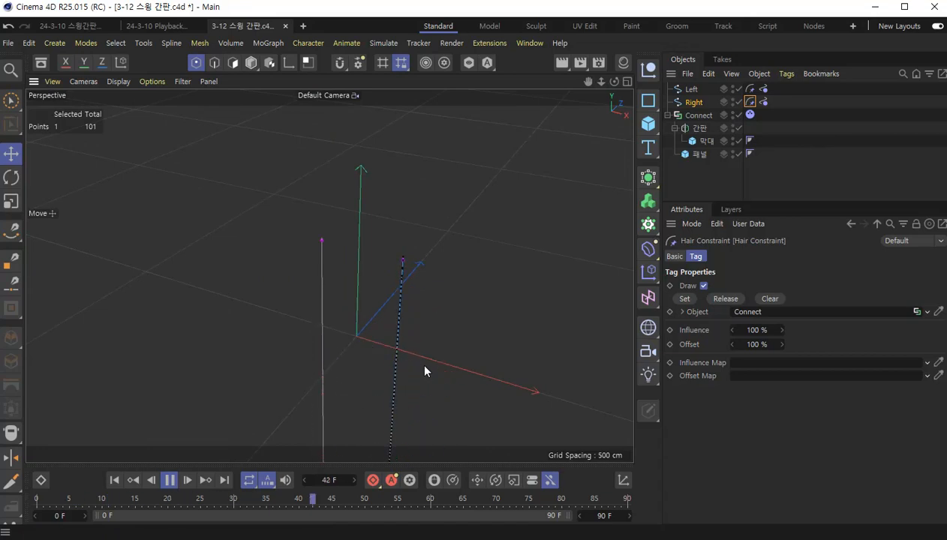
pyautogui.press('F8')
pyautogui.scroll(-3, 371, 357)
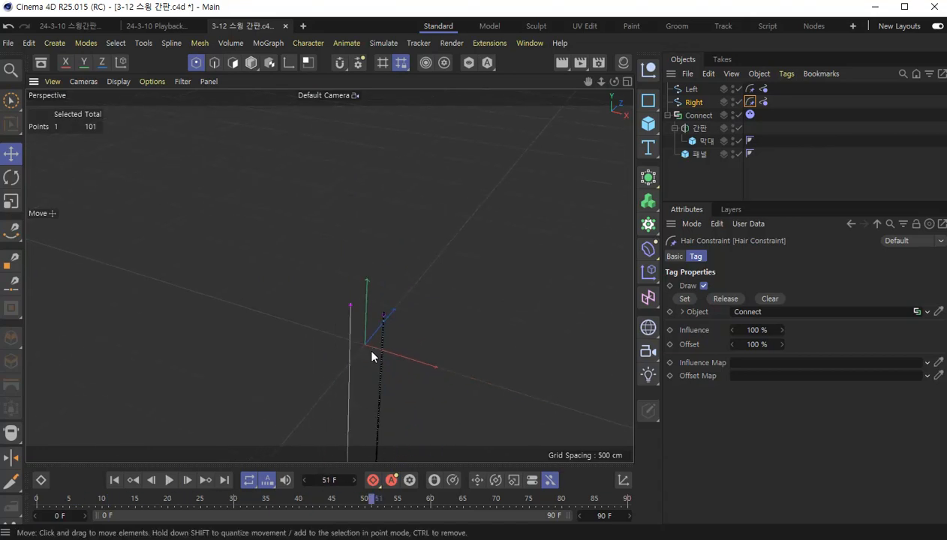
pyautogui.keyDown('alt'); pyautogui.moveTo(385, 430); pyautogui.dragTo(361, 370); pyautogui.keyUp('alt')
pyautogui.scroll(-2, 338, 372)
pyautogui.keyDown('alt'); pyautogui.moveTo(361, 371); pyautogui.dragTo(374, 334, button='middle'); pyautogui.keyUp('alt')
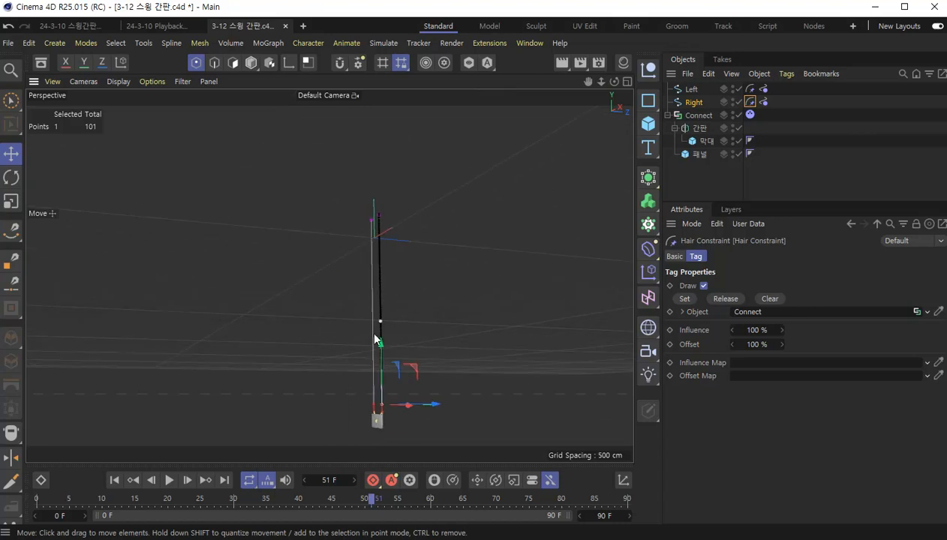
pyautogui.click(115, 480)
pyautogui.press('F8')
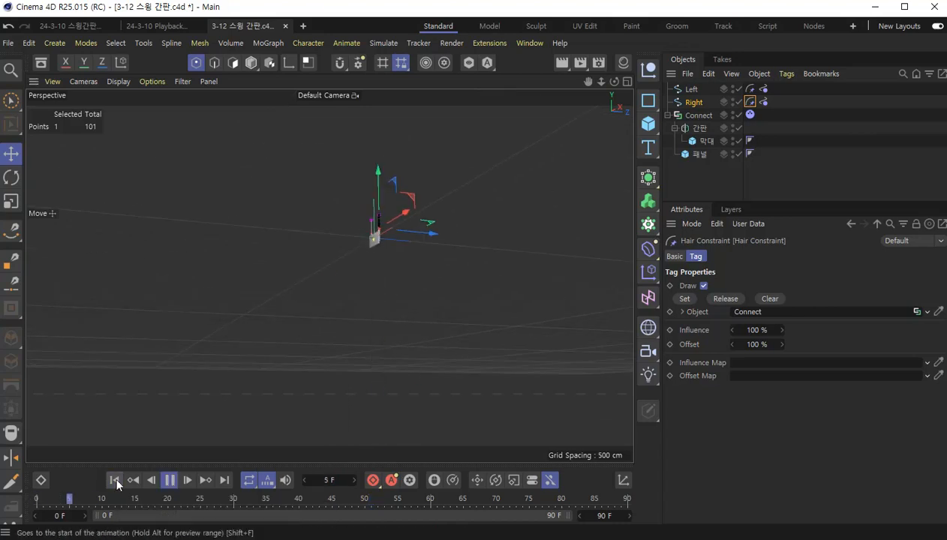
pyautogui.press('F8')
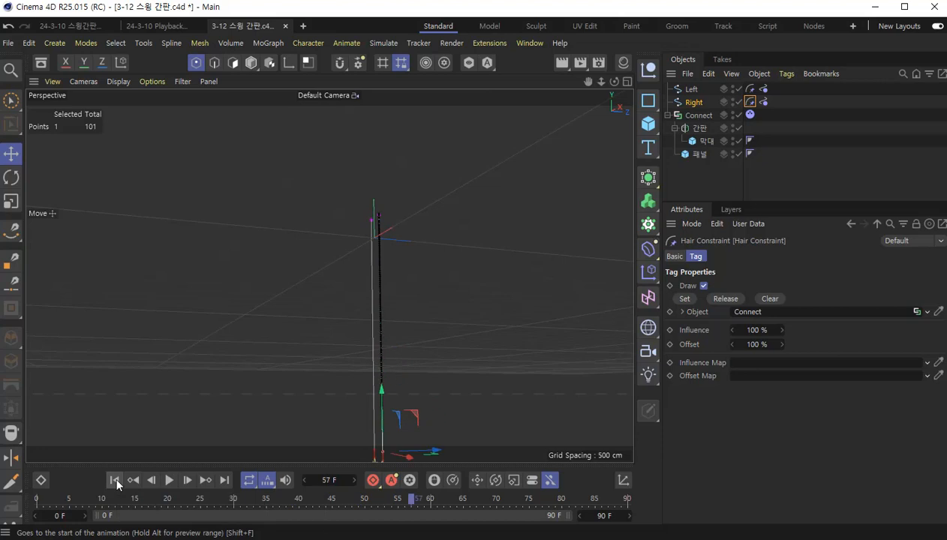
pyautogui.scroll(-5, 327, 277)
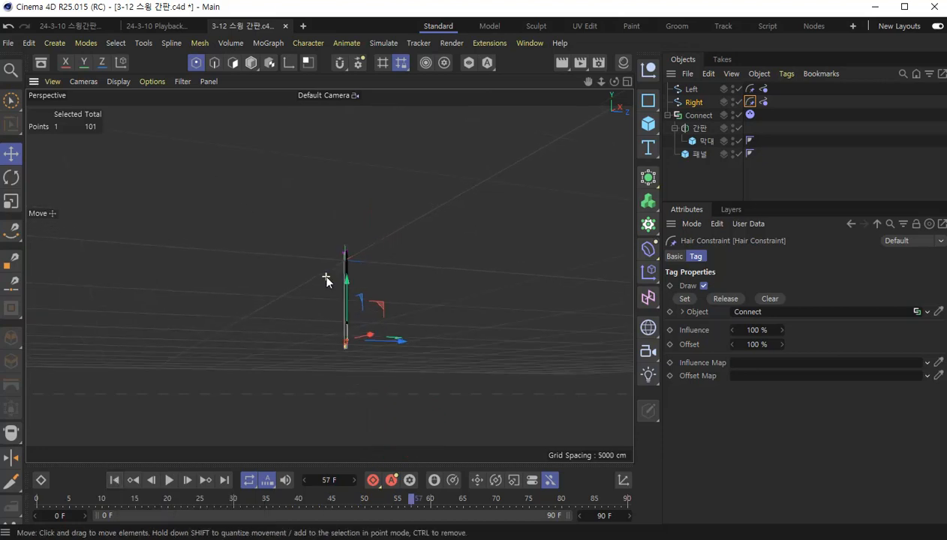
pyautogui.keyDown('alt'); pyautogui.moveTo(329, 275); pyautogui.dragTo(475, 357); pyautogui.keyUp('alt')
pyautogui.scroll(5, 304, 288)
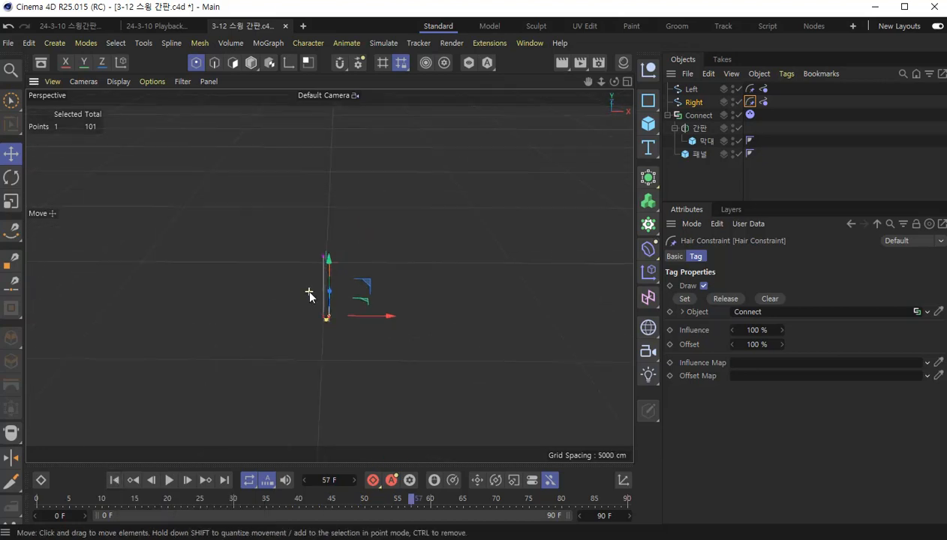
# - Replay the simulation from the first frame, examine the spline stretch from the front, and return to the start
pyautogui.click(114, 481)
pyautogui.press('F8')
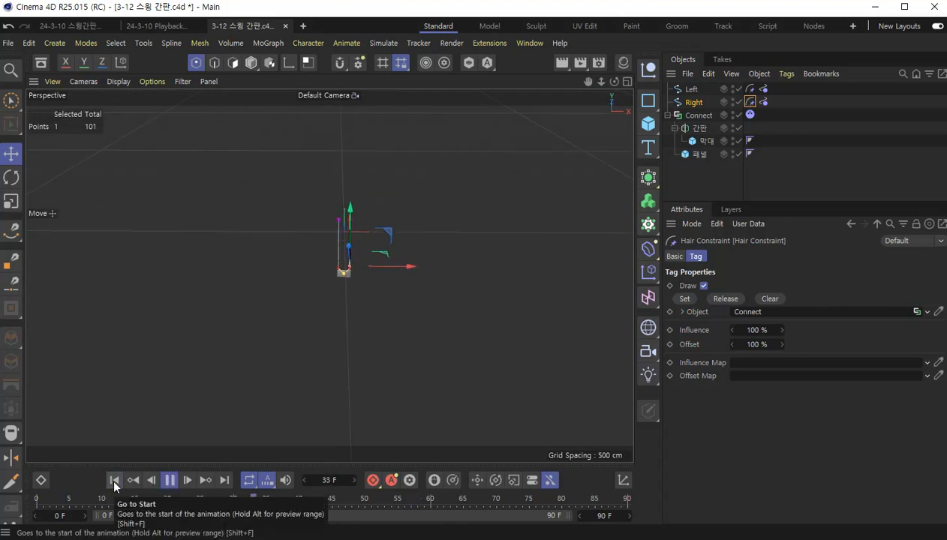
pyautogui.press('F8')
pyautogui.scroll(3, 320, 289)
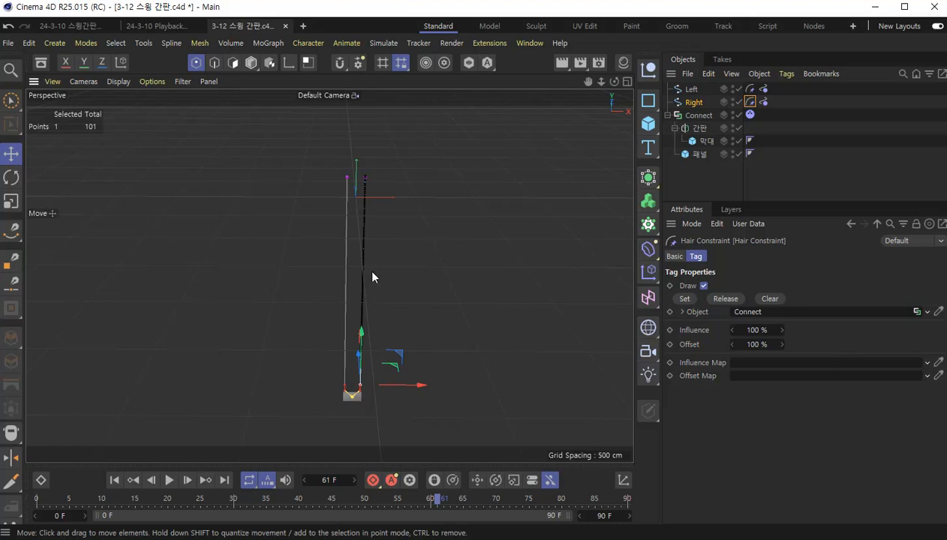
pyautogui.click(114, 480)
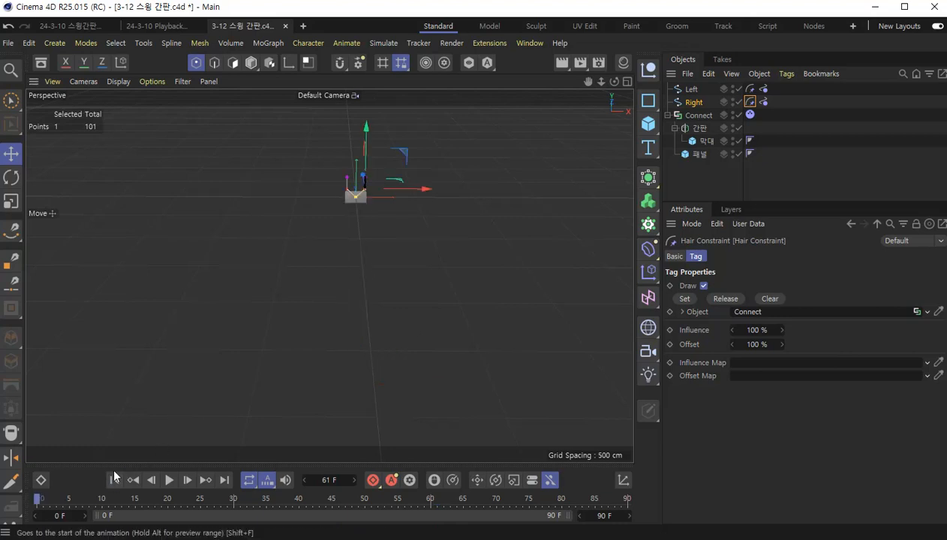
pyautogui.press('F8')
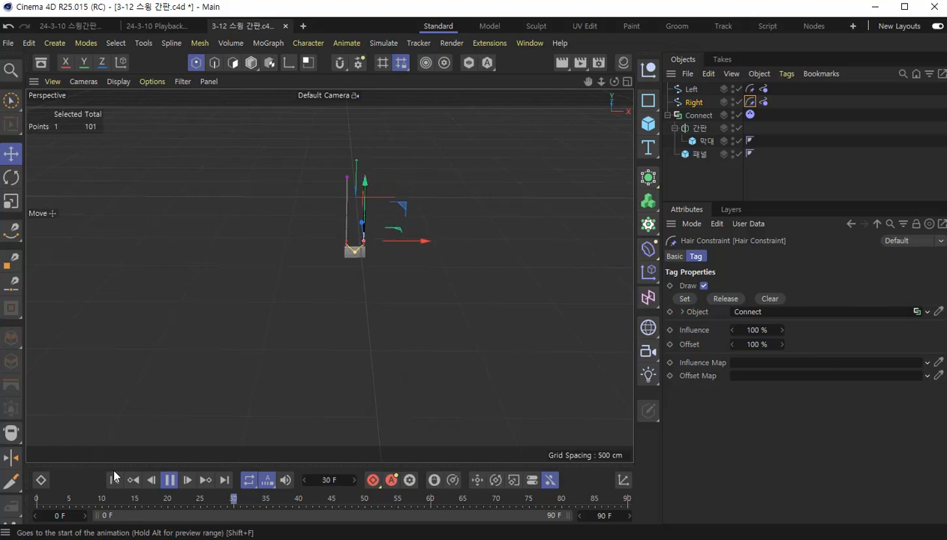
pyautogui.click(114, 480)
# - Review the Spline Dynamics properties of the Left and Right splines and the Right spline's Hair Constraint settings
pyautogui.scroll(5, 380, 186)
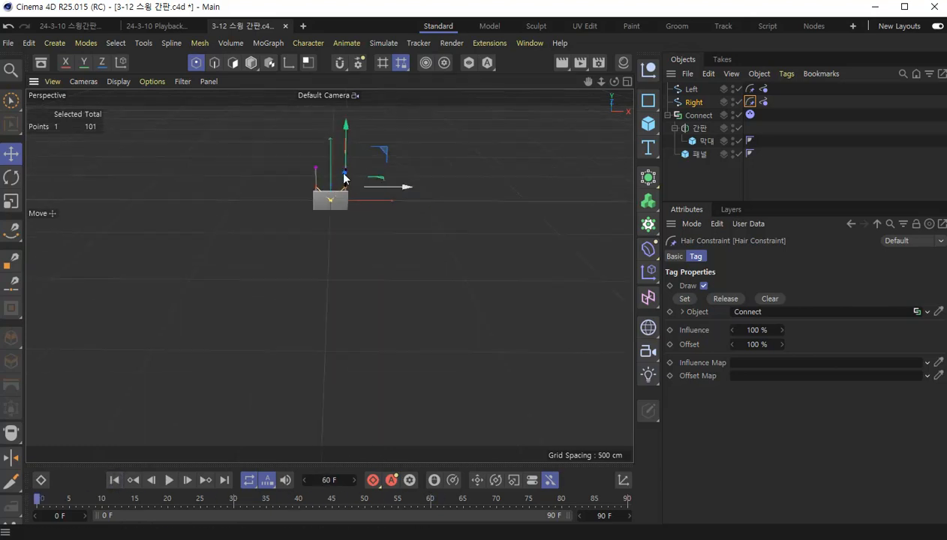
pyautogui.scroll(3, 349, 189)
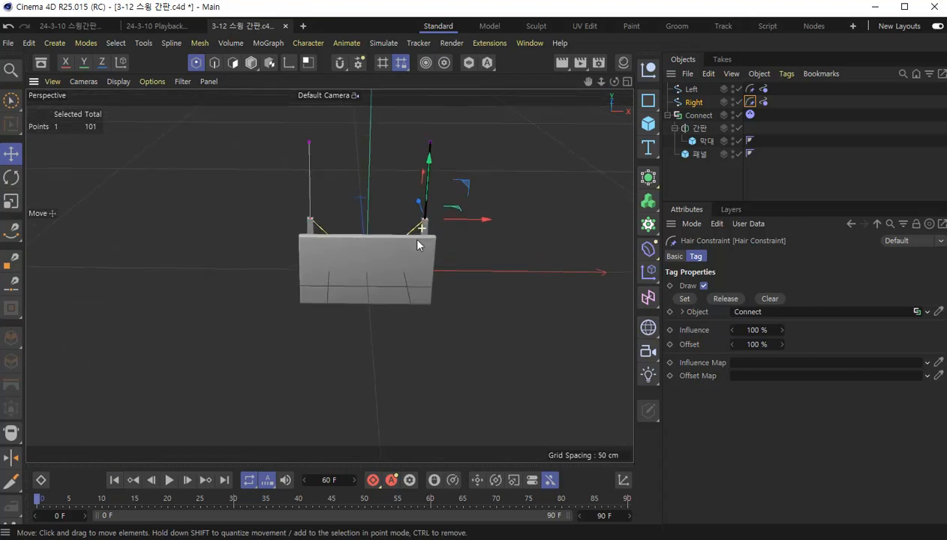
pyautogui.keyDown('alt'); pyautogui.moveTo(422, 228); pyautogui.dragTo(419, 228); pyautogui.keyUp('alt')
pyautogui.keyDown('alt'); pyautogui.moveTo(418, 228); pyautogui.dragTo(415, 289, button='middle'); pyautogui.keyUp('alt')
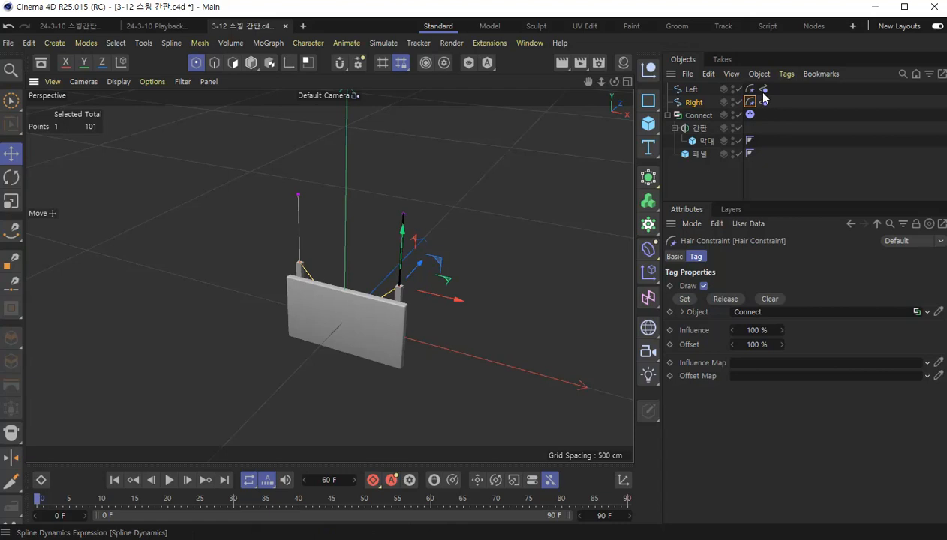
pyautogui.click(763, 90)
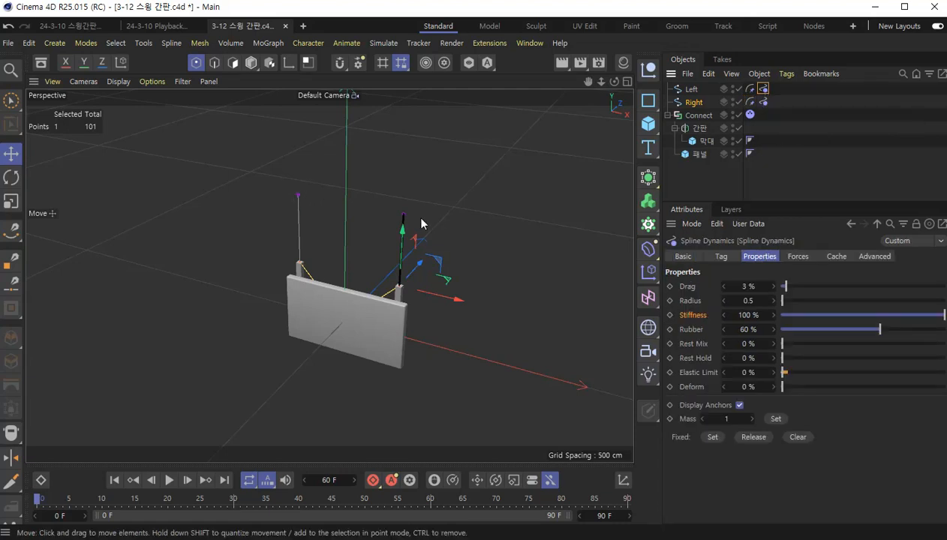
pyautogui.click(763, 102)
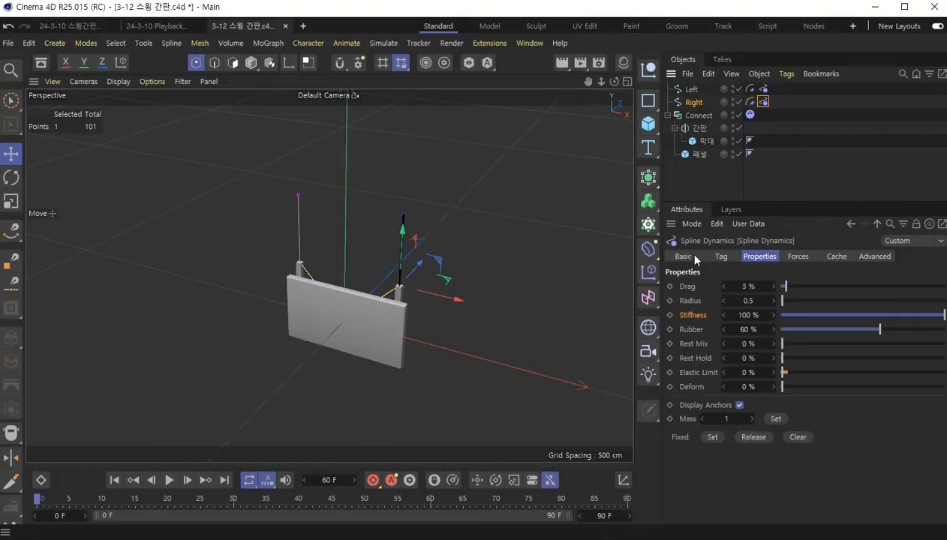
pyautogui.click(749, 101)
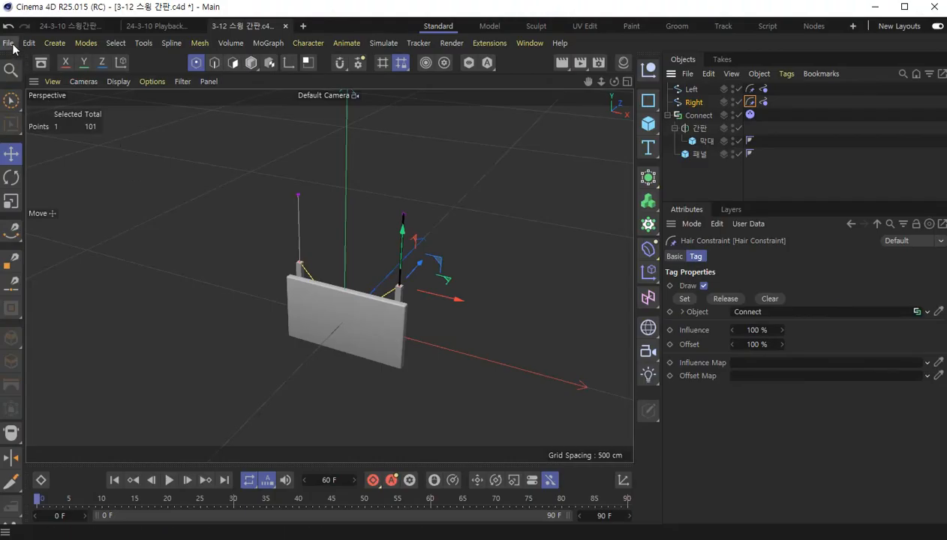
# - Save the hanging sign project under its existing file name
pyautogui.click(9, 42)
pyautogui.click(36, 171)
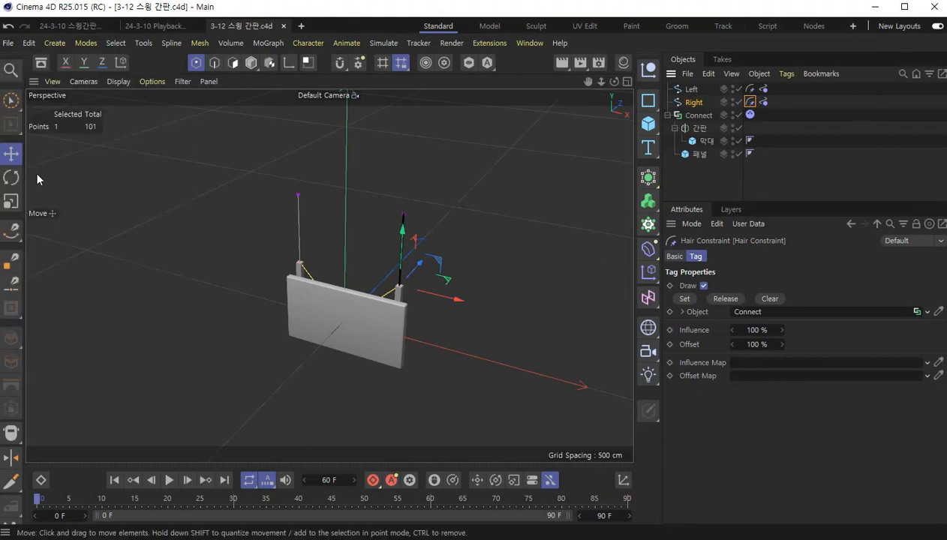
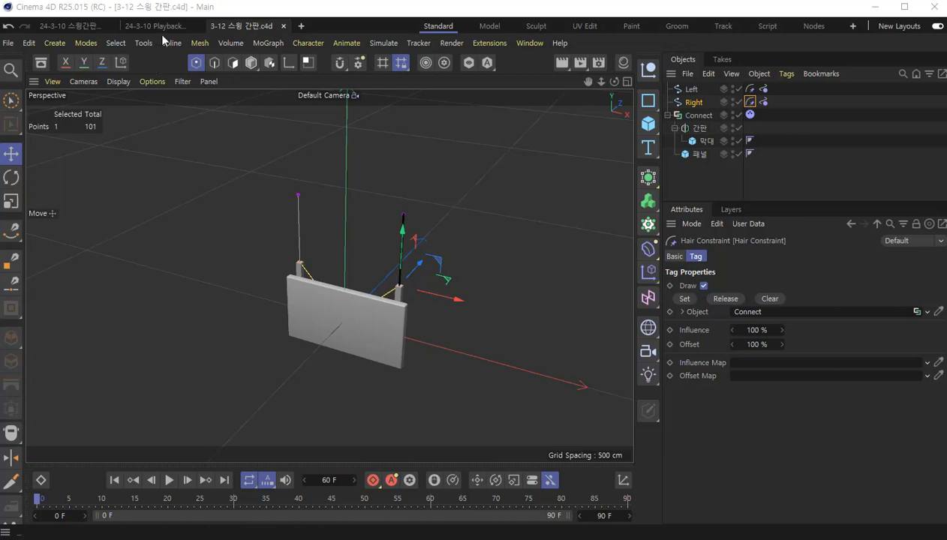
# - Add a dynamics Spring object and assign the Left spline as Object A and Connect as Object B
pyautogui.click(381, 44)
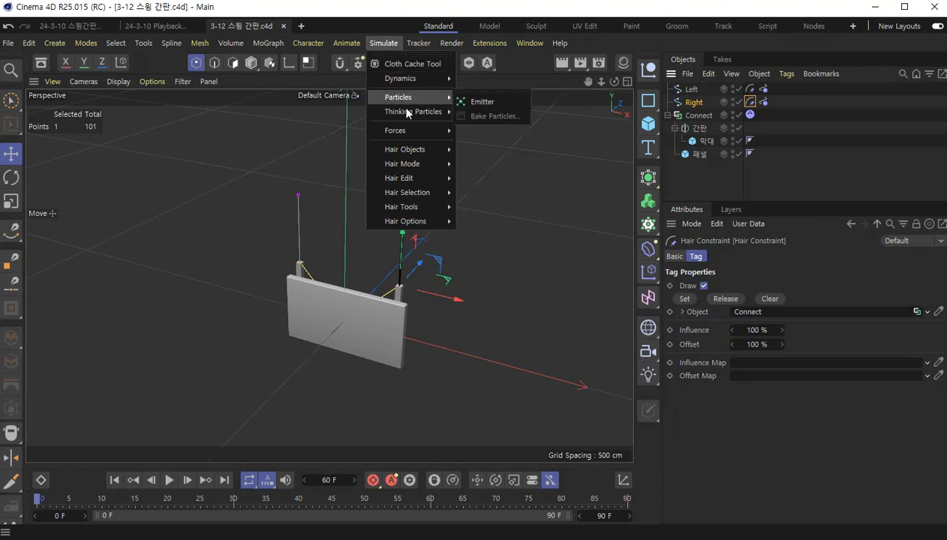
pyautogui.moveTo(414, 84)
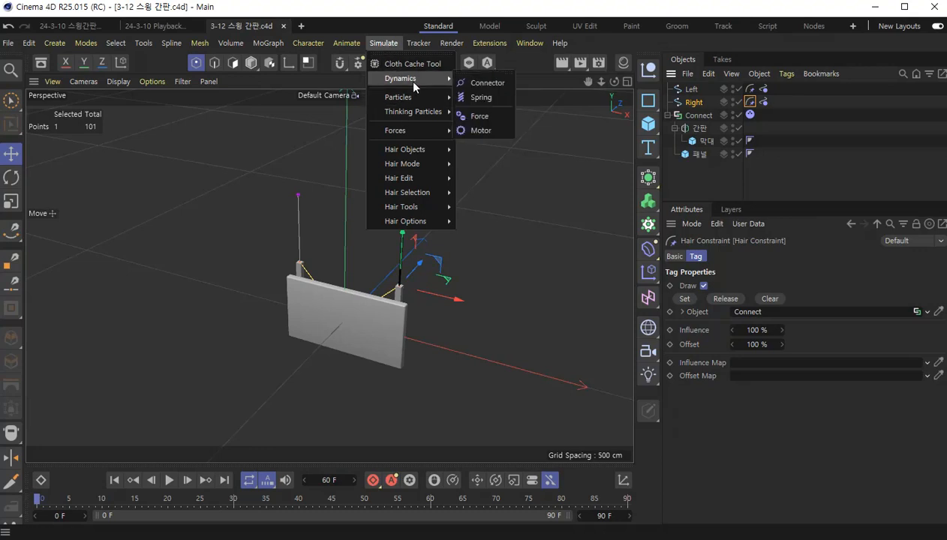
pyautogui.click(498, 101)
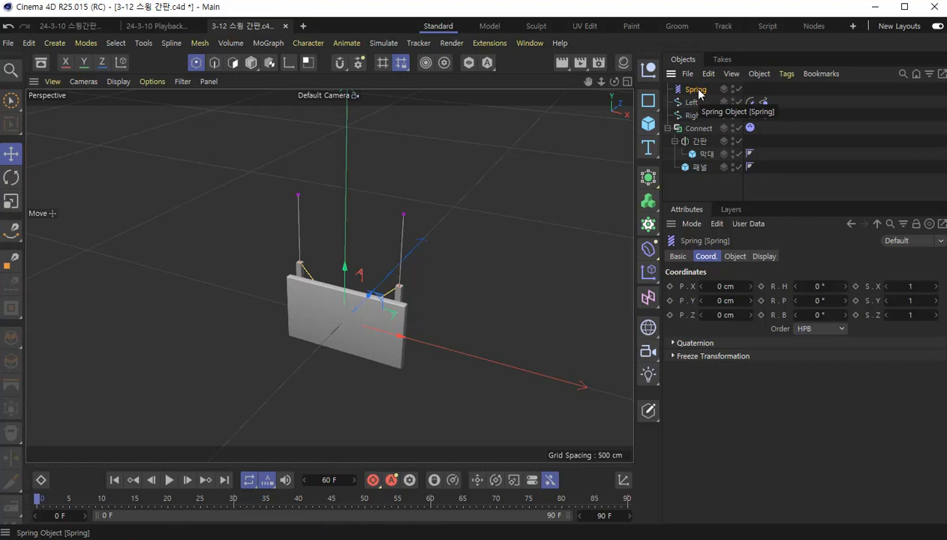
pyautogui.click(734, 255)
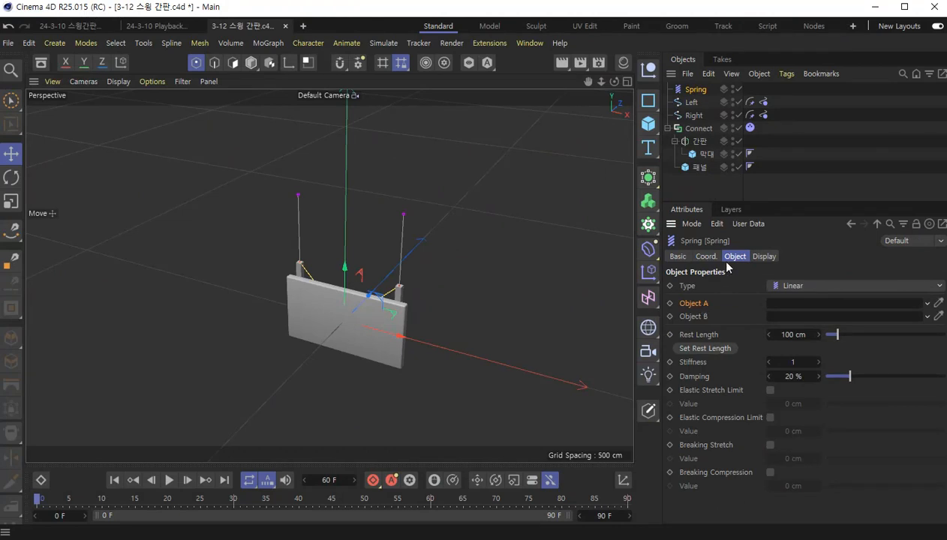
pyautogui.moveTo(691, 102); pyautogui.dragTo(774, 304)
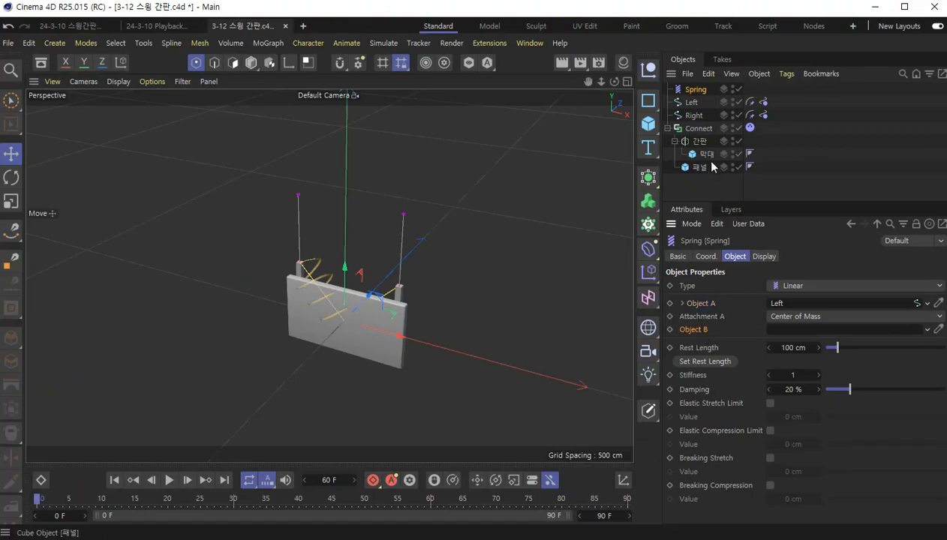
pyautogui.moveTo(698, 129); pyautogui.dragTo(790, 331)
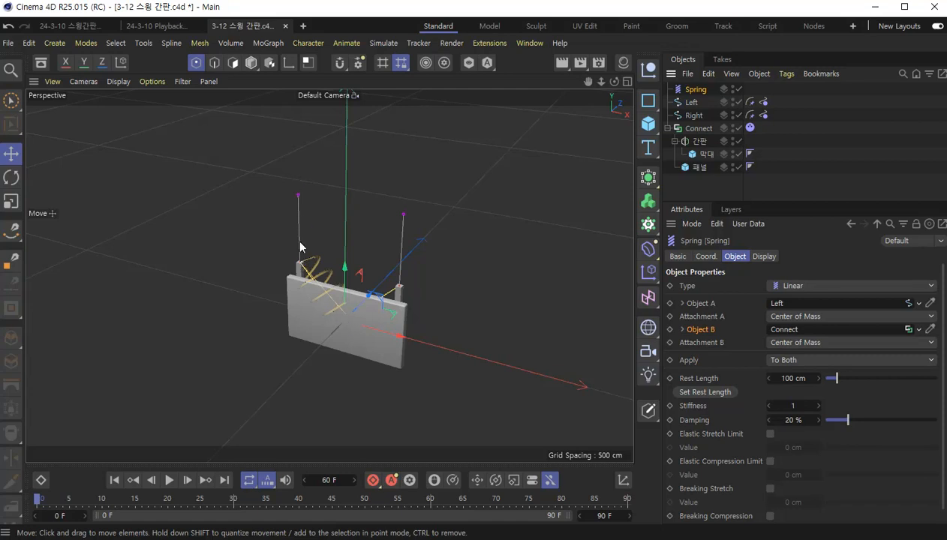
# - Set the spring's Attachment A to Polygon Point with index -1 on the Left spline
pyautogui.click(702, 305)
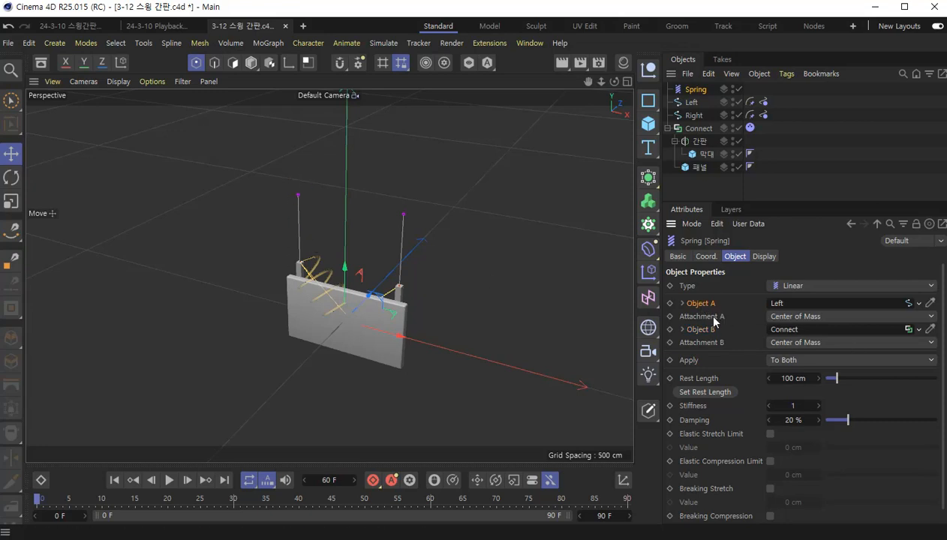
pyautogui.click(790, 318)
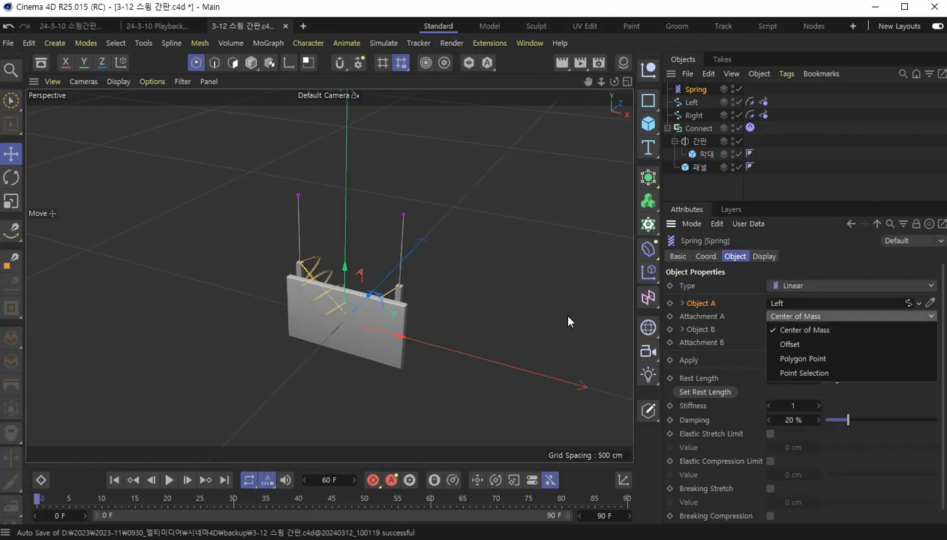
pyautogui.click(693, 105)
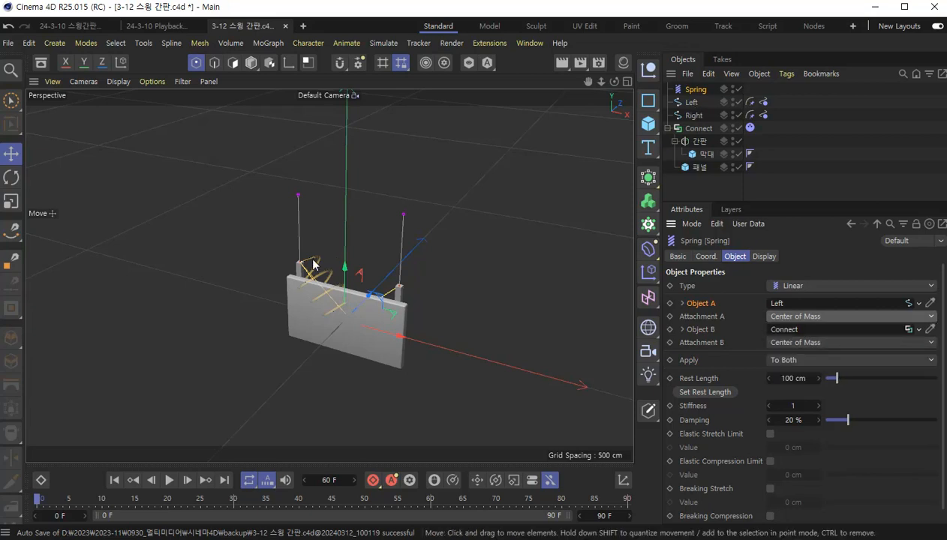
pyautogui.click(806, 319)
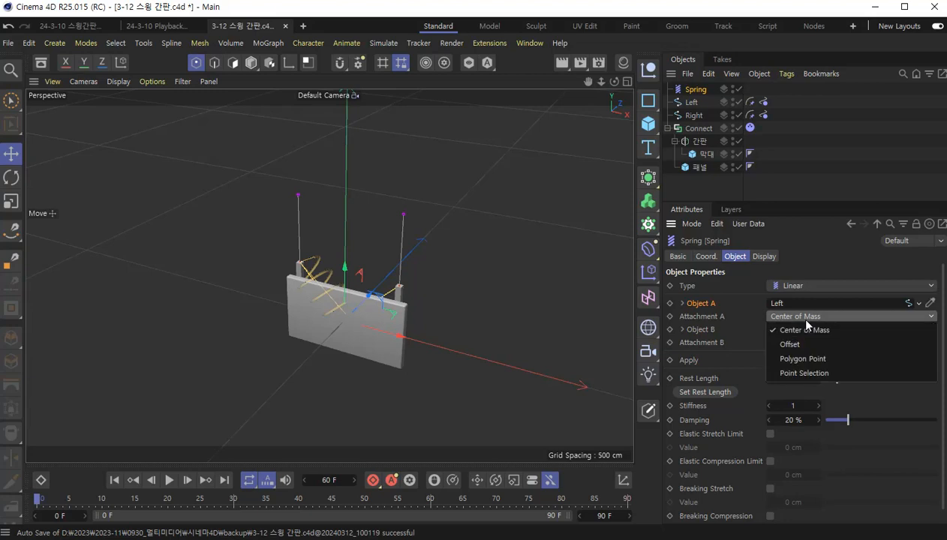
pyautogui.click(817, 360)
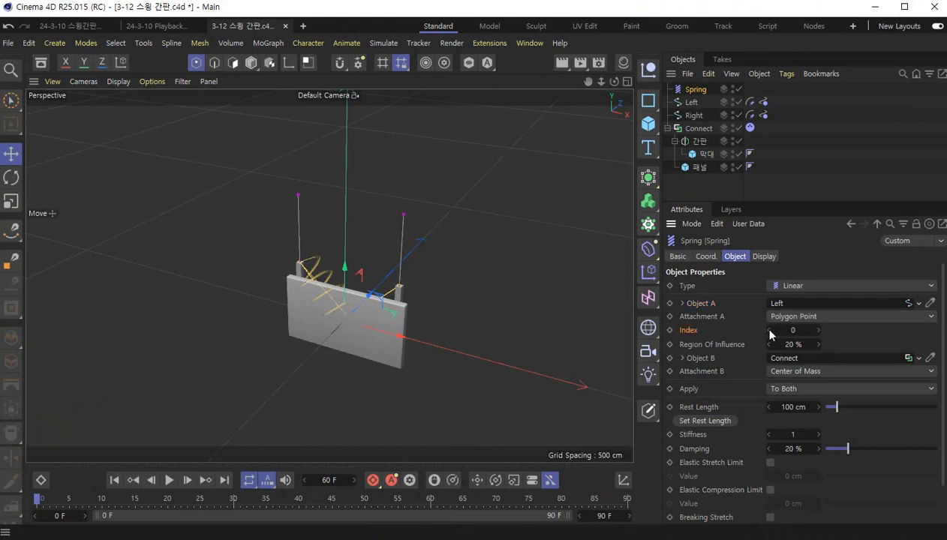
pyautogui.click(768, 330)
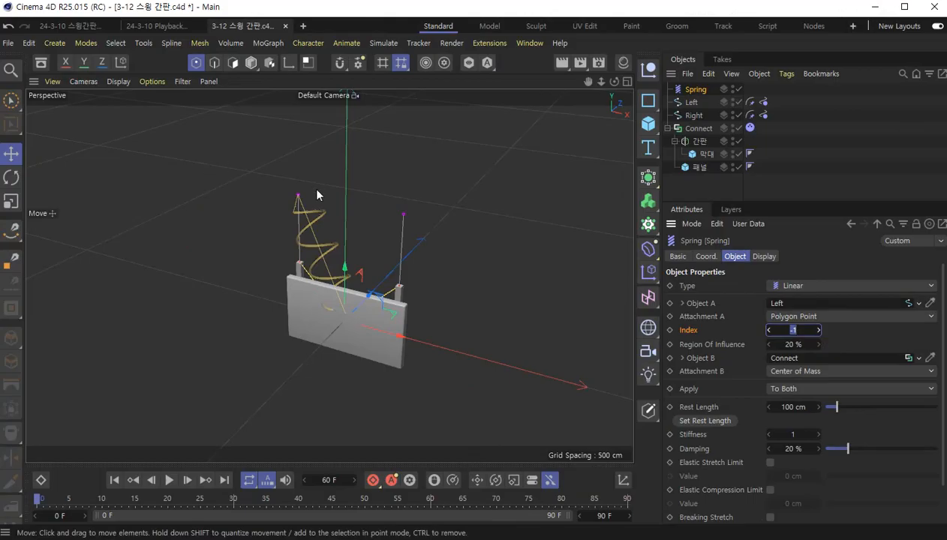
pyautogui.scroll(8, 299, 198)
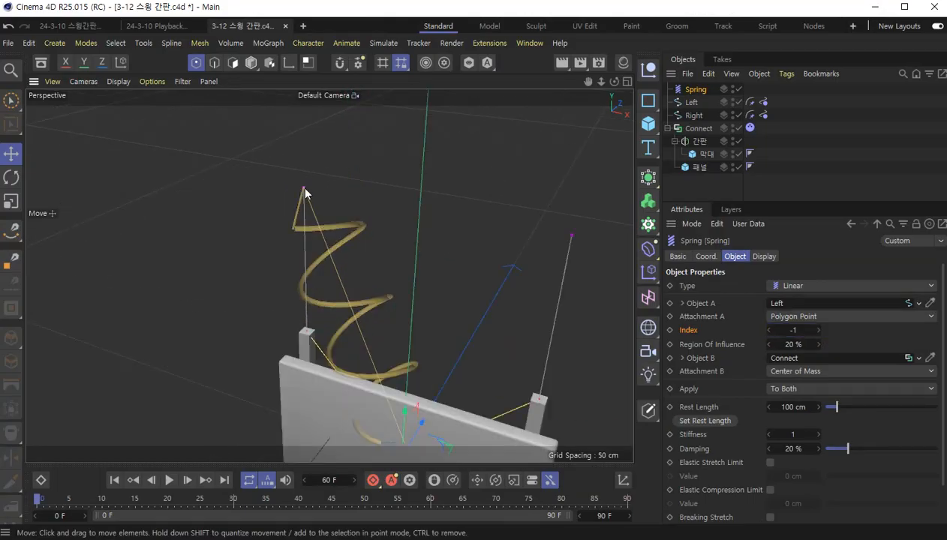
pyautogui.scroll(-3, 316, 255)
pyautogui.scroll(-3, 315, 255)
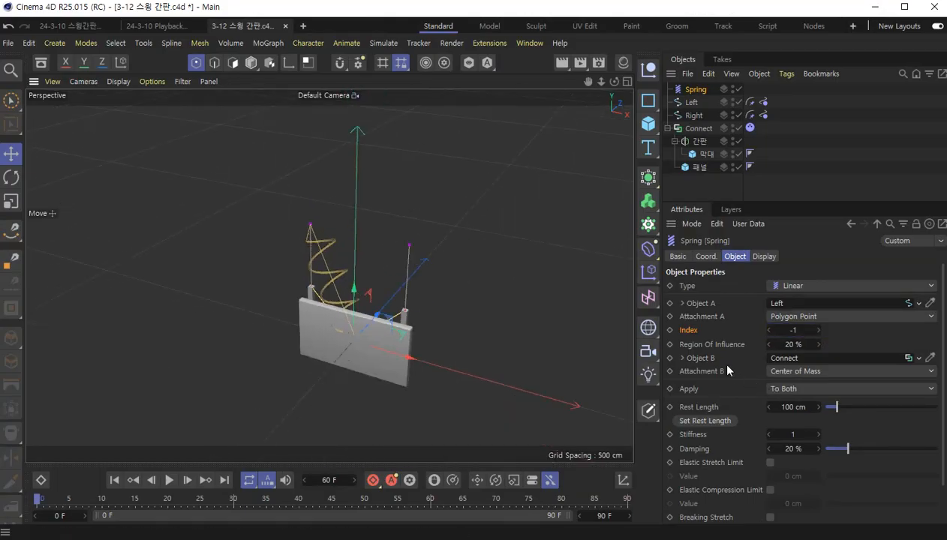
# - Set the spring's Attachment B on the Connect object to Offset with an X offset of -70 cm
pyautogui.click(694, 357)
pyautogui.click(788, 373)
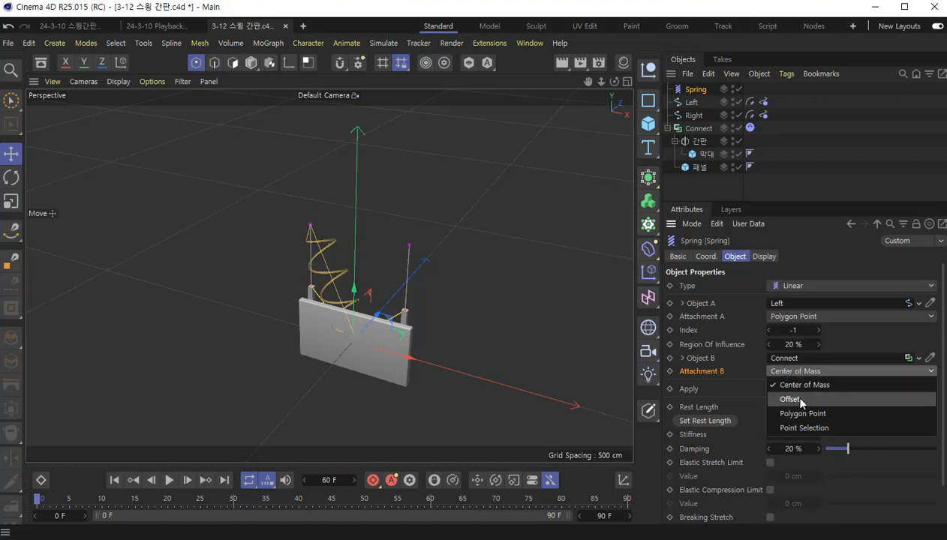
pyautogui.click(790, 399)
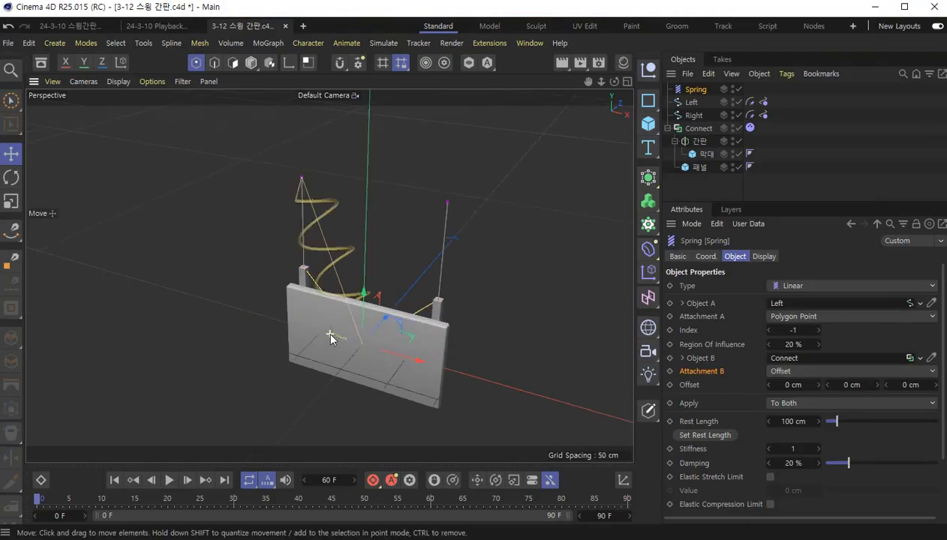
pyautogui.scroll(4, 330, 337)
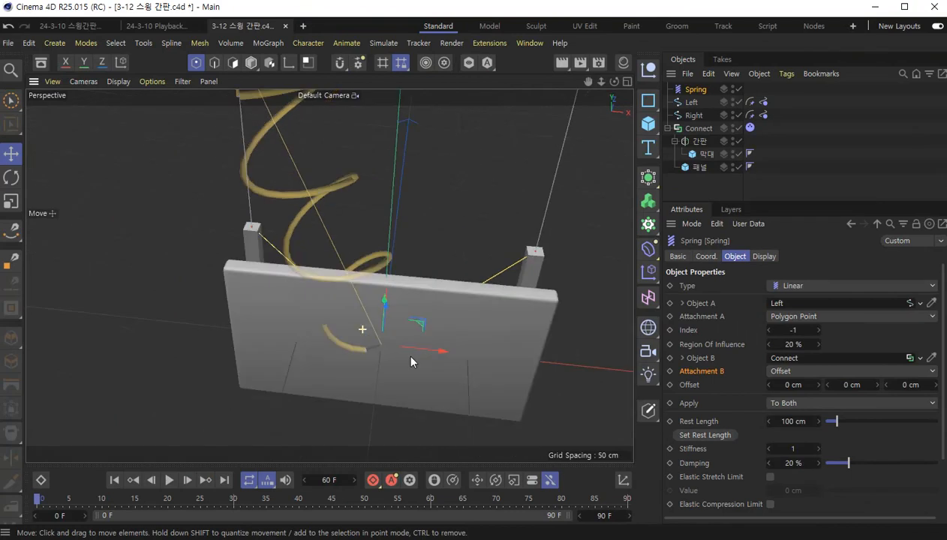
pyautogui.keyDown('alt'); pyautogui.moveTo(410, 363); pyautogui.dragTo(433, 366); pyautogui.keyUp('alt')
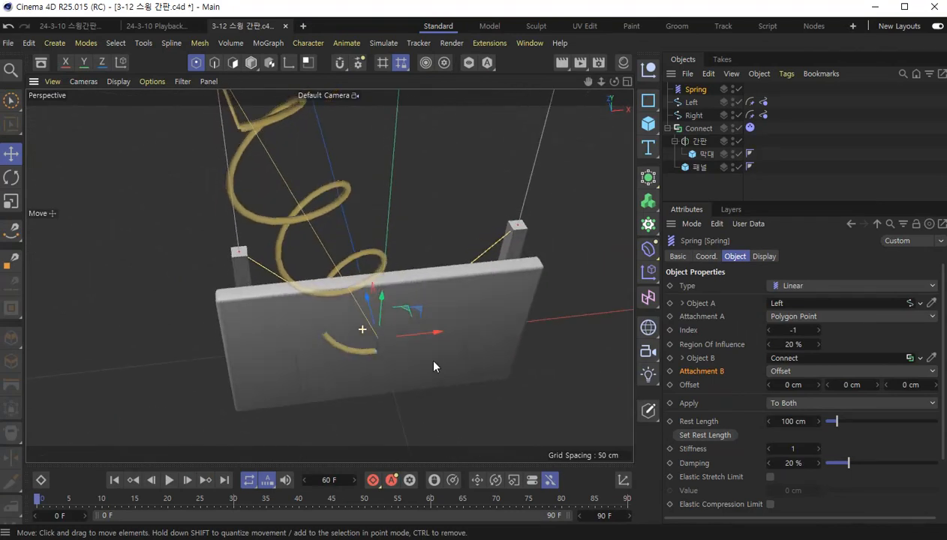
pyautogui.moveTo(793, 385); pyautogui.dragTo(733, 386)
pyautogui.doubleClick(793, 386)
pyautogui.write('-70')
pyautogui.press('Return')
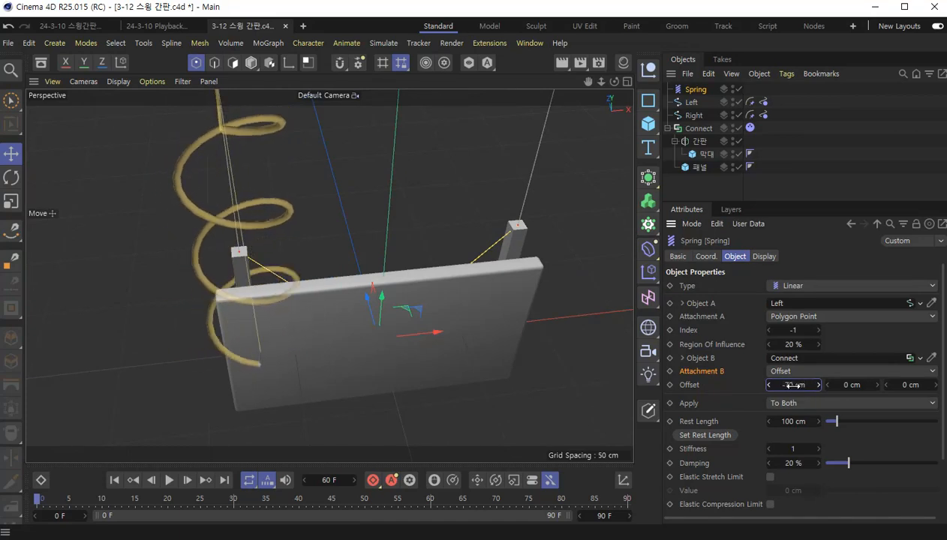
# - Adjust the spring's Attachment B offset to -75 cm in X and 70 cm in Y
pyautogui.scroll(3, 278, 313)
pyautogui.keyDown('alt'); pyautogui.moveTo(250, 322); pyautogui.dragTo(249, 252); pyautogui.keyUp('alt')
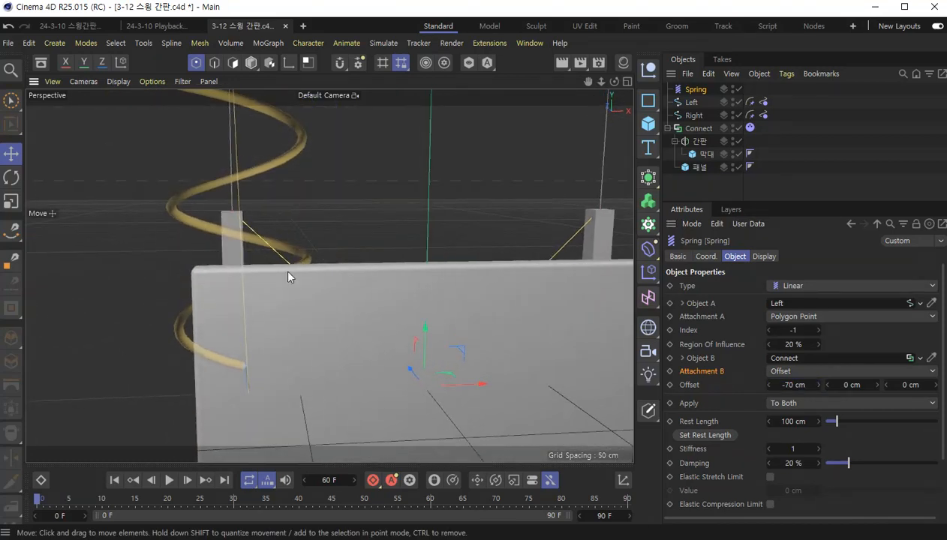
pyautogui.click(790, 386)
pyautogui.write('-75')
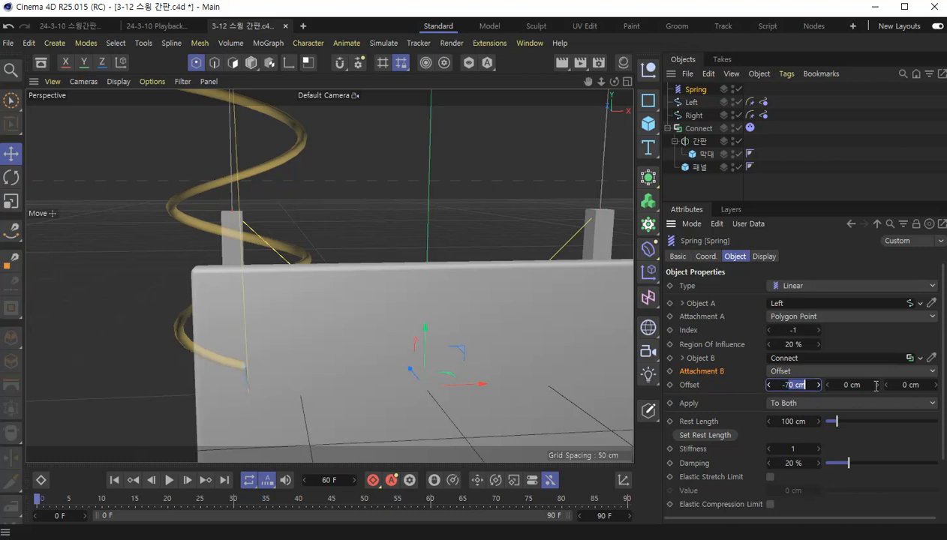
pyautogui.press('Return')
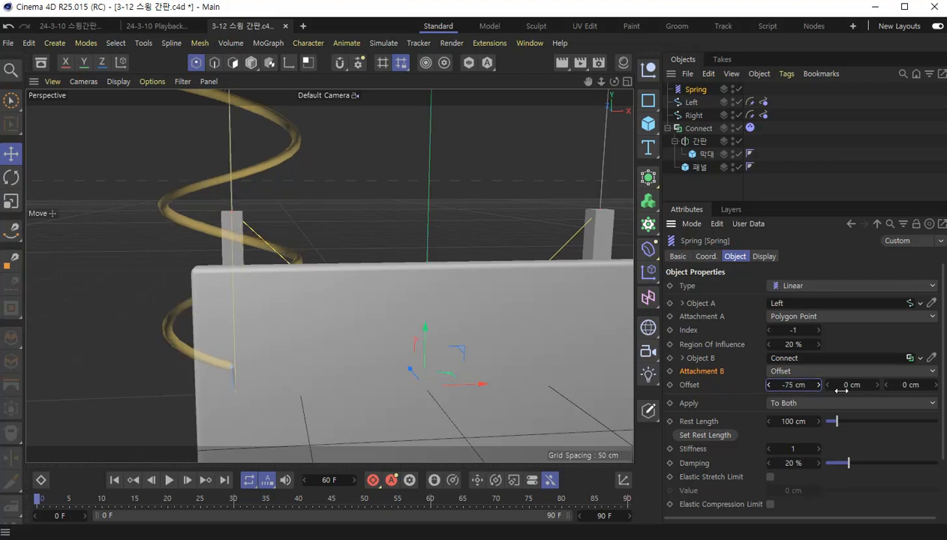
pyautogui.click(850, 384)
pyautogui.write('70')
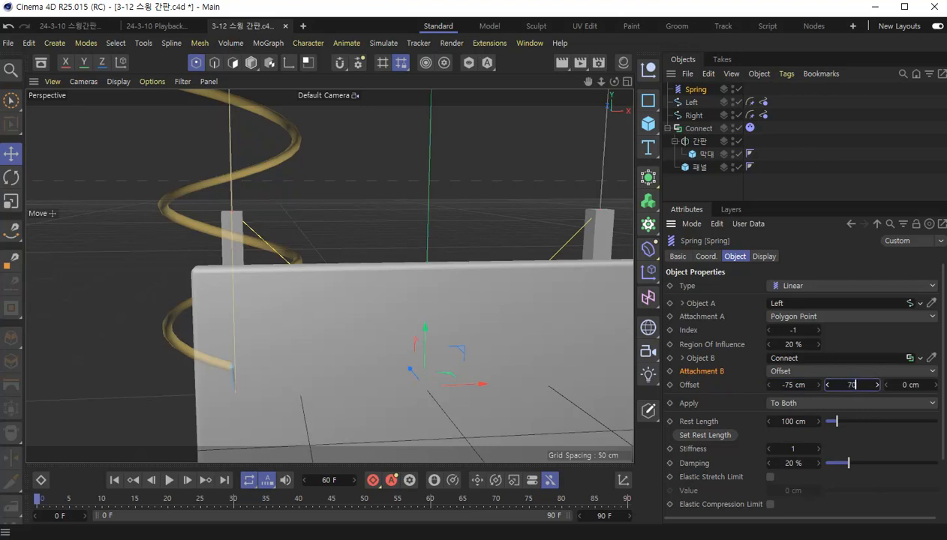
pyautogui.press('Return')
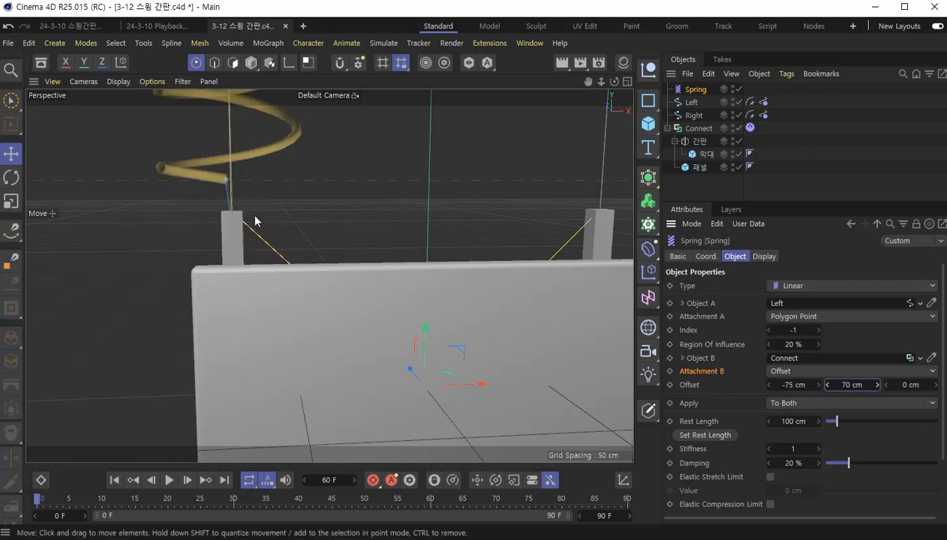
# - Set the Attachment B Z offset to 8 cm and refine it to 8.8 cm to align the spring with the bar
pyautogui.scroll(5, 233, 214)
pyautogui.keyDown('alt'); pyautogui.moveTo(237, 220); pyautogui.dragTo(87, 232); pyautogui.keyUp('alt')
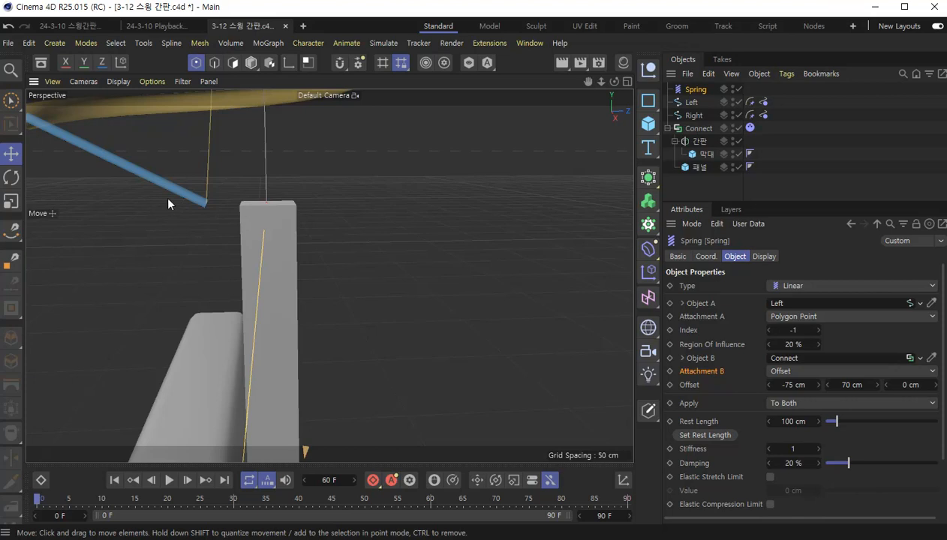
pyautogui.scroll(-1, 183, 275)
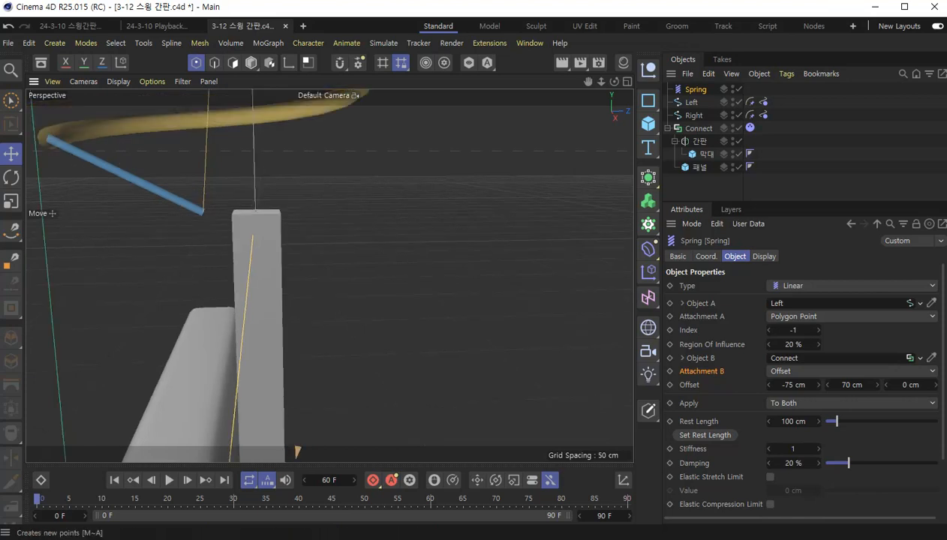
pyautogui.click(908, 385)
pyautogui.write('8')
pyautogui.press('Return')
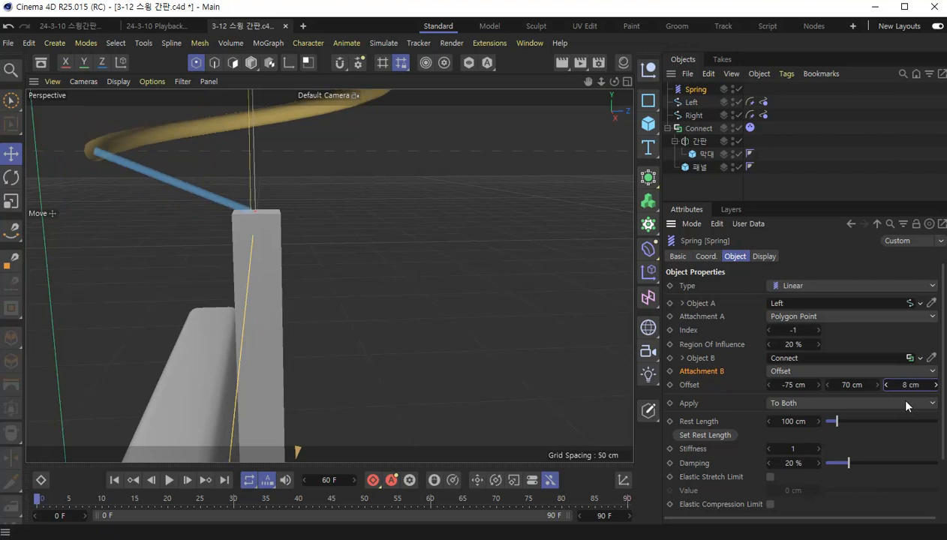
pyautogui.click(908, 385)
pyautogui.write('8.8')
pyautogui.press('Return')
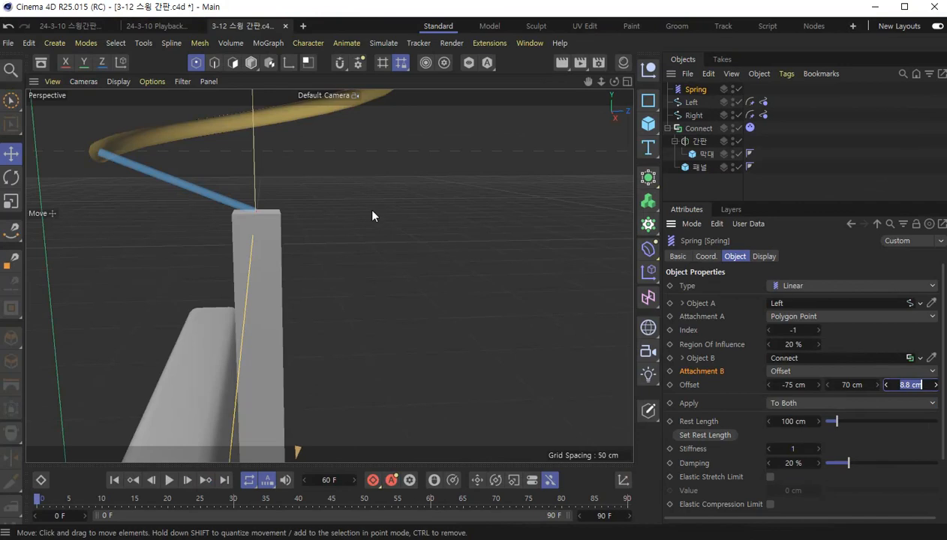
# - Check the spring's placement from the side and front, and rename the Spring object as Left
pyautogui.scroll(-8, 360, 210)
pyautogui.keyDown('alt'); pyautogui.moveTo(360, 195); pyautogui.dragTo(423, 407, button='middle'); pyautogui.keyUp('alt')
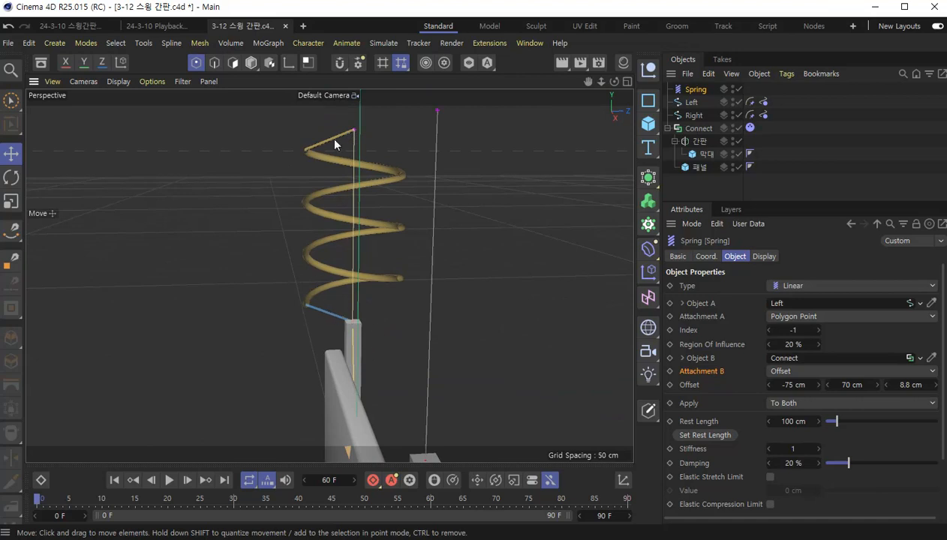
pyautogui.scroll(-3, 353, 348)
pyautogui.keyDown('alt'); pyautogui.moveTo(294, 429); pyautogui.dragTo(366, 394); pyautogui.keyUp('alt')
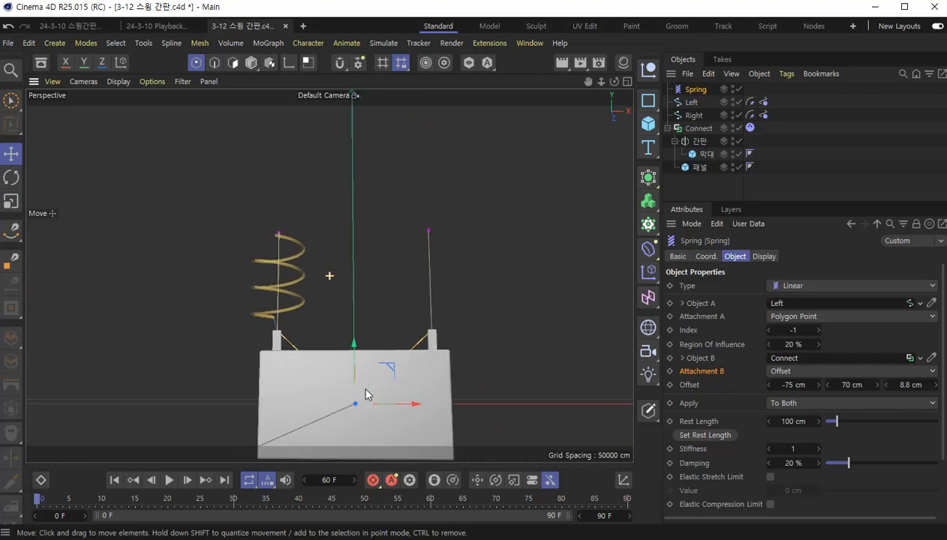
pyautogui.doubleClick(694, 90)
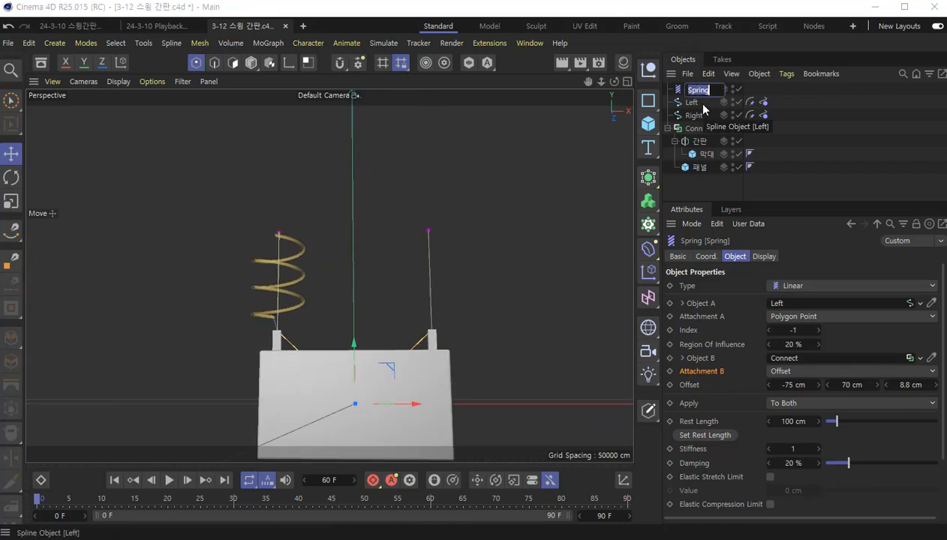
pyautogui.write('Left')
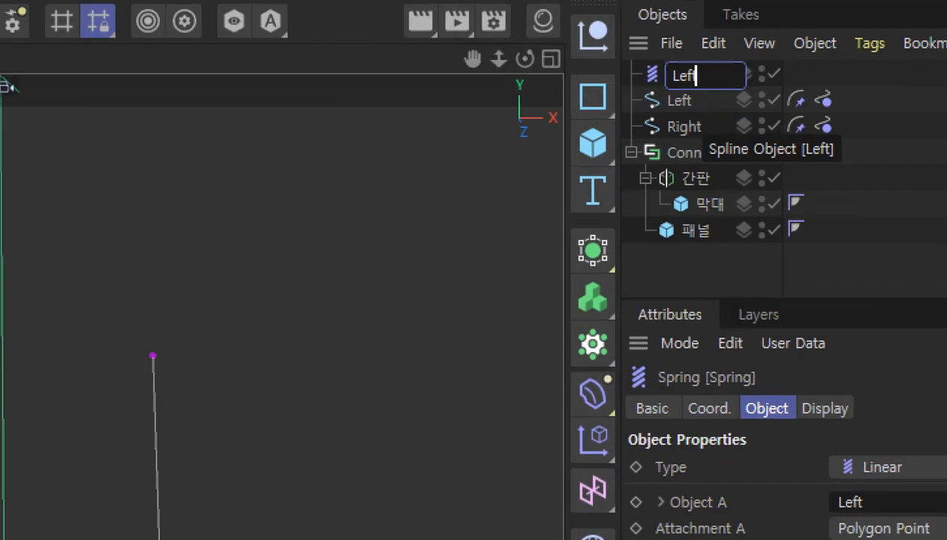
pyautogui.press('Return')
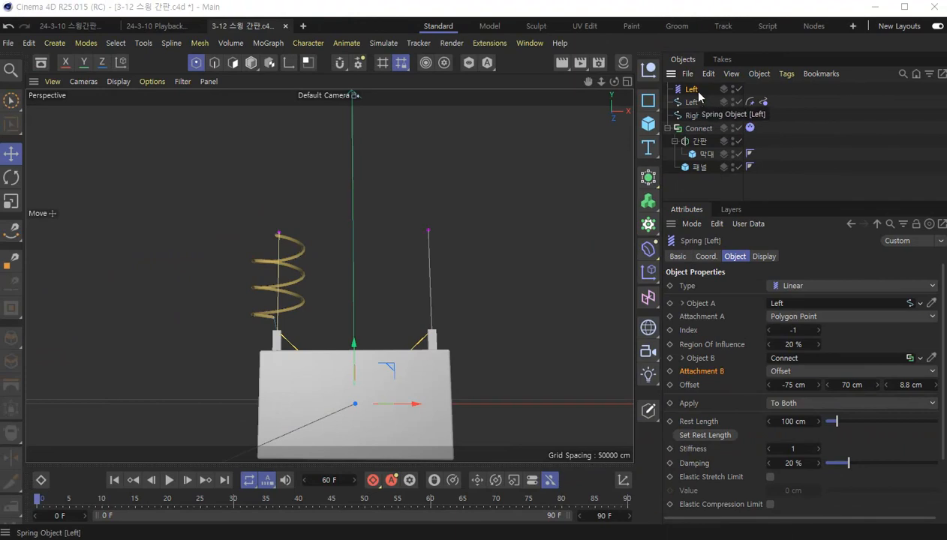
# - Duplicate the Left spring as Right and assign the Right spline as its Object A
pyautogui.keyDown('ctrl'); pyautogui.moveTo(690, 90); pyautogui.dragTo(697, 100); pyautogui.keyUp('ctrl')
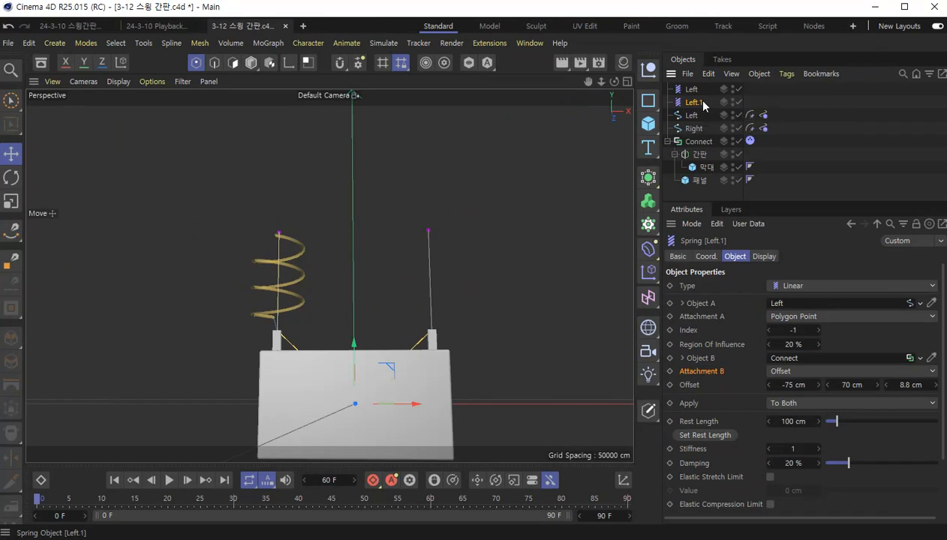
pyautogui.doubleClick(668, 117)
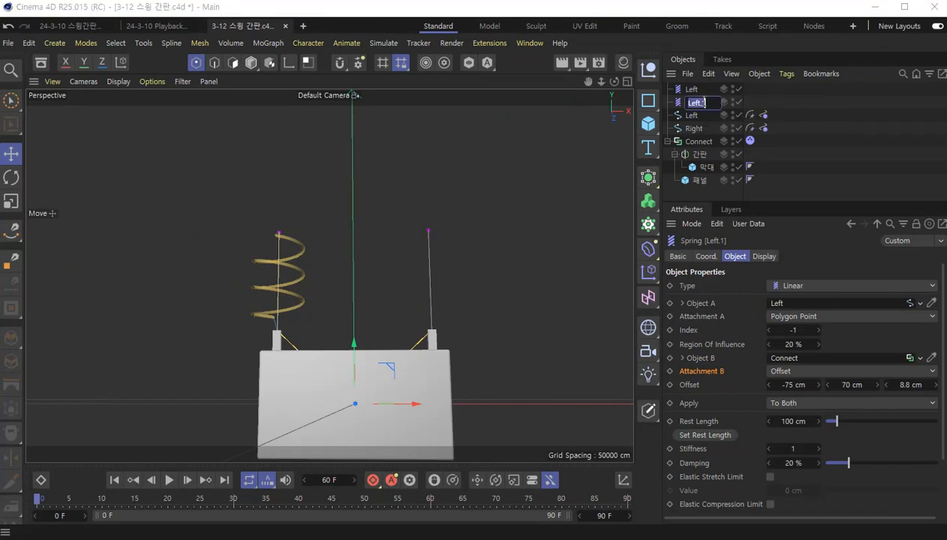
pyautogui.write('Right')
pyautogui.press('Return')
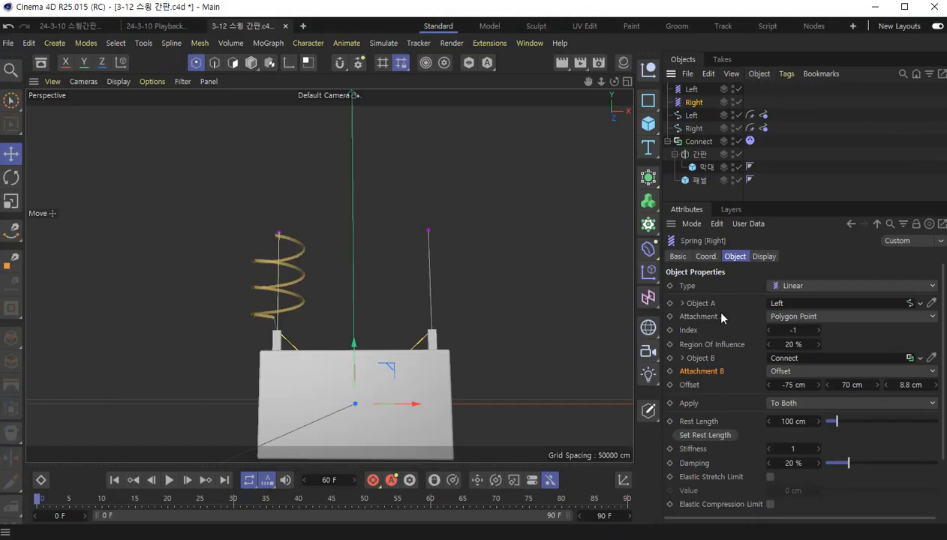
pyautogui.moveTo(692, 128); pyautogui.dragTo(785, 305)
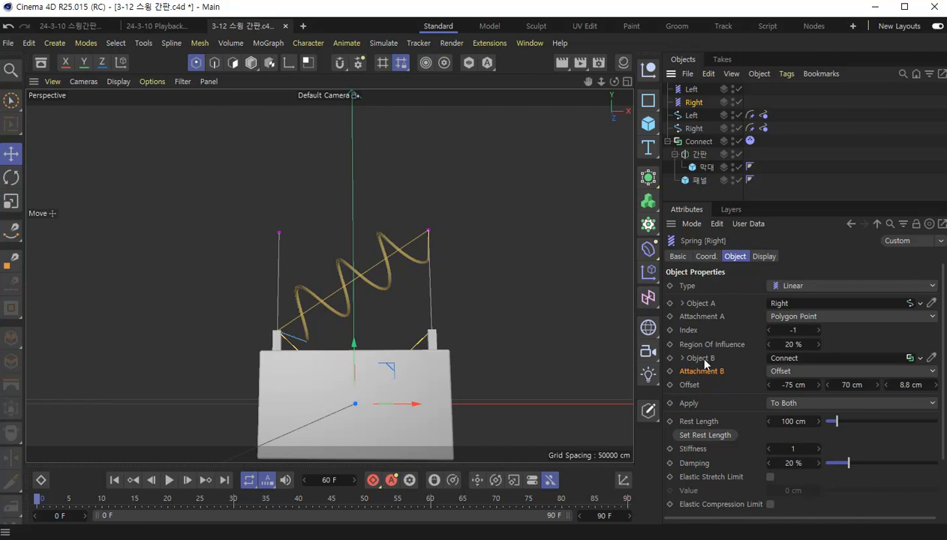
# - Set the Right spring's Attachment B X offset to 75 cm and play the simulation to check the hanging sign
pyautogui.click(790, 384)
pyautogui.write('75')
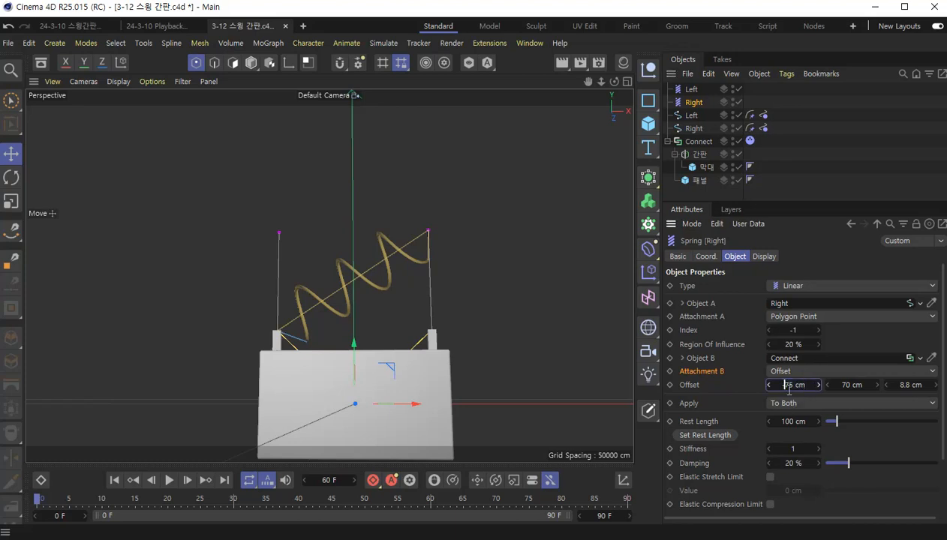
pyautogui.press('Return')
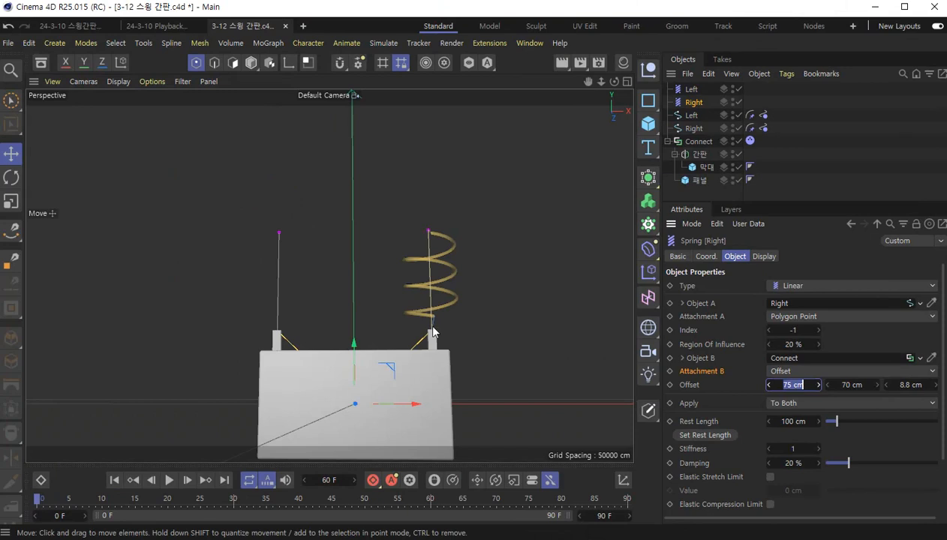
pyautogui.keyDown('alt'); pyautogui.moveTo(480, 378); pyautogui.dragTo(367, 435); pyautogui.keyUp('alt')
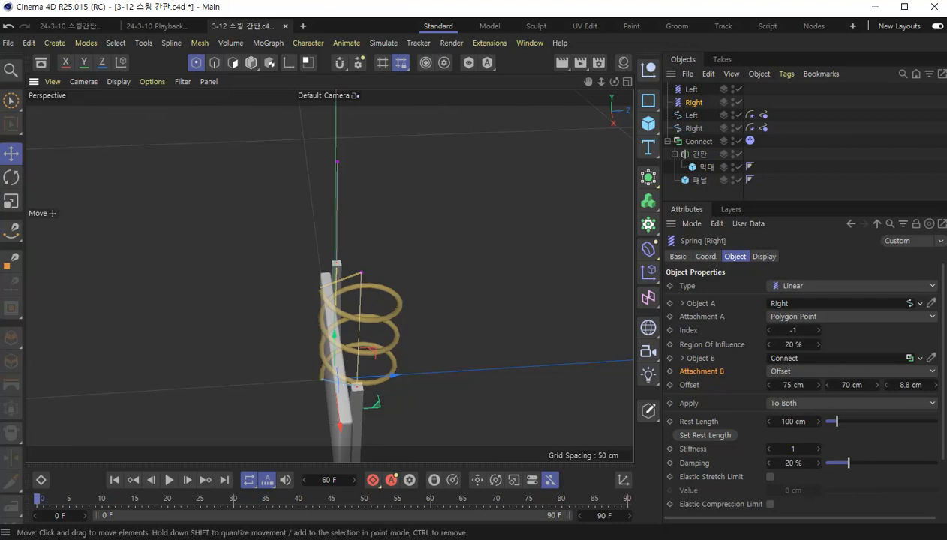
pyautogui.keyDown('alt'); pyautogui.moveTo(353, 384); pyautogui.dragTo(446, 365); pyautogui.keyUp('alt')
pyautogui.scroll(-3, 446, 366)
pyautogui.keyDown('alt'); pyautogui.moveTo(450, 375); pyautogui.dragTo(435, 331, button='middle'); pyautogui.keyUp('alt')
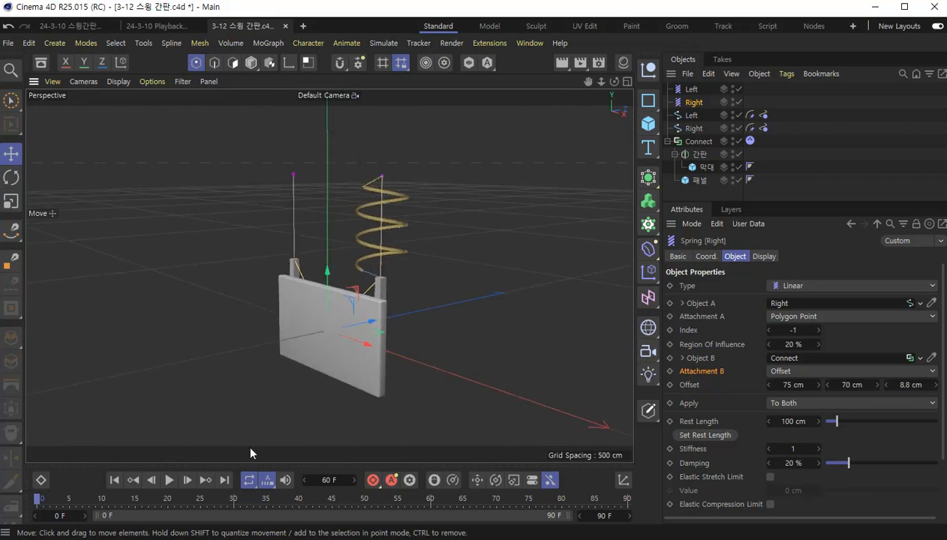
pyautogui.press('F8')
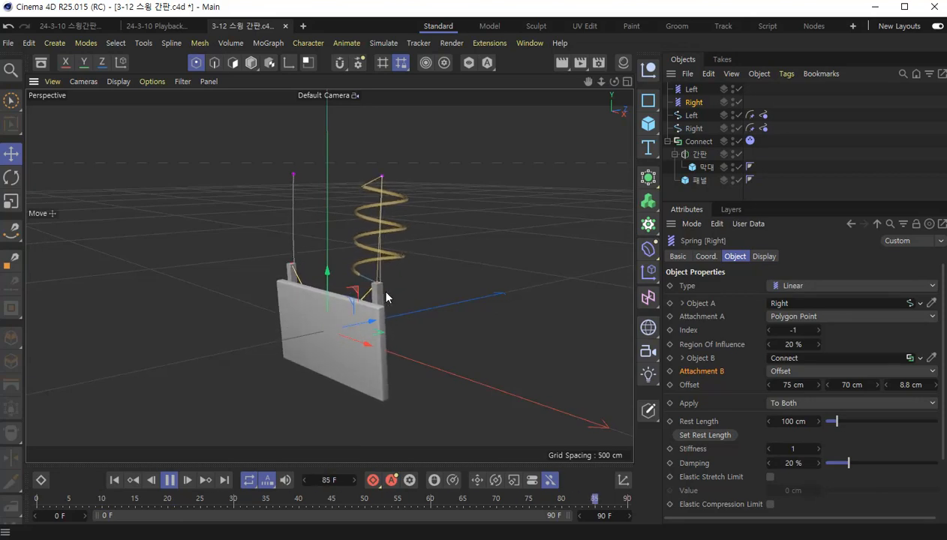
pyautogui.press('F8')
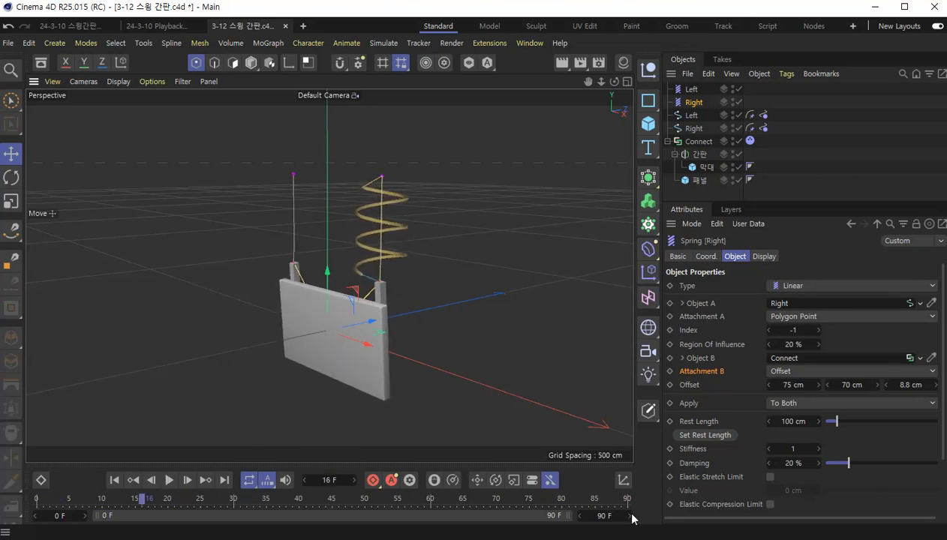
# - Extend the animation's end to frame 250, enlarge the timeline area, and save the project
pyautogui.click(604, 515)
pyautogui.write('250')
pyautogui.press('Return')
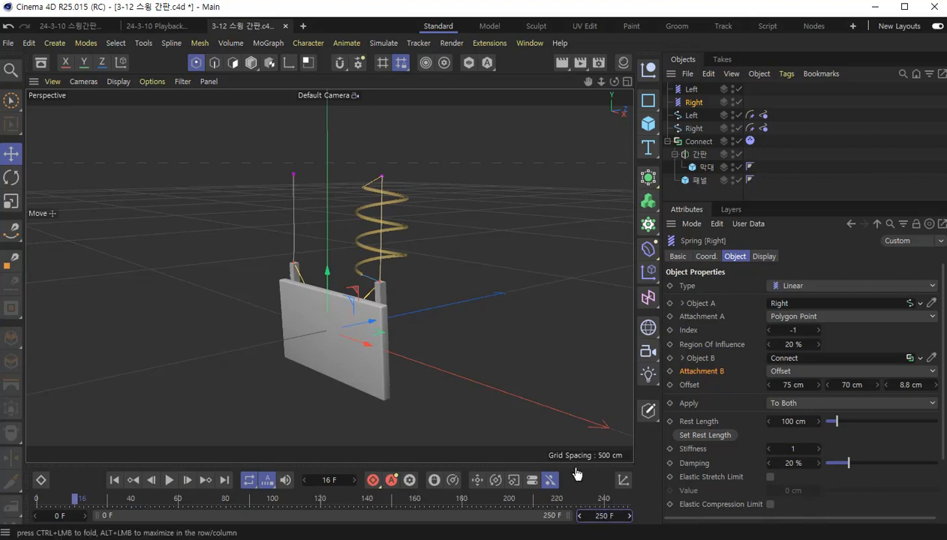
pyautogui.moveTo(574, 463); pyautogui.dragTo(583, 429)
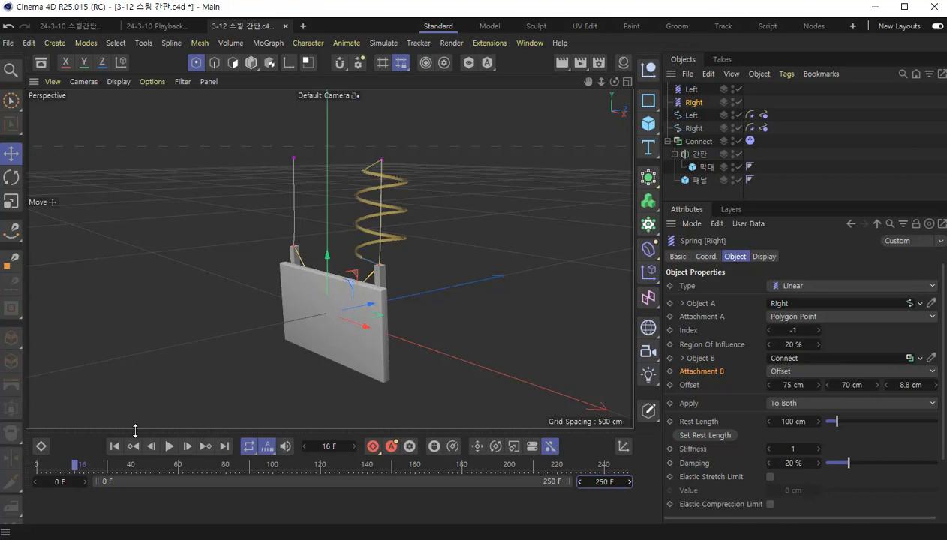
pyautogui.hotkey('ctrl', 's')
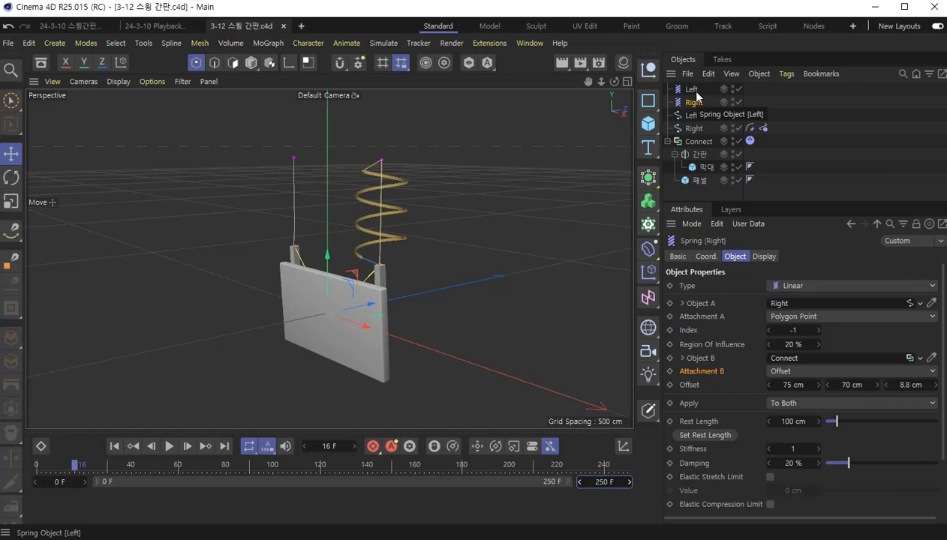
# - Set Stiffness to 20 on both the Left and Right springs and play the simulation from the start
pyautogui.click(692, 88)
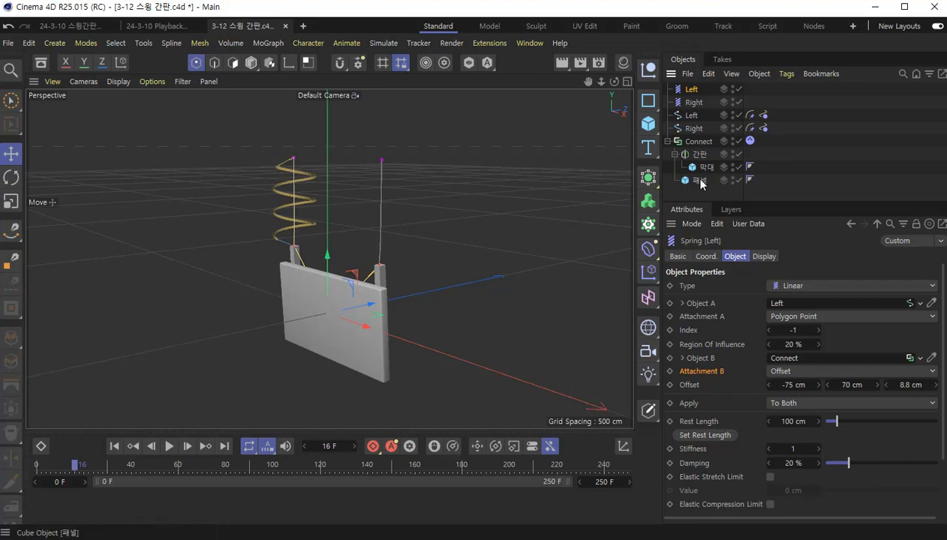
pyautogui.keyDown('ctrl'); pyautogui.click(685, 102); pyautogui.keyUp('ctrl')
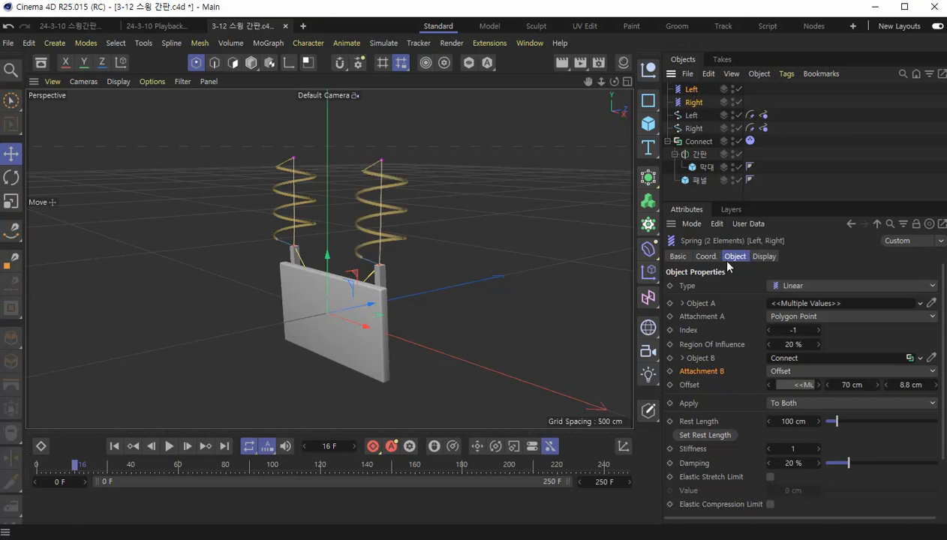
pyautogui.moveTo(809, 203); pyautogui.dragTo(819, 148)
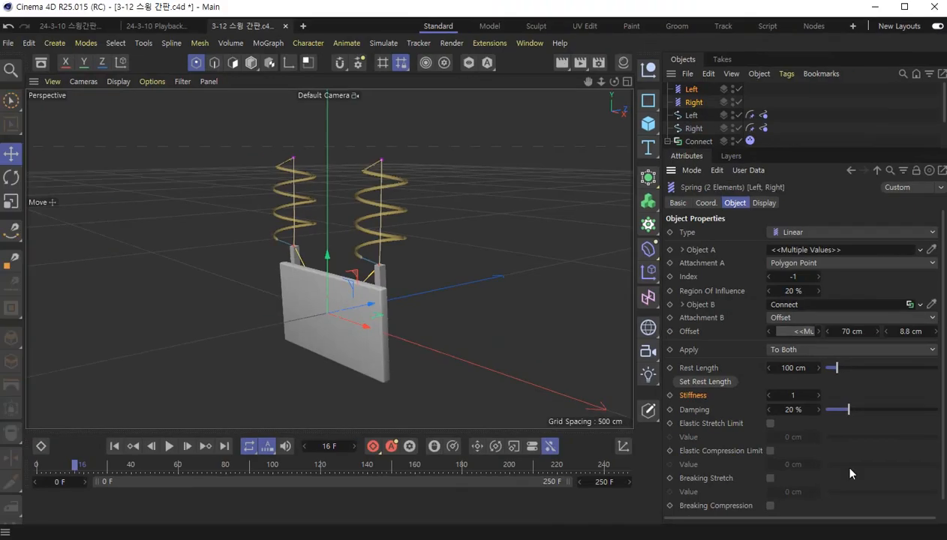
pyautogui.click(795, 396)
pyautogui.write('20')
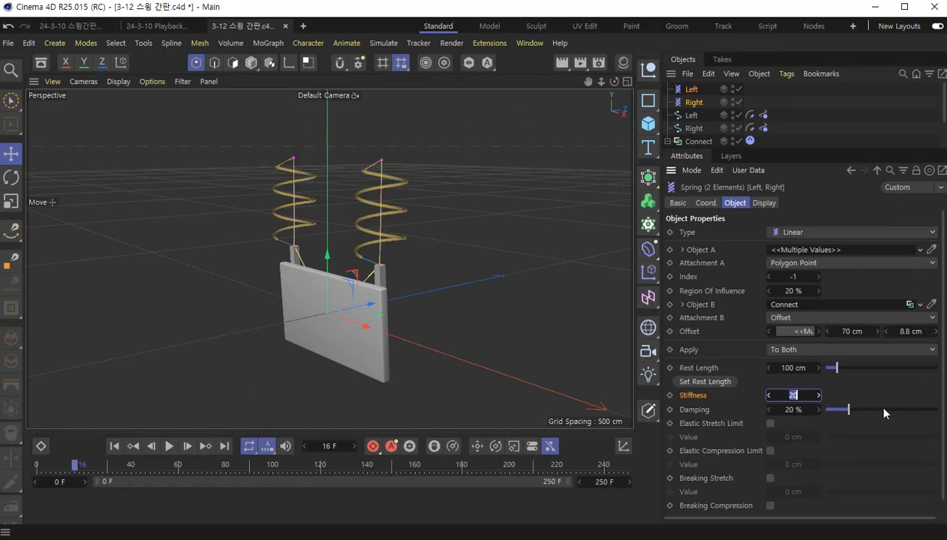
pyautogui.click(116, 447)
pyautogui.click(170, 447)
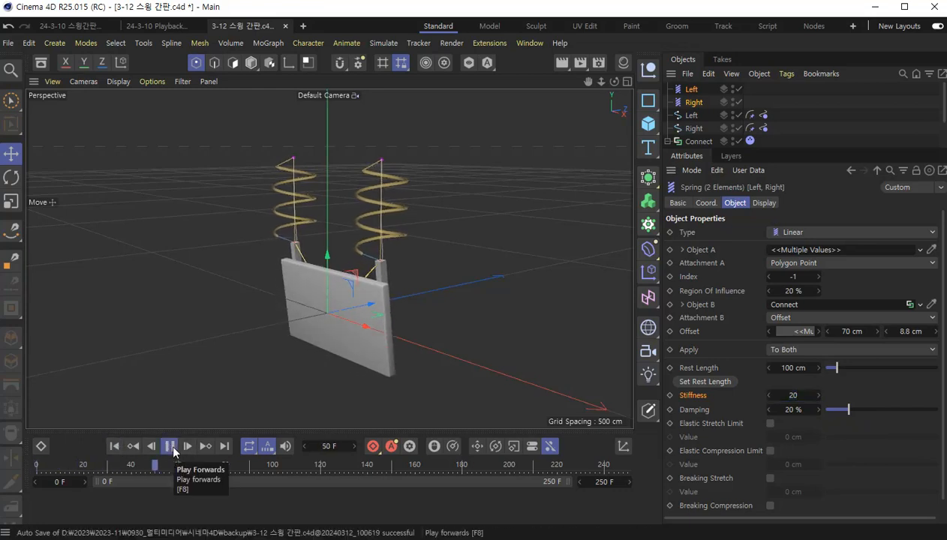
pyautogui.click(171, 446)
# - Try Damping values of 66%, 4% and 81% on both springs, playing the simulation from the start after each
pyautogui.click(899, 409)
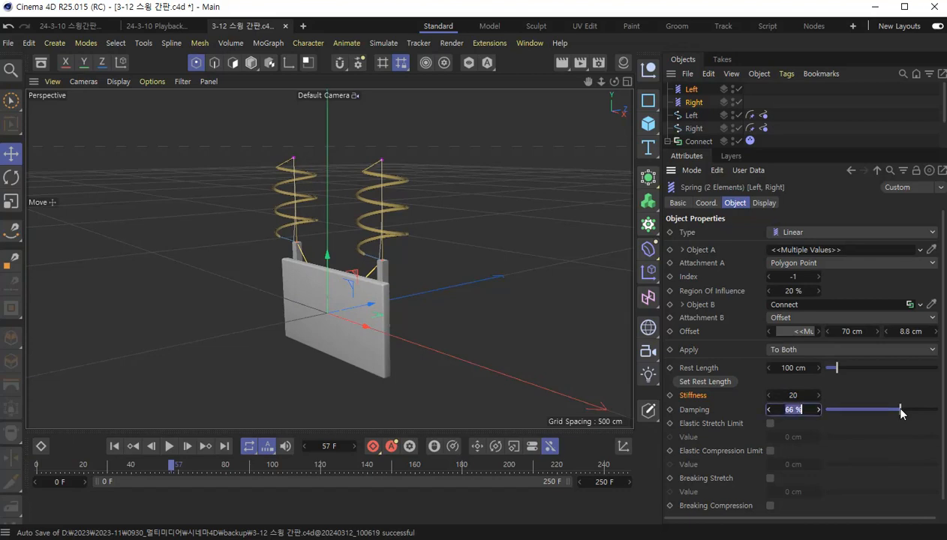
pyautogui.click(117, 449)
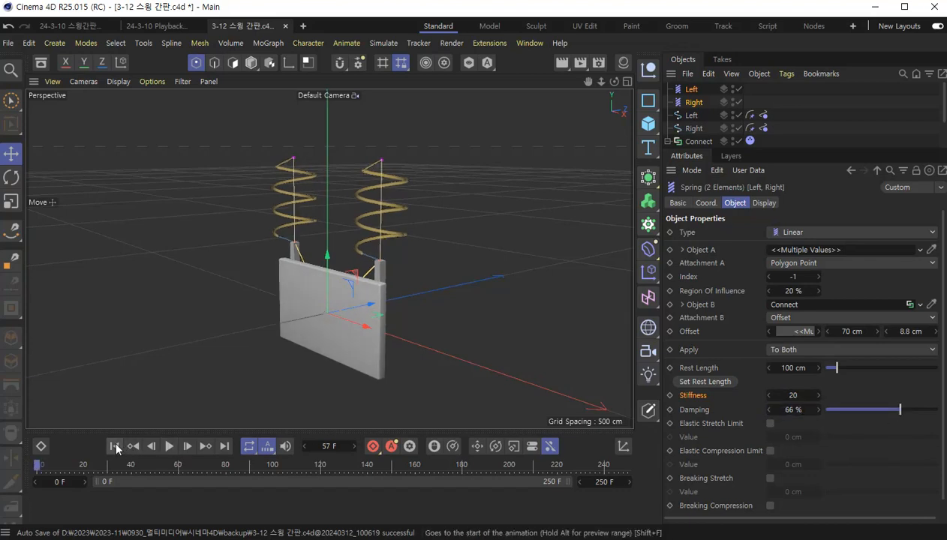
pyautogui.press('F8')
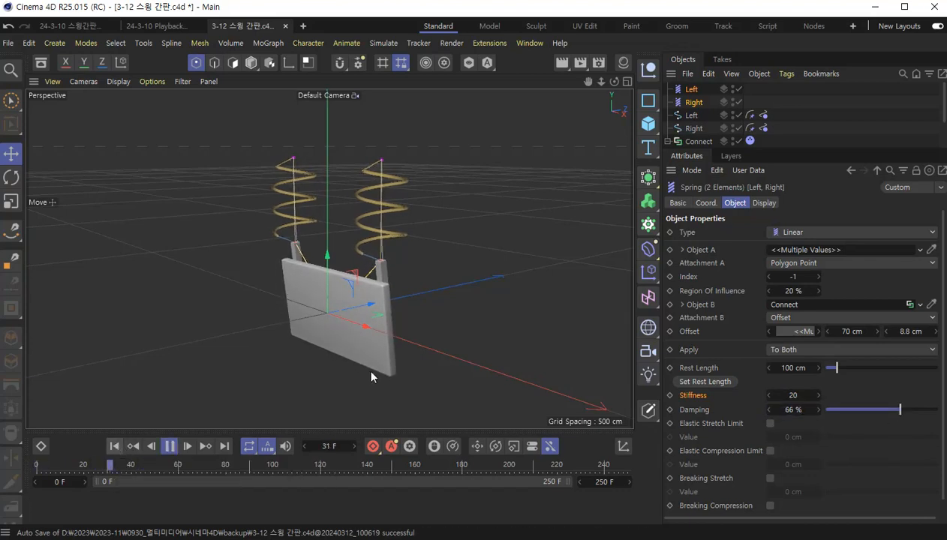
pyautogui.press('F8')
pyautogui.moveTo(837, 411); pyautogui.dragTo(828, 410)
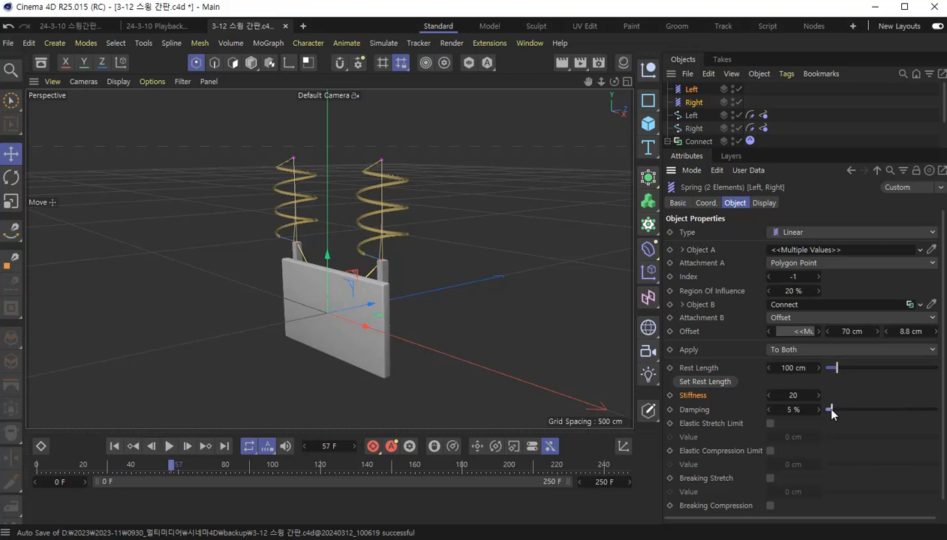
pyautogui.click(115, 447)
pyautogui.press('F8')
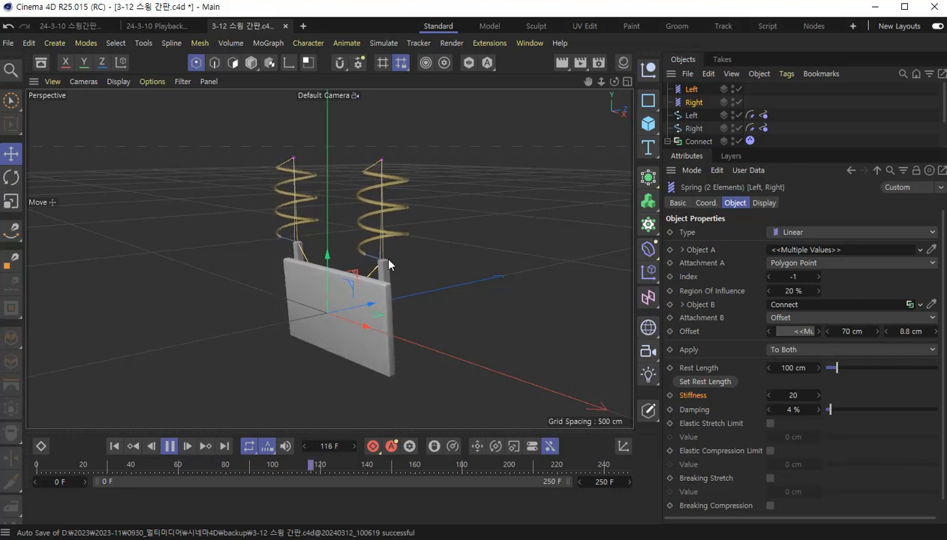
pyautogui.press('F8')
pyautogui.click(917, 409)
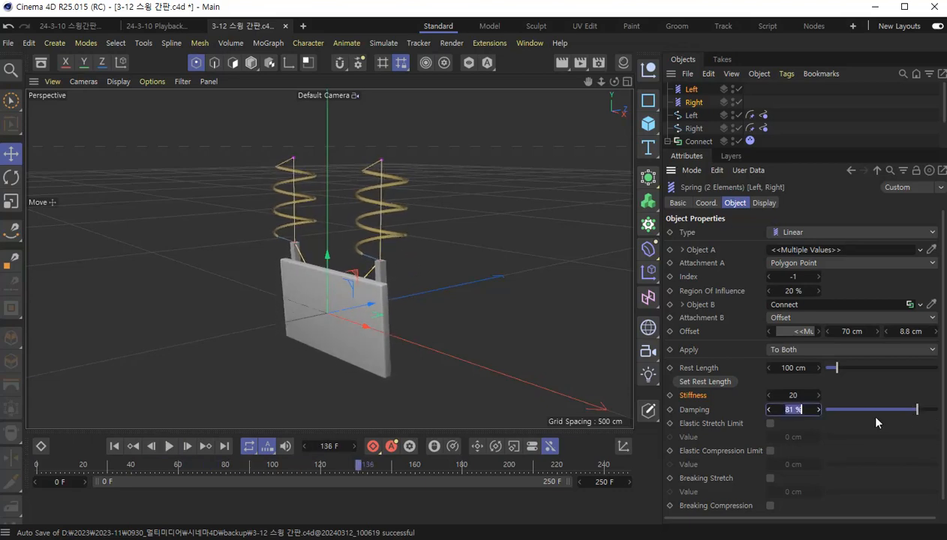
pyautogui.click(115, 447)
pyautogui.press('F8')
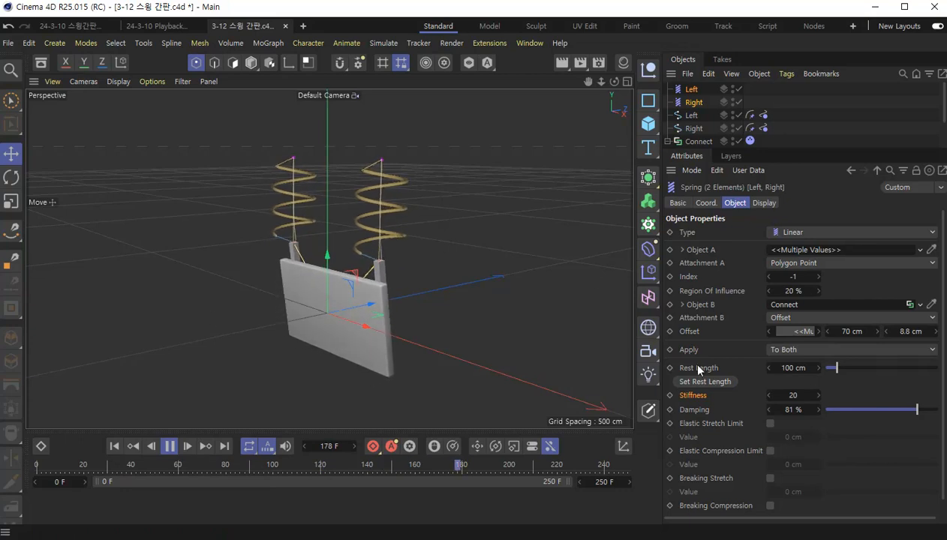
pyautogui.press('F8')
# - Set Damping to 25% on both springs, play the simulation from the start, and rewind it
pyautogui.click(789, 409)
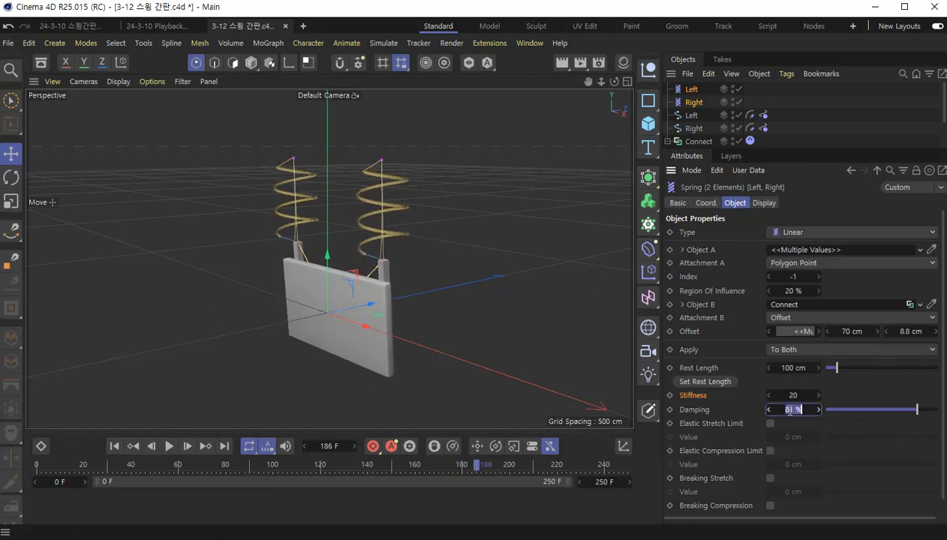
pyautogui.write('25')
pyautogui.press('Return')
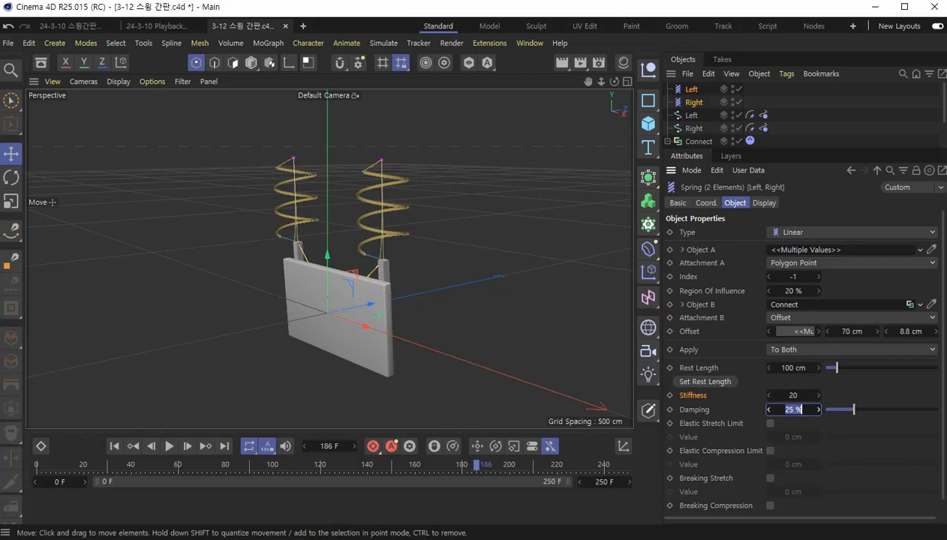
pyautogui.click(114, 445)
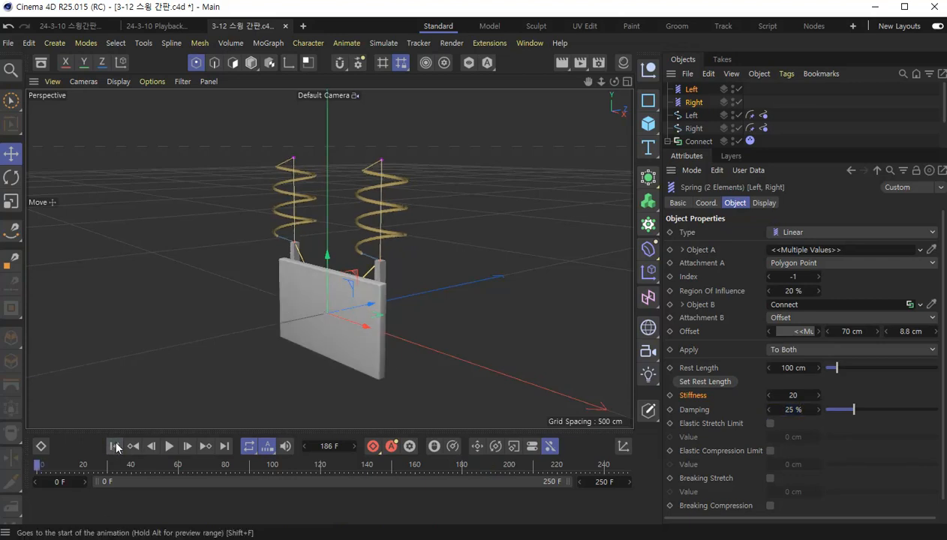
pyautogui.click(169, 446)
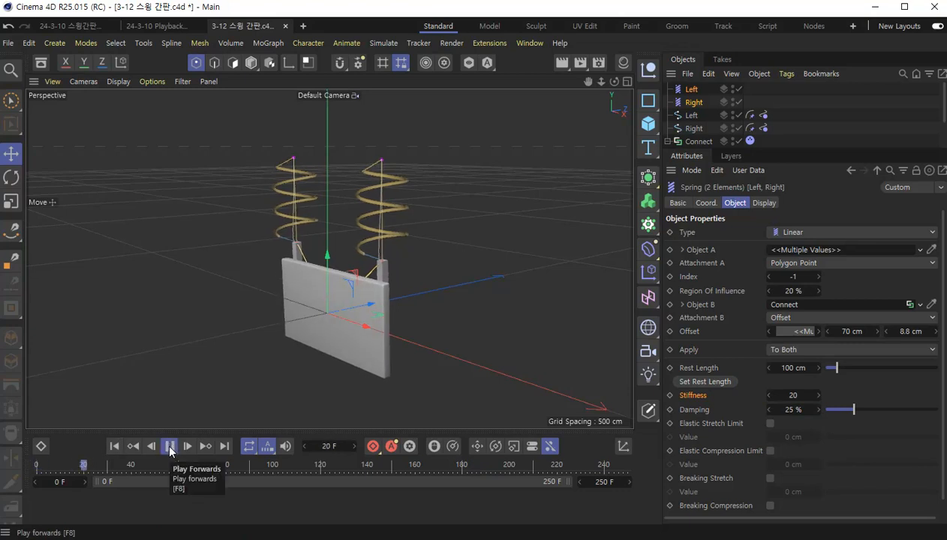
pyautogui.click(169, 447)
pyautogui.click(114, 445)
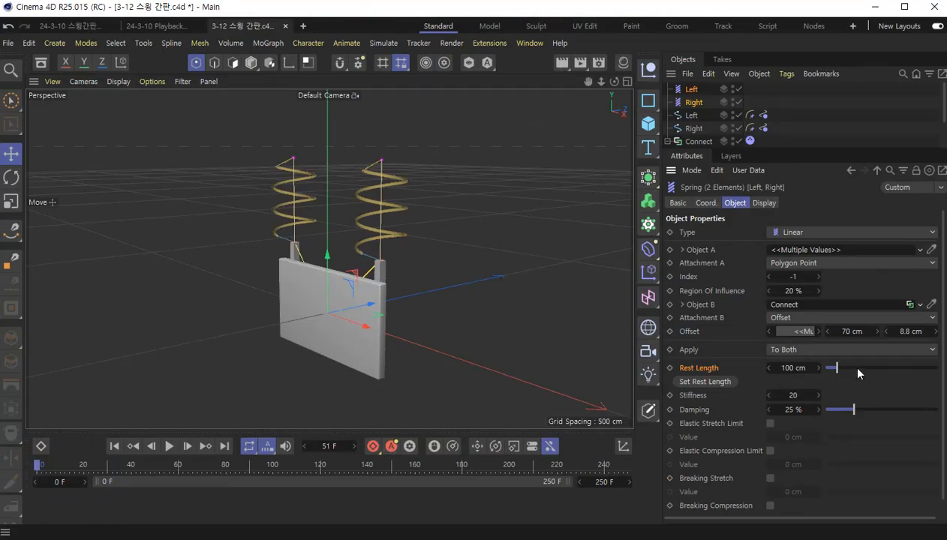
# - Try a Rest Length of 120 cm on both springs, replaying the simulation from the start several times
pyautogui.doubleClick(795, 367)
pyautogui.write('120')
pyautogui.press('Return')
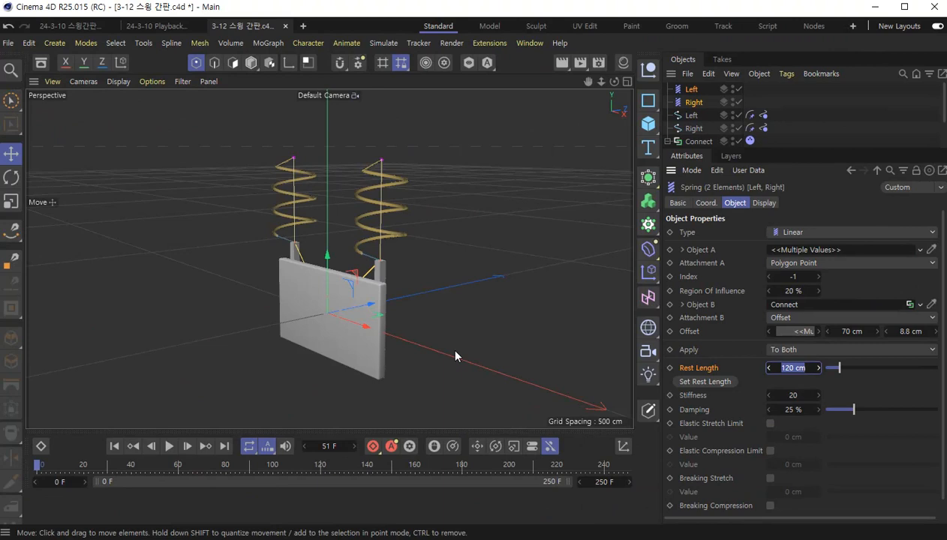
pyautogui.press('F8')
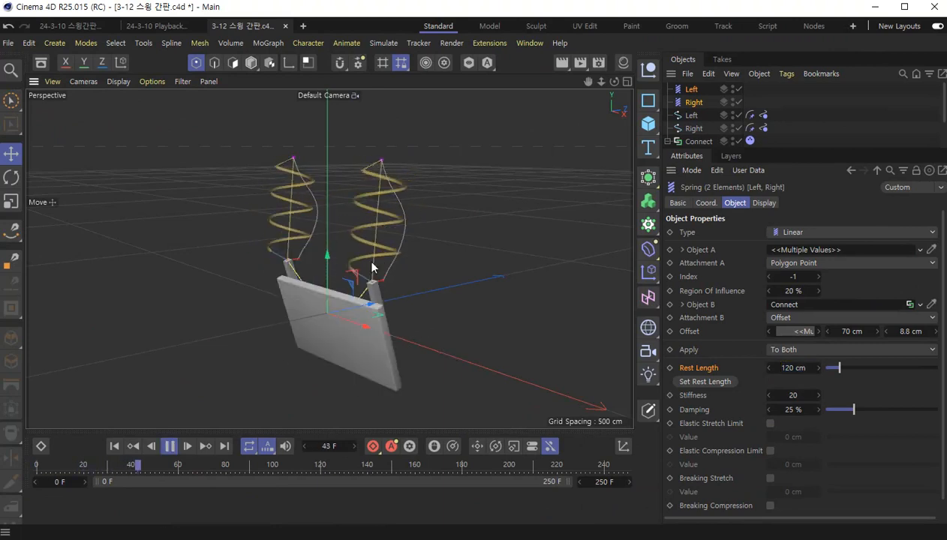
pyautogui.press('F8')
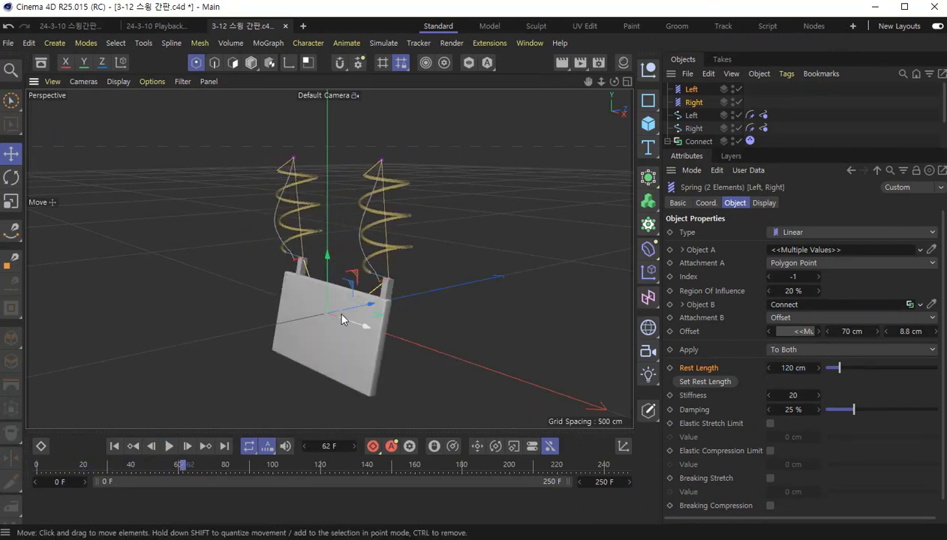
pyautogui.click(113, 446)
pyautogui.press('F8')
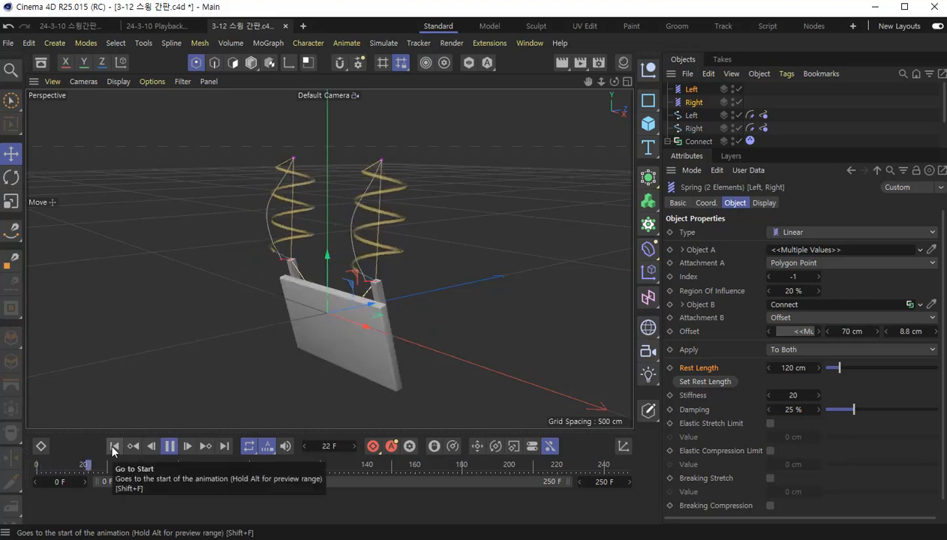
pyautogui.press('F8')
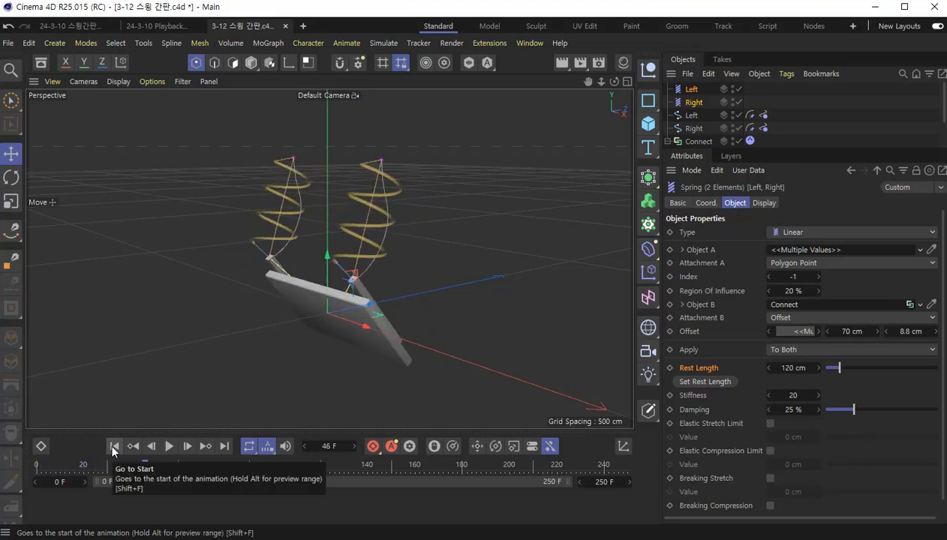
pyautogui.click(116, 447)
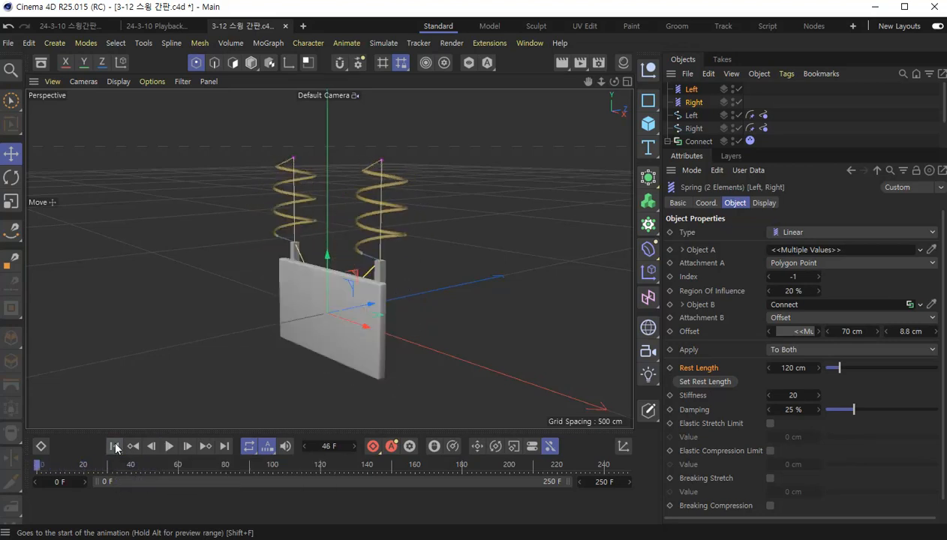
pyautogui.press('F8')
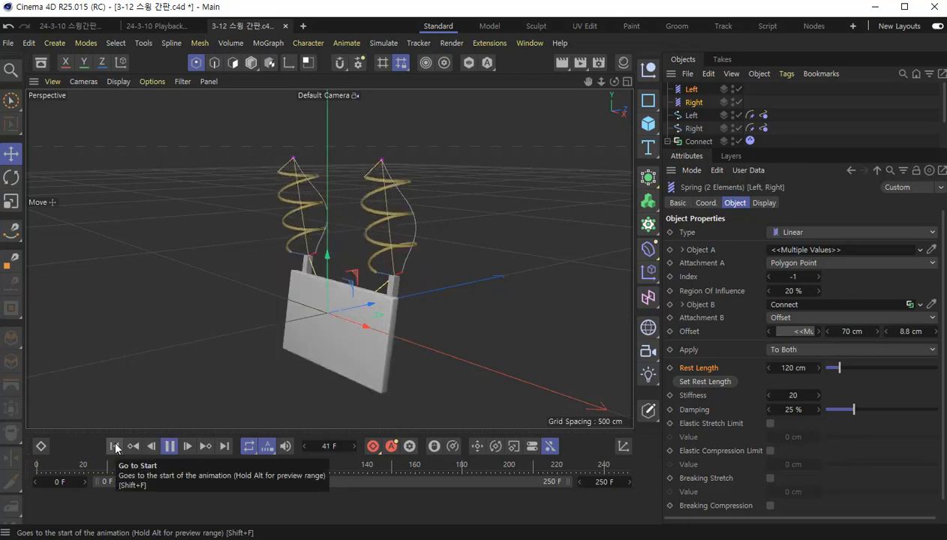
pyautogui.press('F8')
pyautogui.click(115, 447)
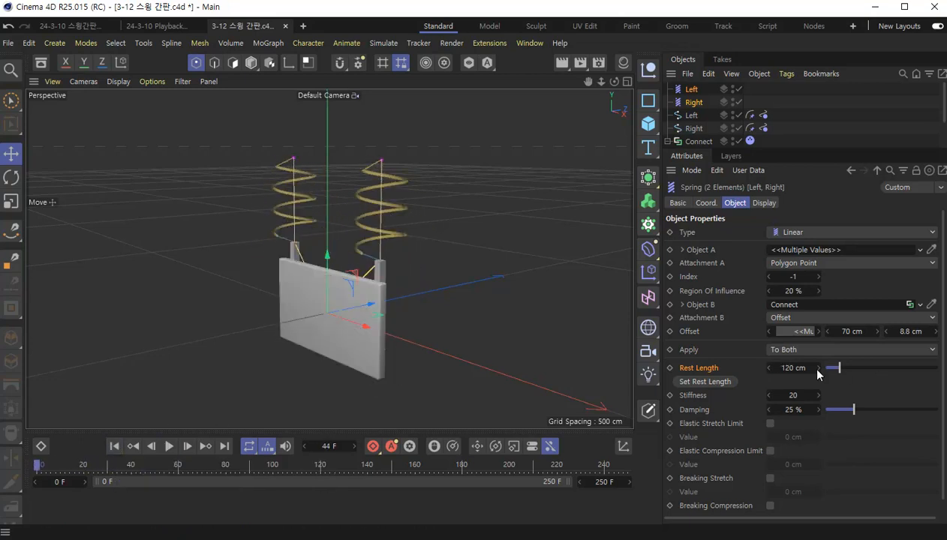
# - Try a Rest Length of 621 cm on both springs and play the simulation from the start
pyautogui.moveTo(835, 368); pyautogui.dragTo(874, 372)
pyautogui.click(110, 443)
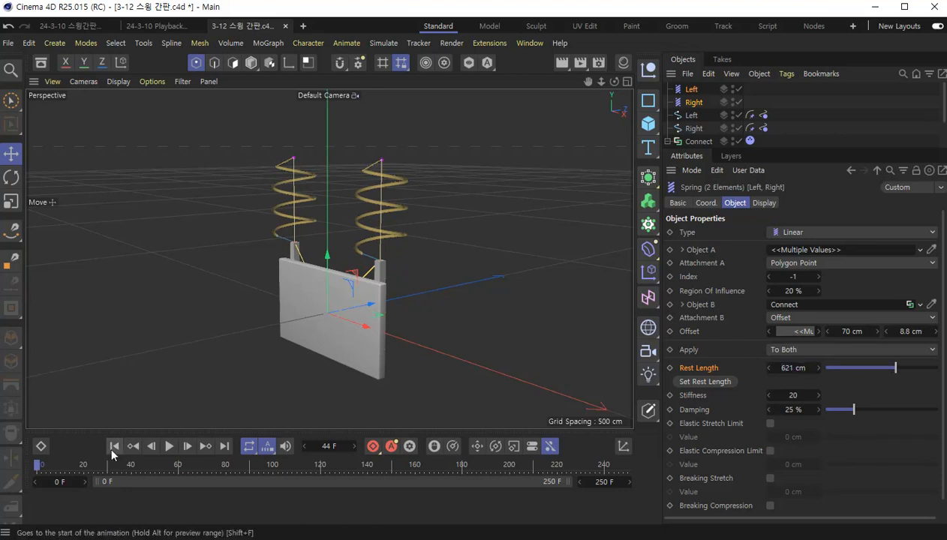
pyautogui.press('F8')
pyautogui.press('F8')
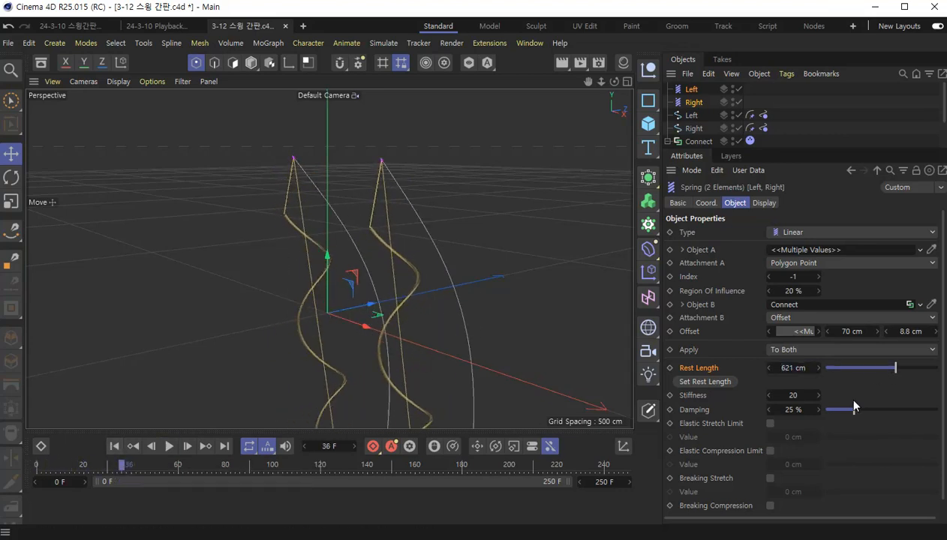
# - Try a Rest Length of 100 cm on both springs, play the simulation from the start, and rewind it
pyautogui.doubleClick(793, 367)
pyautogui.write('100')
pyautogui.press('Return')
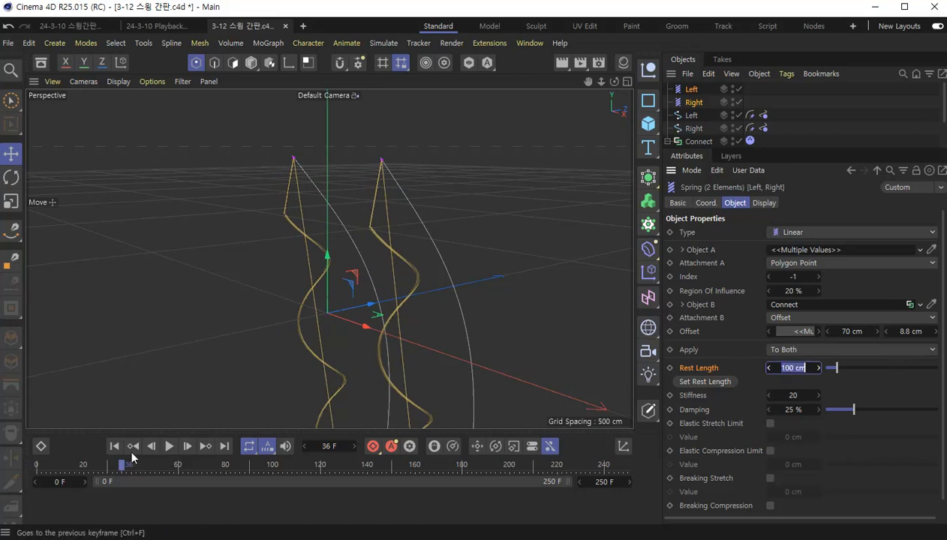
pyautogui.click(114, 445)
pyautogui.press('F8')
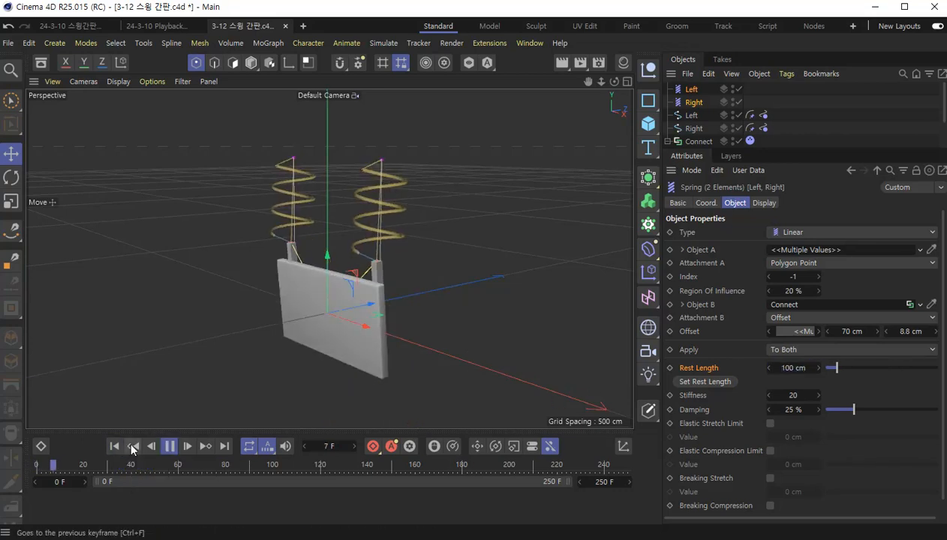
pyautogui.press('F8')
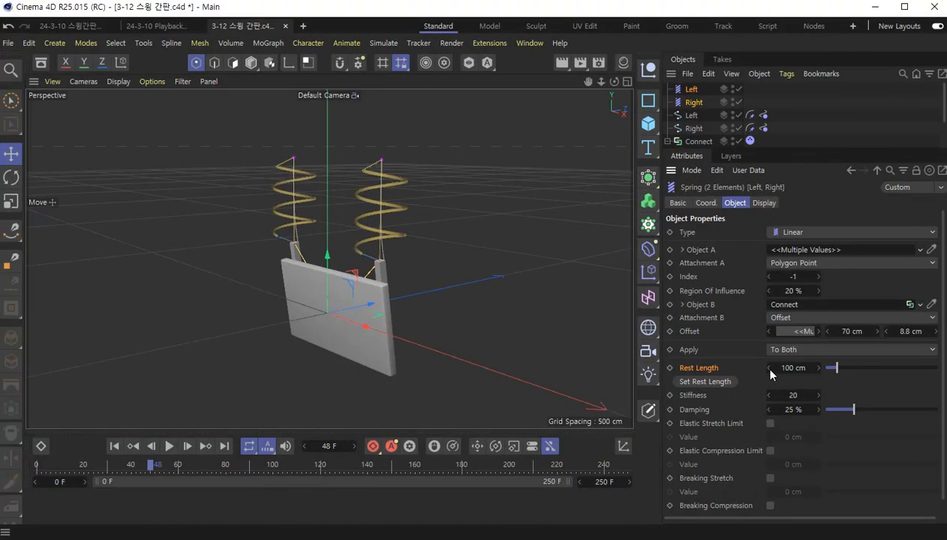
pyautogui.click(114, 446)
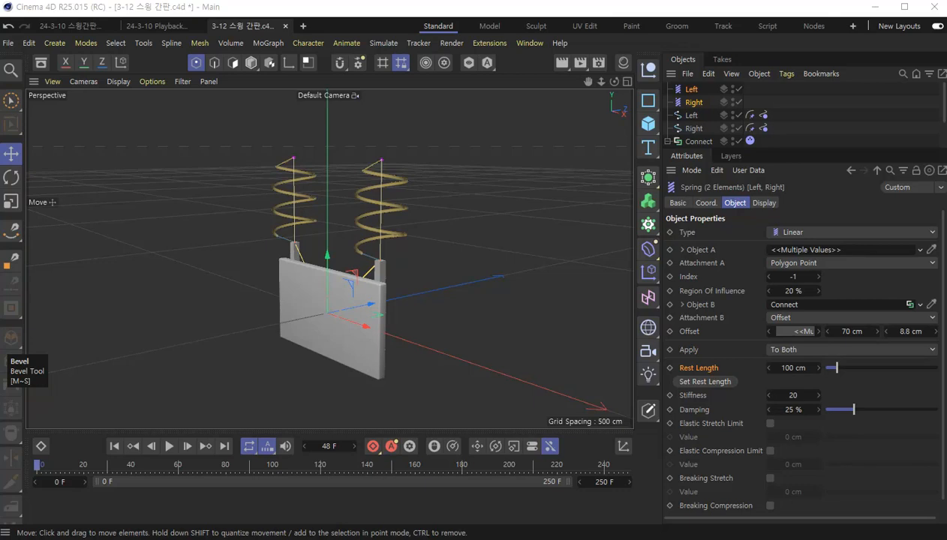
# - Set Rest Length to 101 cm on both springs, play the simulation, and rewind it to the start
pyautogui.click(805, 369)
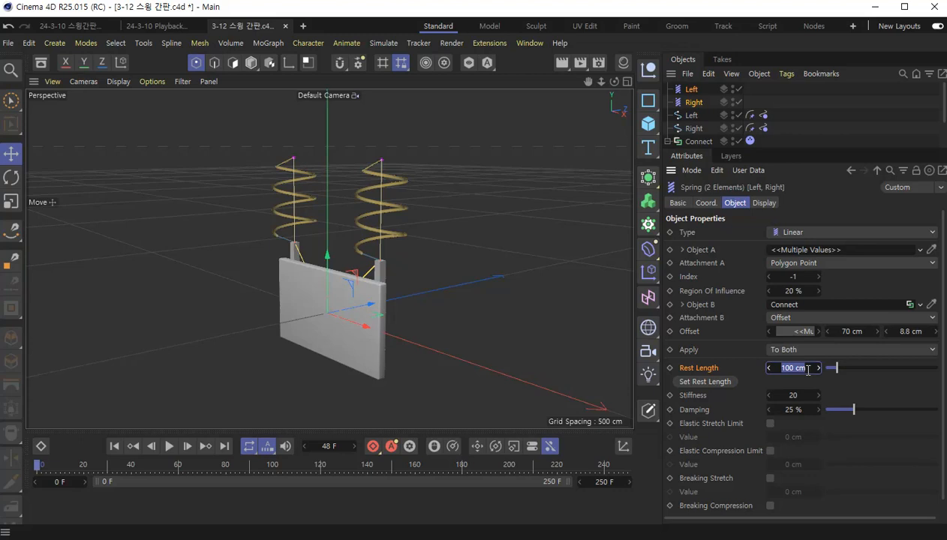
pyautogui.write('101')
pyautogui.press('Return')
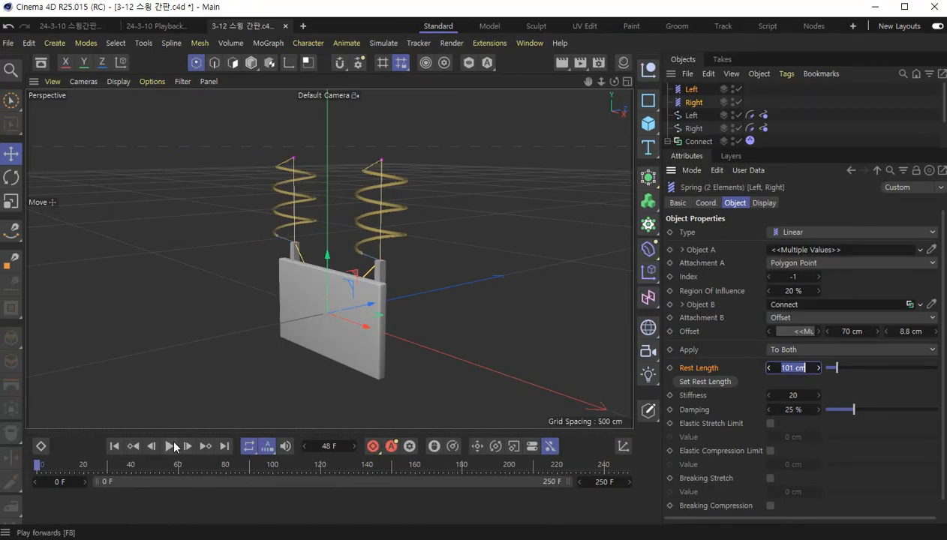
pyautogui.click(172, 446)
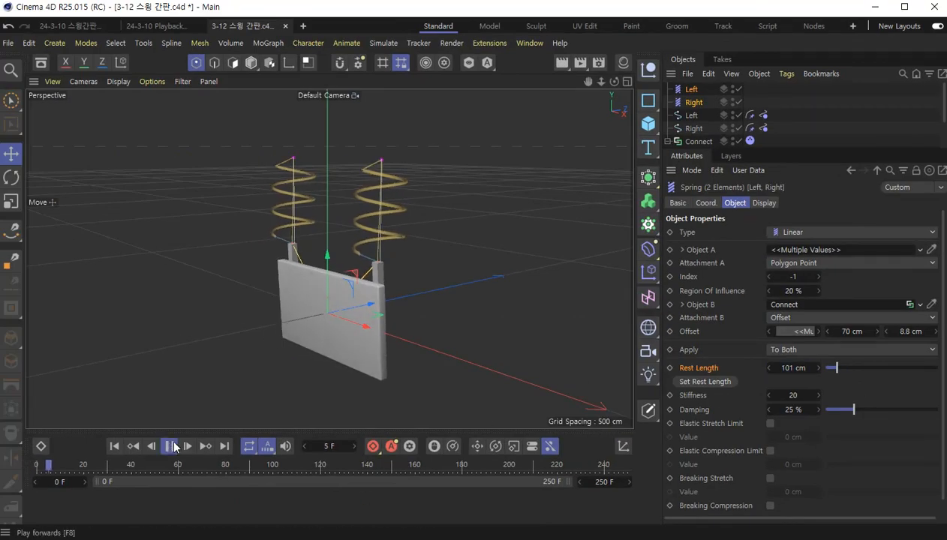
pyautogui.click(171, 445)
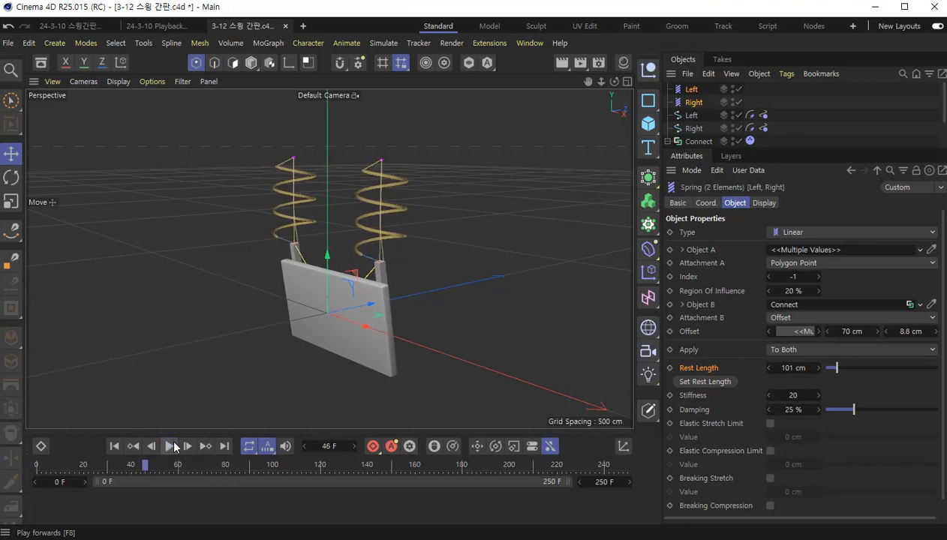
pyautogui.click(116, 447)
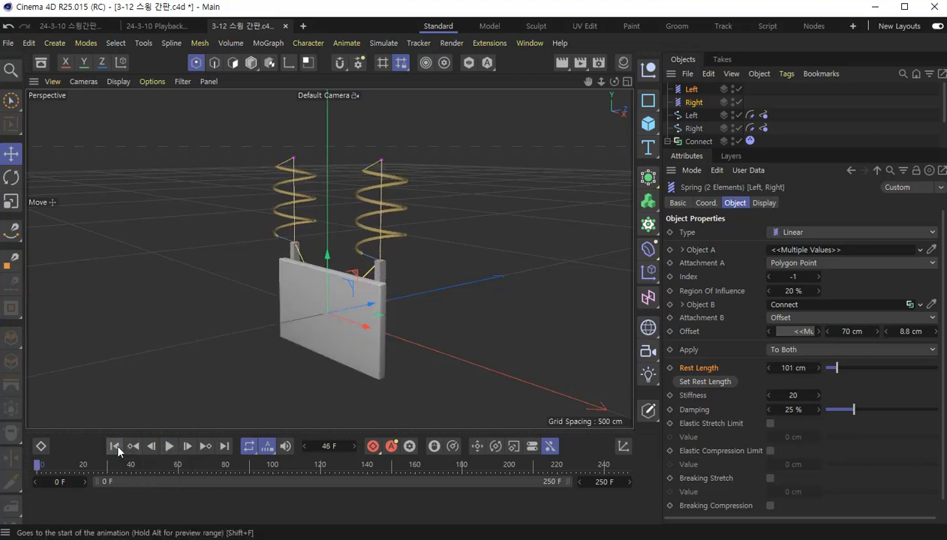
# - Replay the simulation from the start, examine up close how the springs and splines meet the sign's posts, and rewind it
pyautogui.click(171, 446)
pyautogui.click(171, 445)
pyautogui.click(114, 446)
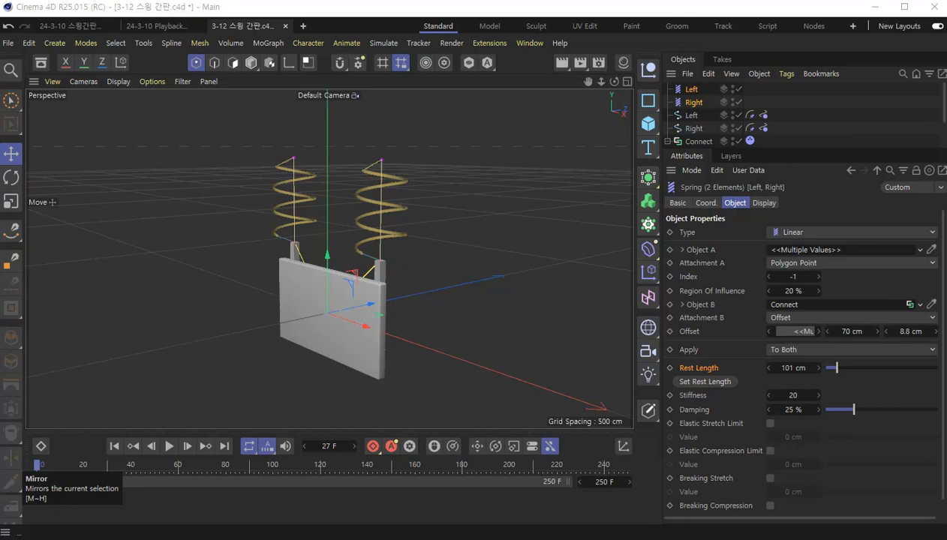
pyautogui.click(114, 448)
pyautogui.press('F8')
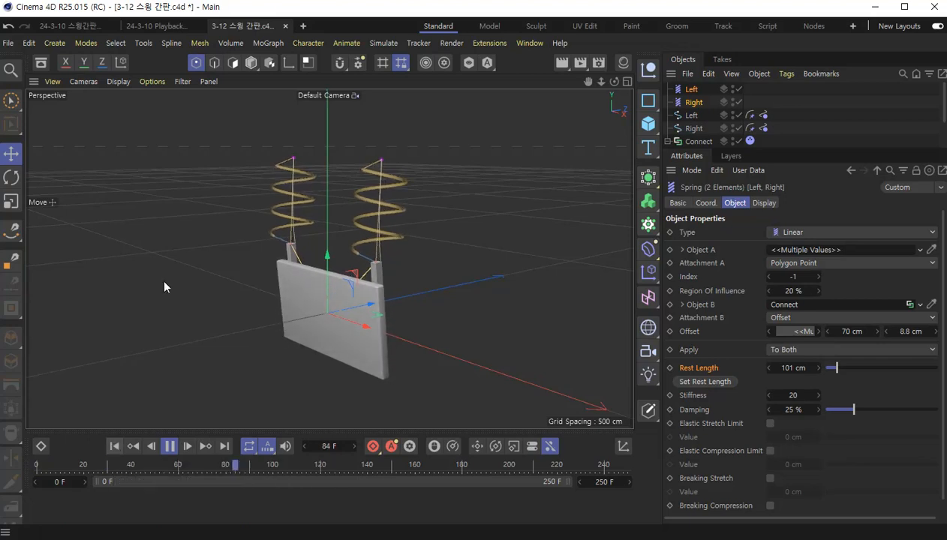
pyautogui.scroll(4, 352, 259)
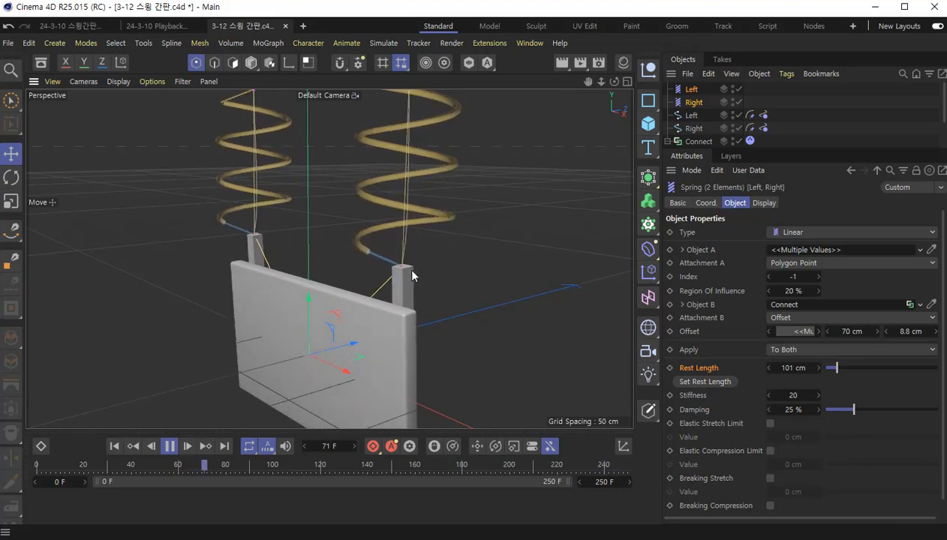
pyautogui.click(170, 446)
pyautogui.click(114, 445)
pyautogui.scroll(-3, 306, 268)
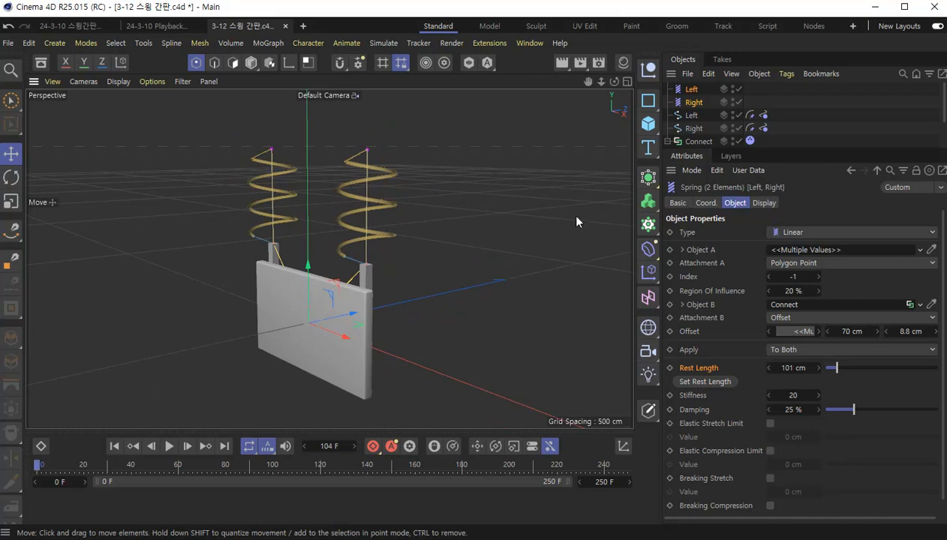
# - Set Linear Damping to 20% in the Connect object's Dynamics Body force settings, play the simulation, and rewind it
pyautogui.moveTo(741, 149); pyautogui.dragTo(740, 207)
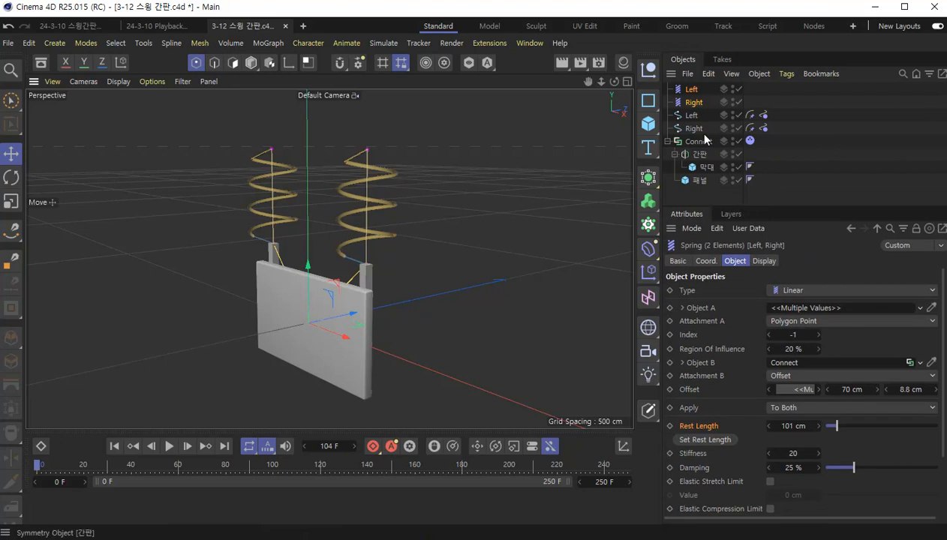
pyautogui.click(692, 140)
pyautogui.click(749, 141)
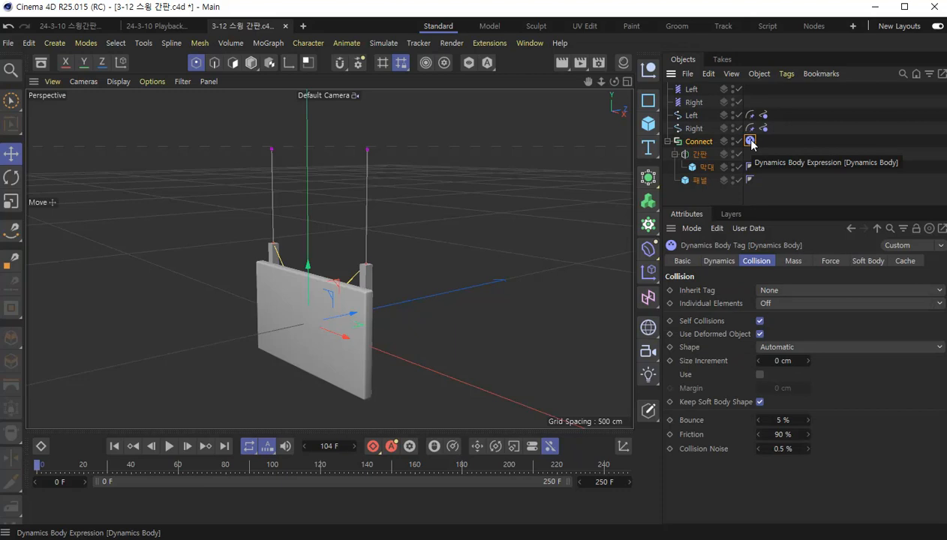
pyautogui.click(829, 261)
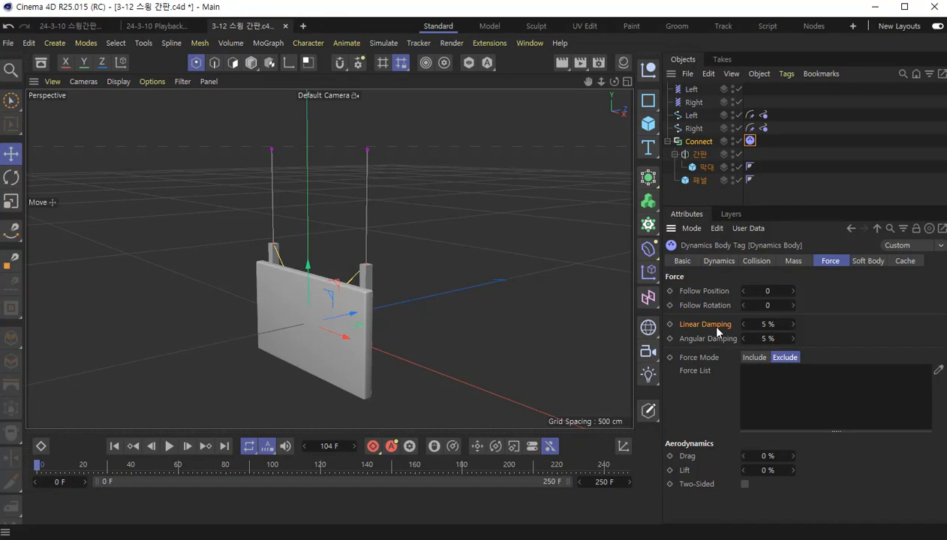
pyautogui.doubleClick(775, 326)
pyautogui.write('20')
pyautogui.press('Return')
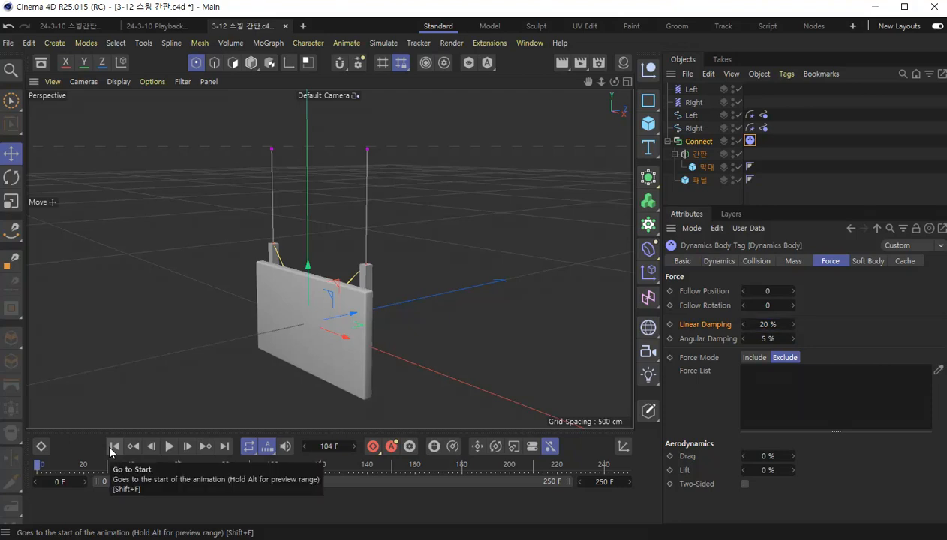
pyautogui.click(169, 448)
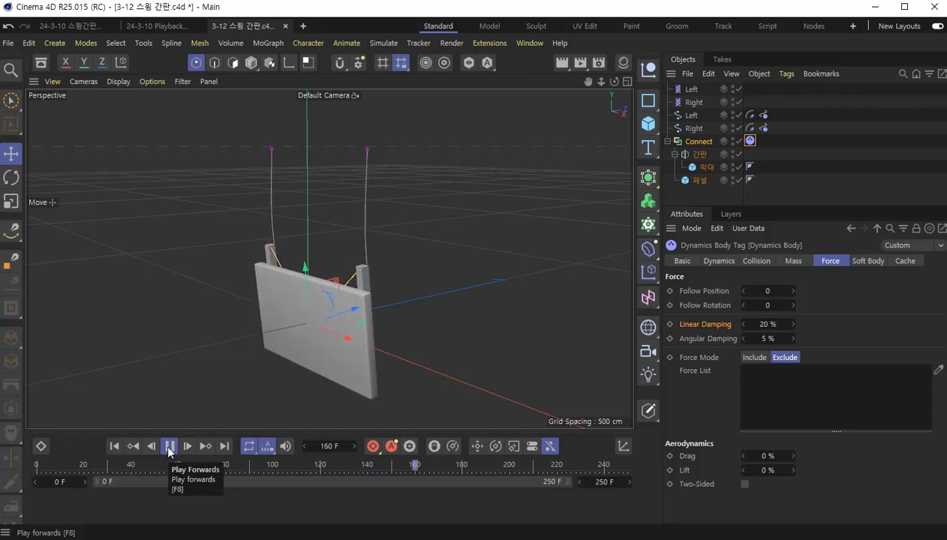
pyautogui.click(171, 448)
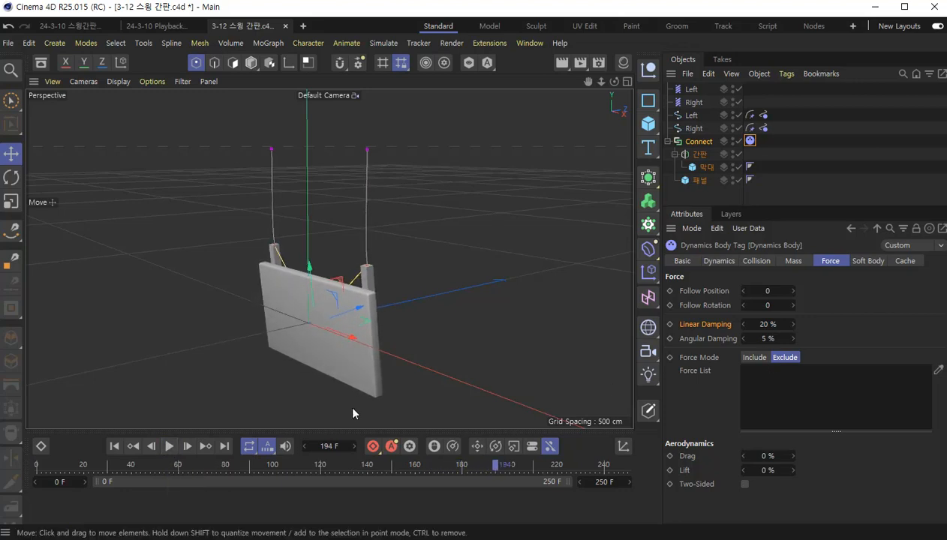
pyautogui.click(114, 445)
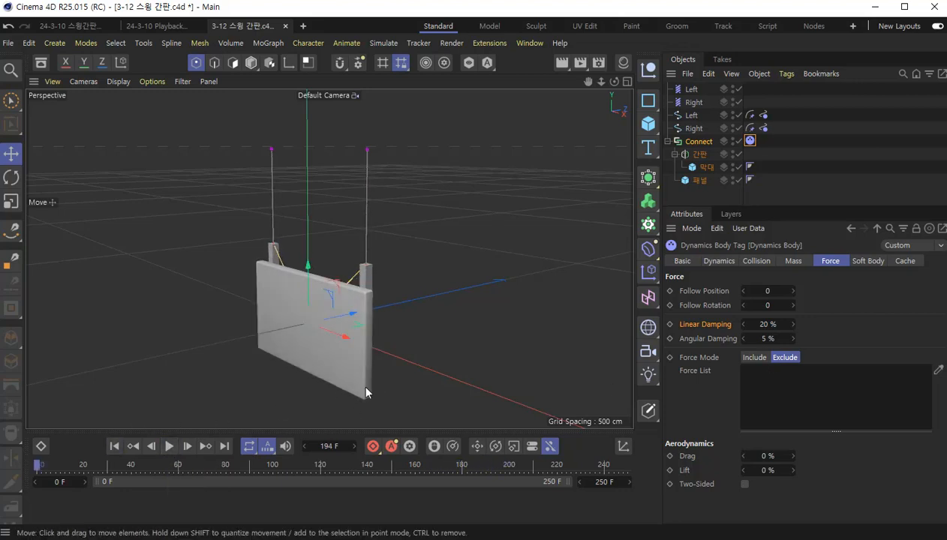
# - Set Angular Damping to 50% on the Connect object's Dynamics Body tag and play the simulation from the start
pyautogui.click(786, 339)
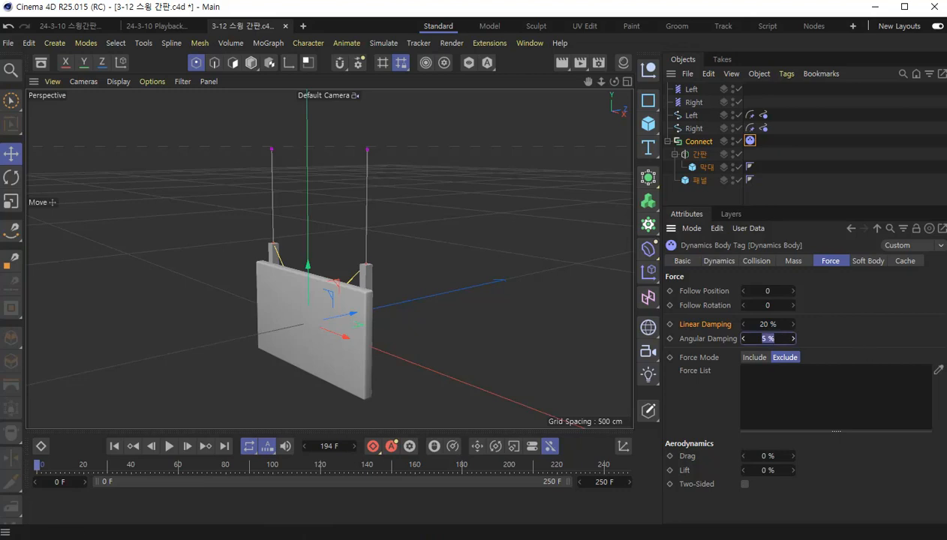
pyautogui.write('50')
pyautogui.press('Return')
pyautogui.click(166, 446)
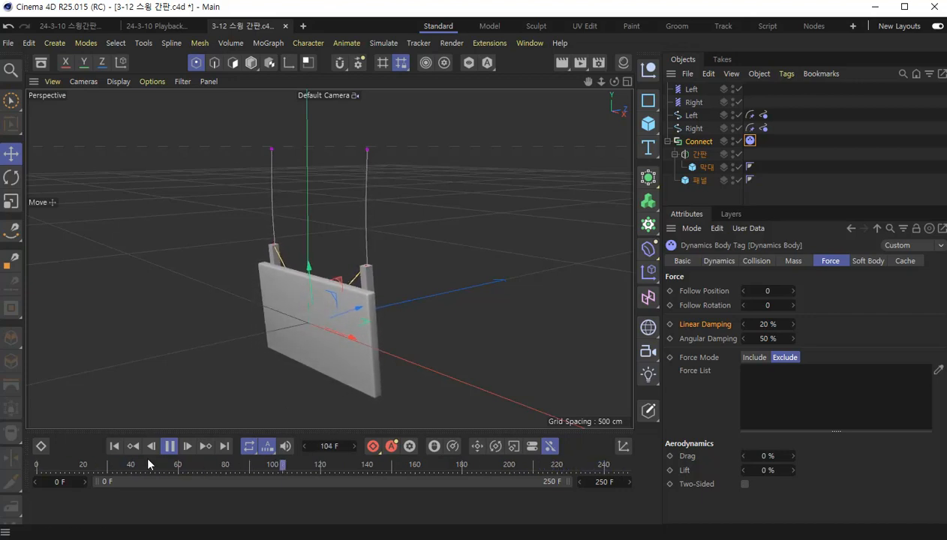
pyautogui.click(171, 447)
pyautogui.hotkey('ctrl', 's')
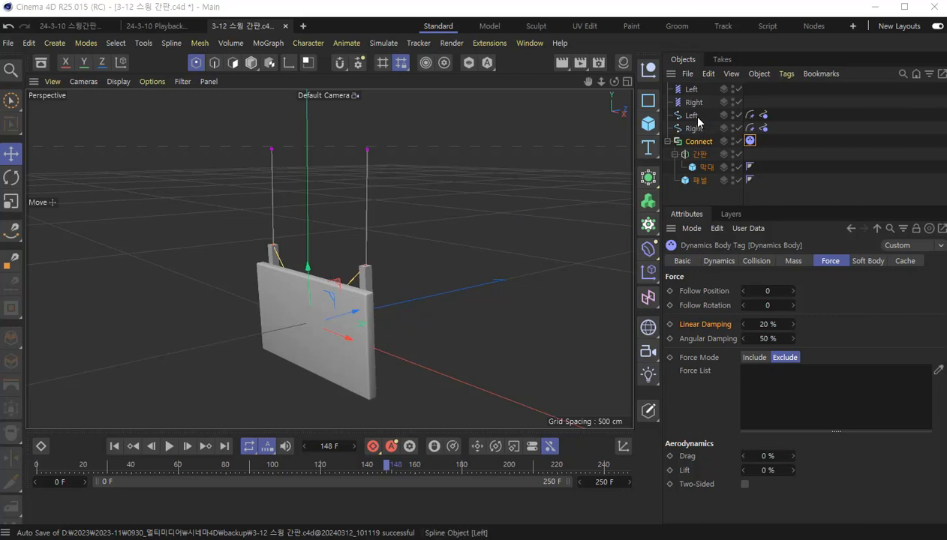
# - Set Steps to 20 and Iterations to 15 for the Spline Dynamics tags of both the Left and Right splines
pyautogui.click(763, 116)
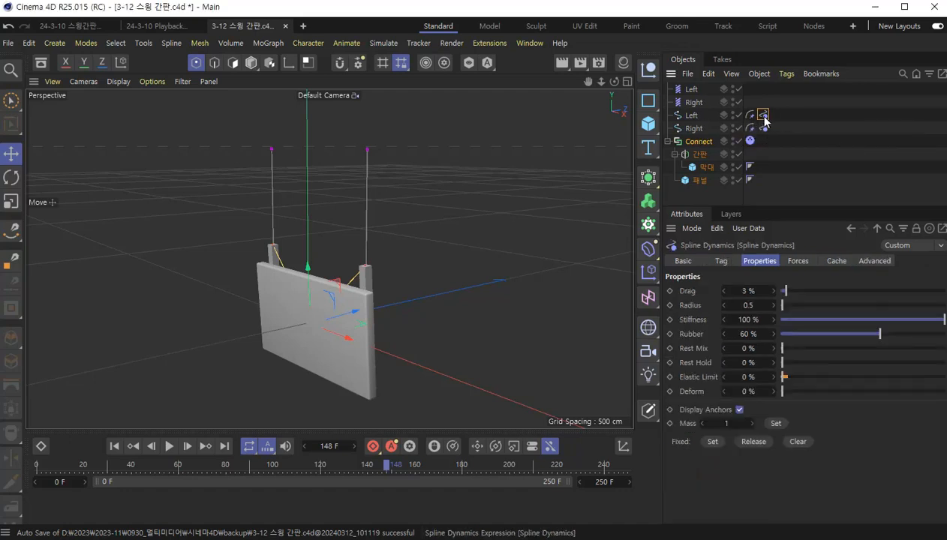
pyautogui.keyDown('ctrl'); pyautogui.click(764, 129); pyautogui.keyUp('ctrl')
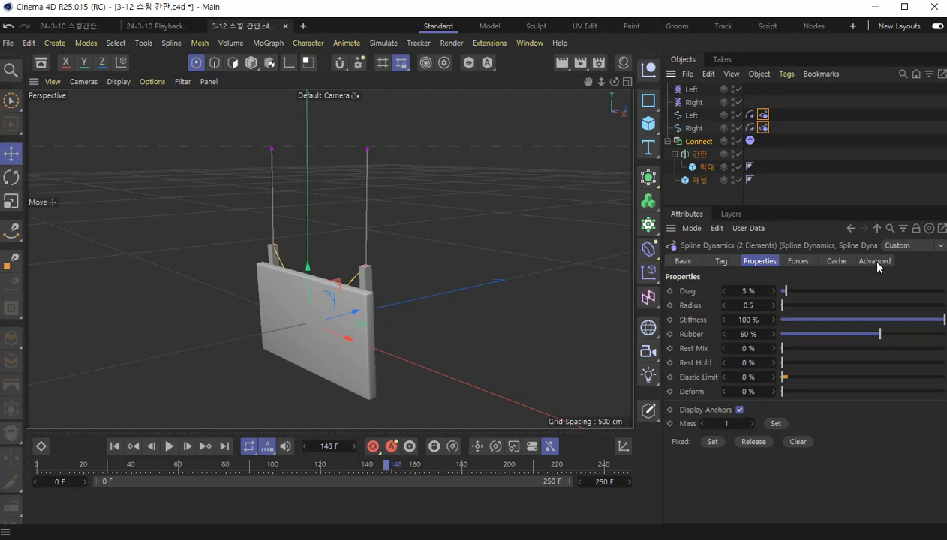
pyautogui.click(875, 261)
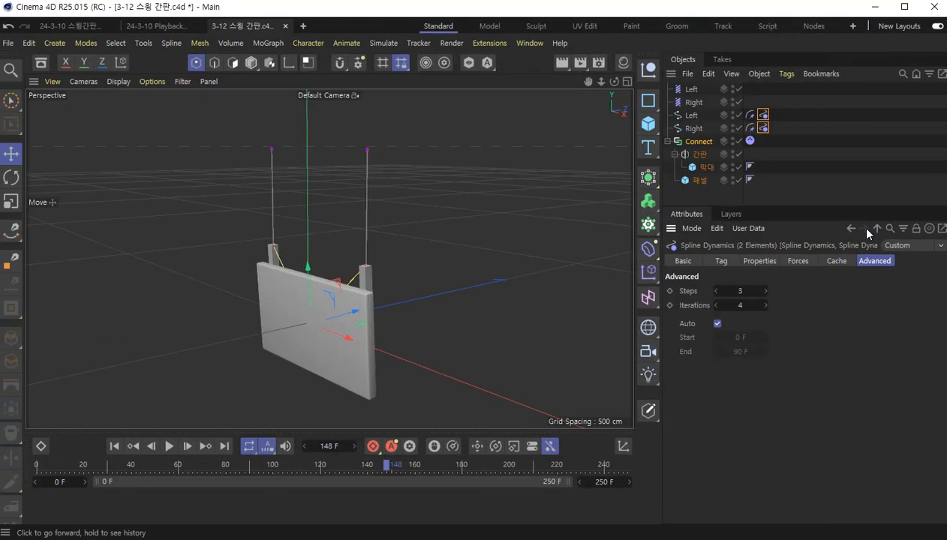
pyautogui.click(738, 291)
pyautogui.write('20')
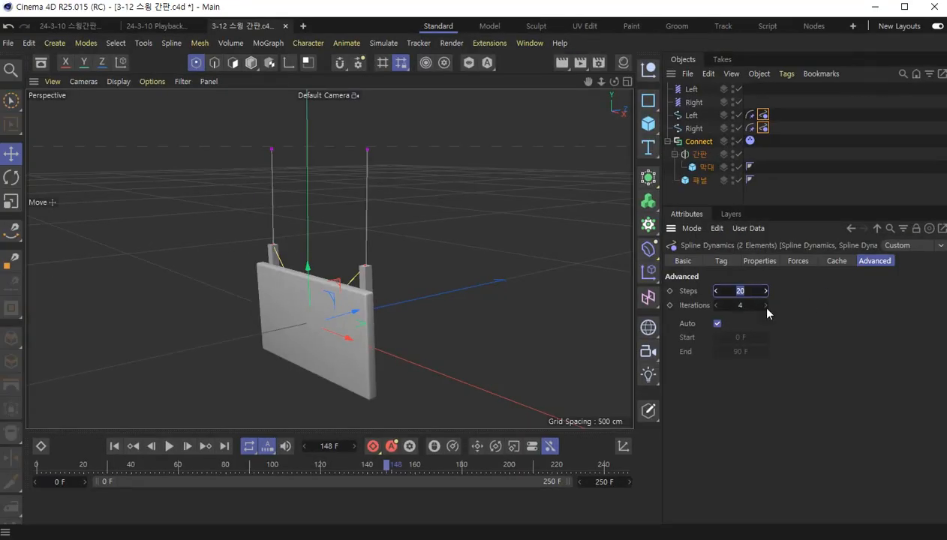
pyautogui.click(754, 304)
pyautogui.write('15')
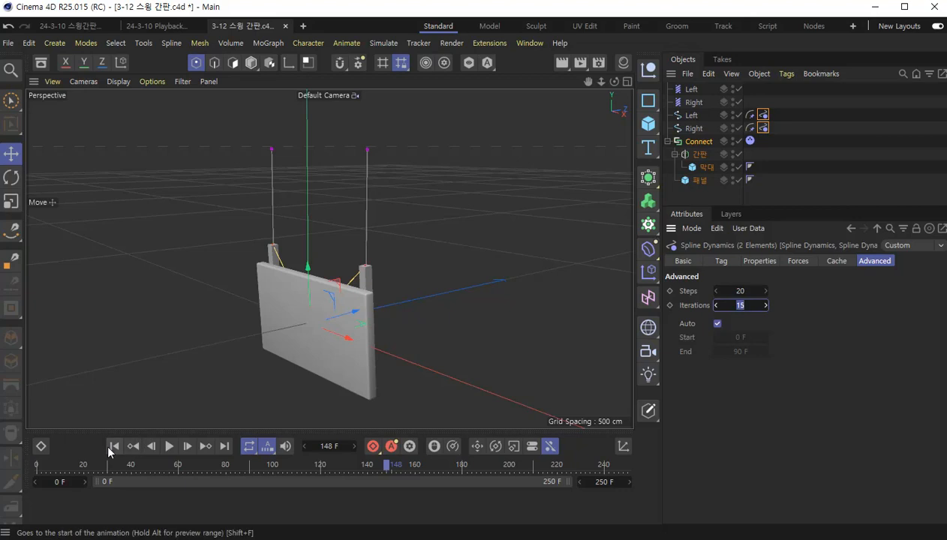
# - Play the simulation twice from the start, examining up close where the splines attach to the sign's posts
pyautogui.click(108, 448)
pyautogui.click(169, 447)
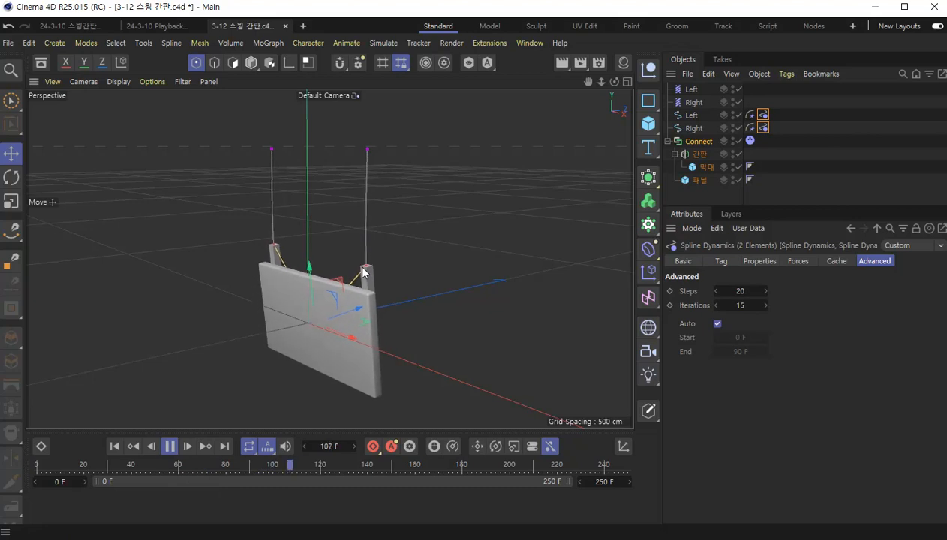
pyautogui.scroll(5, 363, 272)
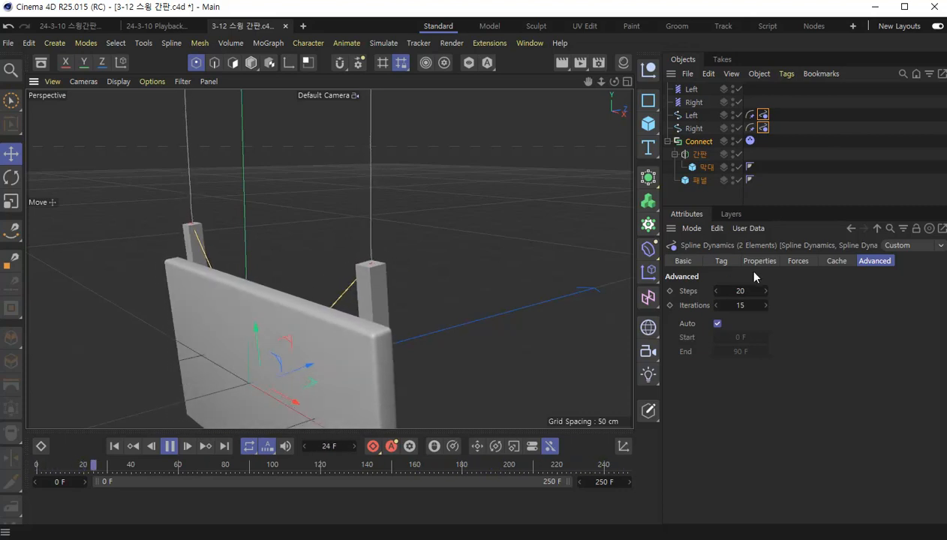
pyautogui.click(169, 447)
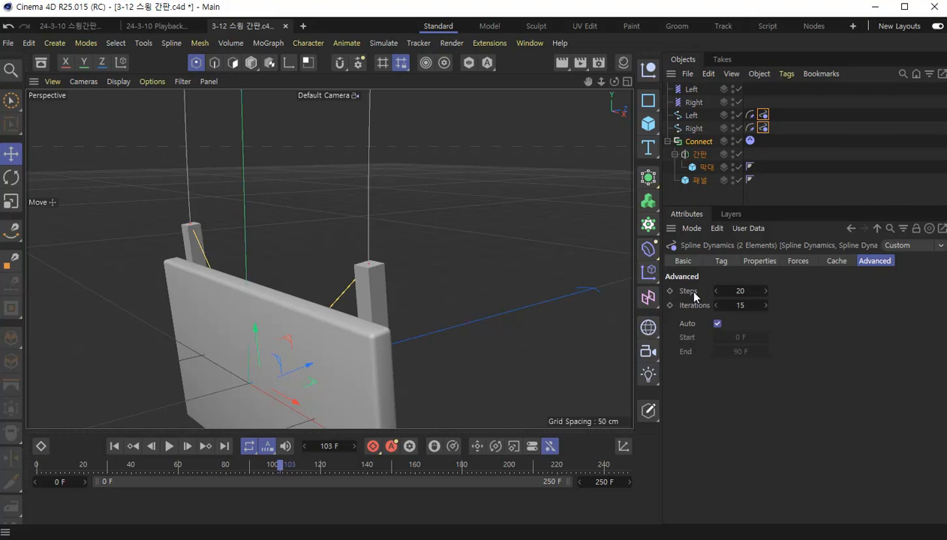
pyautogui.click(707, 294)
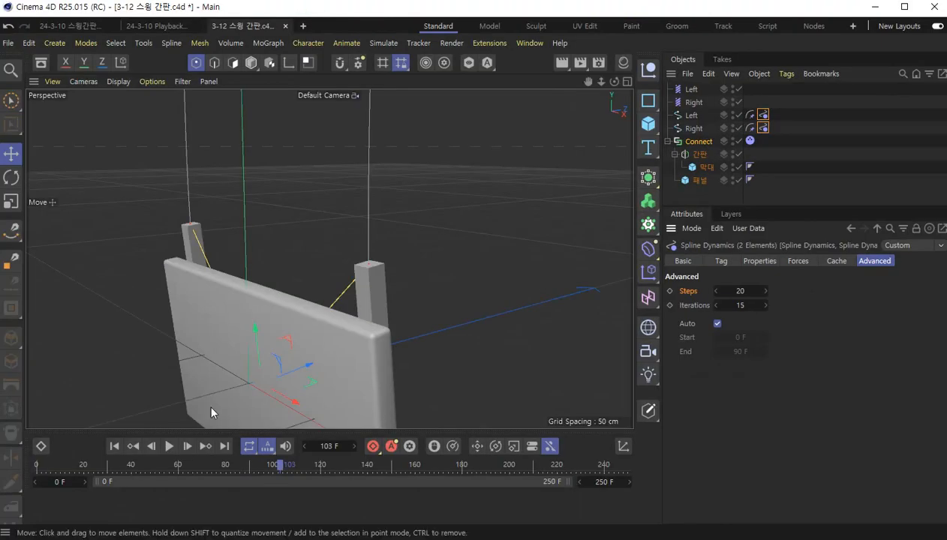
pyautogui.click(114, 446)
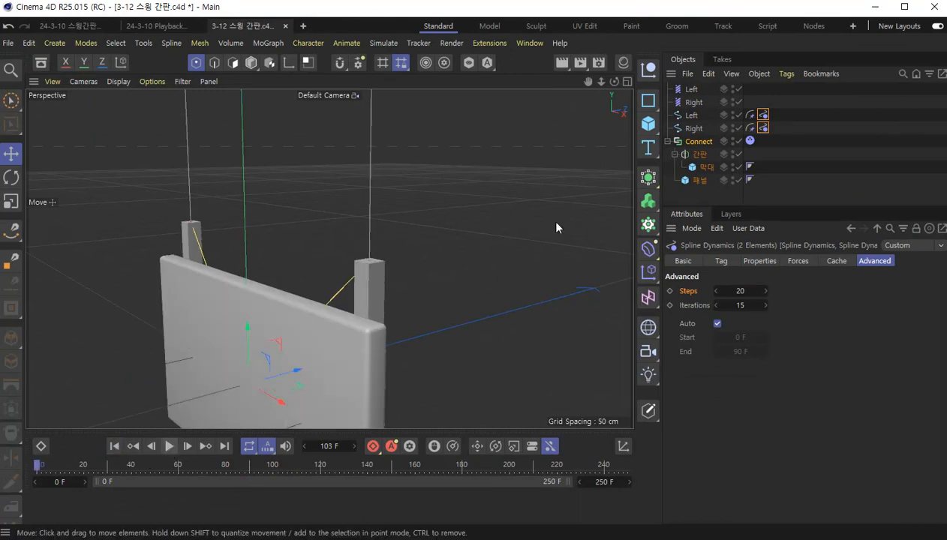
pyautogui.click(169, 447)
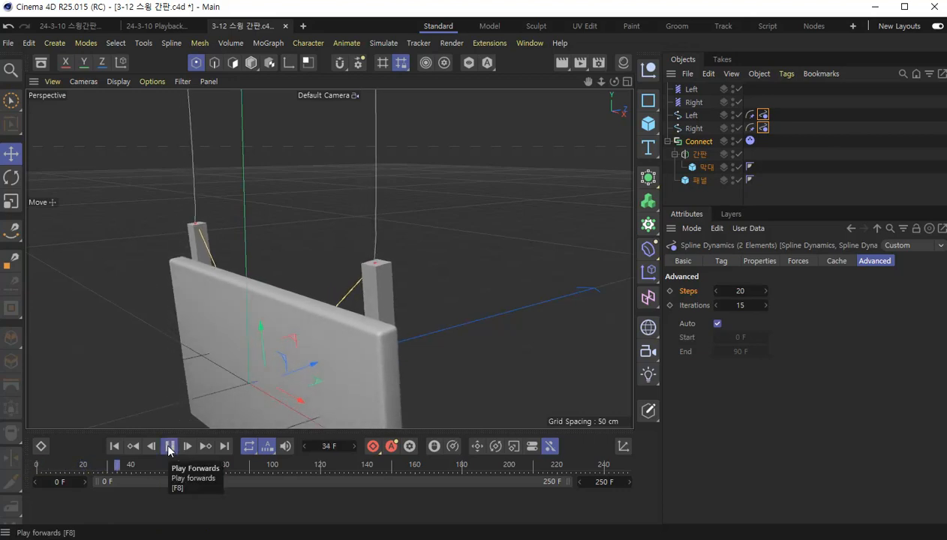
# - Stop playback, replay the simulation from the start with the whole sign in view, and save the scene file
pyautogui.click(169, 448)
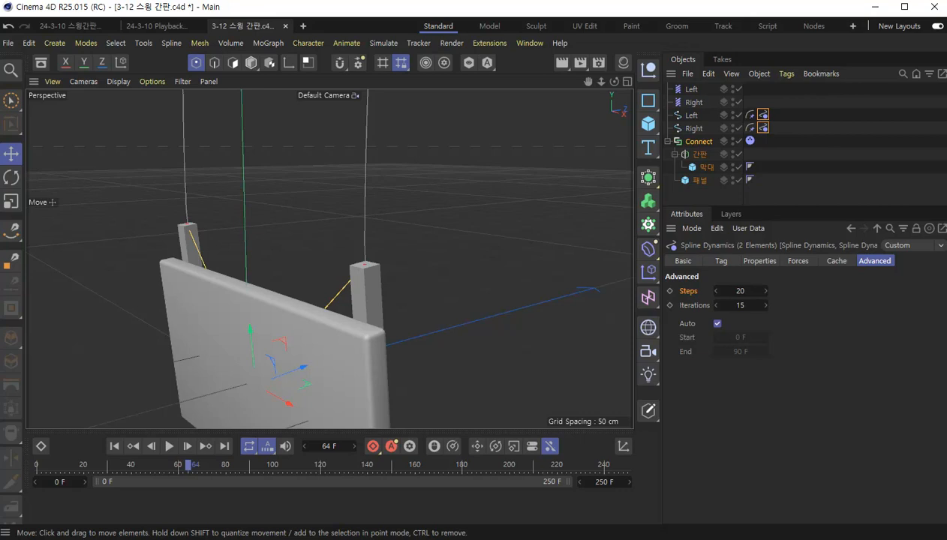
pyautogui.scroll(-8, 388, 303)
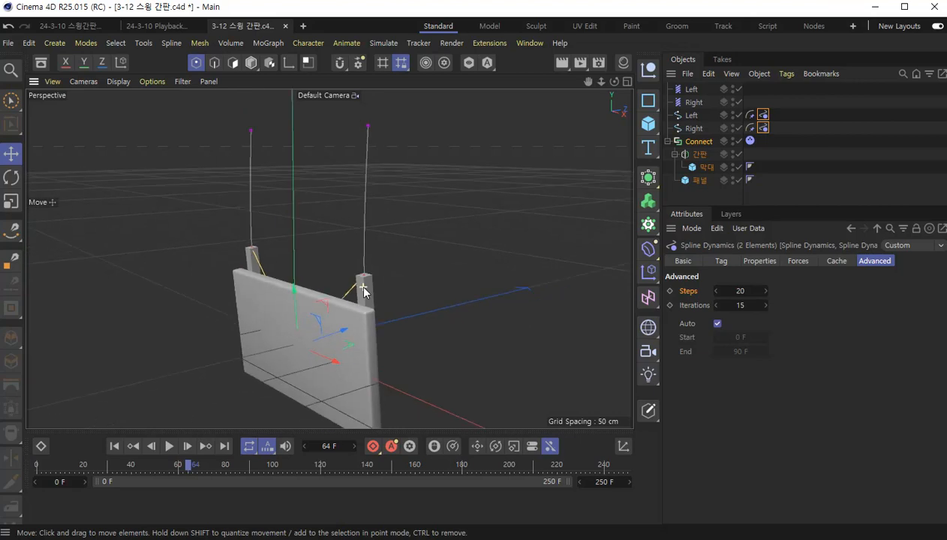
pyautogui.click(114, 446)
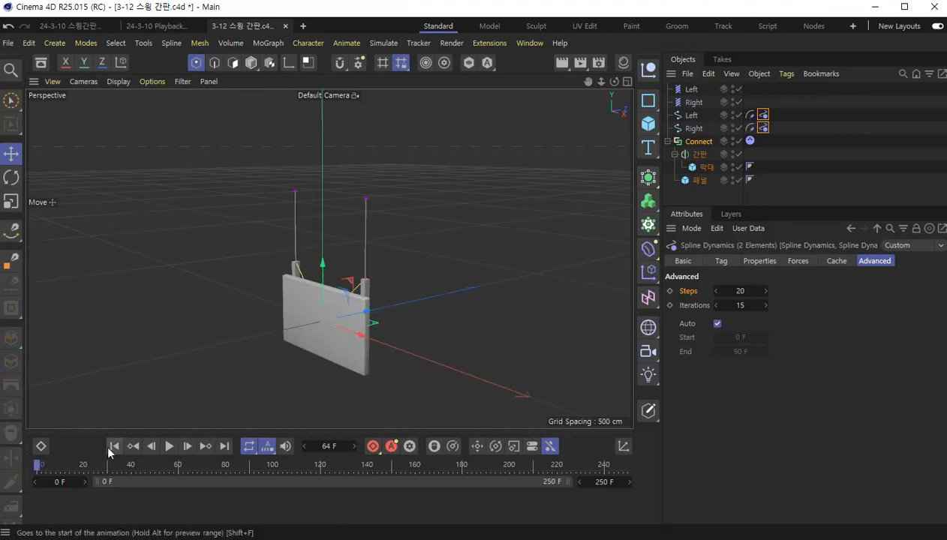
pyautogui.press('F8')
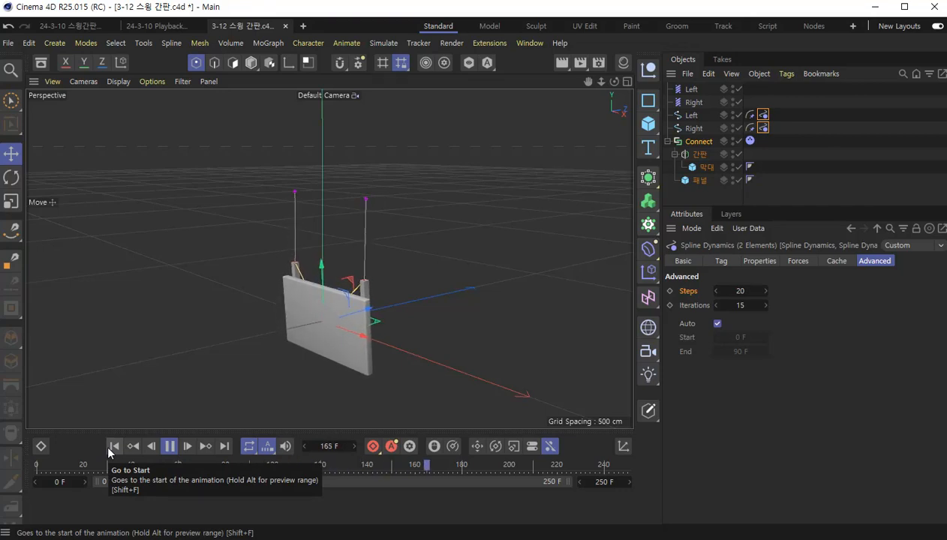
pyautogui.click(167, 445)
pyautogui.hotkey('ctrl', 's')
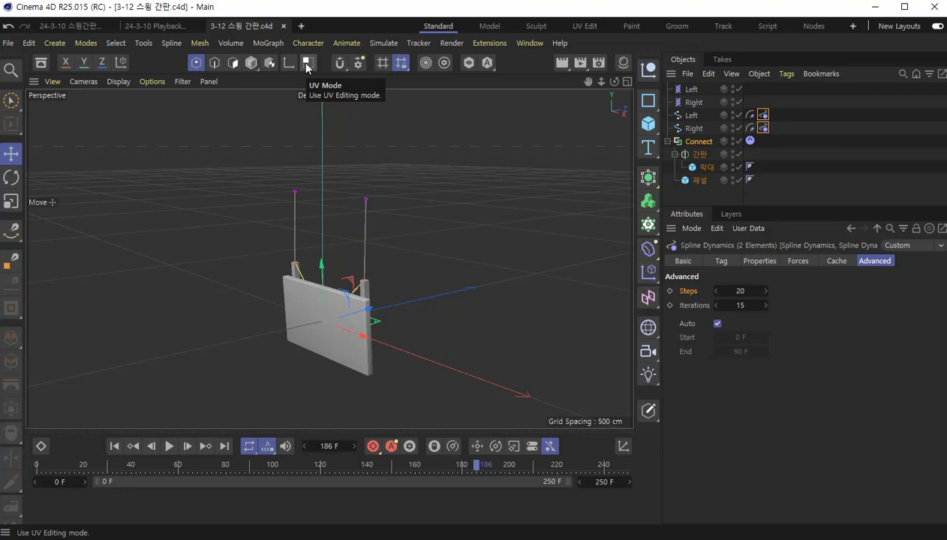
# - Render the current view to check the hanging sign, and clear the object selection
pyautogui.click(562, 62)
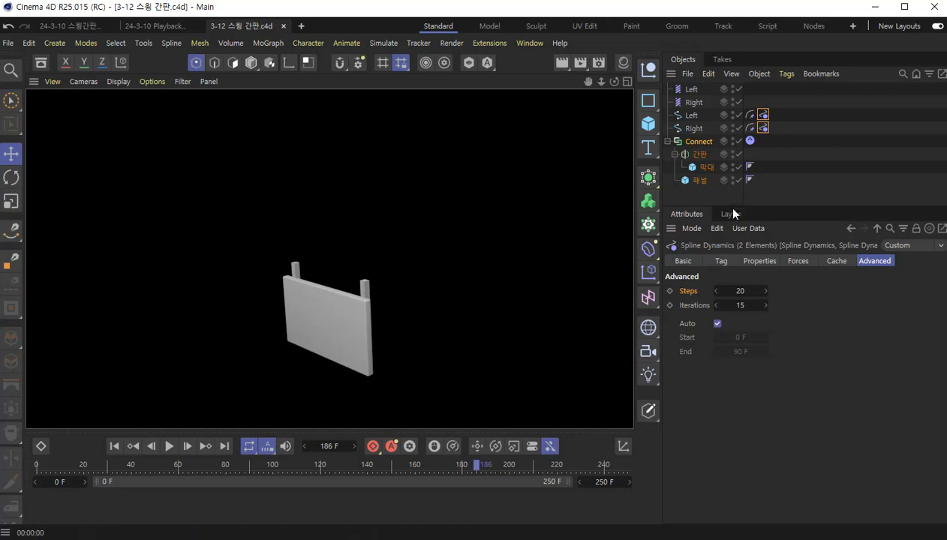
pyautogui.moveTo(733, 207); pyautogui.dragTo(724, 270)
pyautogui.click(715, 227)
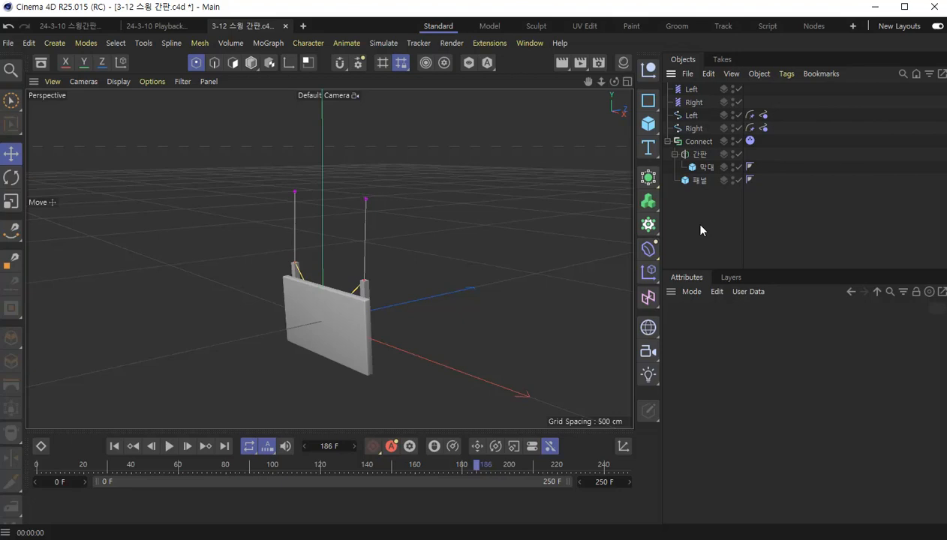
# - Add a Circle spline and set its radius to 0.3 cm
pyautogui.click(656, 108)
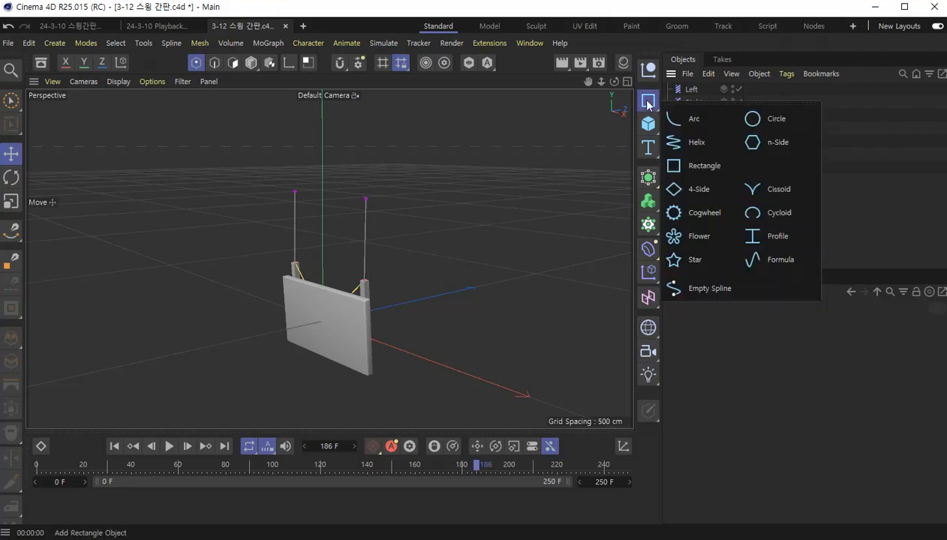
pyautogui.click(768, 122)
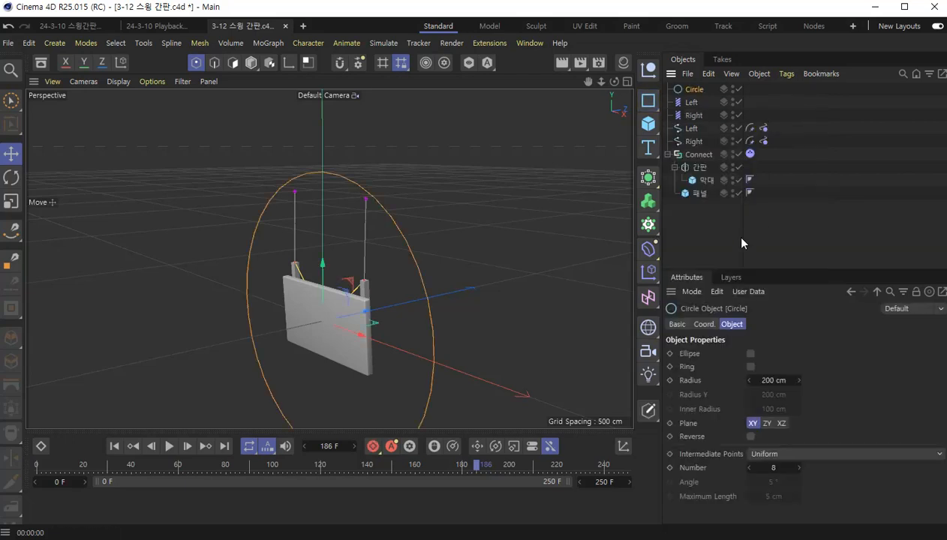
pyautogui.moveTo(774, 271); pyautogui.dragTo(775, 217)
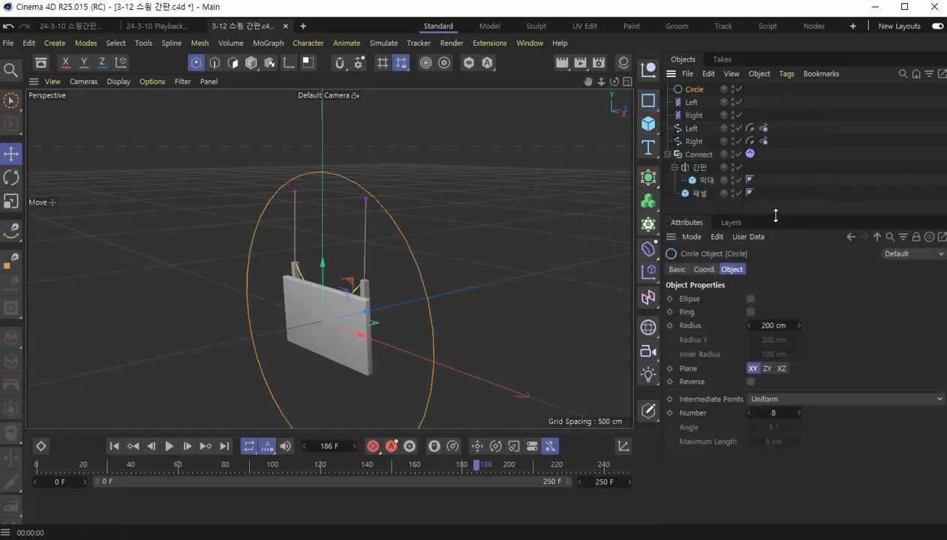
pyautogui.click(773, 326)
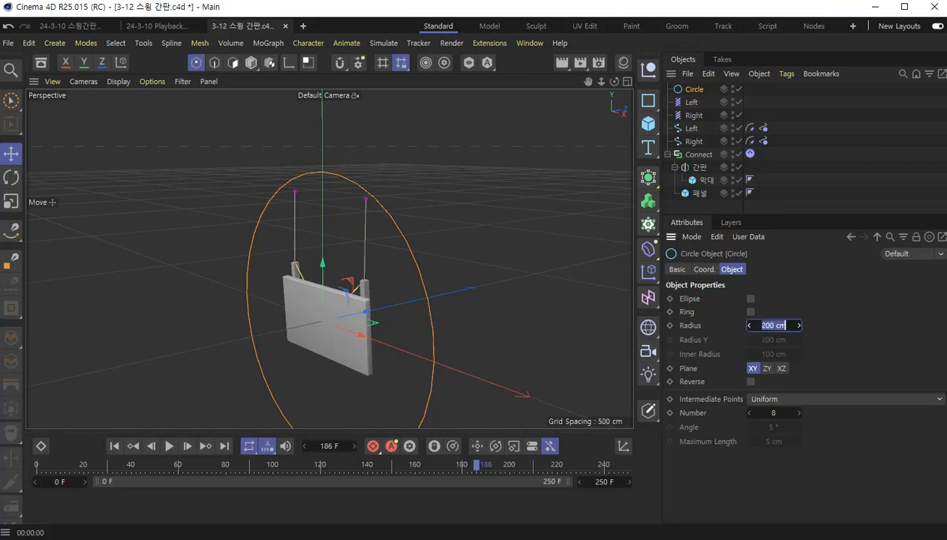
pyautogui.write('0.3')
pyautogui.press('Return')
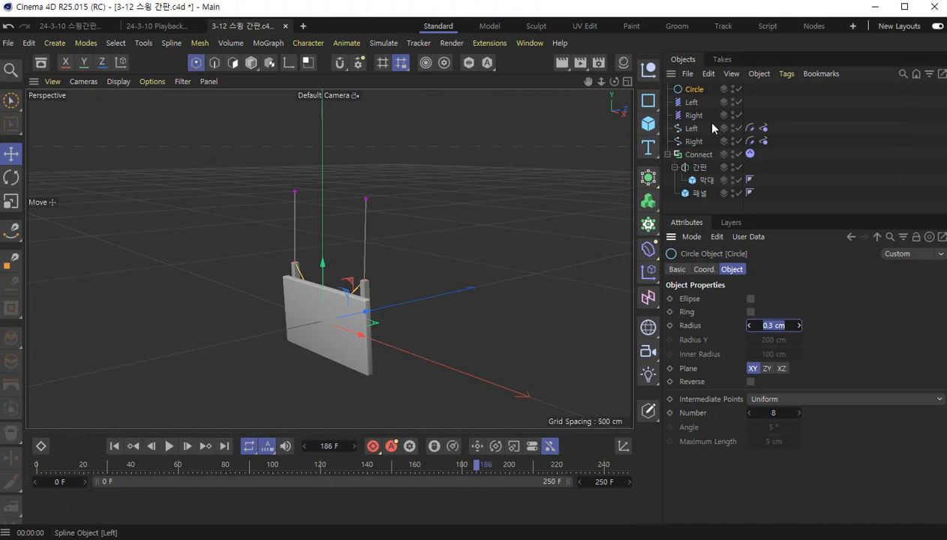
# - Add a Sweep object and nest the Circle and the Left spline inside it, with the Circle above the spline
pyautogui.click(648, 177)
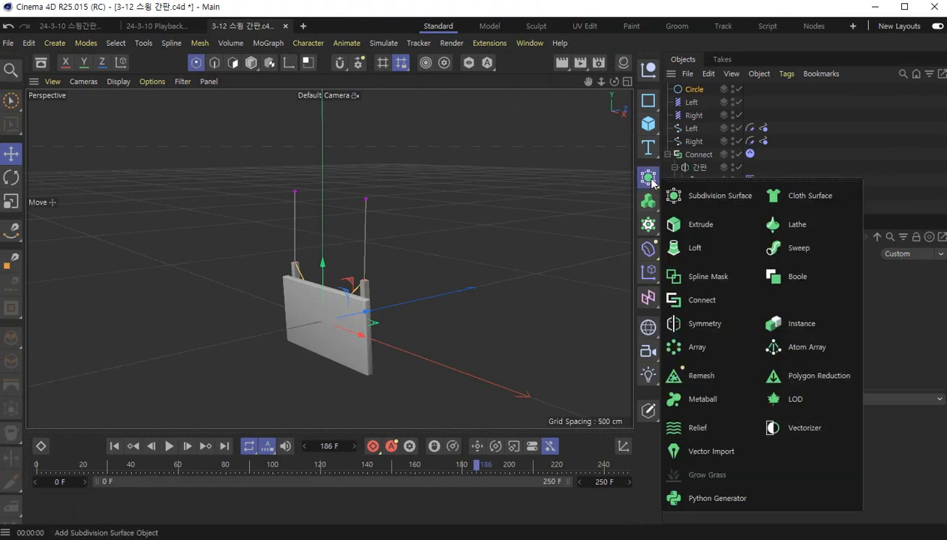
pyautogui.click(797, 255)
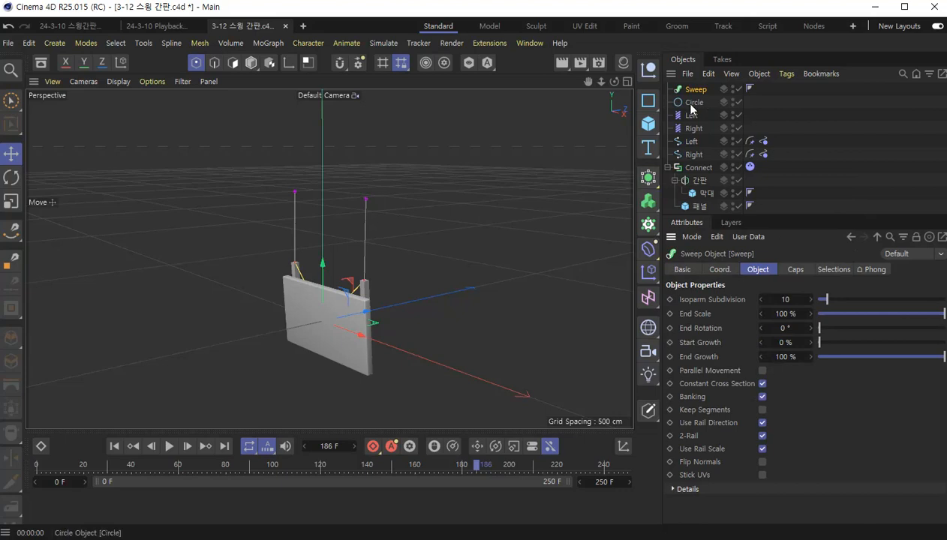
pyautogui.moveTo(691, 141); pyautogui.dragTo(696, 110)
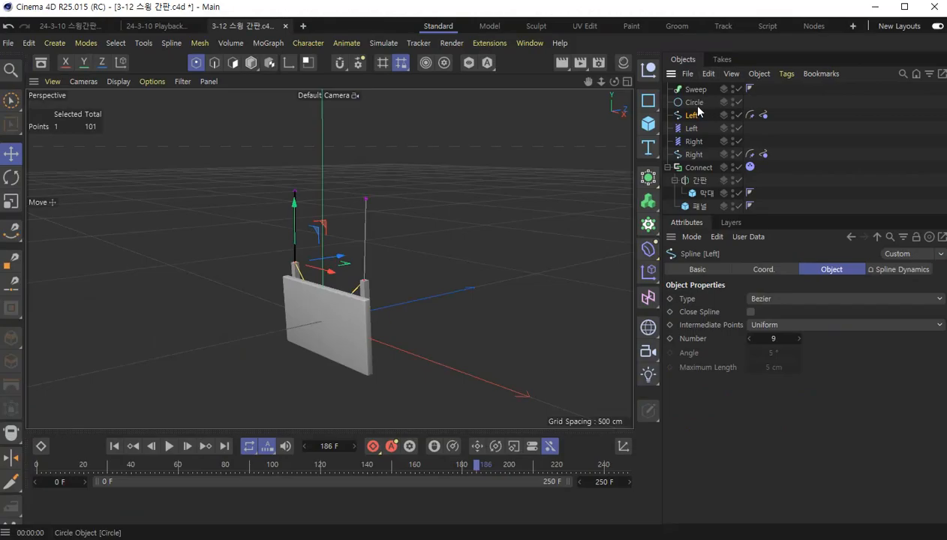
pyautogui.click(692, 104)
pyautogui.keyDown('ctrl'); pyautogui.click(687, 114); pyautogui.keyUp('ctrl')
pyautogui.moveTo(687, 114); pyautogui.dragTo(701, 90)
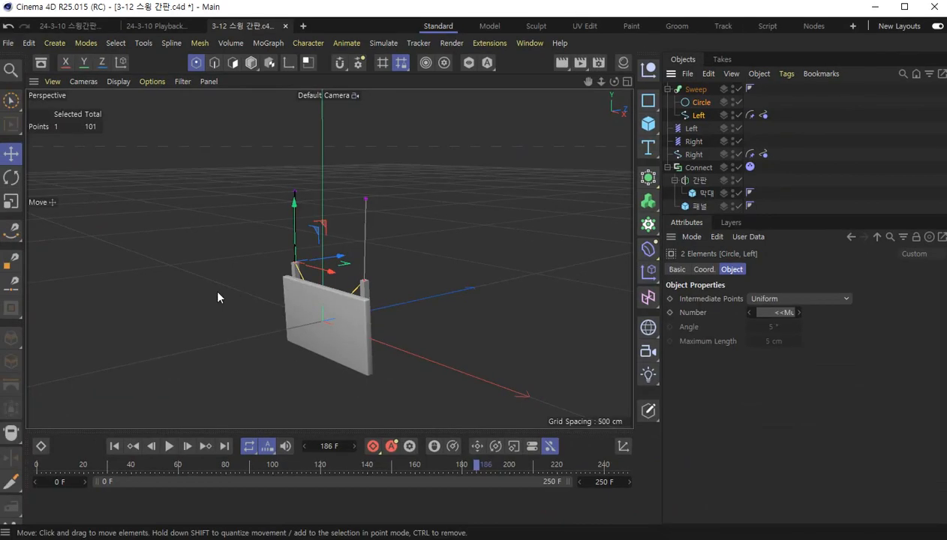
# - Deselect the spline's points, switch to Model mode, and inspect the swept left string up close
pyautogui.scroll(3, 275, 246)
pyautogui.click(506, 238)
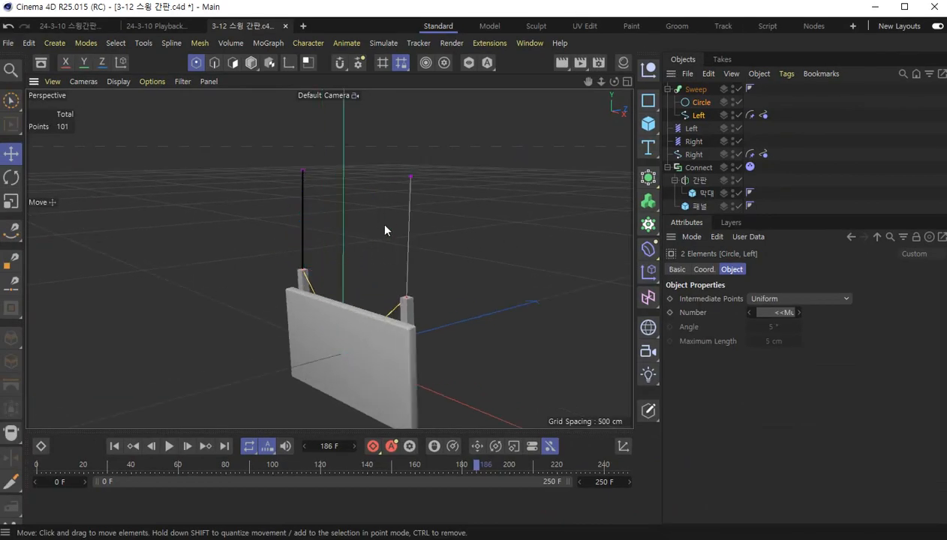
pyautogui.click(252, 62)
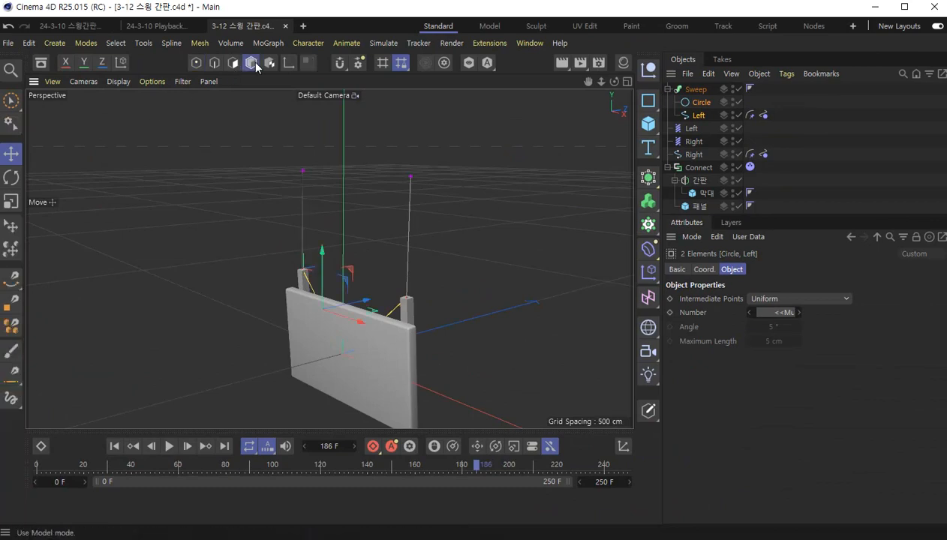
pyautogui.scroll(3, 304, 209)
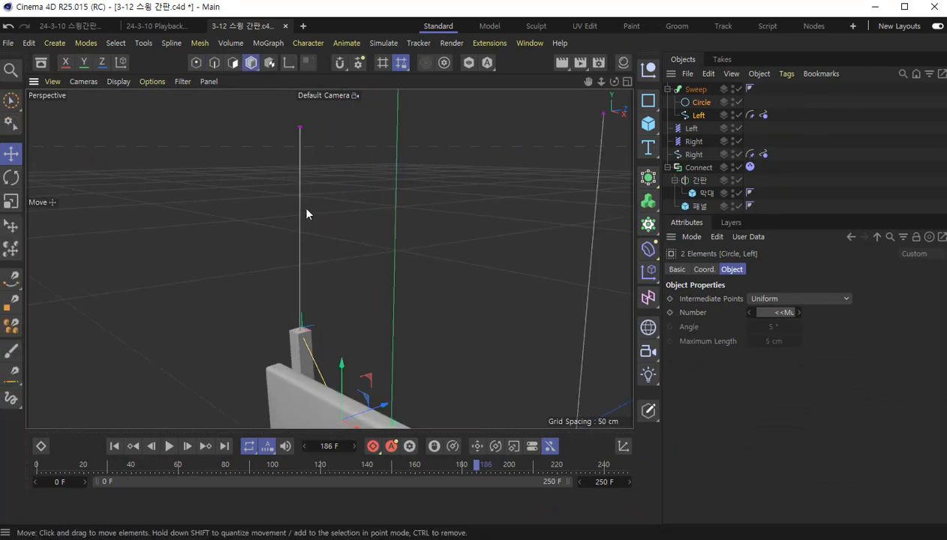
pyautogui.scroll(-2, 306, 209)
pyautogui.scroll(3, 305, 210)
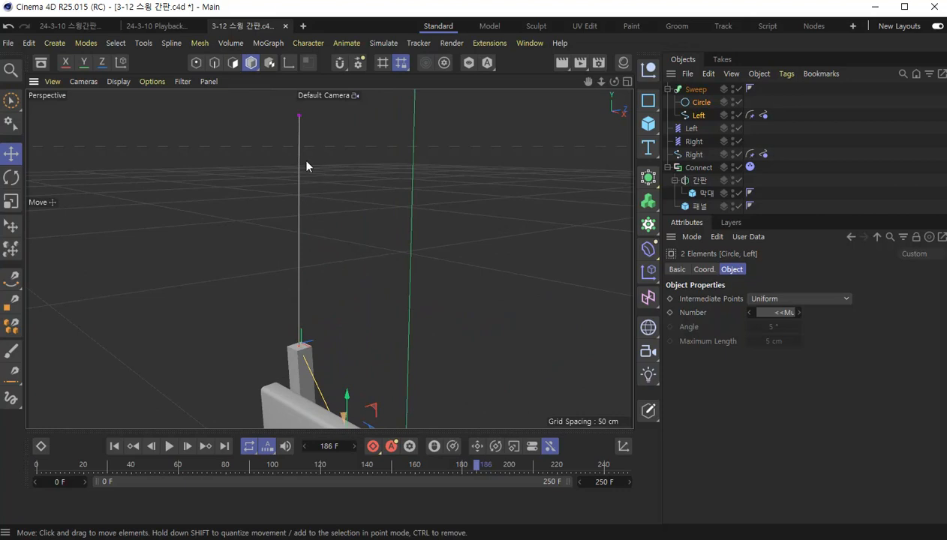
# - Set the radius of the Circle inside the Sweep to 0.5 cm to thicken the left string
pyautogui.click(704, 105)
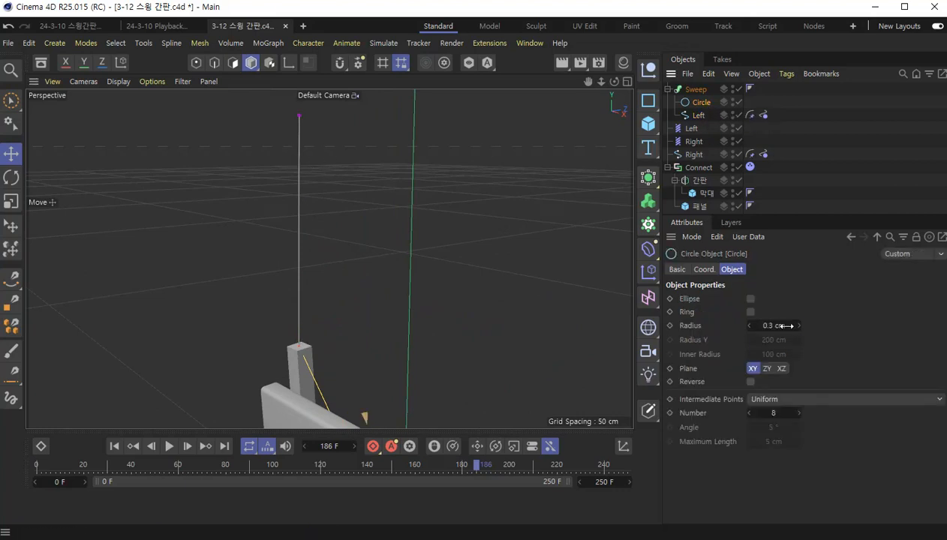
pyautogui.doubleClick(786, 326)
pyautogui.write('0.5')
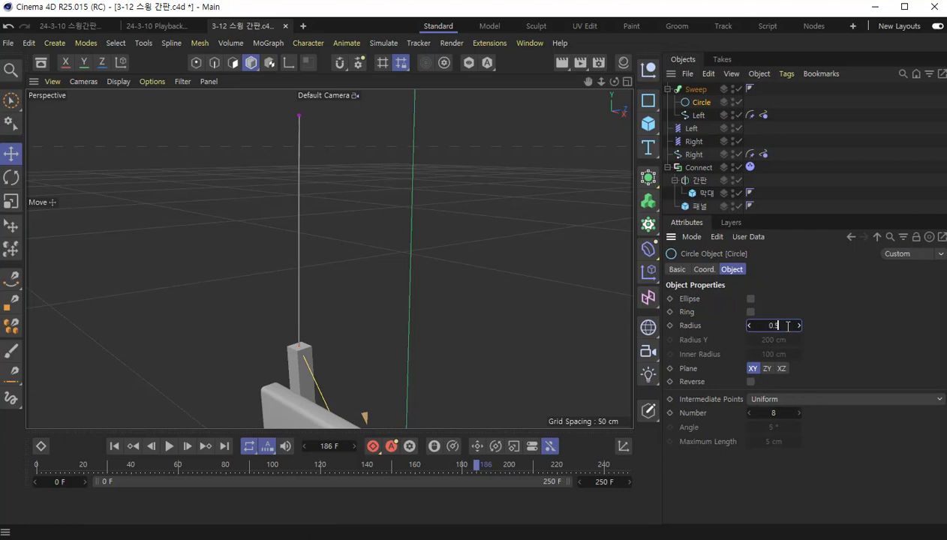
pyautogui.press('Return')
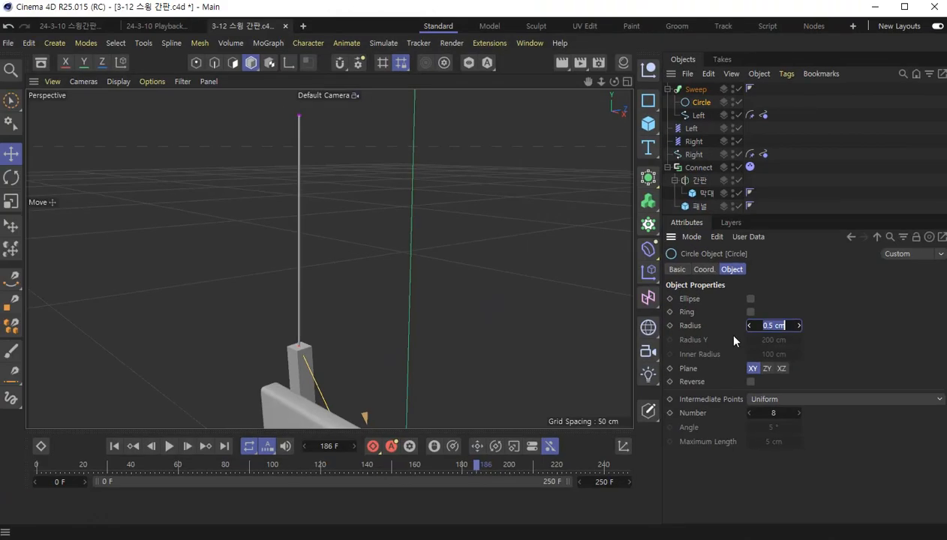
pyautogui.scroll(-5, 432, 302)
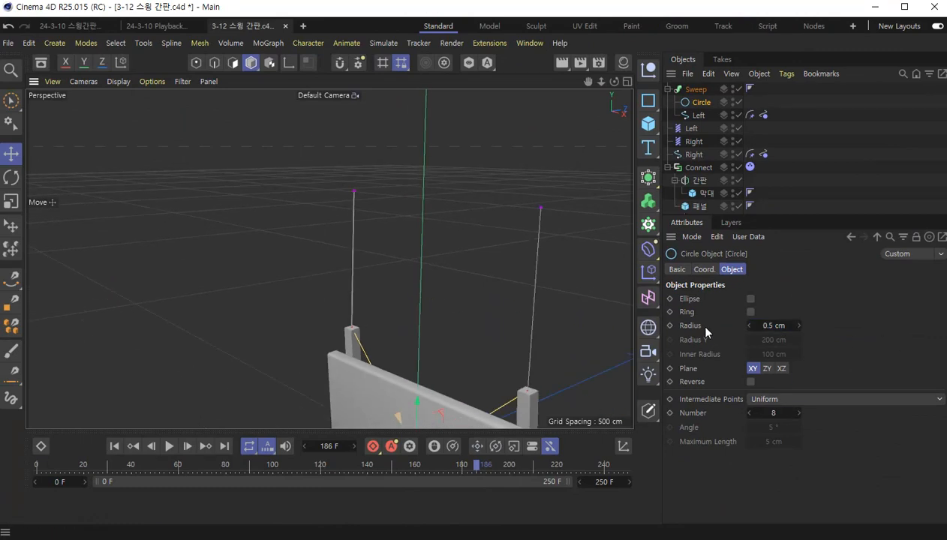
# - Duplicate the Sweep object and replace the Left spline in the copy with the Right spline
pyautogui.moveTo(778, 216); pyautogui.dragTo(782, 246)
pyautogui.keyDown('ctrl'); pyautogui.moveTo(700, 91); pyautogui.dragTo(671, 162); pyautogui.keyUp('ctrl')
pyautogui.press('Delete')
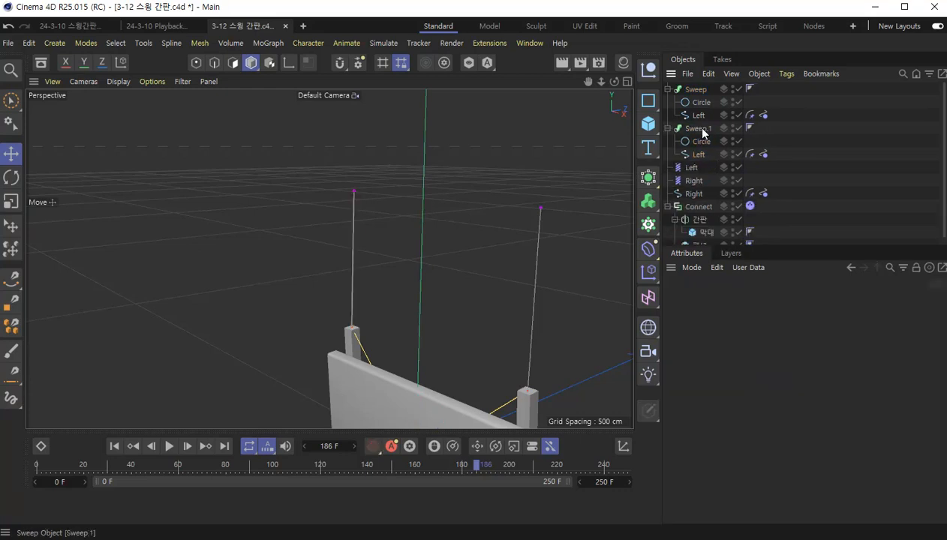
pyautogui.click(699, 129)
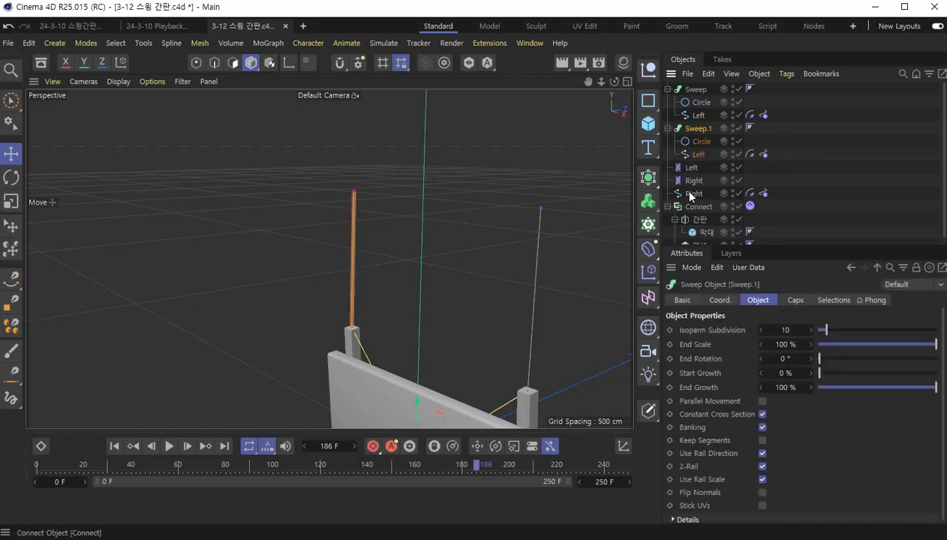
pyautogui.click(698, 155)
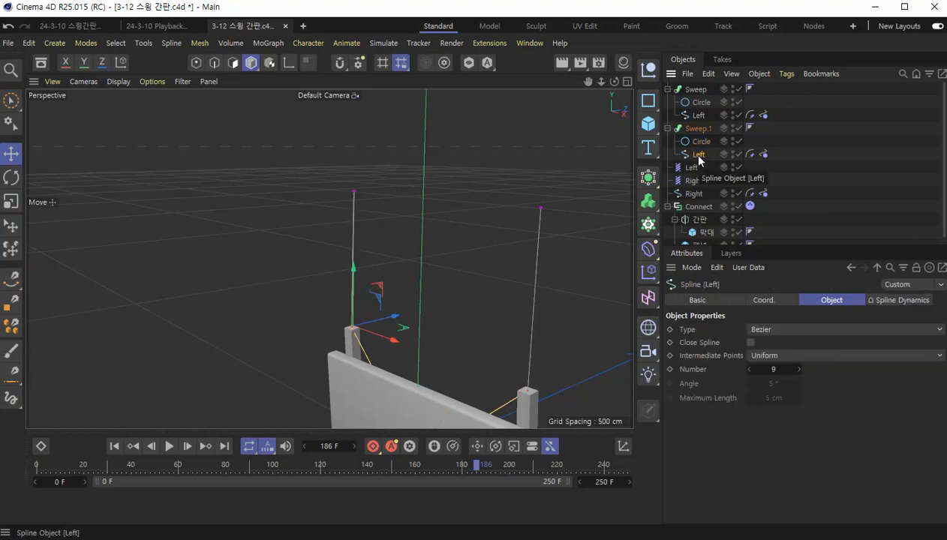
pyautogui.press('Delete')
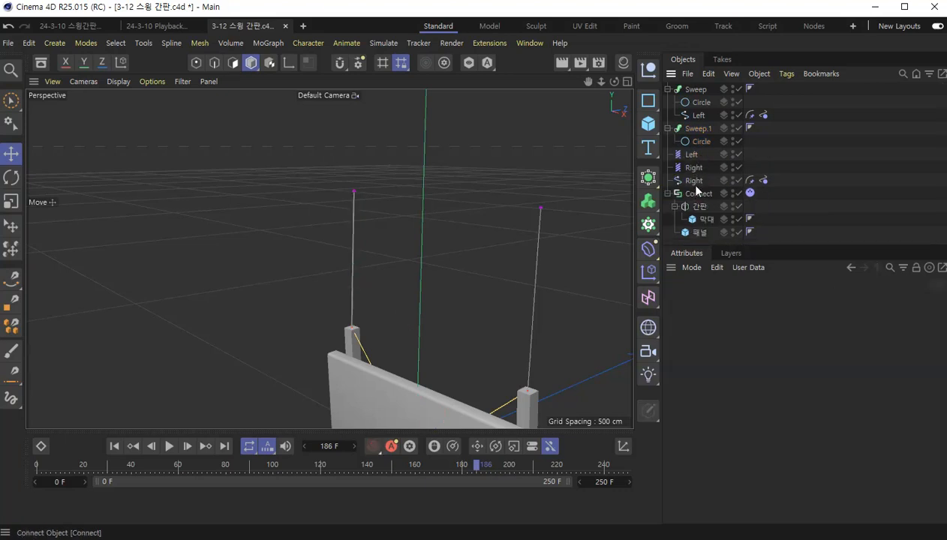
pyautogui.moveTo(694, 181); pyautogui.dragTo(699, 159)
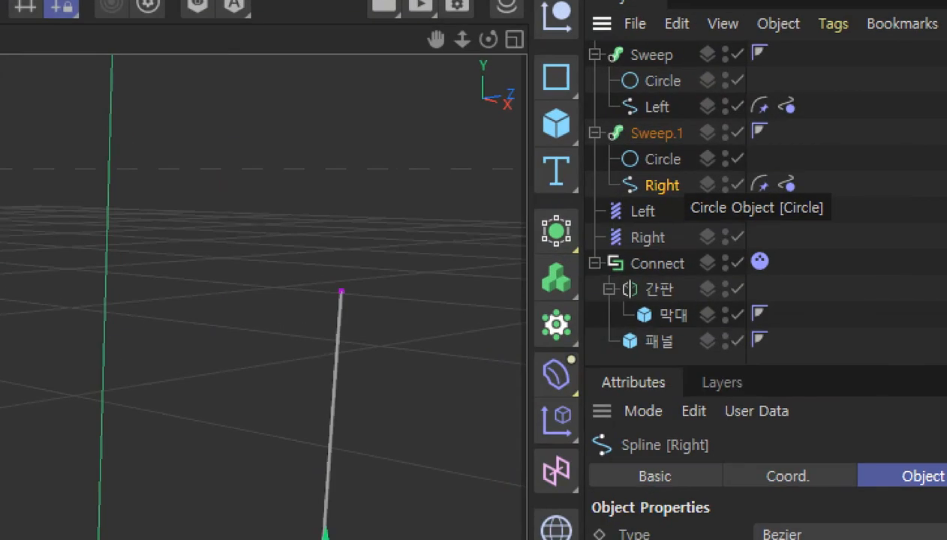
# - Rename the two Sweep objects Left and Right to match the splines they contain
pyautogui.doubleClick(652, 56)
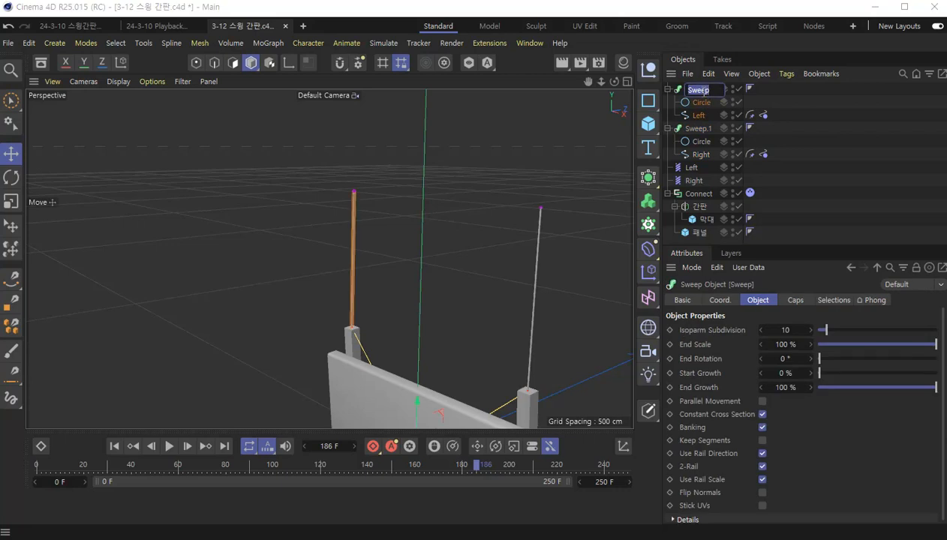
pyautogui.write('Left')
pyautogui.press('Return')
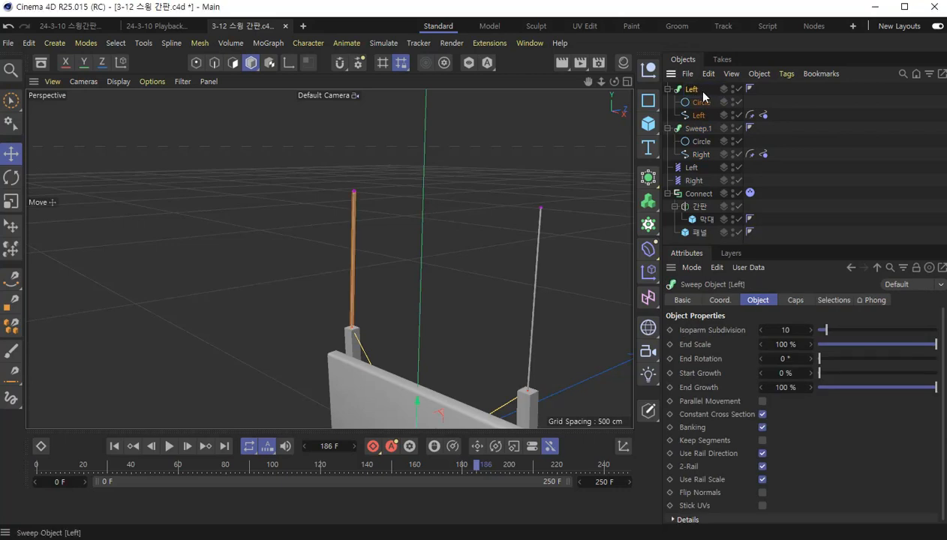
pyautogui.doubleClick(701, 128)
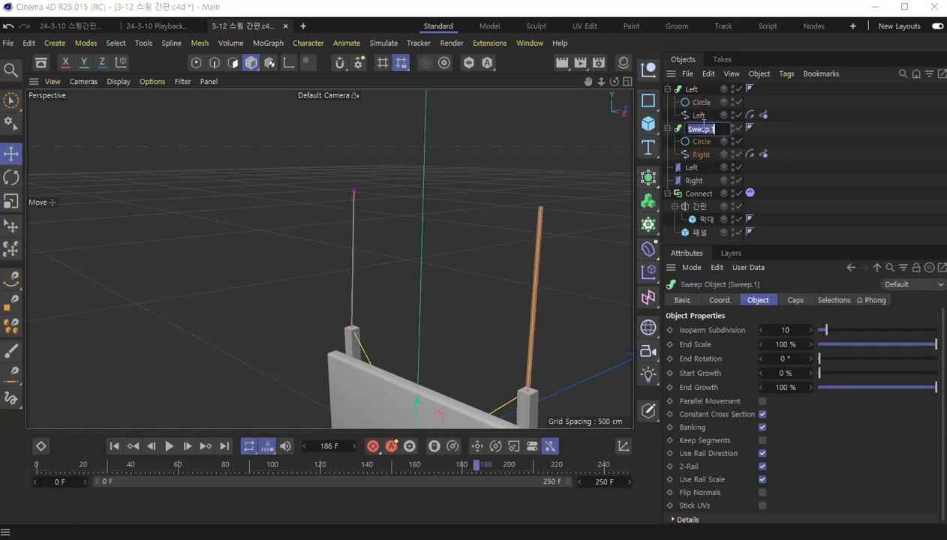
pyautogui.write('Right')
pyautogui.press('Return')
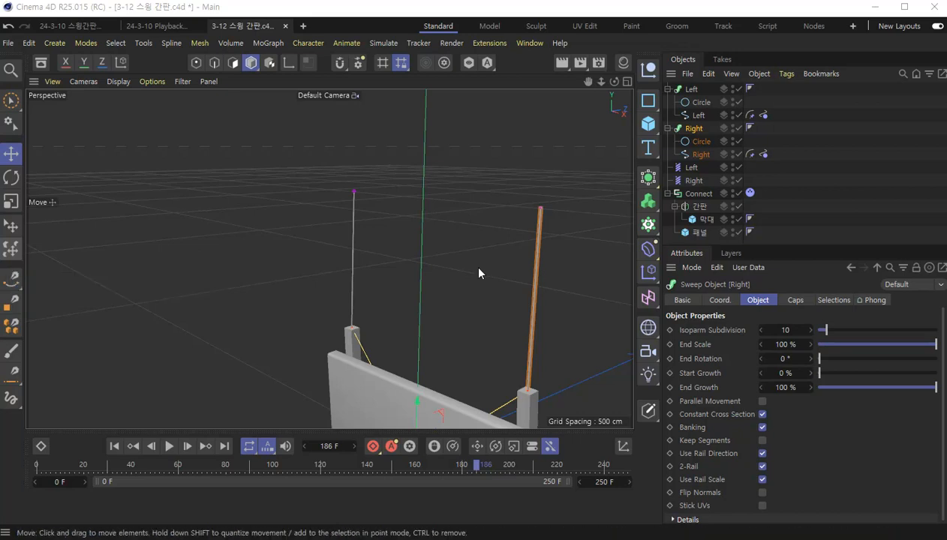
# - Render the view of the whole sign with its strings, rewind the timeline to the start, and clear the selection
pyautogui.scroll(-4, 471, 263)
pyautogui.keyDown('alt'); pyautogui.moveTo(477, 257); pyautogui.dragTo(375, 218); pyautogui.keyUp('alt')
pyautogui.click(563, 63)
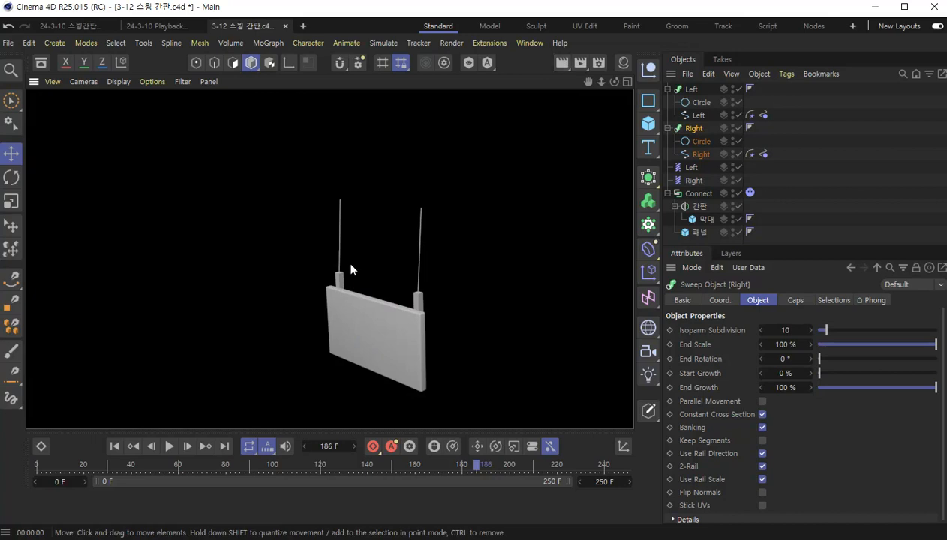
pyautogui.click(113, 445)
pyautogui.click(187, 327)
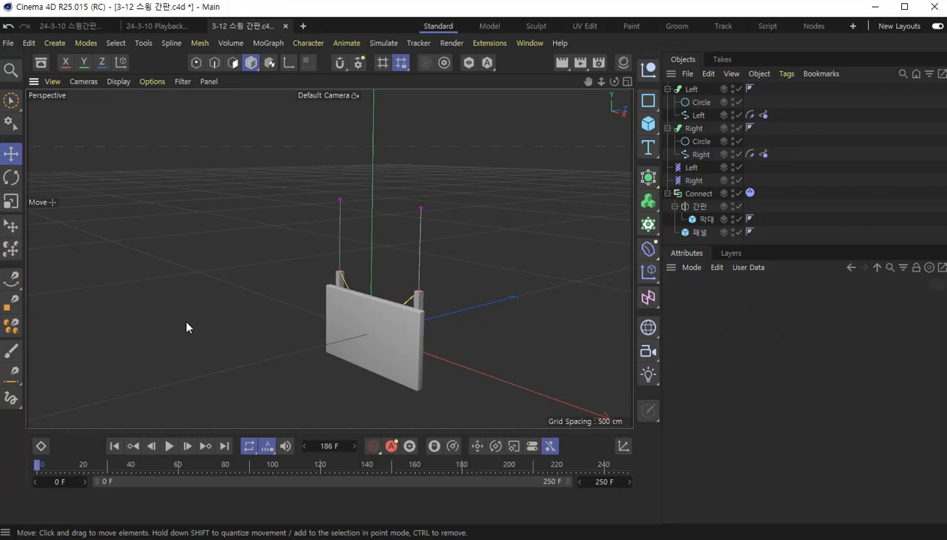
# - Save the project and play the simulation of the hanging sign
pyautogui.hotkey('ctrl', 's')
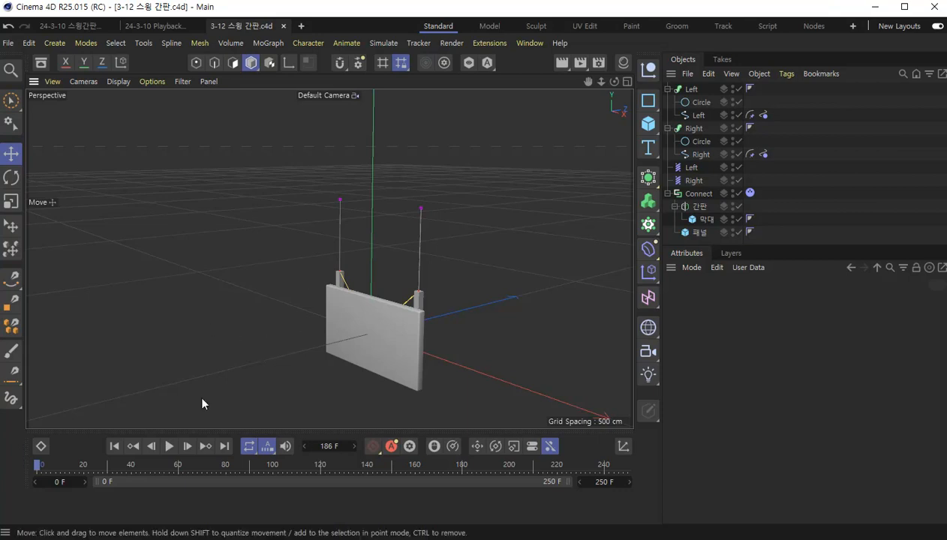
pyautogui.press('F8')
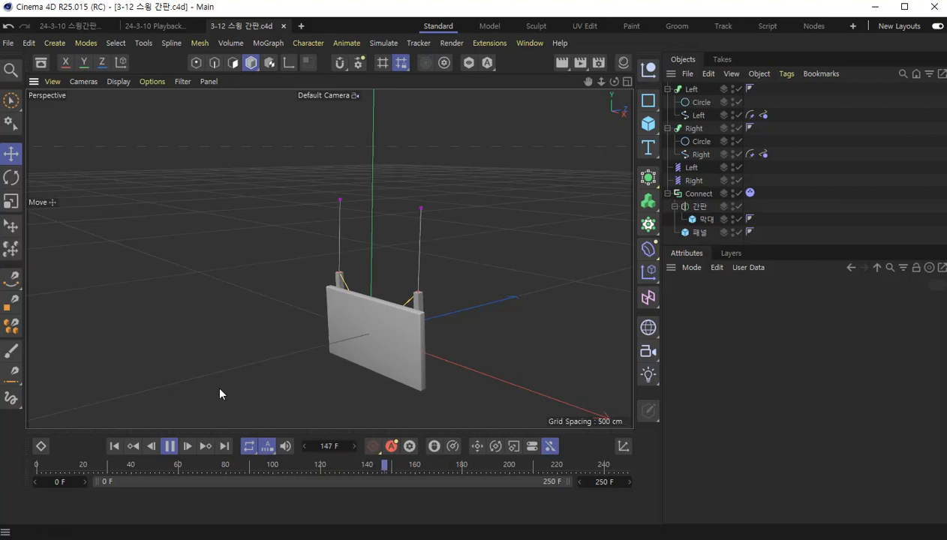
# - Try a Rubber value of 41% on both Spline Dynamics tags during playback, and return it to 60%
pyautogui.click(763, 114)
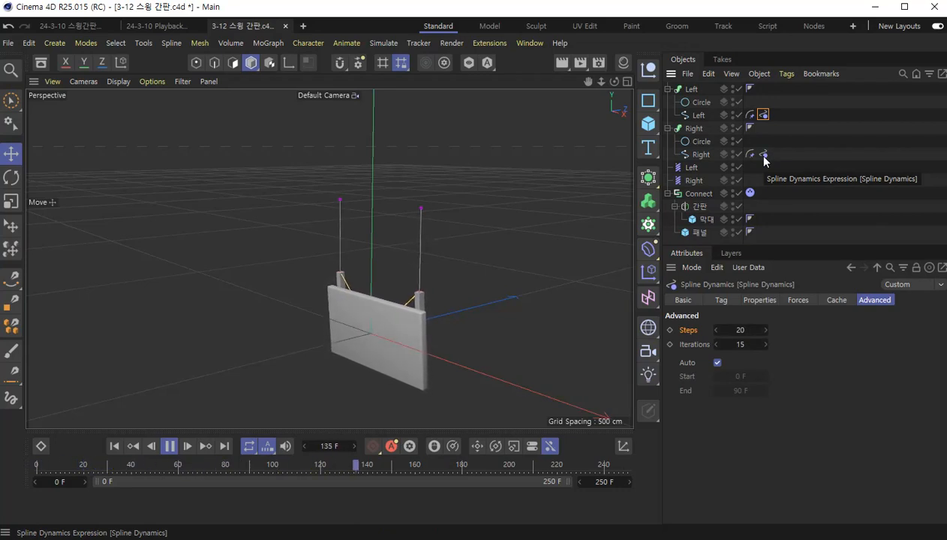
pyautogui.keyDown('ctrl'); pyautogui.click(764, 156); pyautogui.keyUp('ctrl')
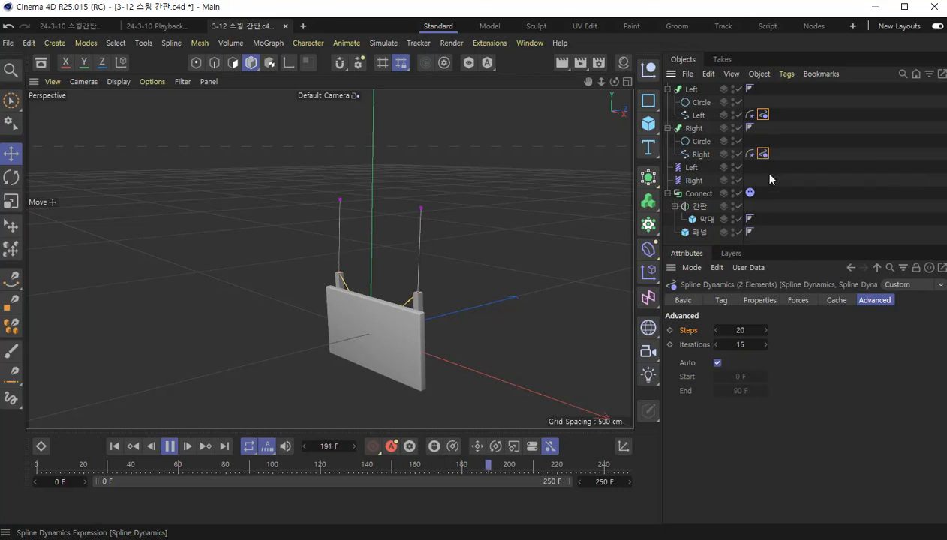
pyautogui.click(798, 300)
pyautogui.click(760, 300)
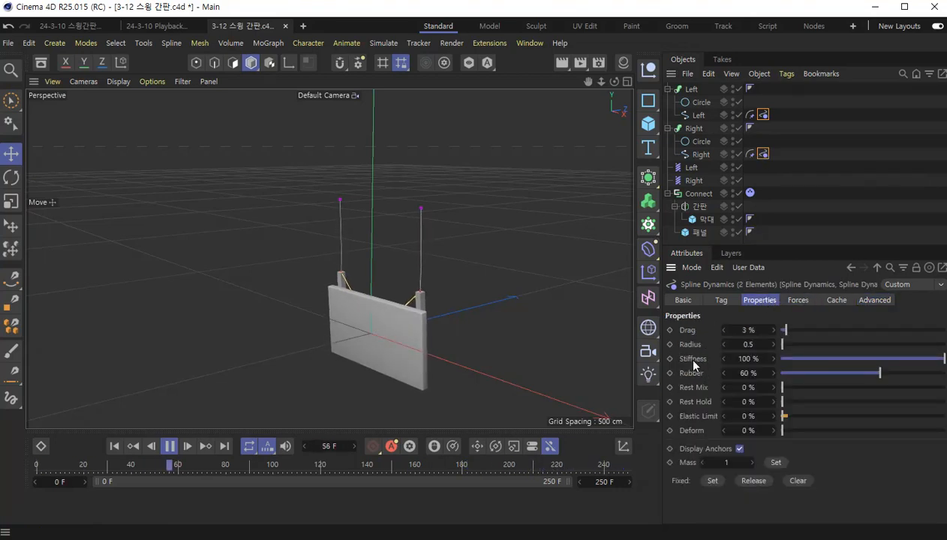
pyautogui.moveTo(849, 360)
pyautogui.mouseDown()
pyautogui.moveTo(826, 359)
pyautogui.moveTo(945, 359)
pyautogui.moveTo(850, 372)
pyautogui.mouseUp()
pyautogui.click(907, 373)
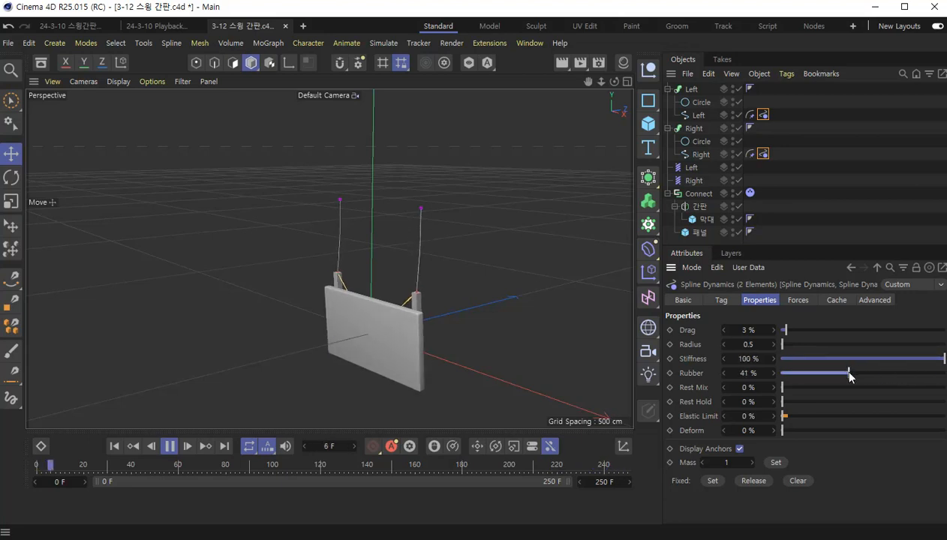
pyautogui.click(742, 373)
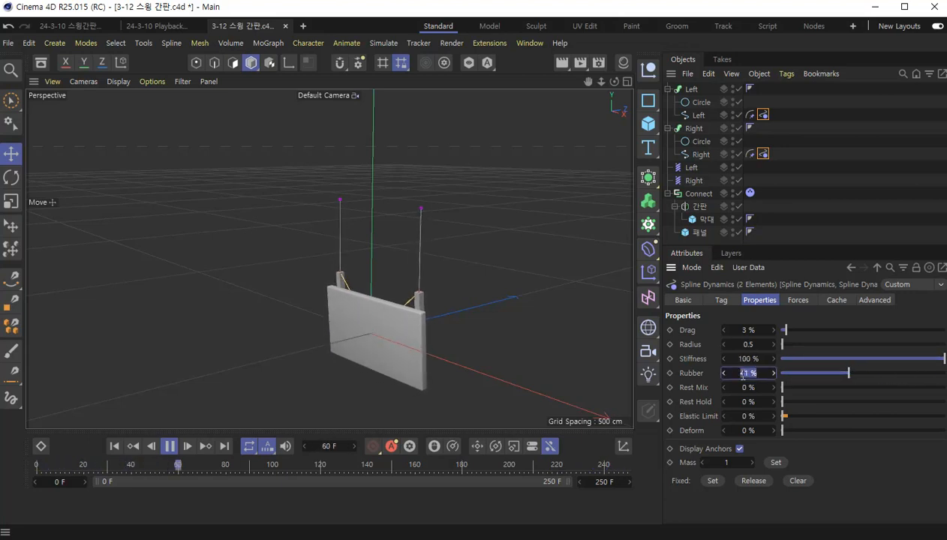
pyautogui.write('60')
pyautogui.press('Return')
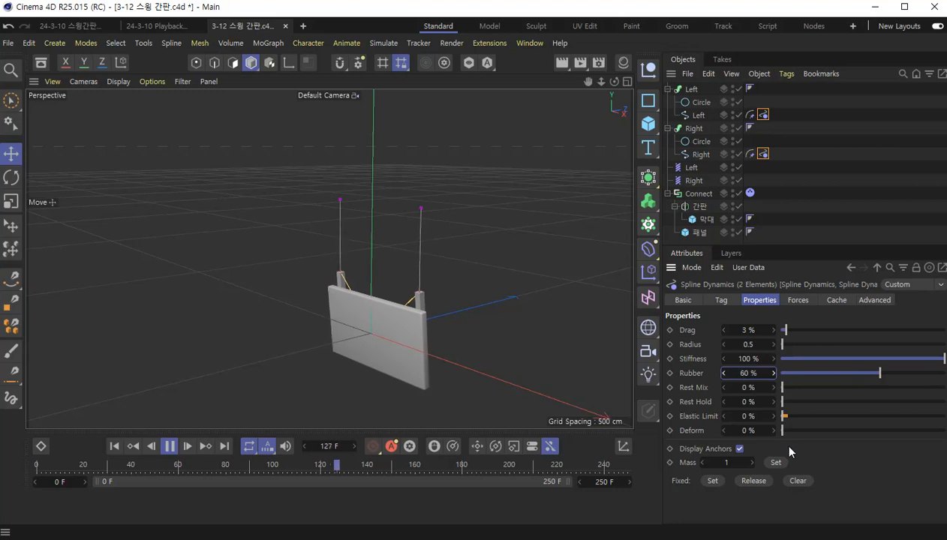
# - Stop playback, return to frame 0, and save the project
pyautogui.press('F8')
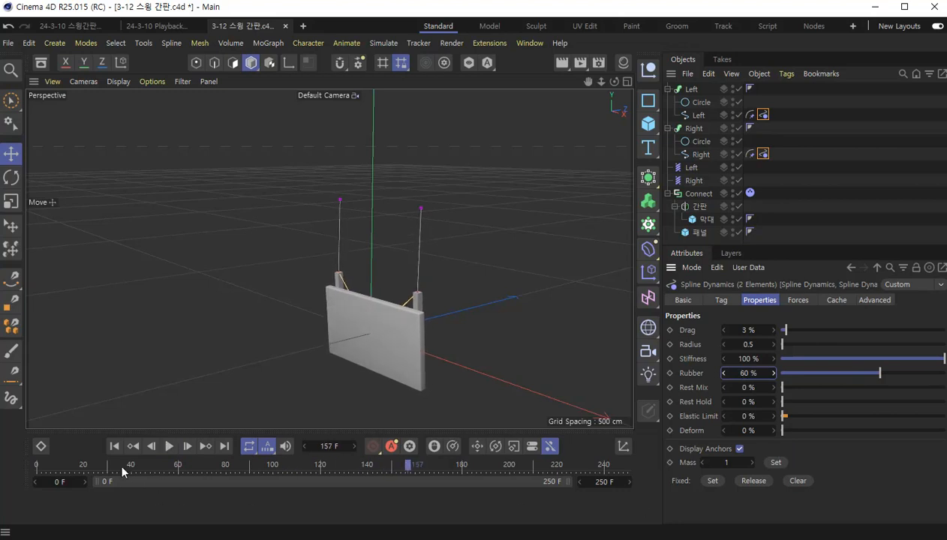
pyautogui.click(114, 446)
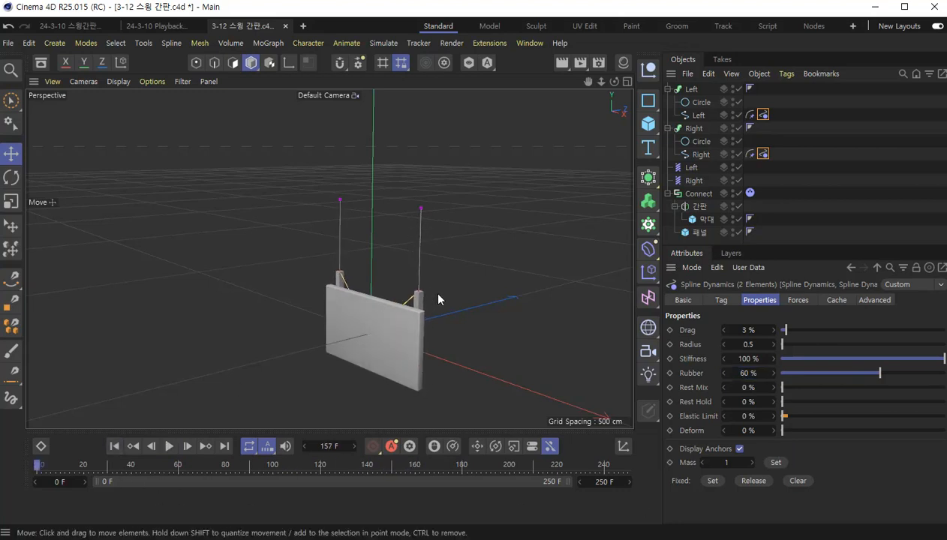
pyautogui.hotkey('ctrl', 's')
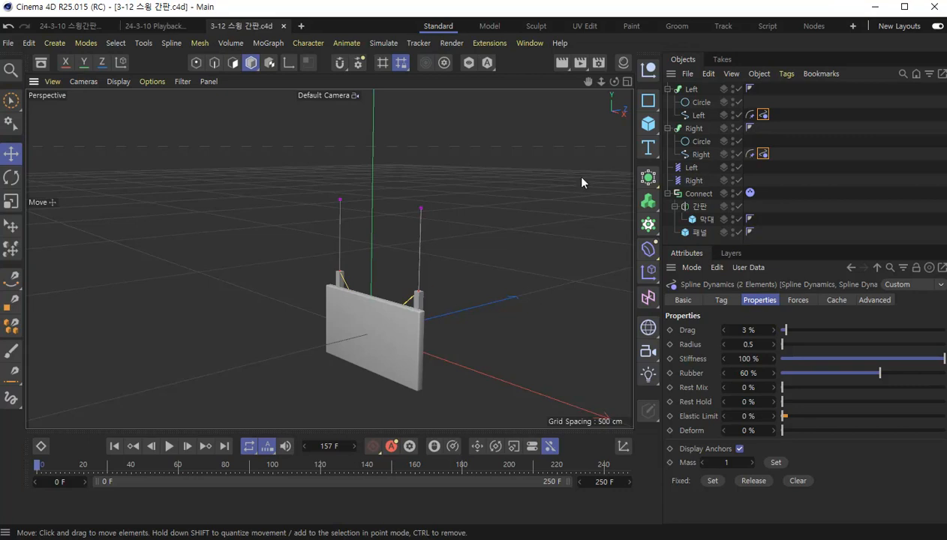
# - Review the object properties of the Left and Right springs together, and clear the selection
pyautogui.click(691, 168)
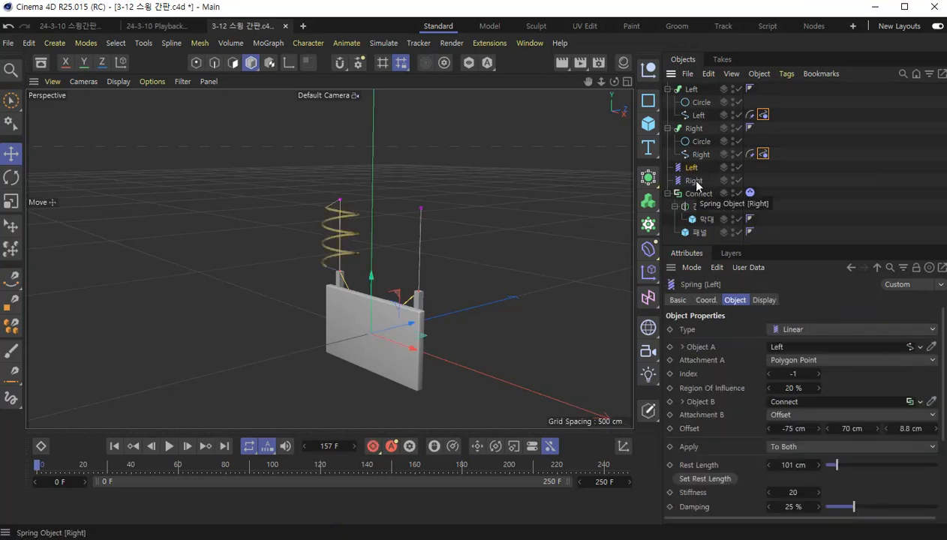
pyautogui.keyDown('ctrl'); pyautogui.click(695, 181); pyautogui.keyUp('ctrl')
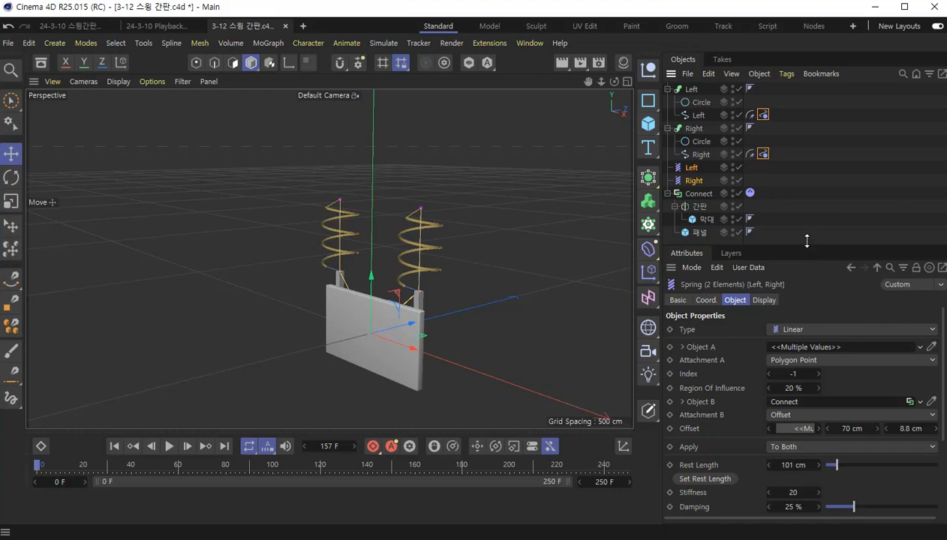
pyautogui.moveTo(806, 246); pyautogui.dragTo(809, 167)
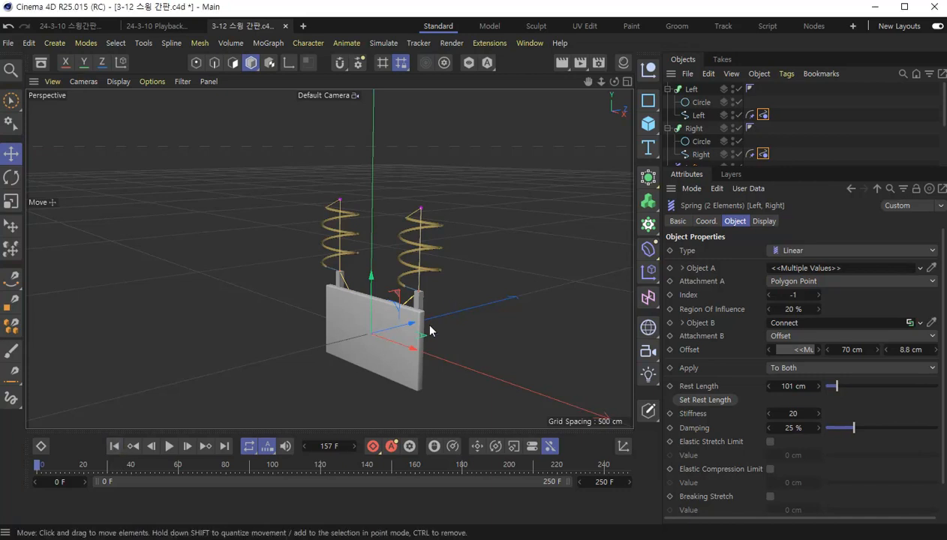
pyautogui.moveTo(803, 169); pyautogui.dragTo(827, 266)
pyautogui.click(709, 253)
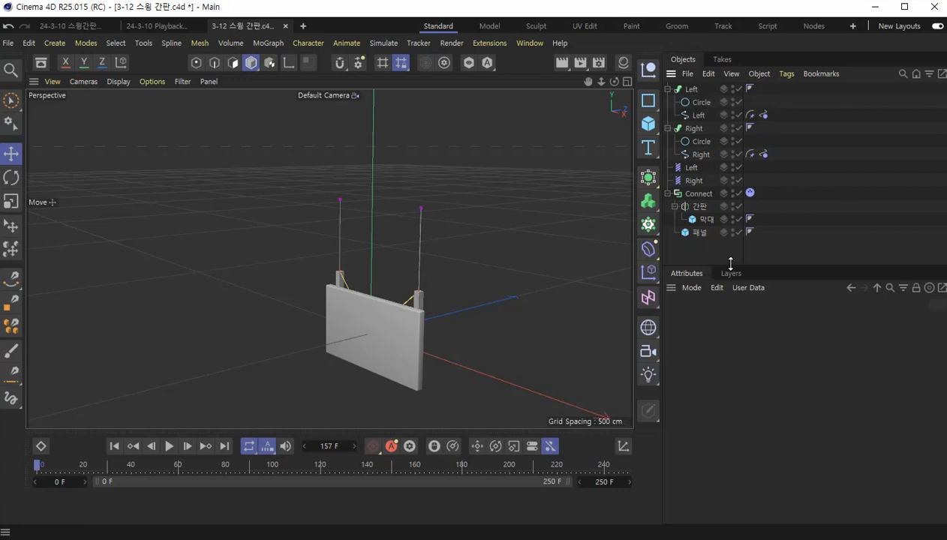
pyautogui.moveTo(730, 264); pyautogui.dragTo(730, 278)
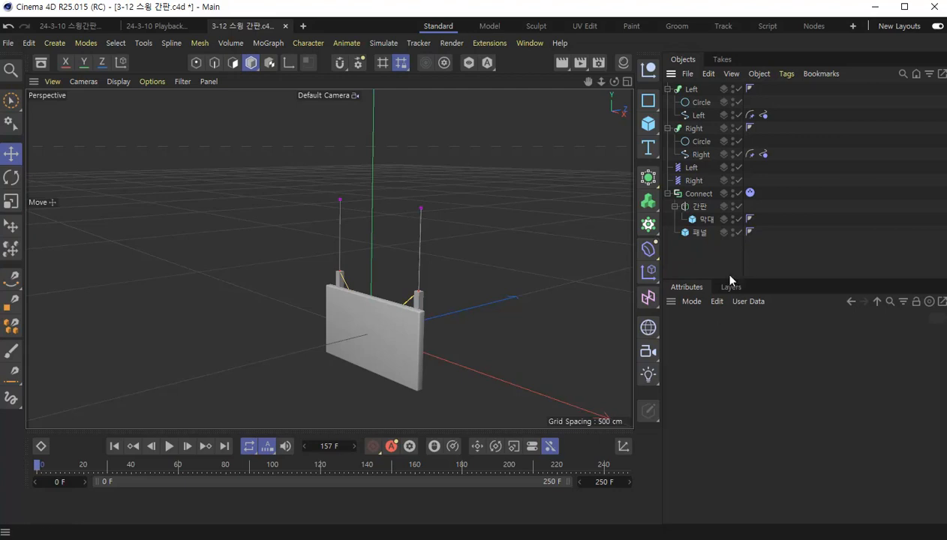
# - Add a Null object and set its Y position to 170 cm, level with the tops of the strings
pyautogui.click(650, 72)
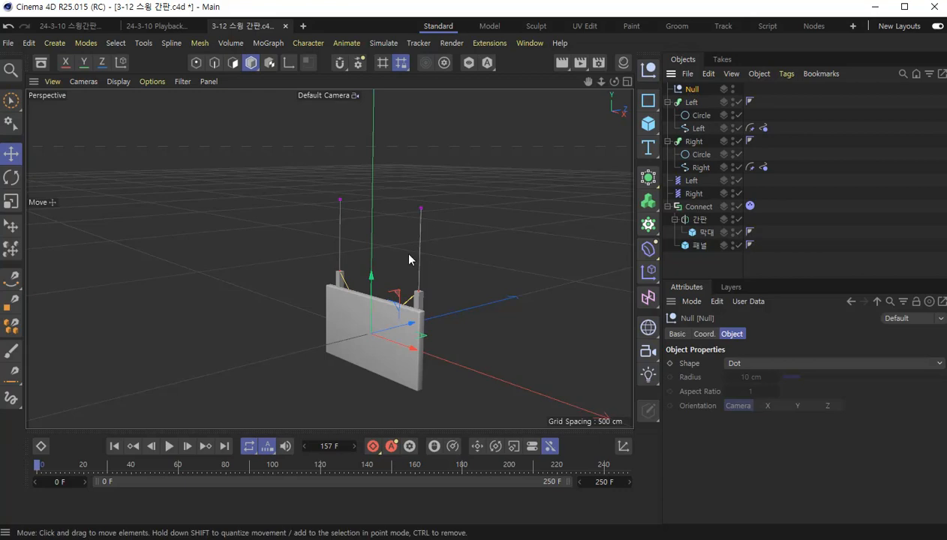
pyautogui.moveTo(376, 278); pyautogui.dragTo(373, 140)
pyautogui.keyDown('alt'); pyautogui.moveTo(344, 244); pyautogui.dragTo(447, 232); pyautogui.keyUp('alt')
pyautogui.scroll(8, 399, 201)
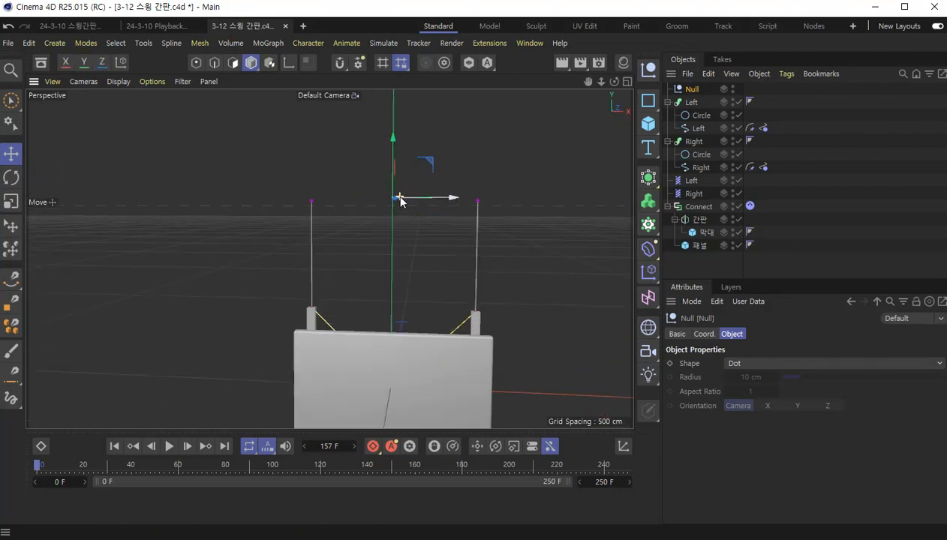
pyautogui.click(703, 335)
pyautogui.click(724, 379)
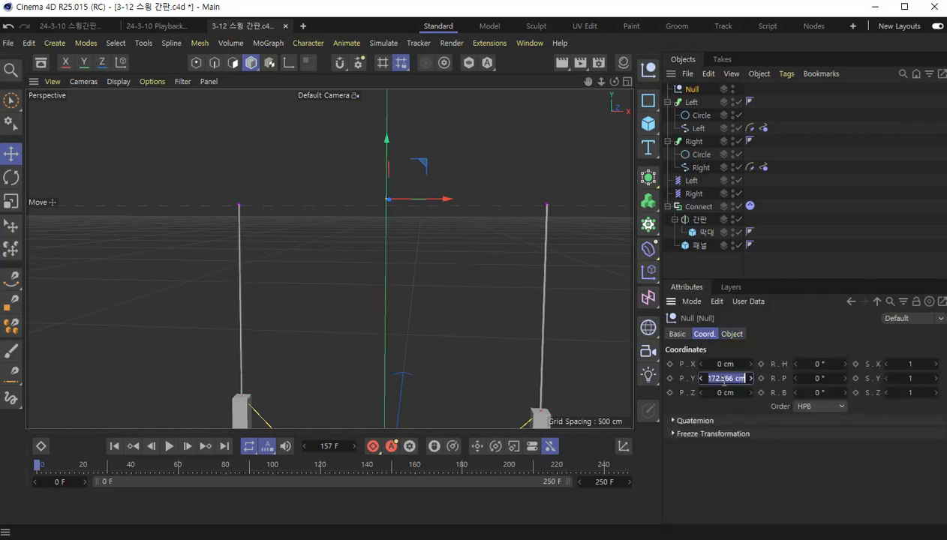
pyautogui.write('170')
pyautogui.press('Return')
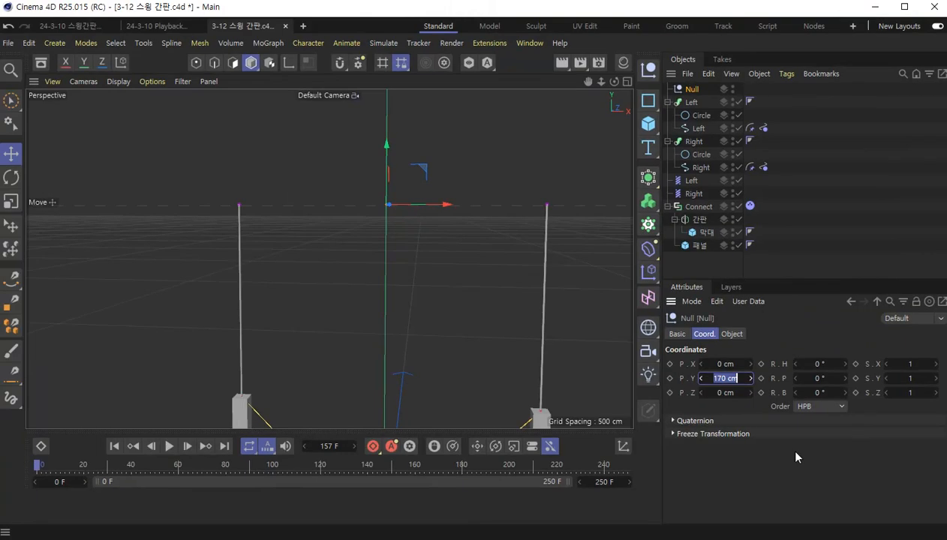
# - Set the Null's Z position to 8.8 cm to align it with the strings in depth
pyautogui.keyDown('alt'); pyautogui.moveTo(498, 286); pyautogui.dragTo(282, 238); pyautogui.keyUp('alt')
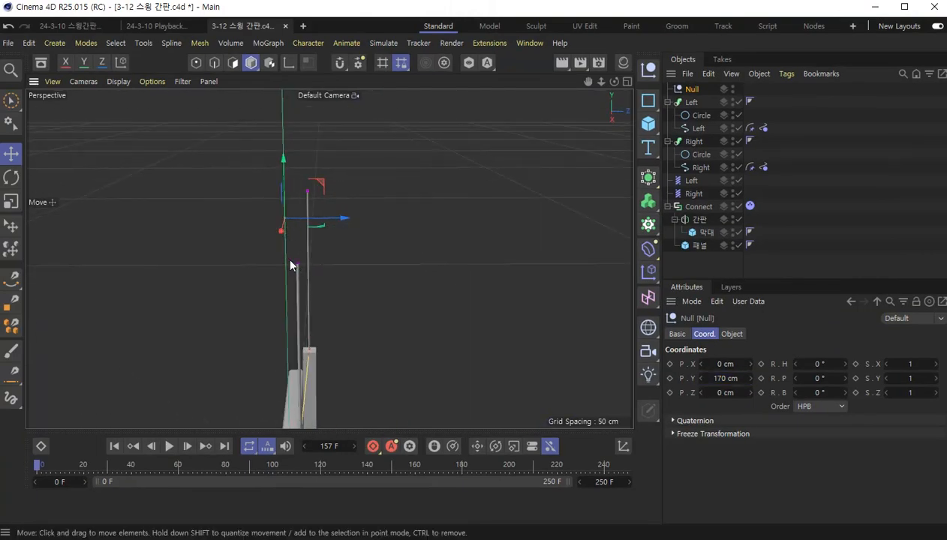
pyautogui.doubleClick(728, 393)
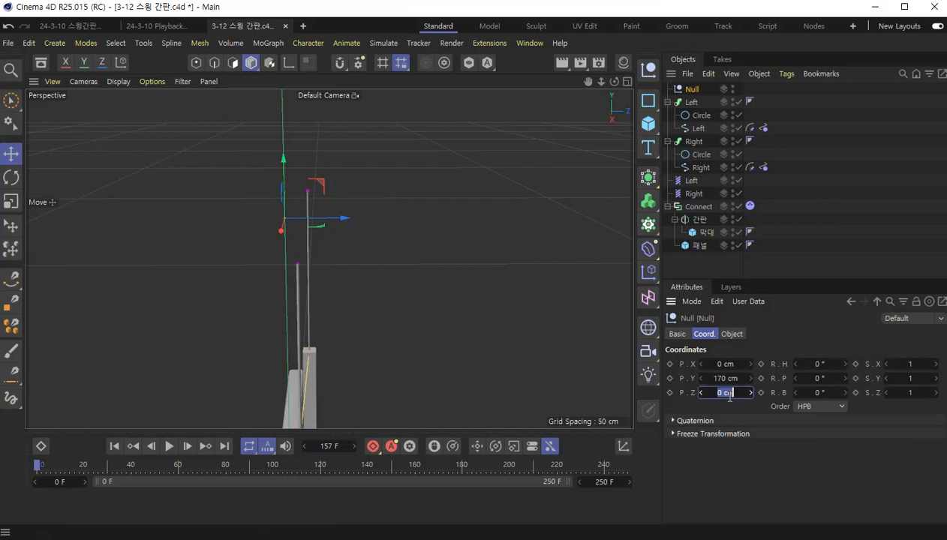
pyautogui.write('8.8')
pyautogui.press('Return')
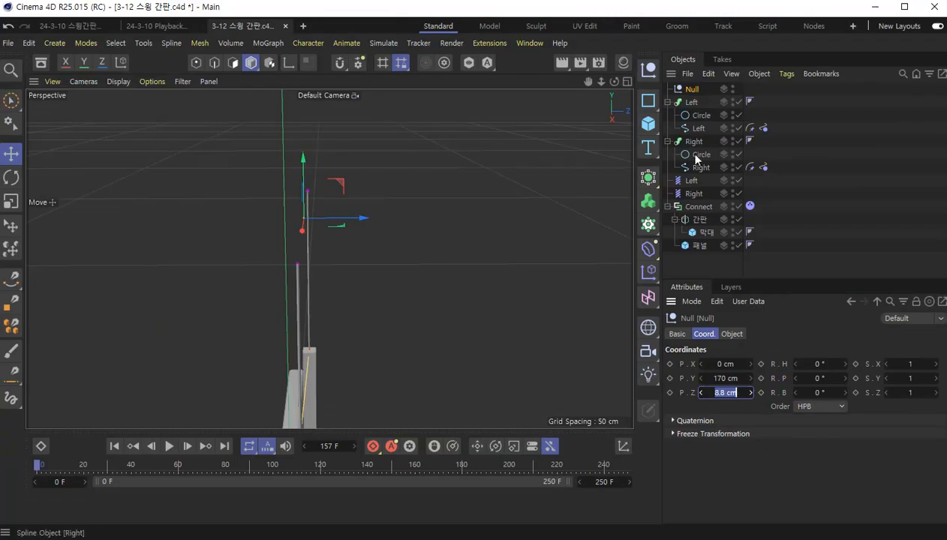
# - Collapse the hierarchies and make both Sweeps, both springs and the Connect object children of the Null
pyautogui.click(667, 102)
pyautogui.click(666, 115)
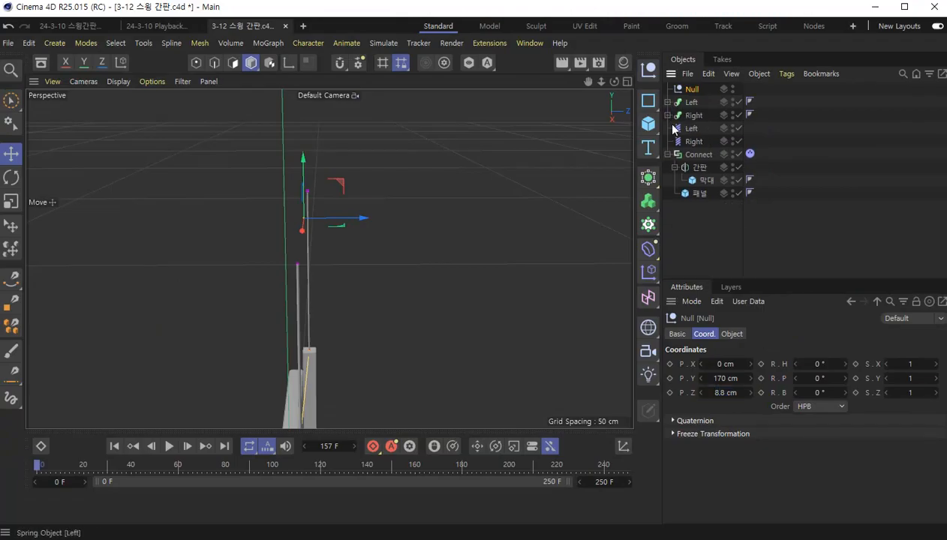
pyautogui.click(667, 154)
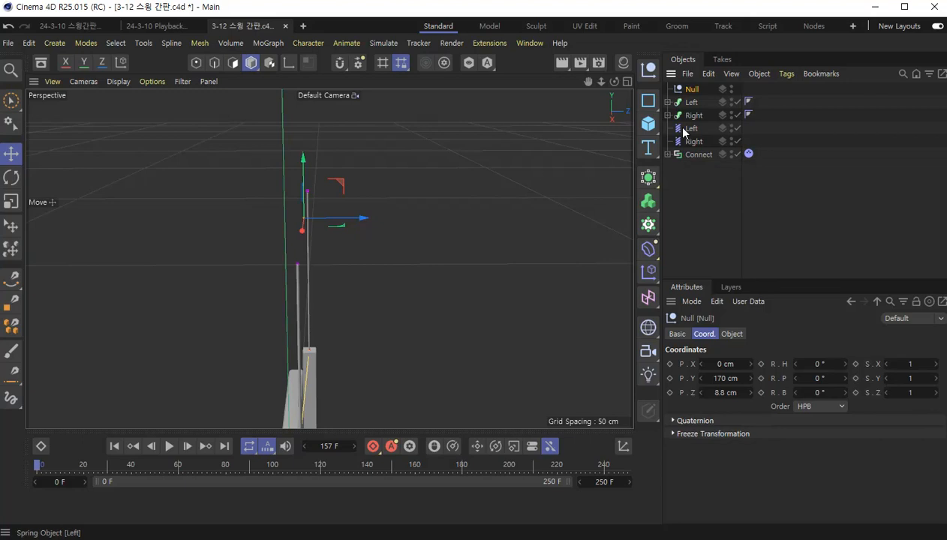
pyautogui.click(690, 104)
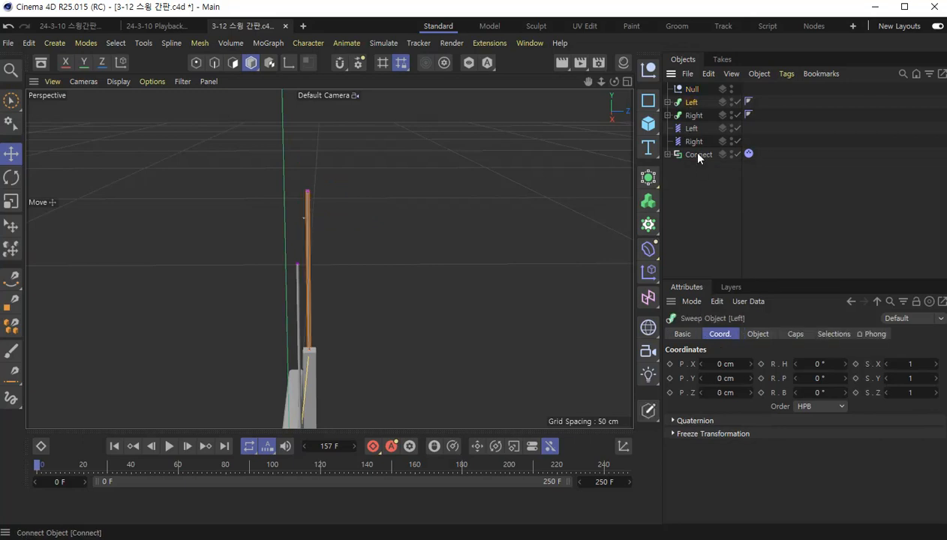
pyautogui.keyDown('shift'); pyautogui.click(697, 153); pyautogui.keyUp('shift')
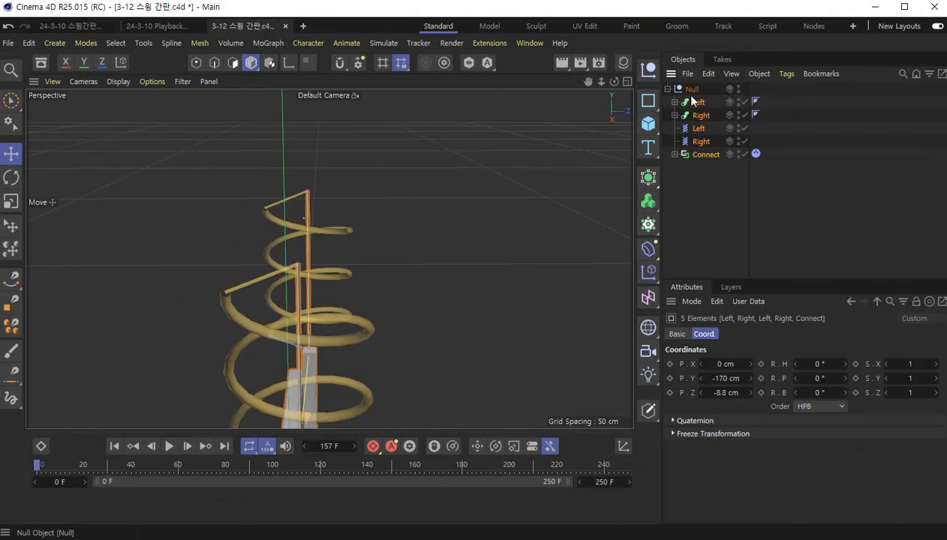
# - Rotate the Null to a pitch of 60° to raise the whole sign into a swung-up starting pose
pyautogui.click(654, 84)
pyautogui.scroll(-5, 347, 312)
pyautogui.keyDown('alt'); pyautogui.moveTo(346, 312); pyautogui.dragTo(452, 327); pyautogui.keyUp('alt')
pyautogui.moveTo(700, 279); pyautogui.dragTo(700, 241)
pyautogui.click(732, 296)
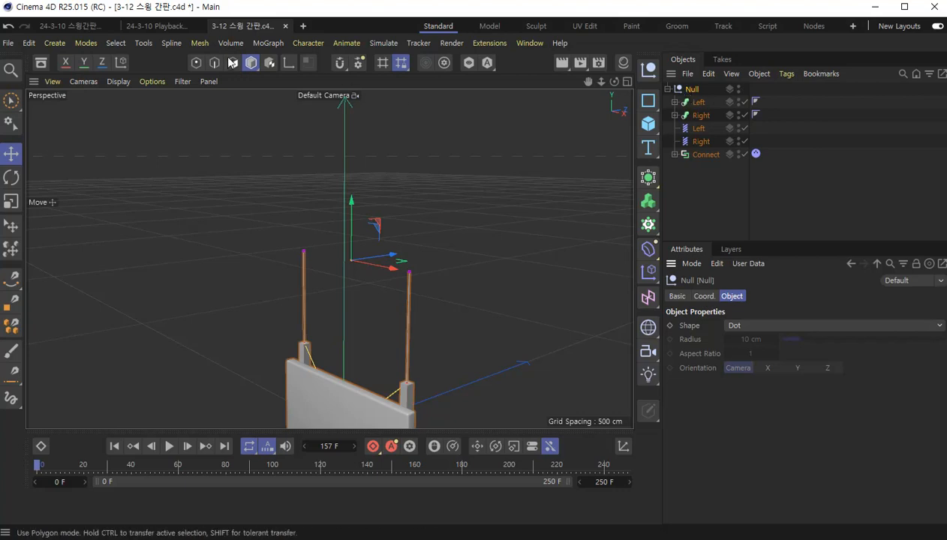
pyautogui.click(703, 296)
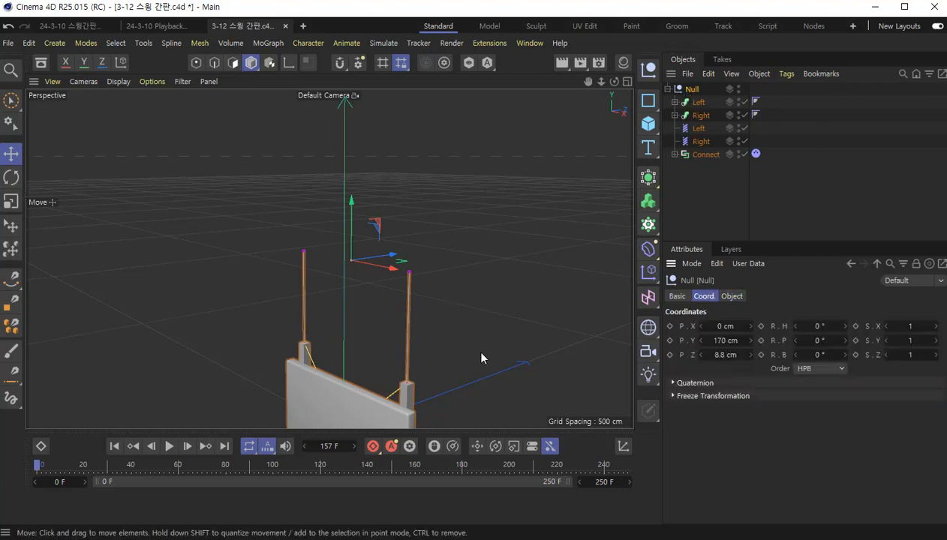
pyautogui.keyDown('alt'); pyautogui.moveTo(466, 343); pyautogui.dragTo(461, 281); pyautogui.keyUp('alt')
pyautogui.click(12, 177)
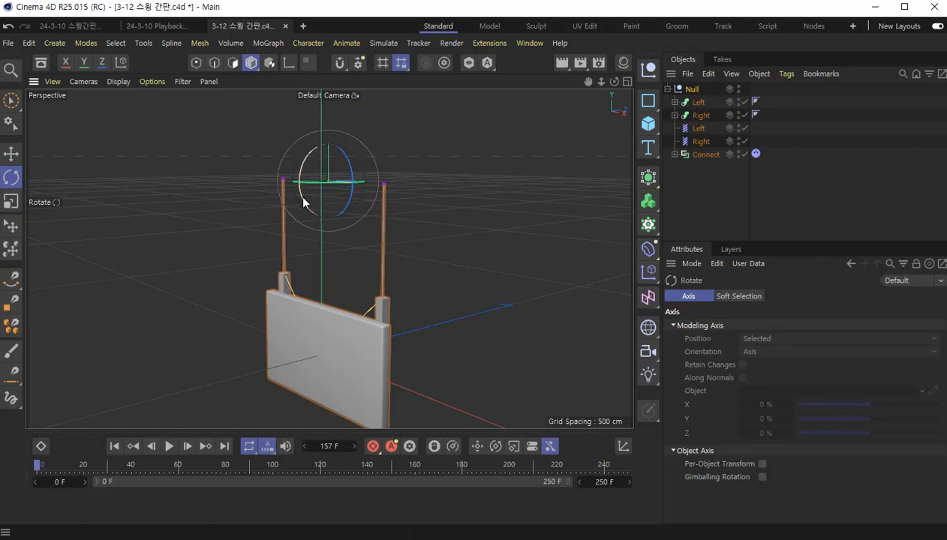
pyautogui.moveTo(302, 198); pyautogui.dragTo(327, 216)
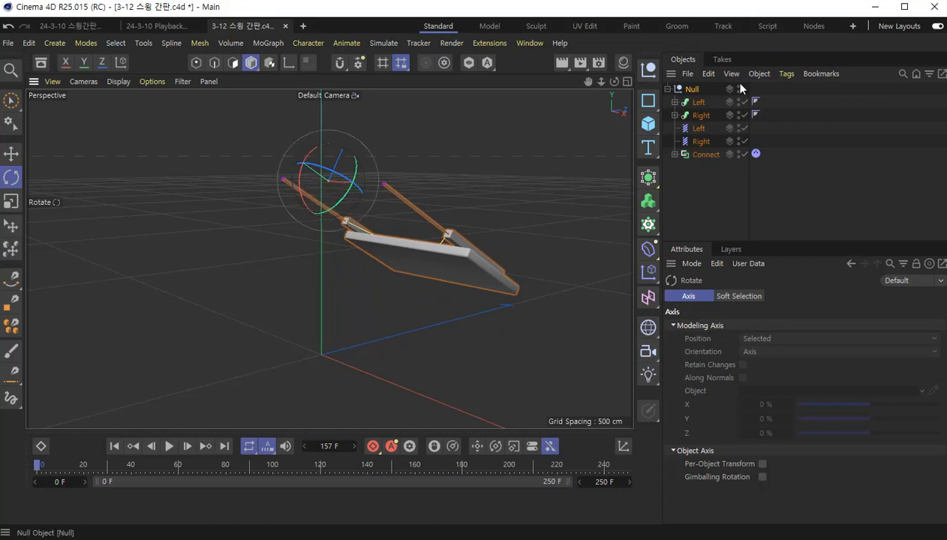
pyautogui.click(692, 89)
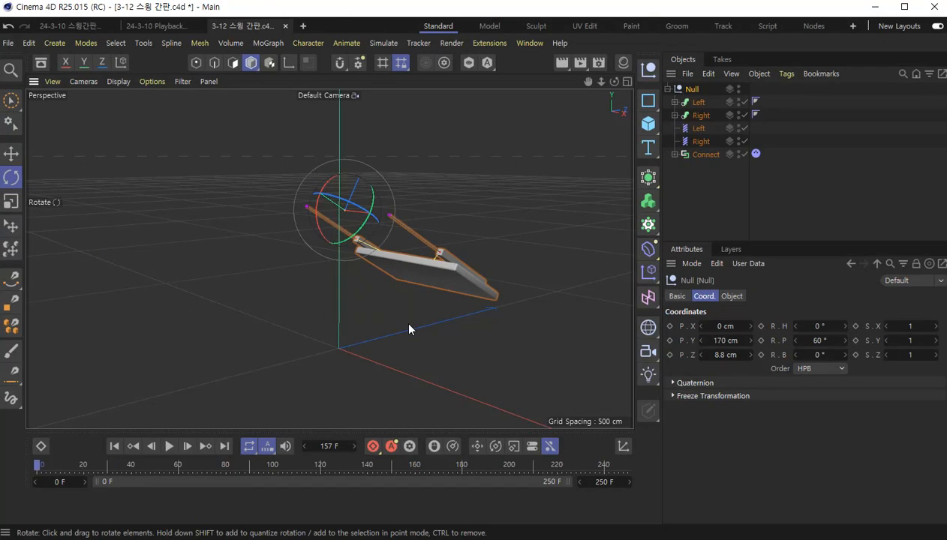
# - Play the swing from the raised pose, rewind to the start, and save the project
pyautogui.press('F8')
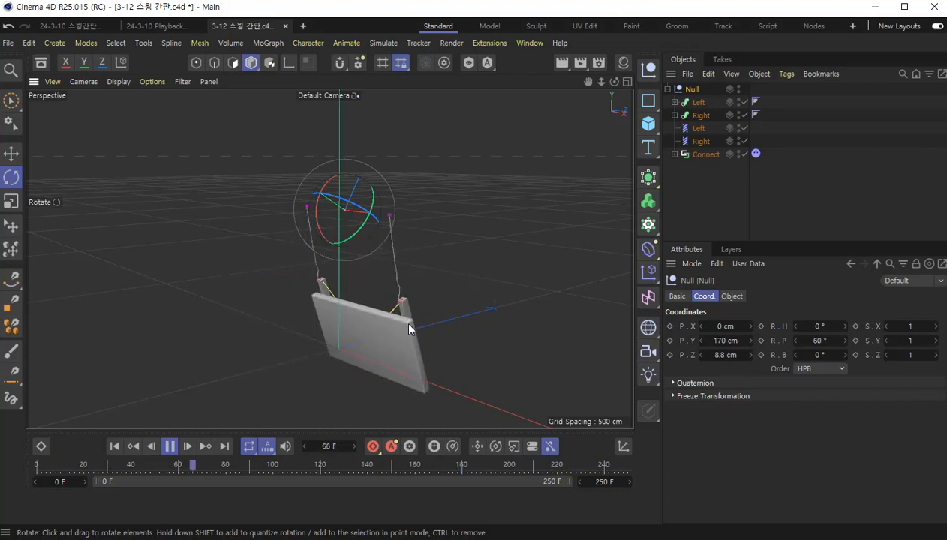
pyautogui.click(174, 448)
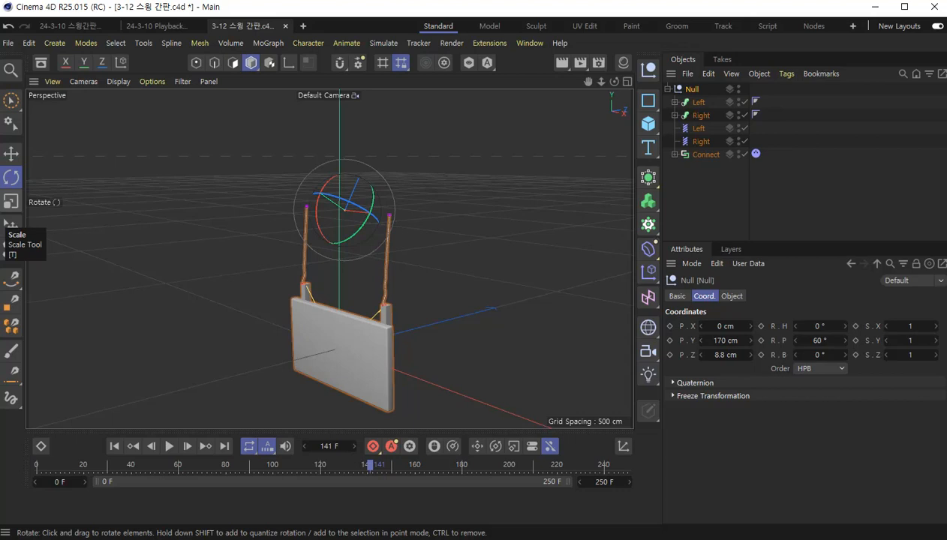
pyautogui.click(112, 446)
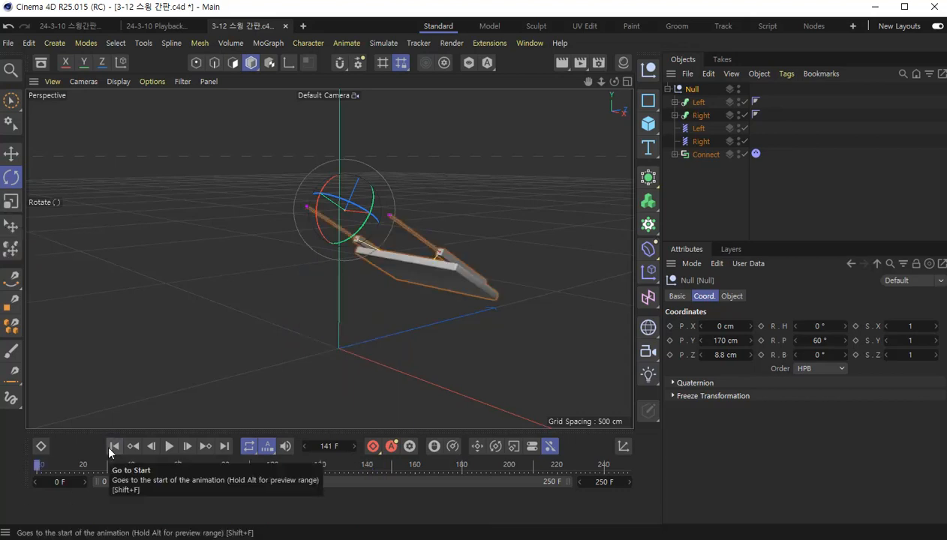
pyautogui.click(8, 42)
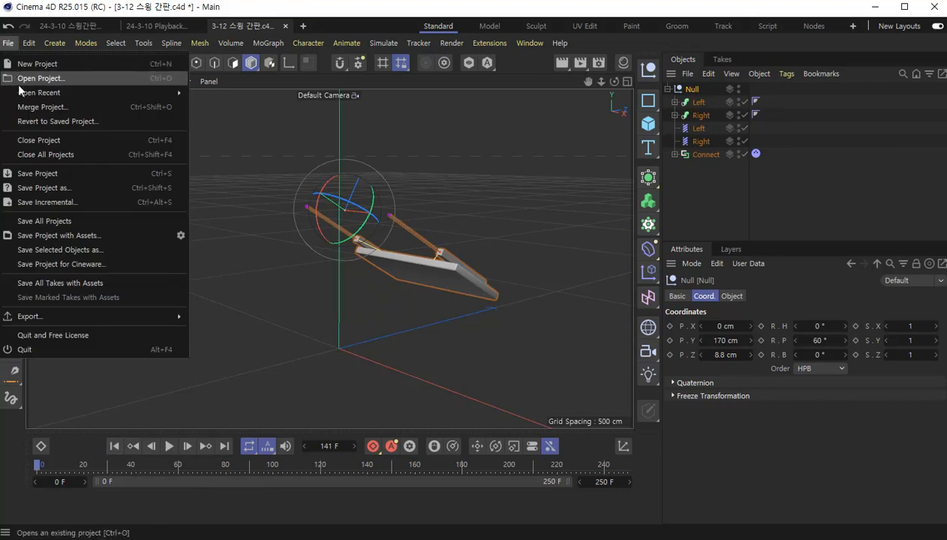
pyautogui.click(25, 178)
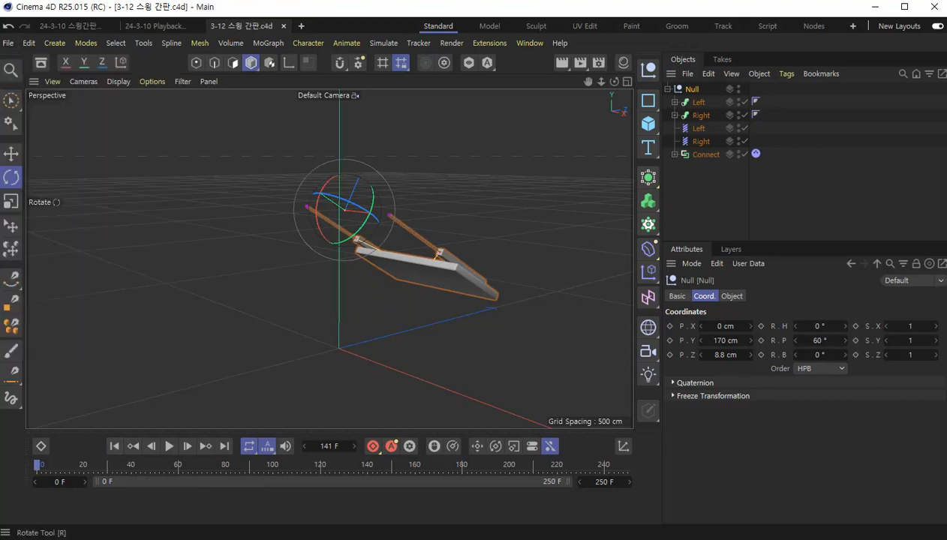